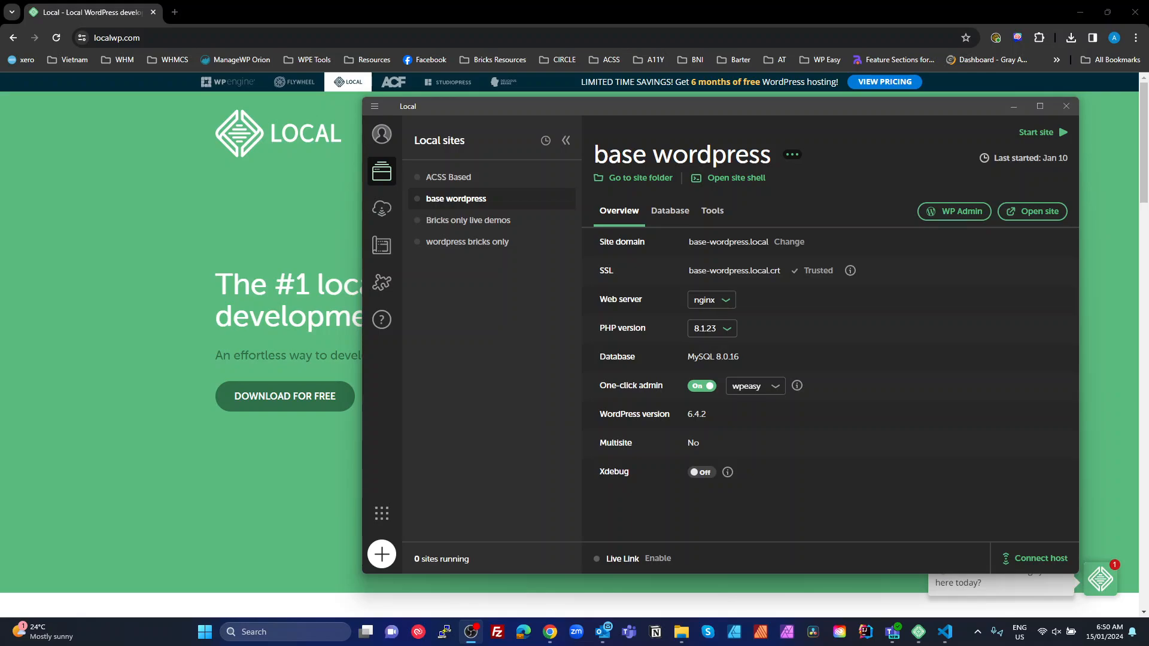
# Browse the ACSS Based, base wordpress and Bricks only live demos sites, ending on wordpress bricks only
pyautogui.click(479, 179)
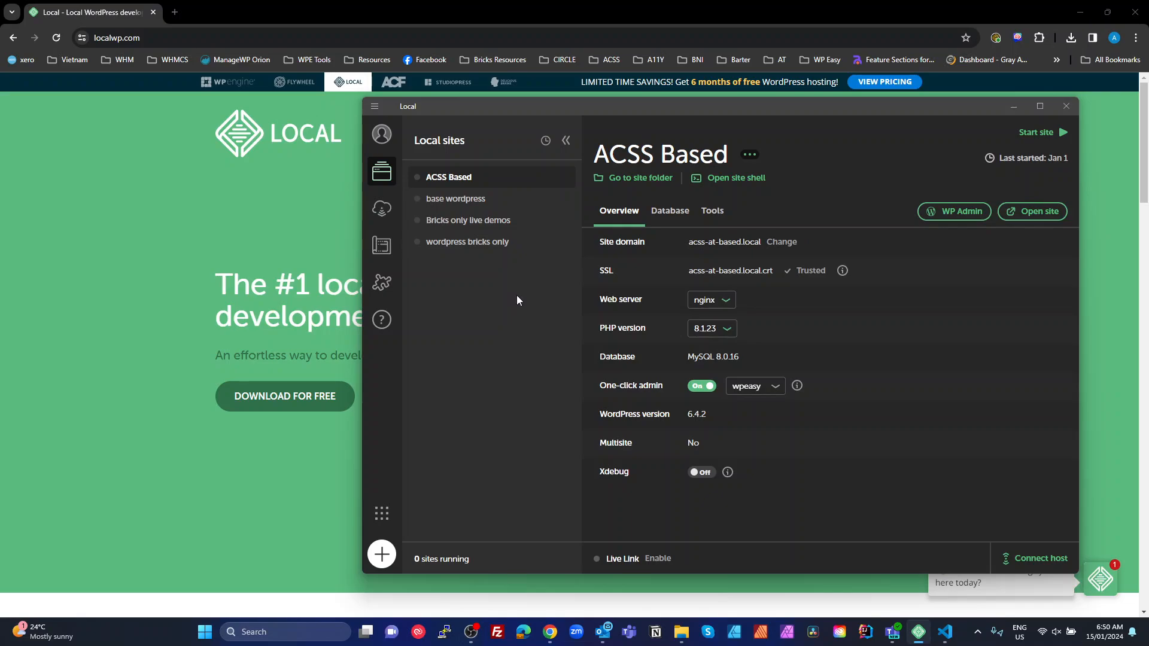
pyautogui.click(444, 198)
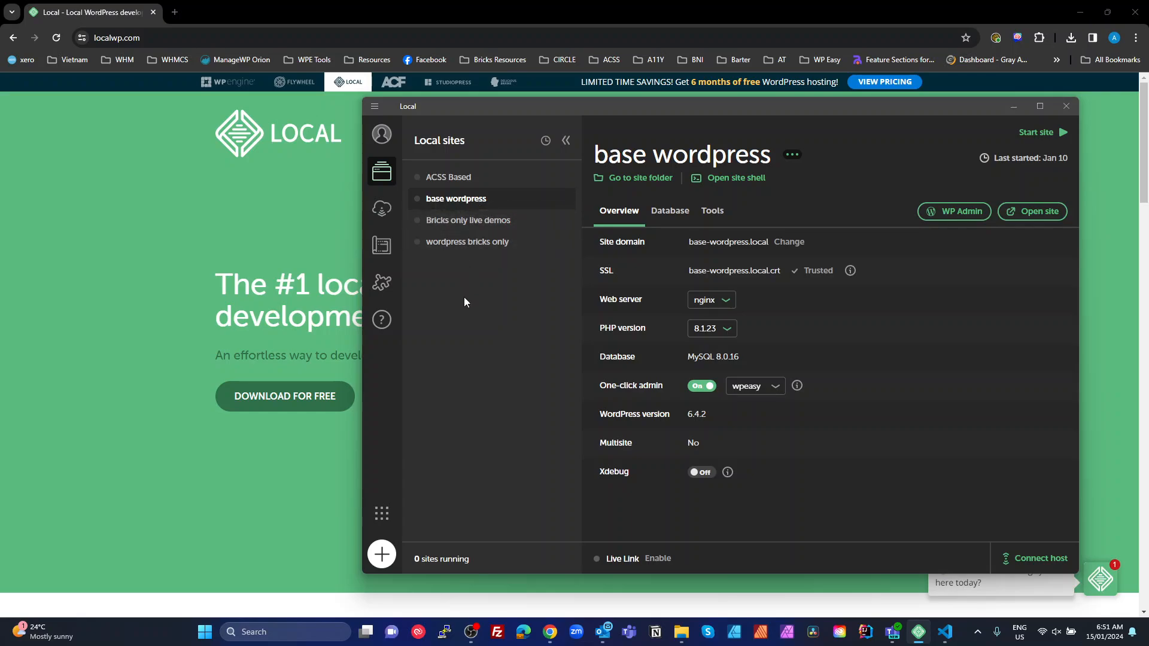
pyautogui.click(462, 221)
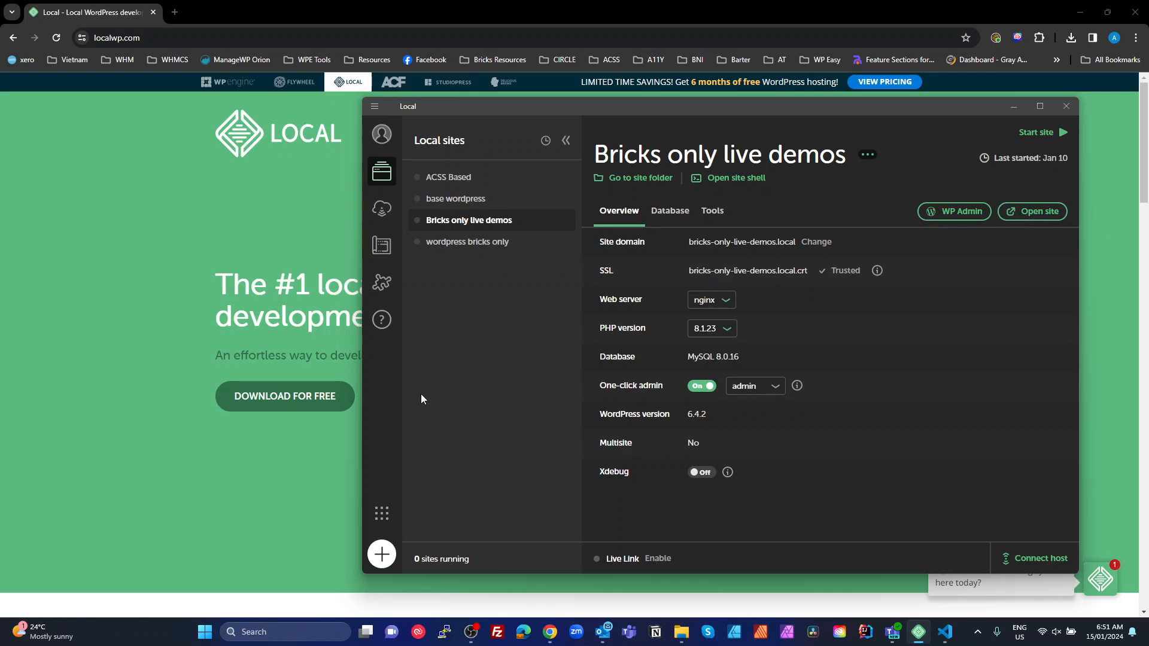
pyautogui.click(472, 242)
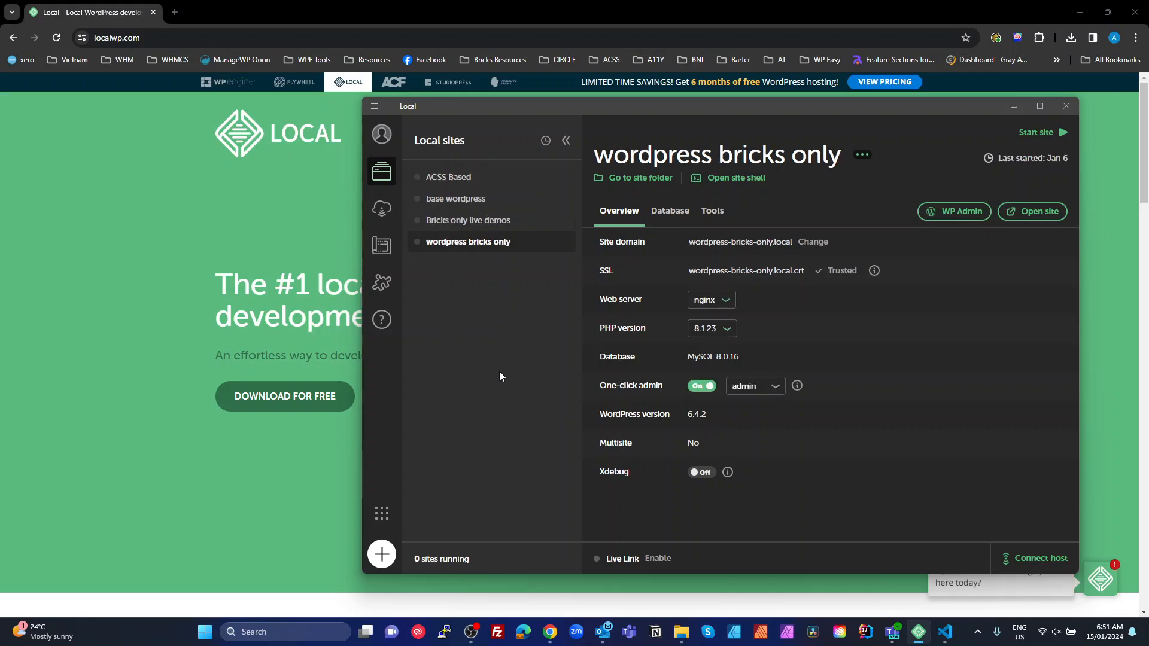
pyautogui.click(469, 220)
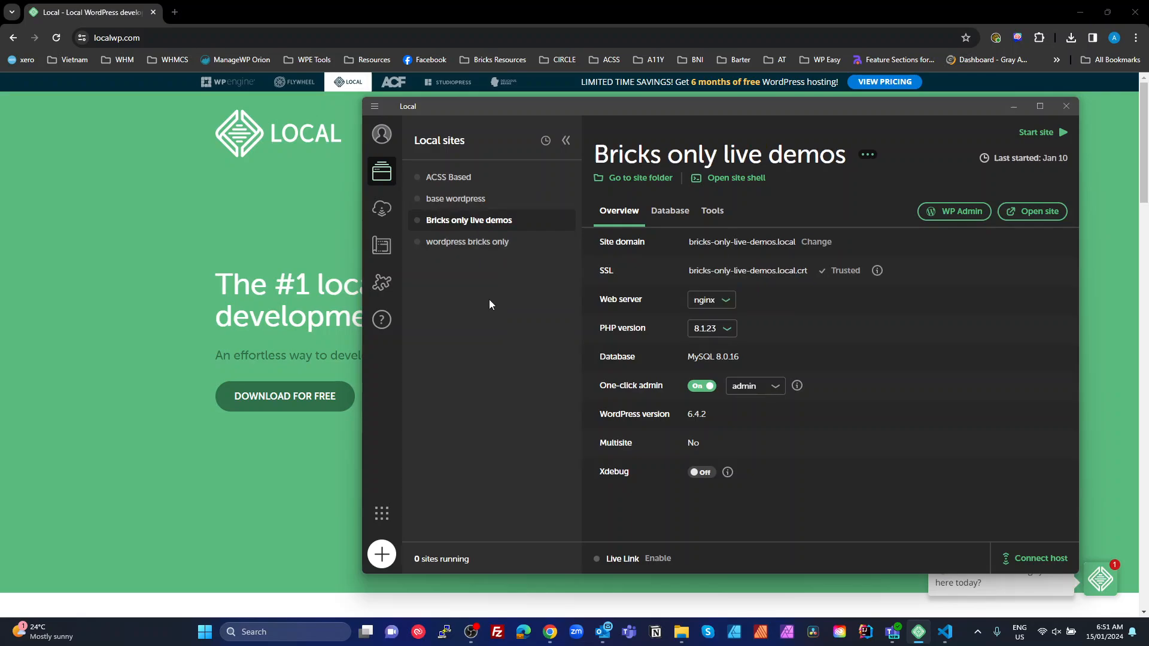
pyautogui.click(467, 243)
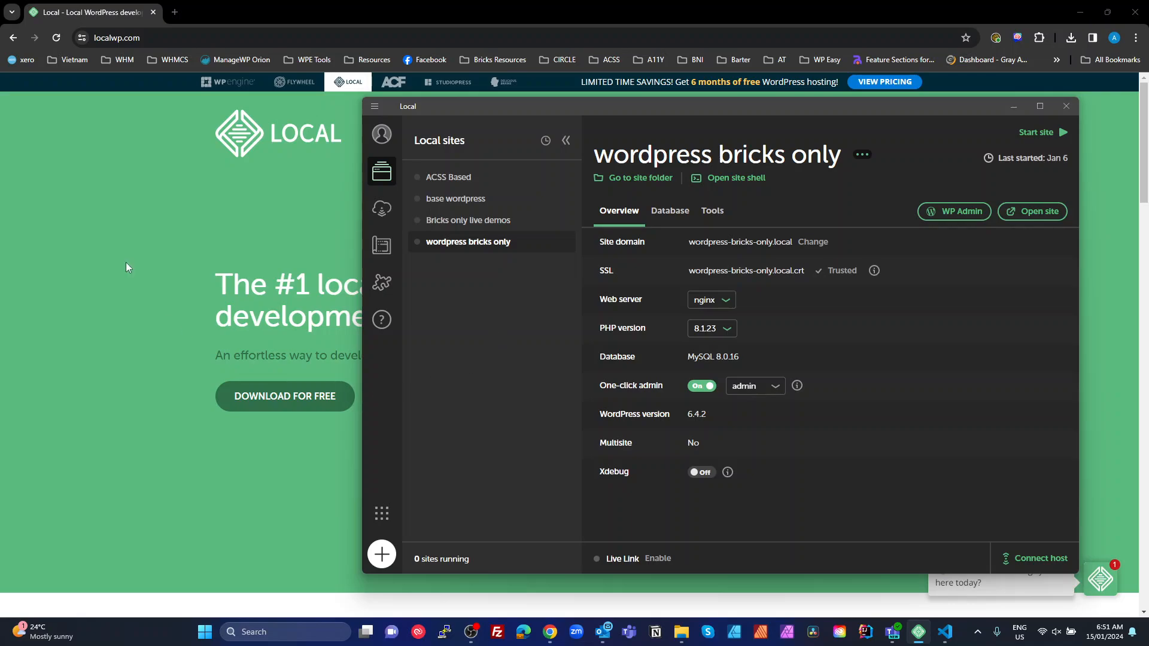
pyautogui.click(159, 33)
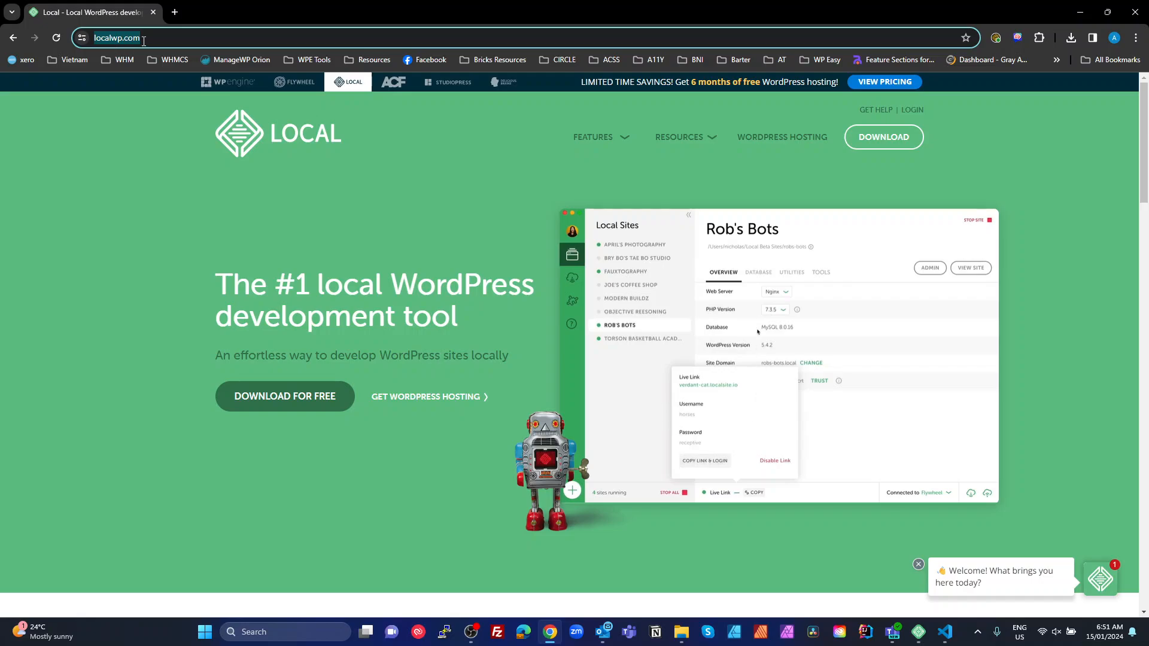
pyautogui.click(296, 402)
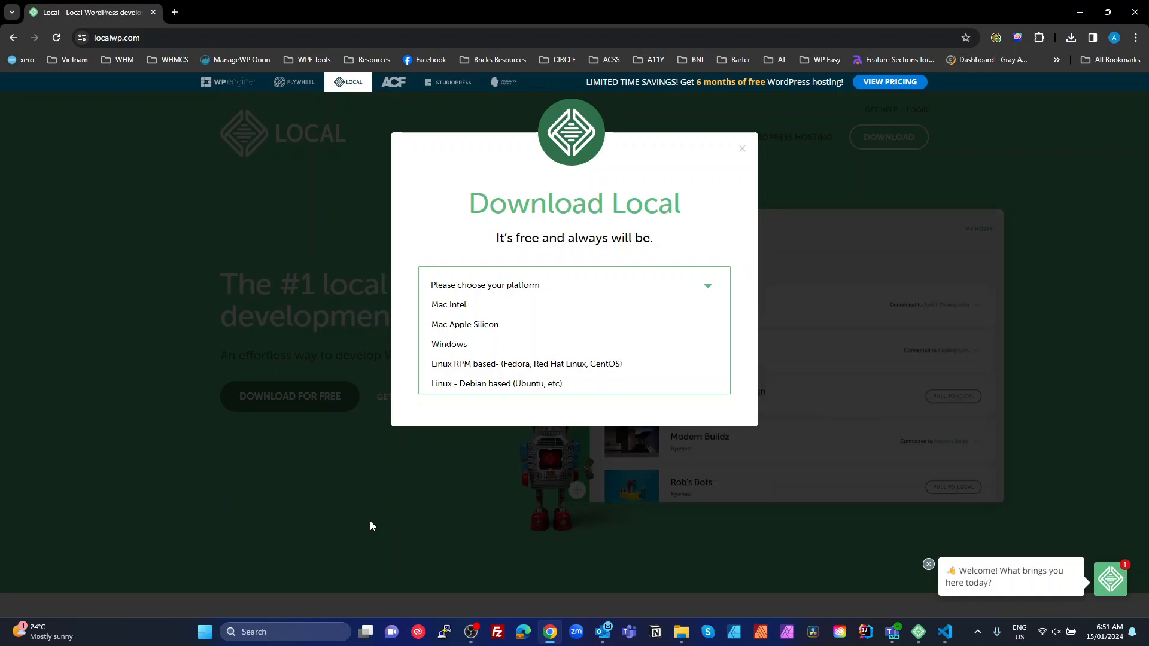
pyautogui.click(390, 500)
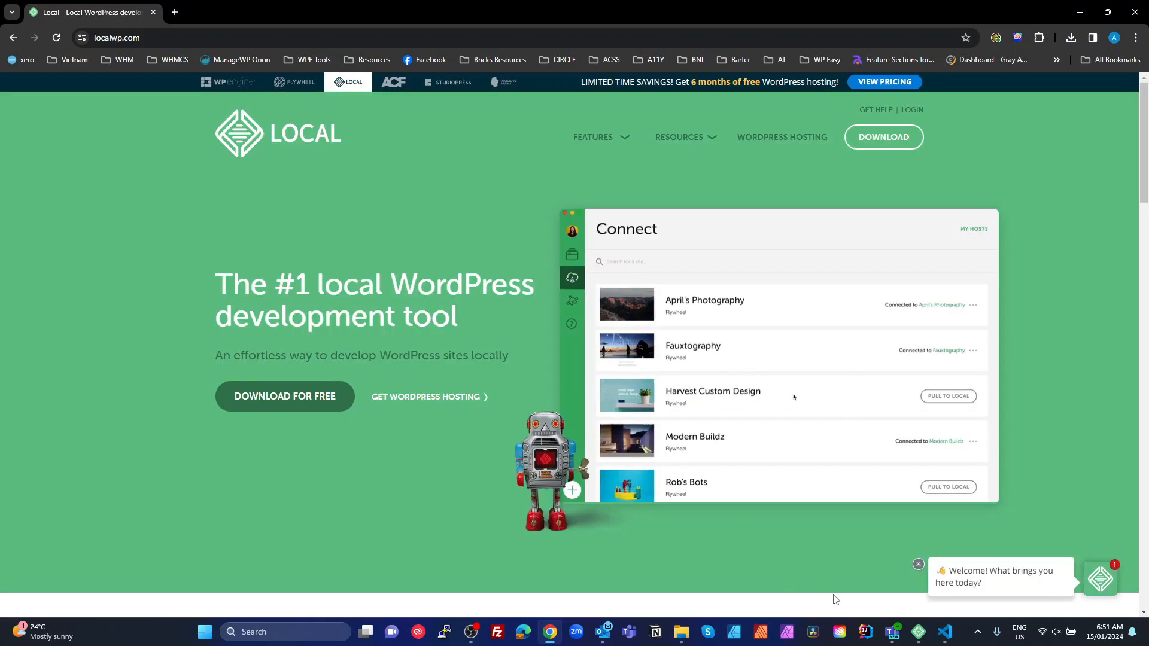
pyautogui.click(919, 633)
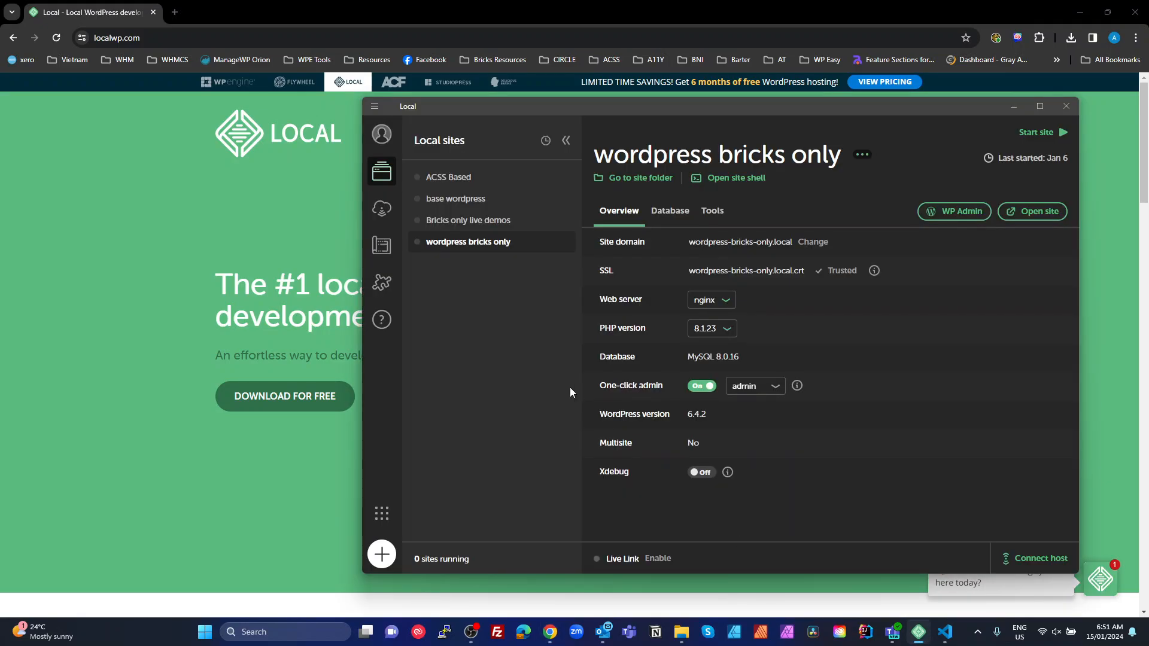
# Move the Local window up and to the left over the browser page
pyautogui.moveTo(827, 106); pyautogui.dragTo(765, 74)
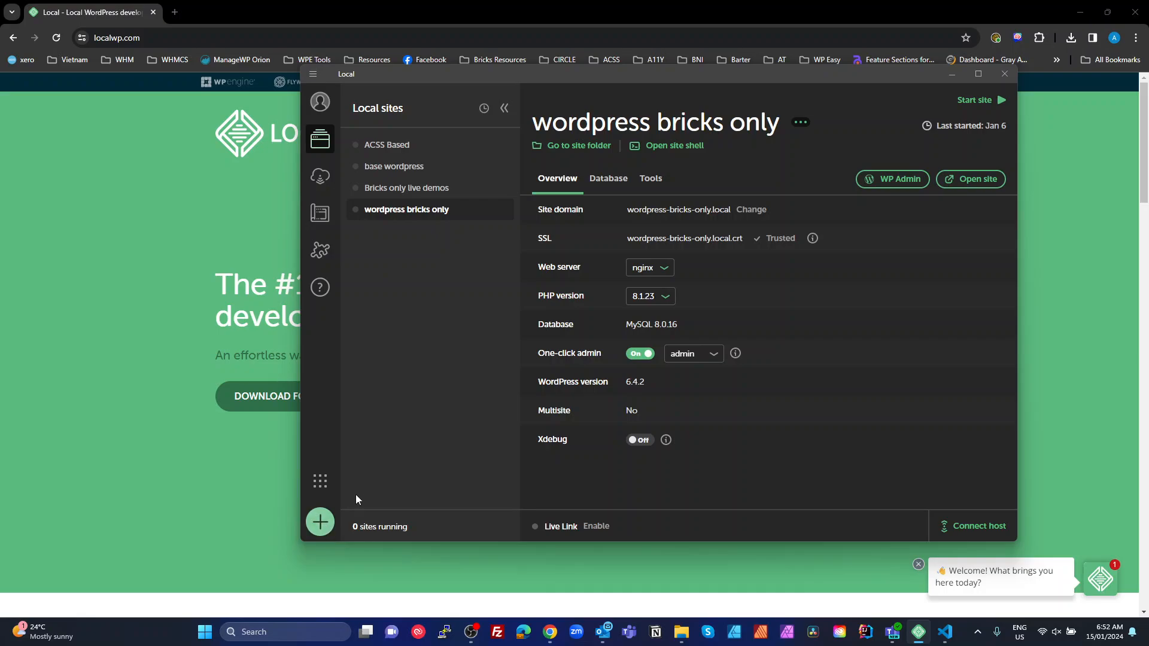
# Start creating a new blank WordPress site in Local named test-video
pyautogui.click(321, 522)
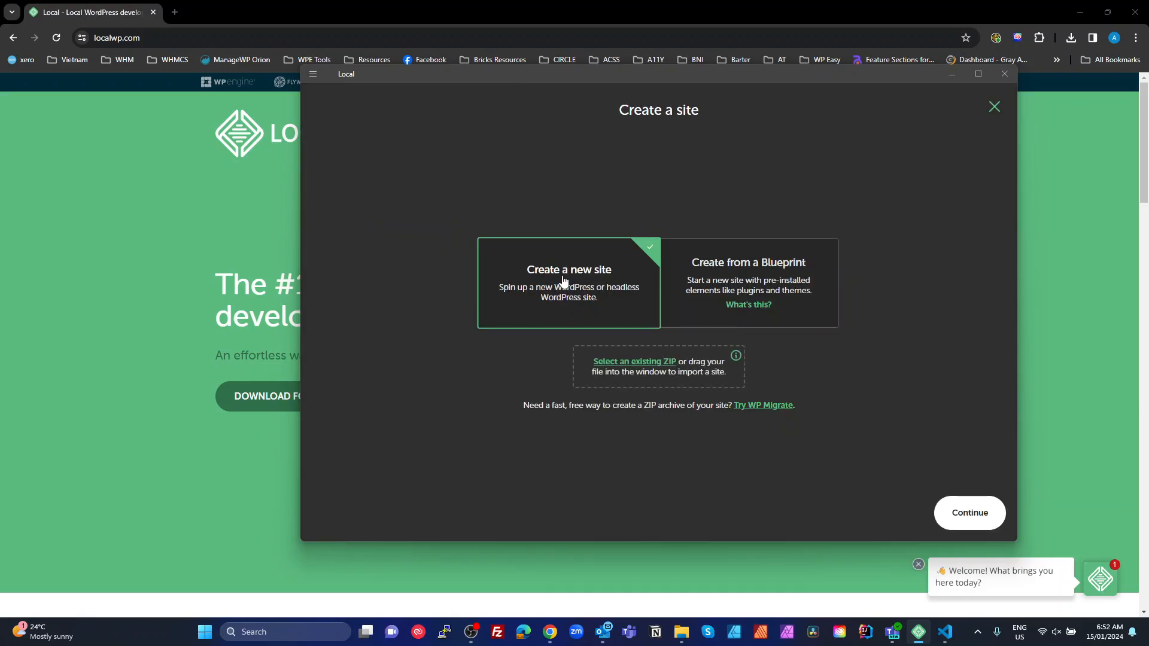
pyautogui.click(963, 527)
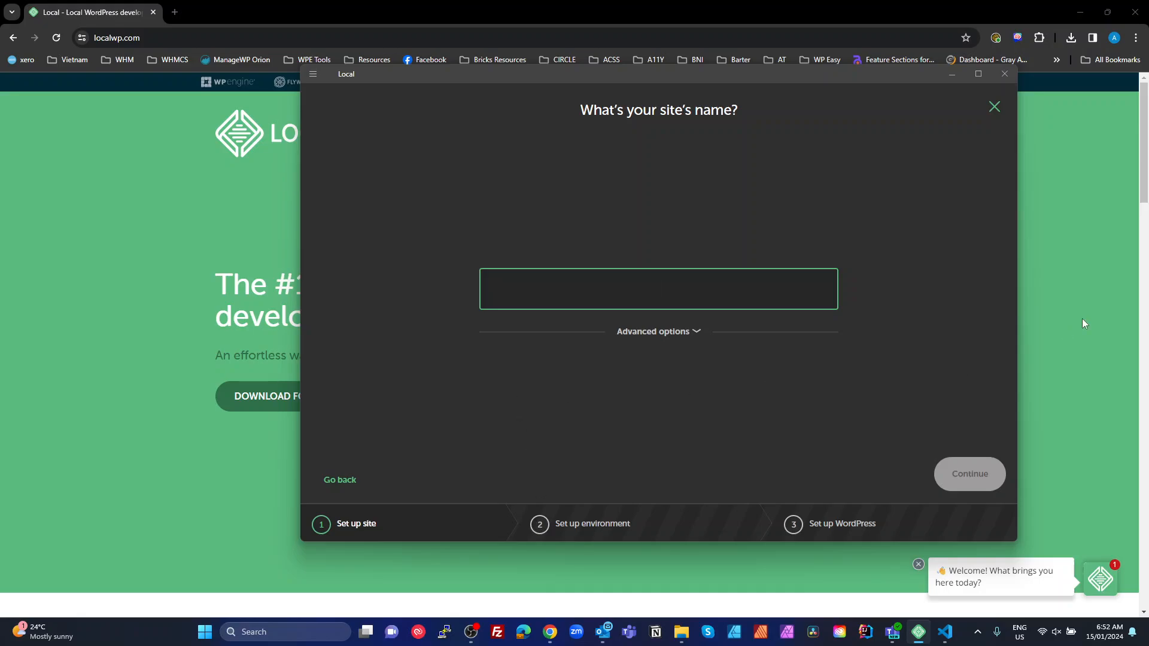
pyautogui.write('test-f')
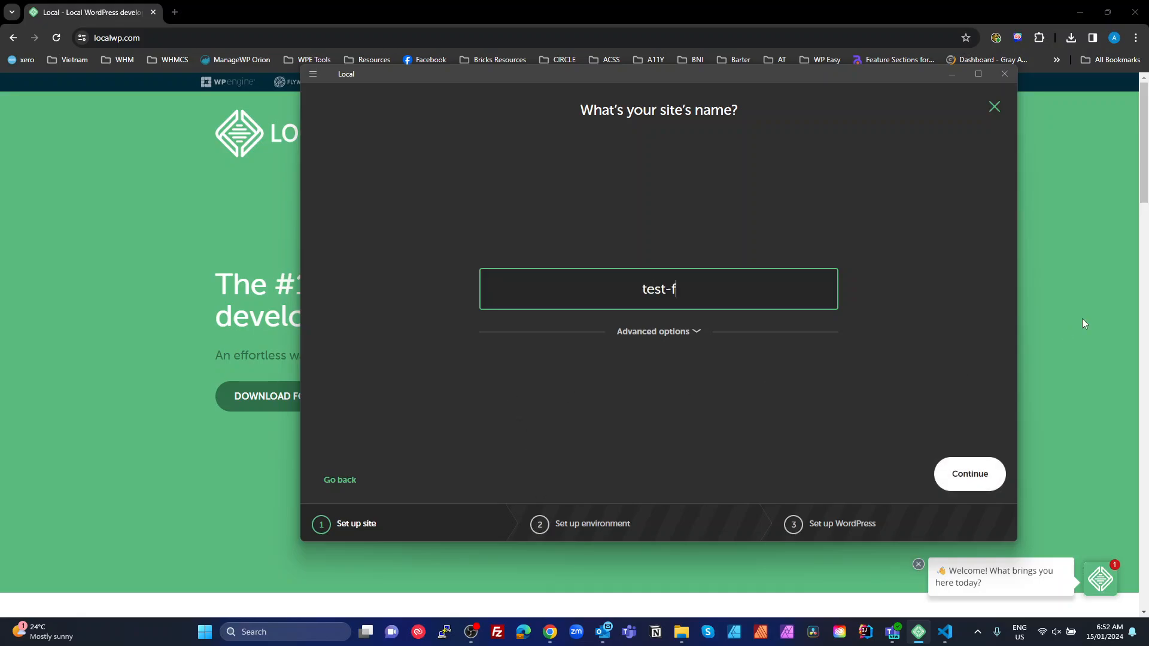
pyautogui.press('BackSpace')
pyautogui.write('video')
pyautogui.click(960, 474)
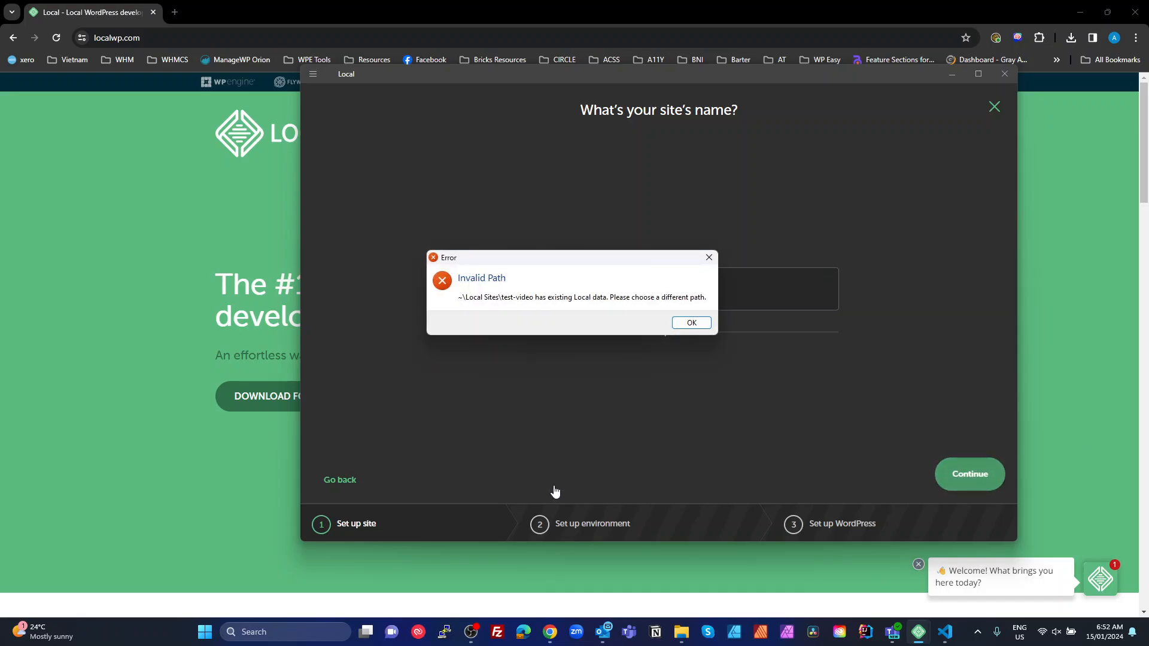
# Dismiss the Invalid Path error and rename the site to yt-video before continuing
pyautogui.click(690, 325)
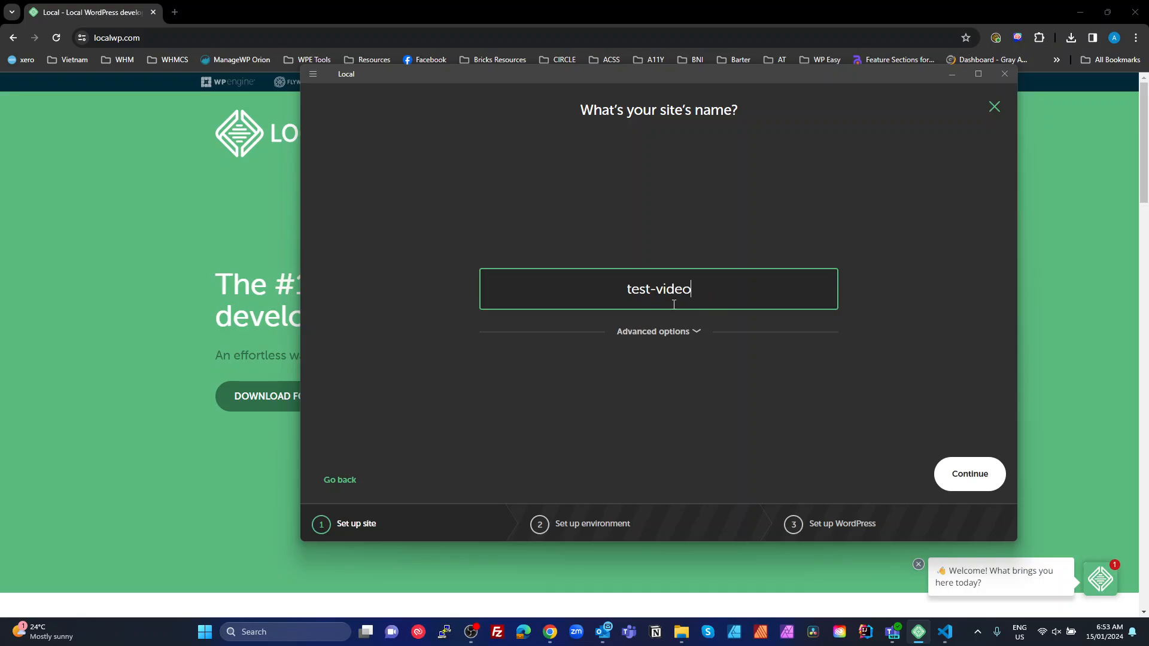
pyautogui.doubleClick(656, 290)
pyautogui.moveTo(651, 291); pyautogui.dragTo(624, 297)
pyautogui.write('yt')
pyautogui.click(969, 475)
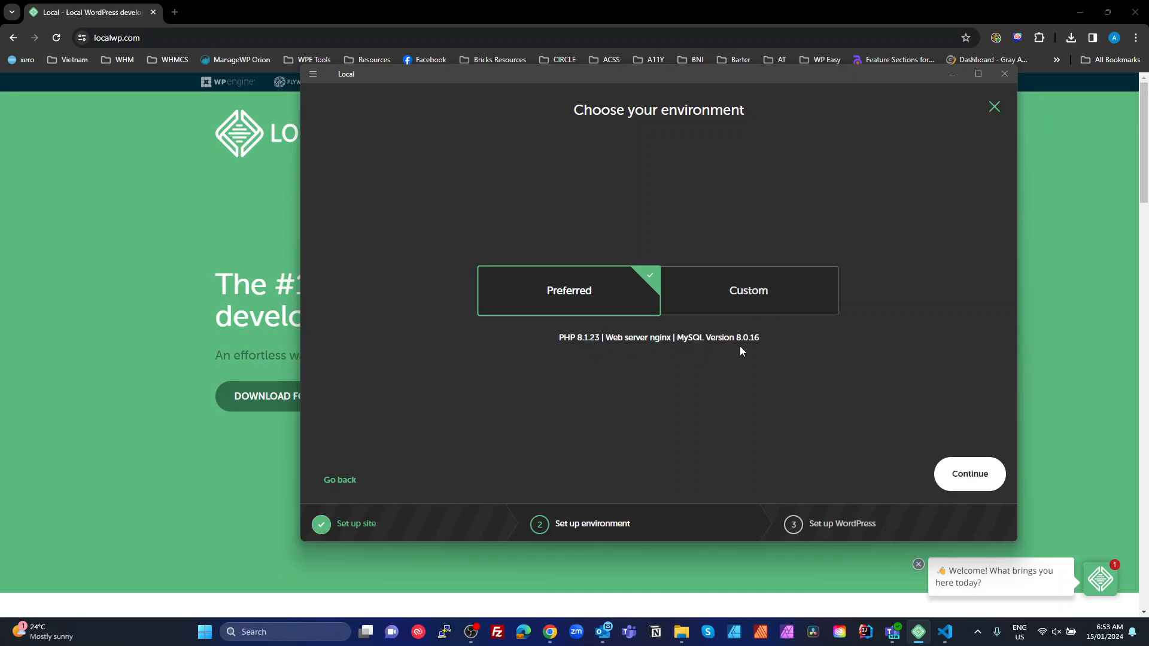
# Keep the Preferred environment (PHP 8.1.23, nginx, MySQL 8.0.16) for the new site
pyautogui.click(731, 299)
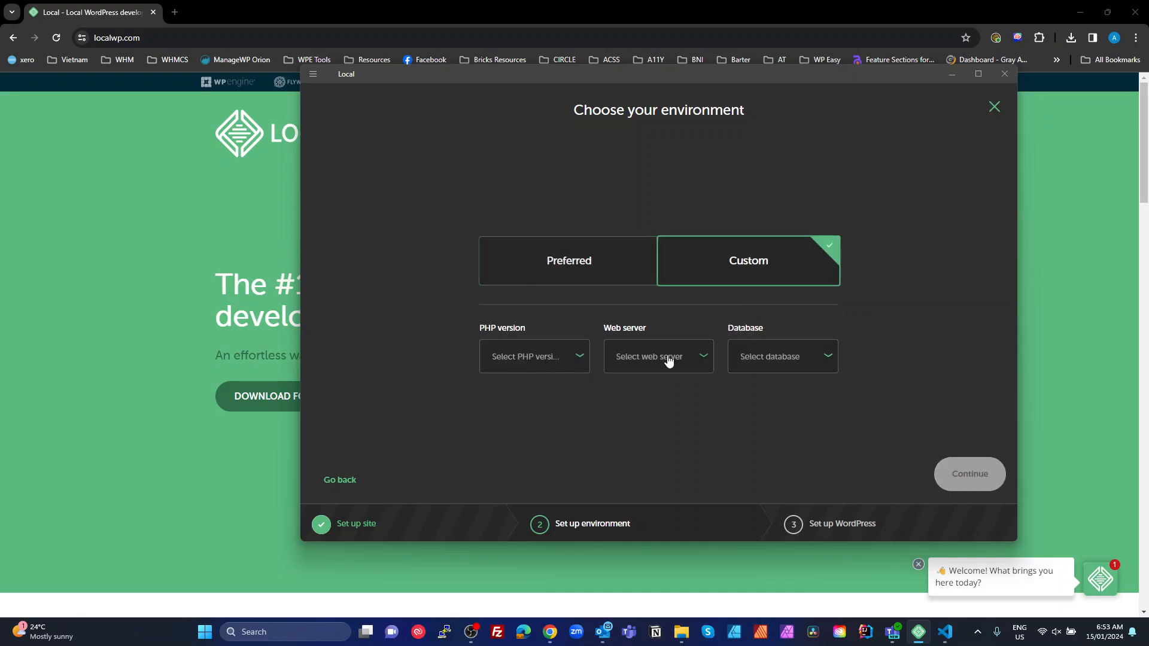
pyautogui.click(571, 259)
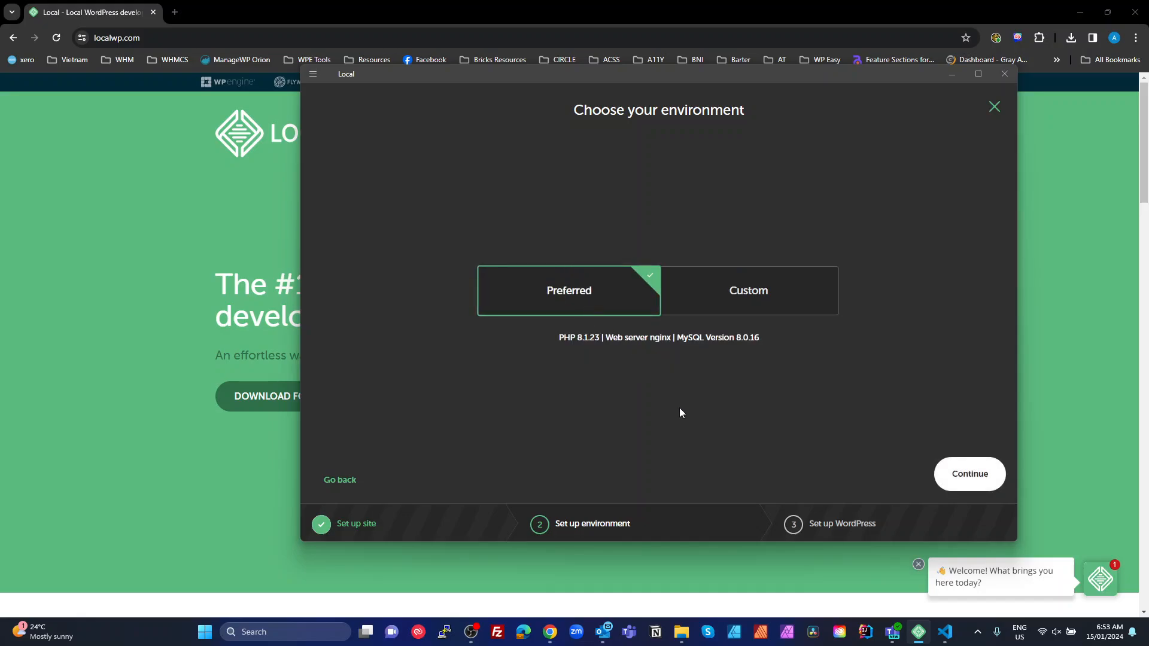
pyautogui.click(1002, 486)
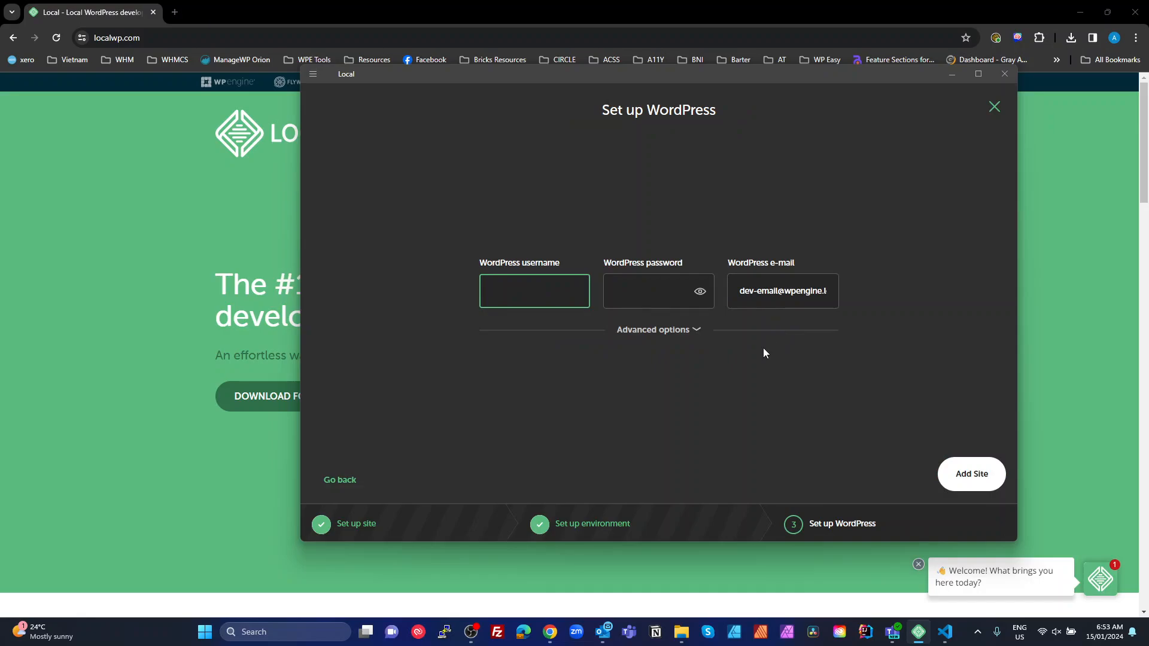
# Enter the WordPress admin username and password, check the password, and add the site
pyautogui.write('admin')
pyautogui.press('Tab')
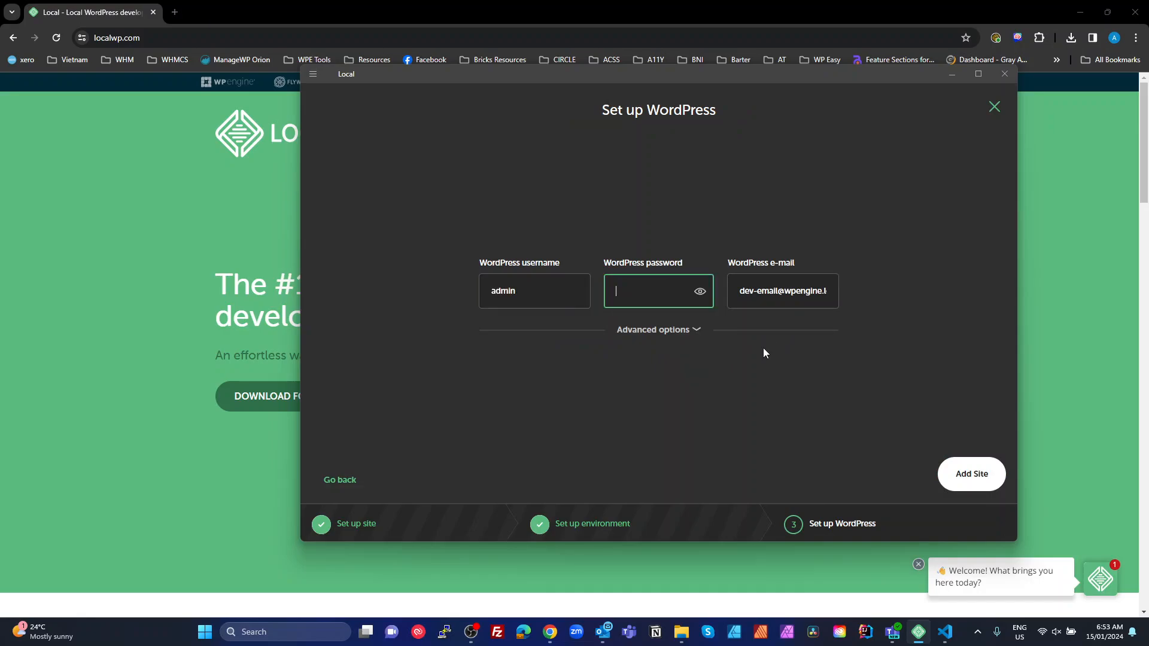
pyautogui.write('password')
pyautogui.click(704, 295)
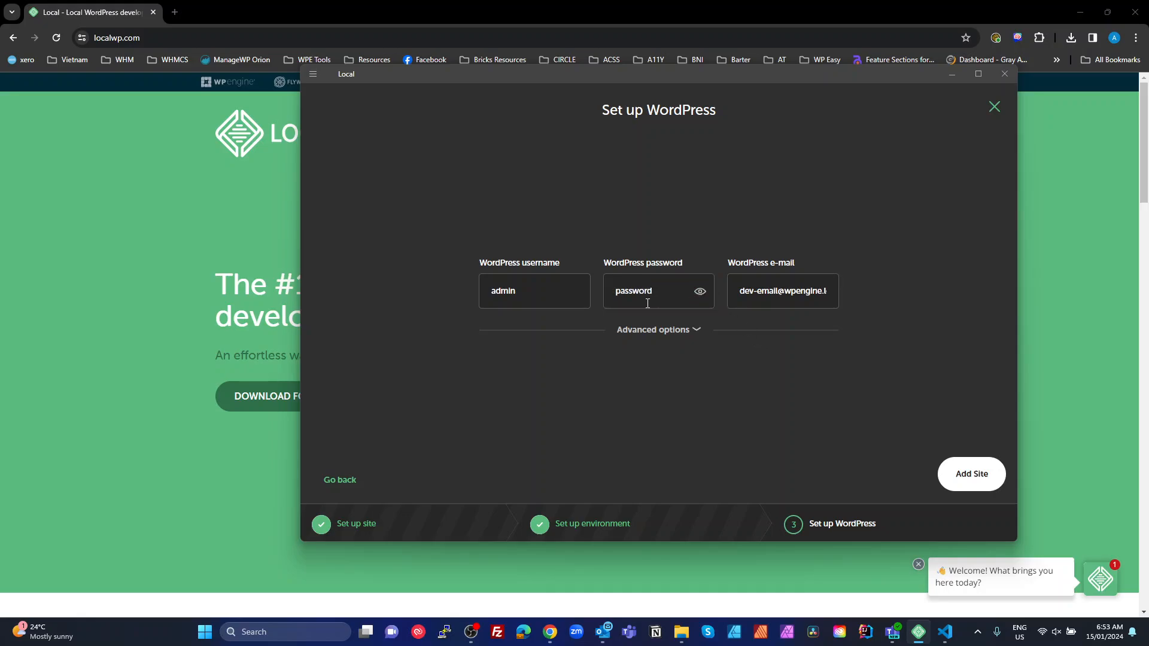
pyautogui.click(1005, 477)
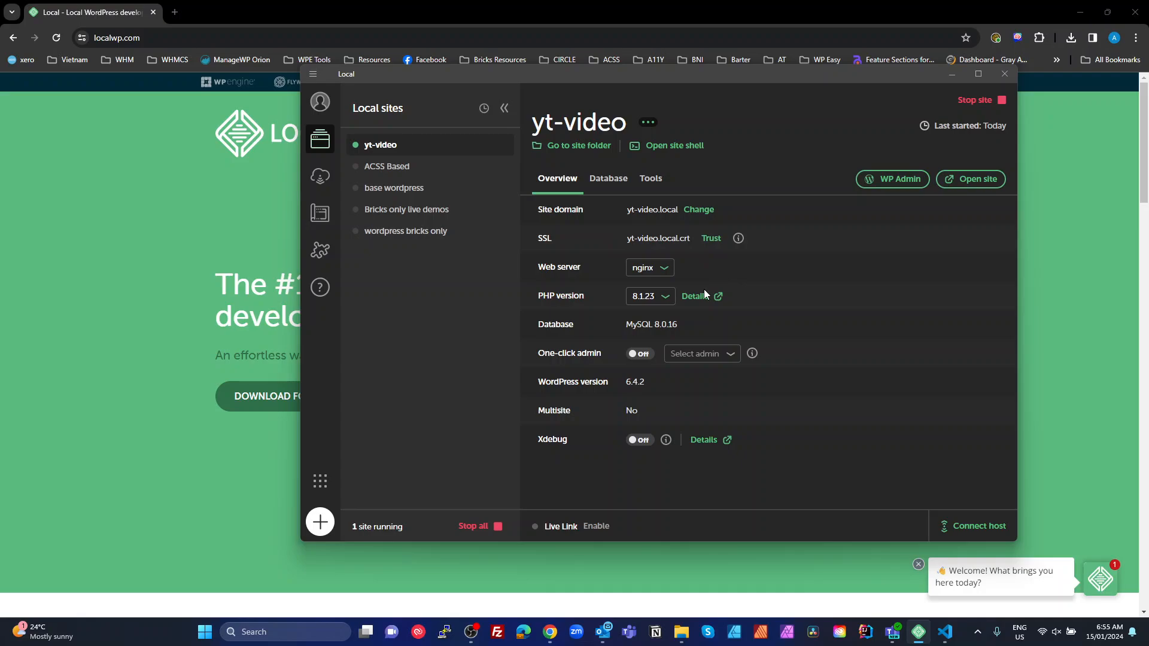
# Trust the yt-video SSL certificate and open the site's folder in File Explorer
pyautogui.click(709, 239)
pyautogui.click(585, 149)
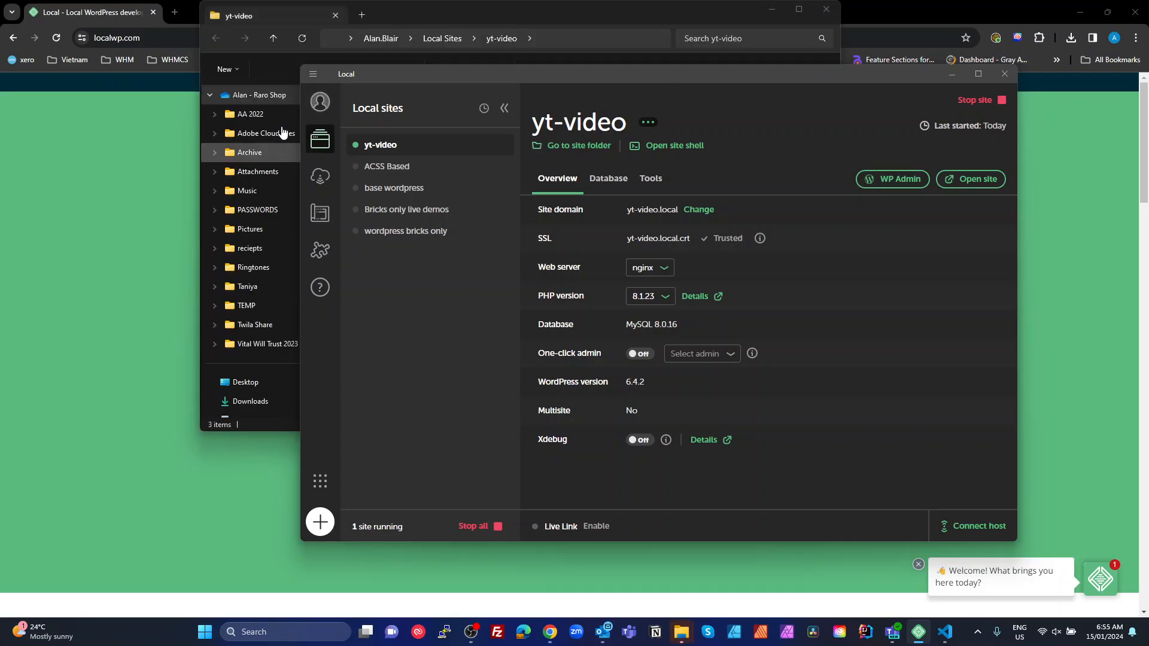
# Open yt-video's conf › mysql › my.cnf.hbs file in the code editor
pyautogui.click(672, 5)
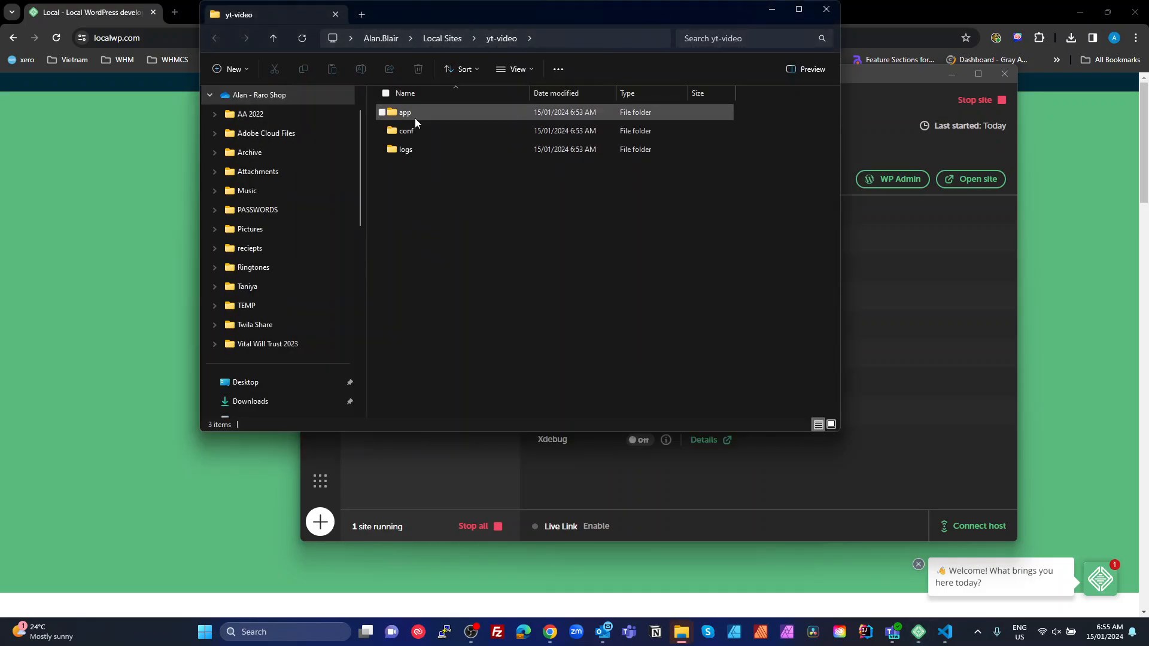
pyautogui.doubleClick(392, 132)
pyautogui.doubleClick(398, 114)
pyautogui.doubleClick(409, 115)
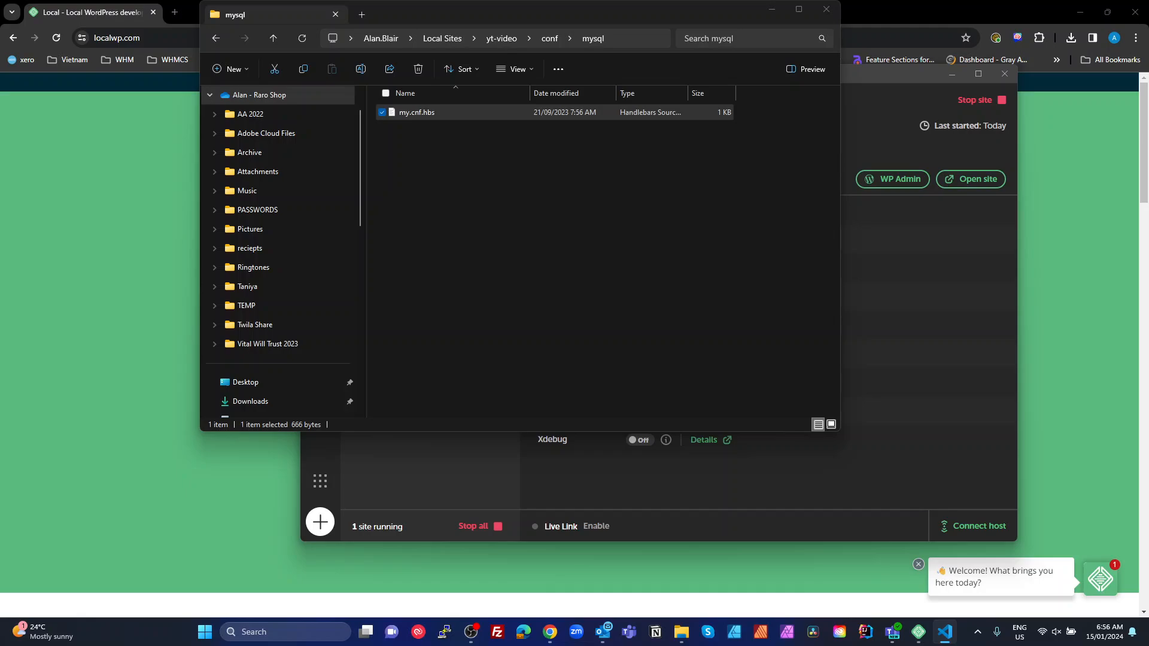
# Close the mysql folder window and bring Local to the front over VS Code
pyautogui.moveTo(1148, 230); pyautogui.dragTo(374, 114)
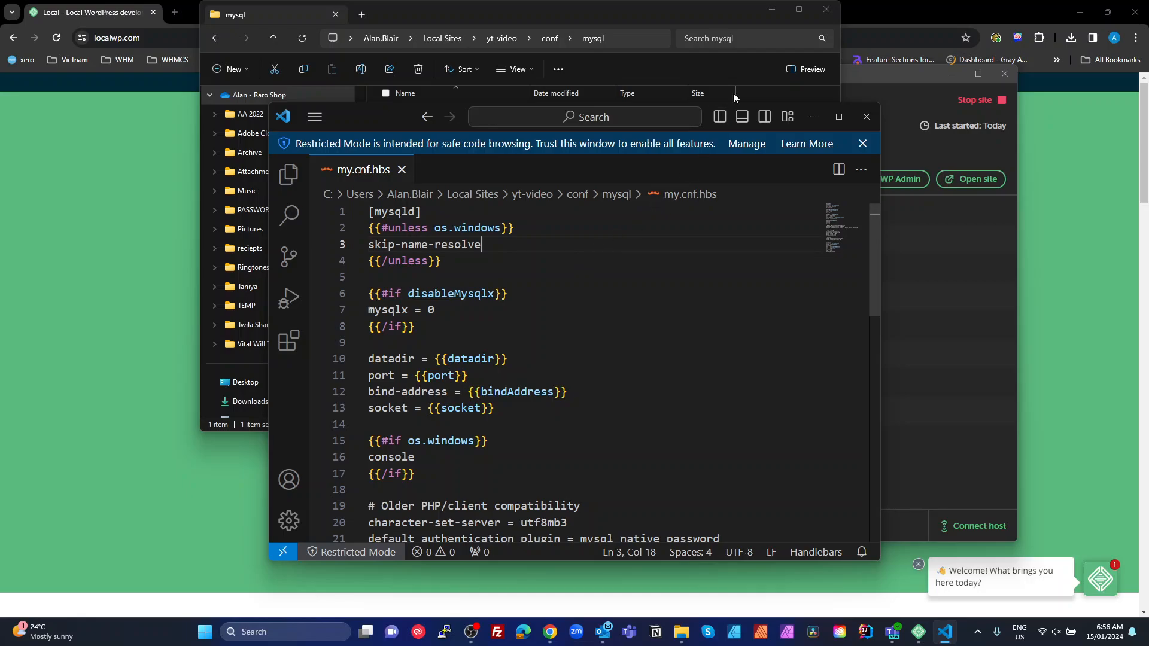
pyautogui.click(827, 11)
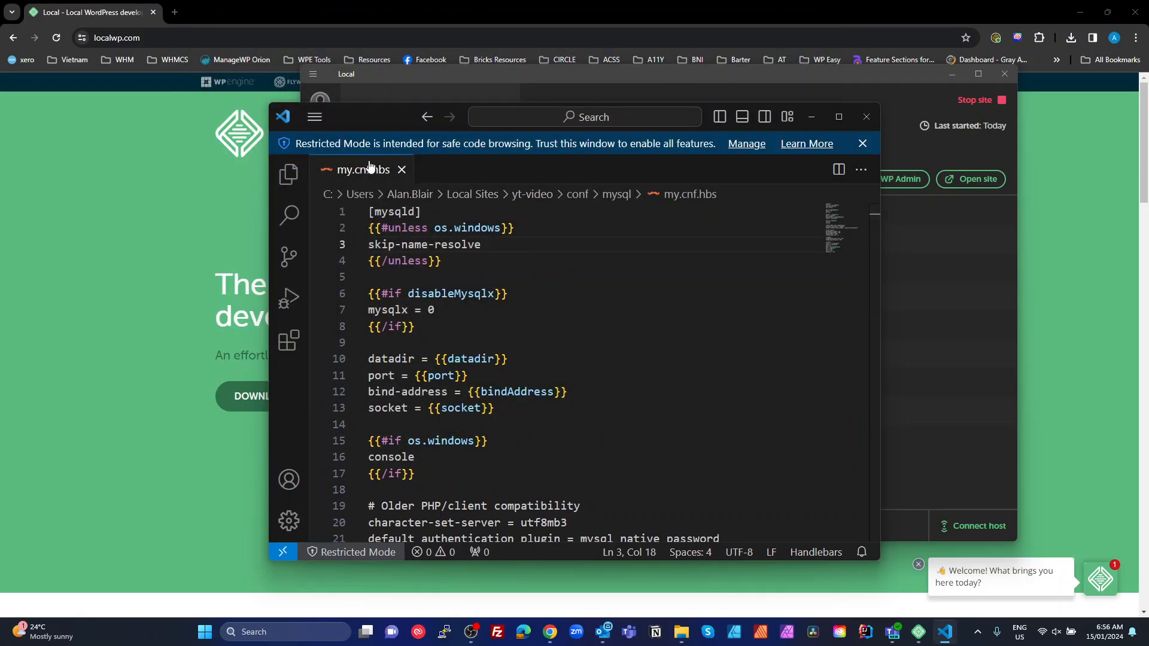
pyautogui.click(942, 235)
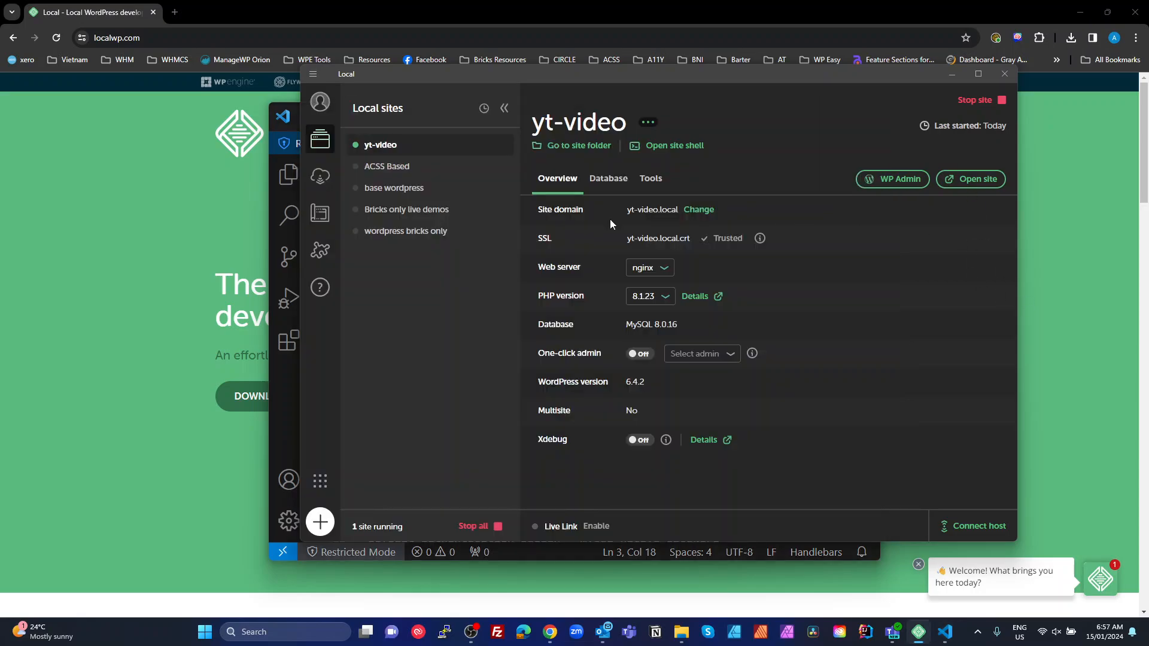
# Open the ACSS Based site folder and navigate to conf › mysql, selecting my.cnf.hbs
pyautogui.click(390, 170)
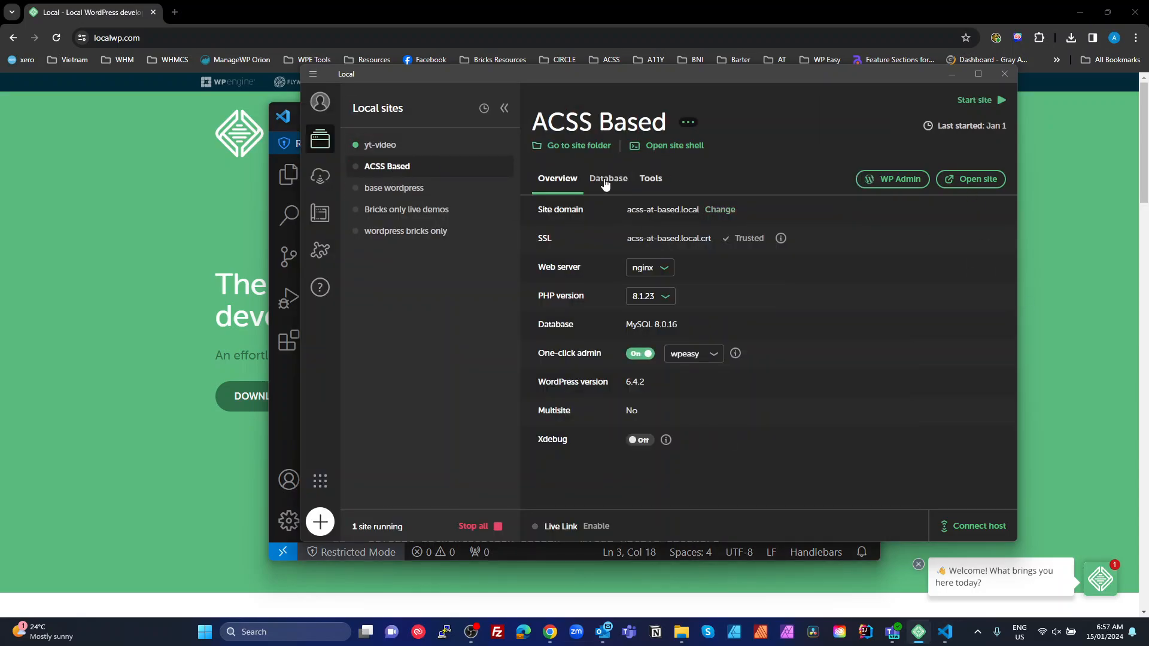
pyautogui.click(578, 145)
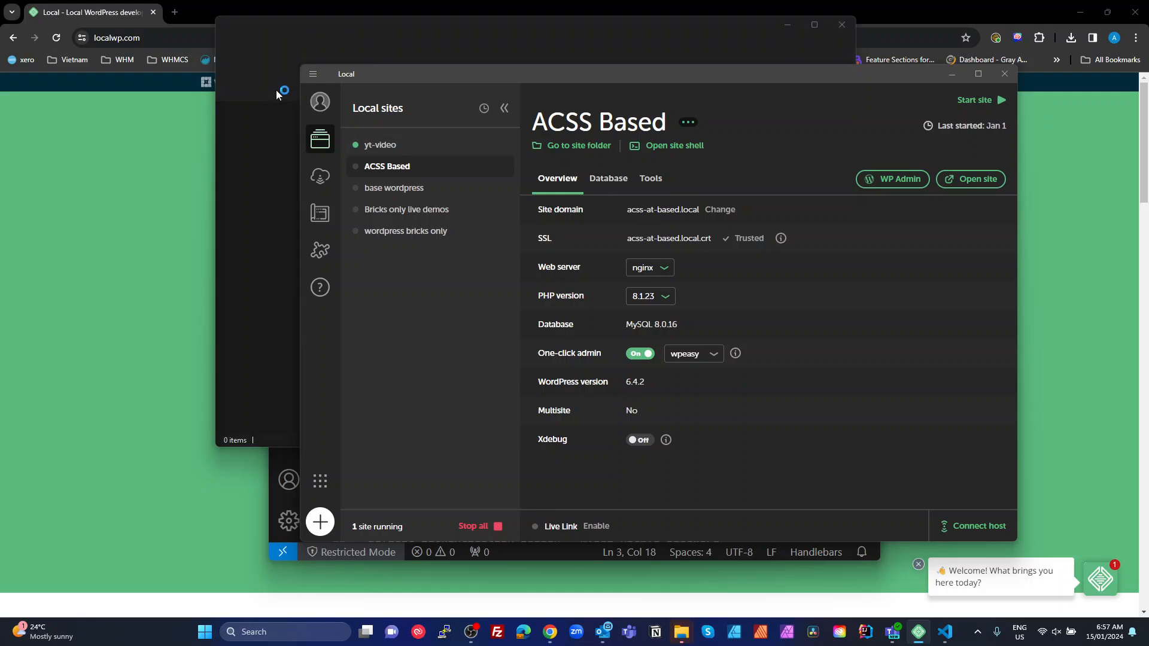
pyautogui.click(293, 35)
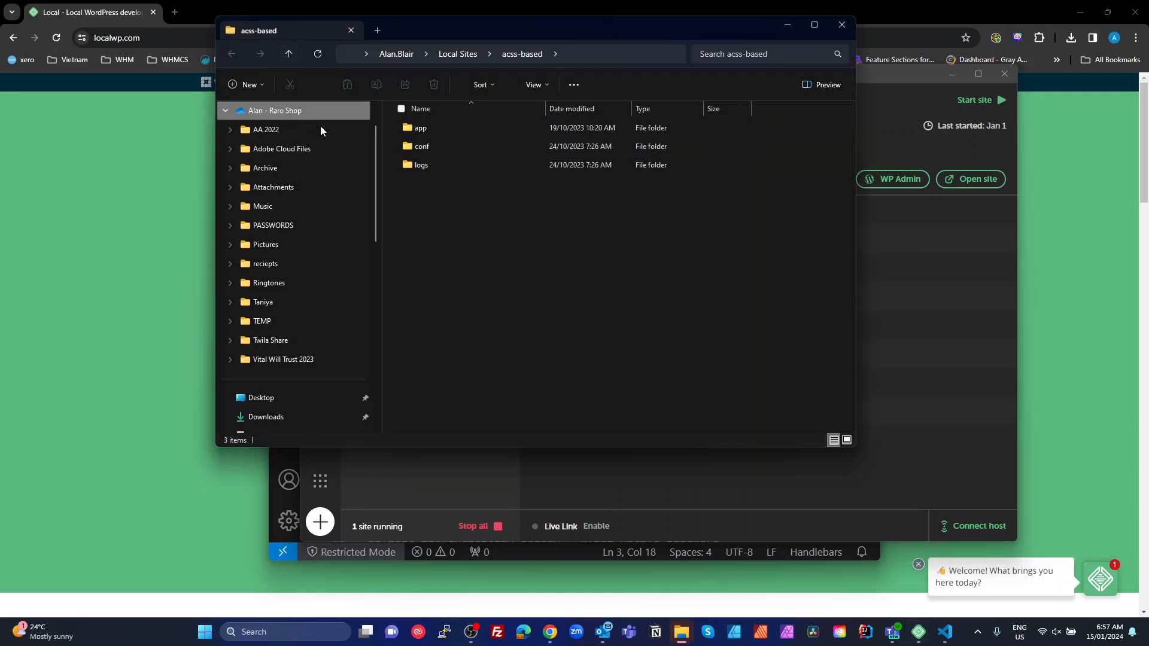
pyautogui.doubleClick(416, 147)
pyautogui.click(406, 128)
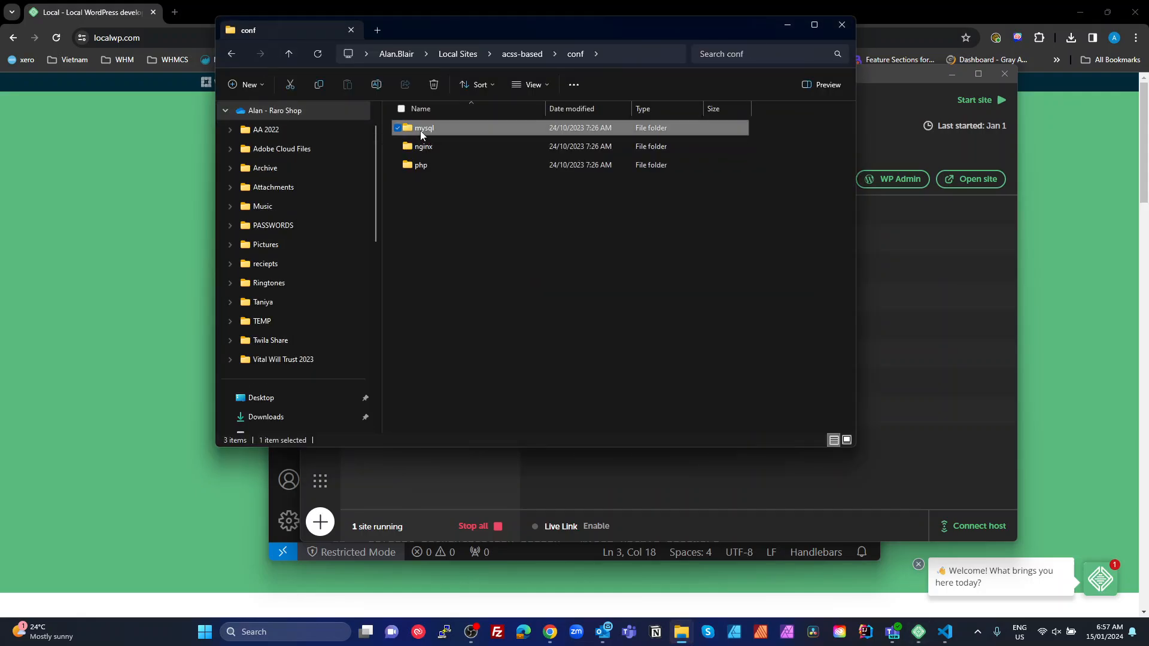
pyautogui.doubleClick(413, 128)
pyautogui.click(420, 131)
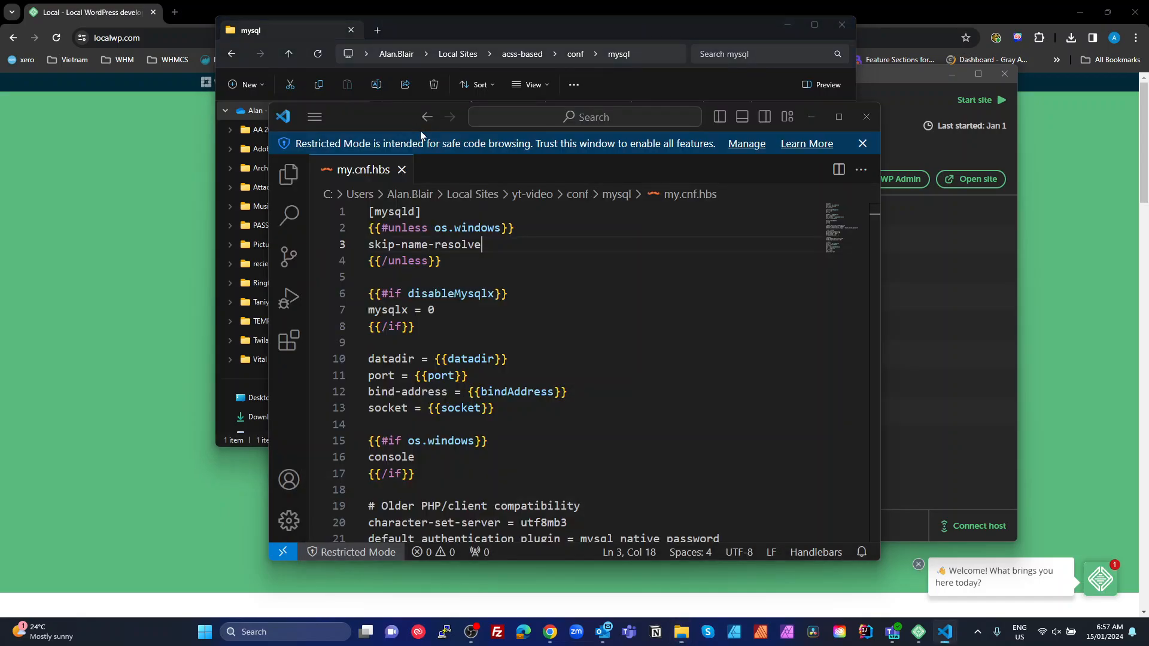
# Copy skip-log-bin from acss-based's config onto line 2 of yt-video's my.cnf.hbs, save, close both tabs
pyautogui.moveTo(448, 228); pyautogui.dragTo(369, 228)
pyautogui.hotkey('ctrl', 'c')
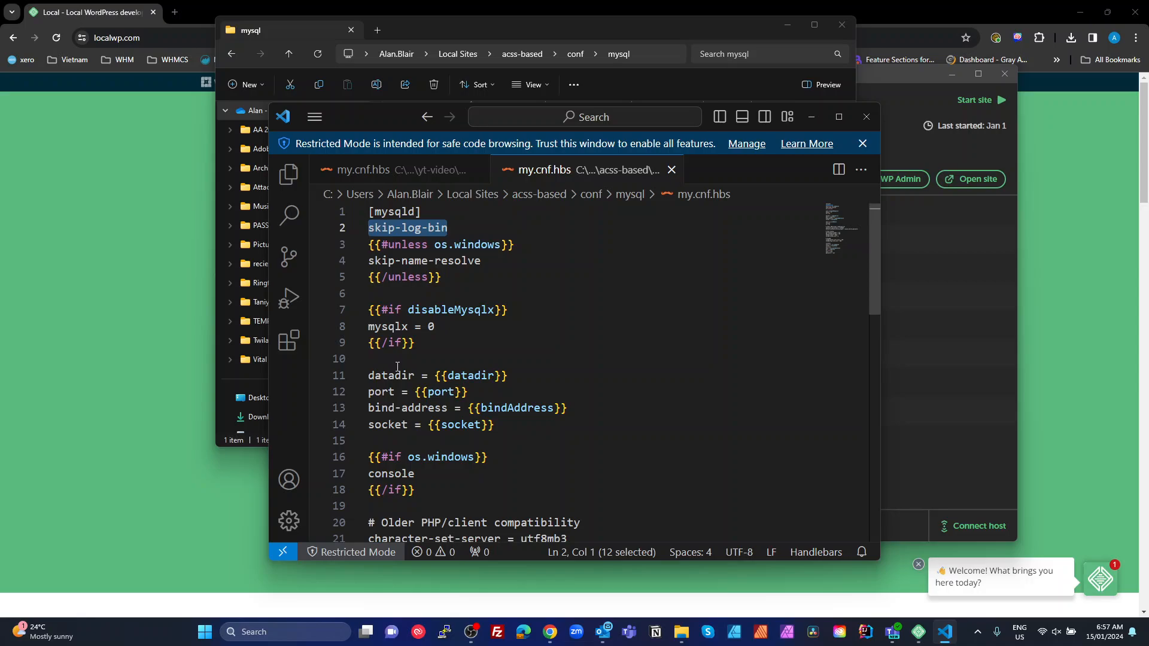
pyautogui.click(410, 172)
pyautogui.click(443, 219)
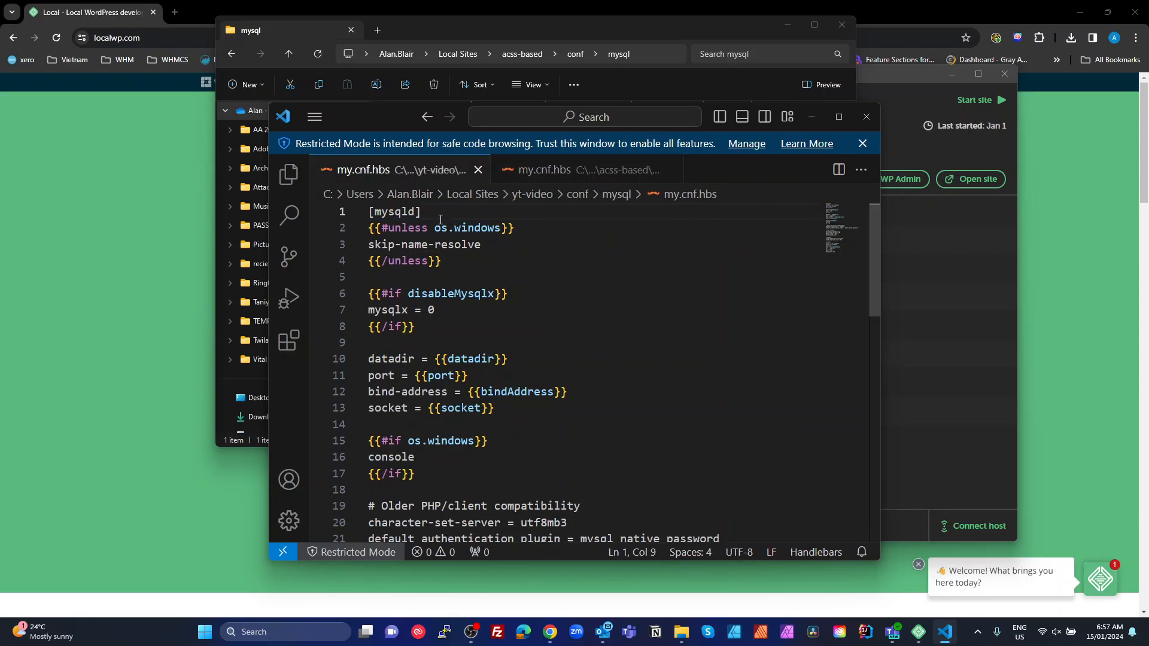
pyautogui.press('Return')
pyautogui.hotkey('ctrl', 'v')
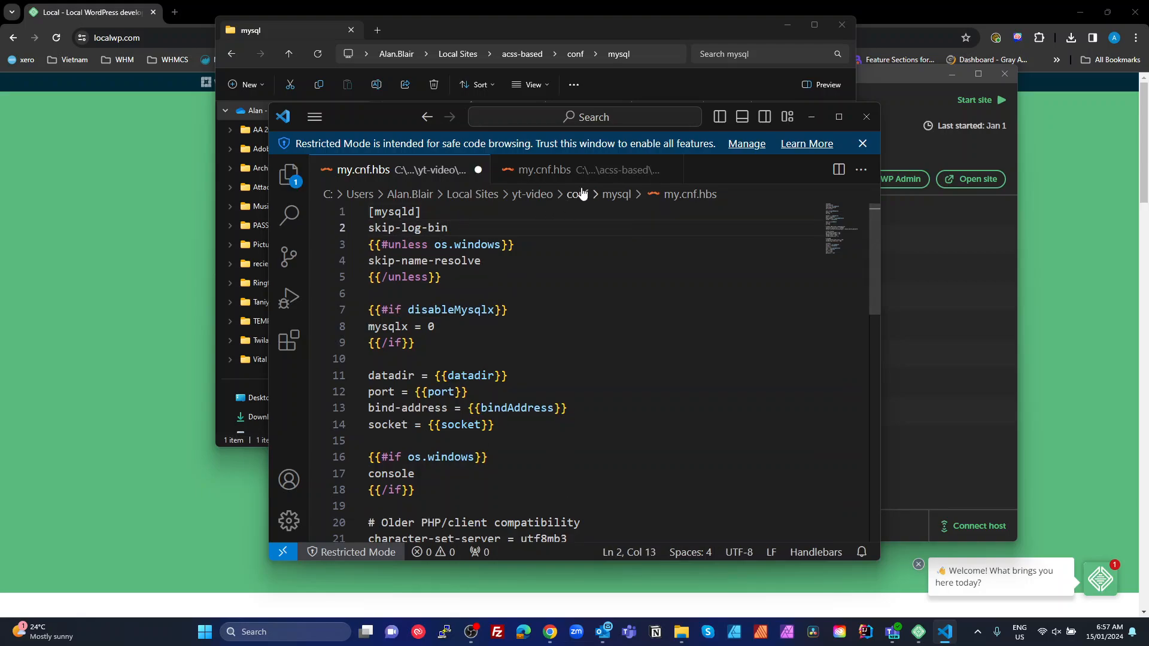
pyautogui.hotkey('ctrl', 's')
pyautogui.click(478, 170)
pyautogui.click(402, 170)
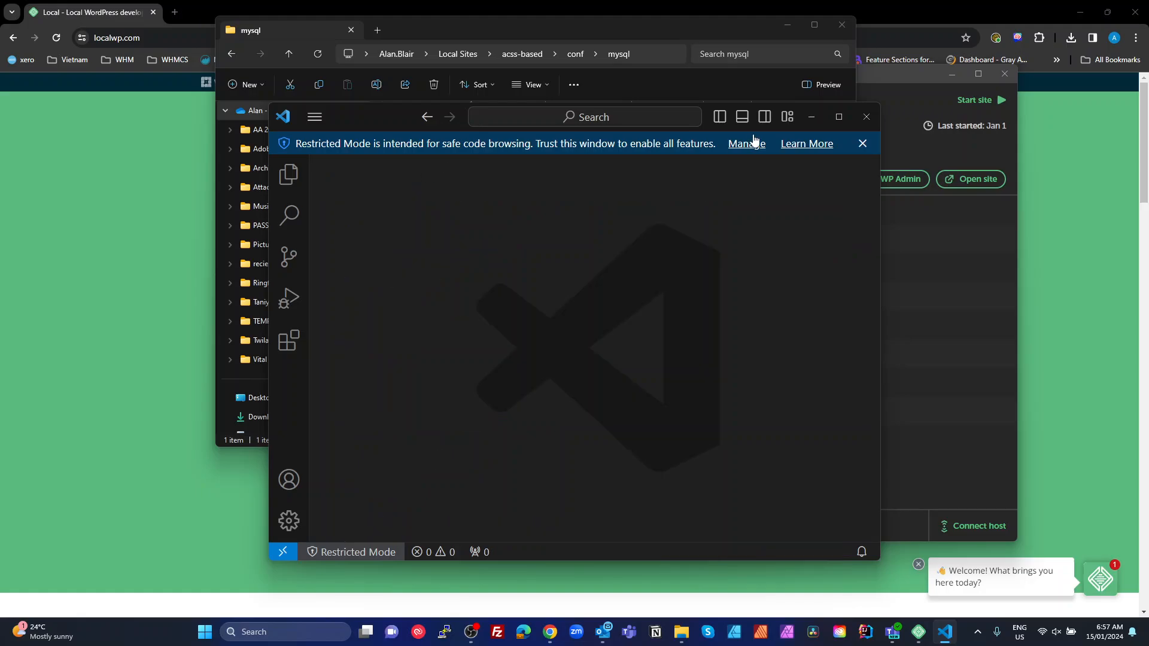
# Close VS Code and the mysql folder, then show yt-video with admin as one-click admin user
pyautogui.click(866, 117)
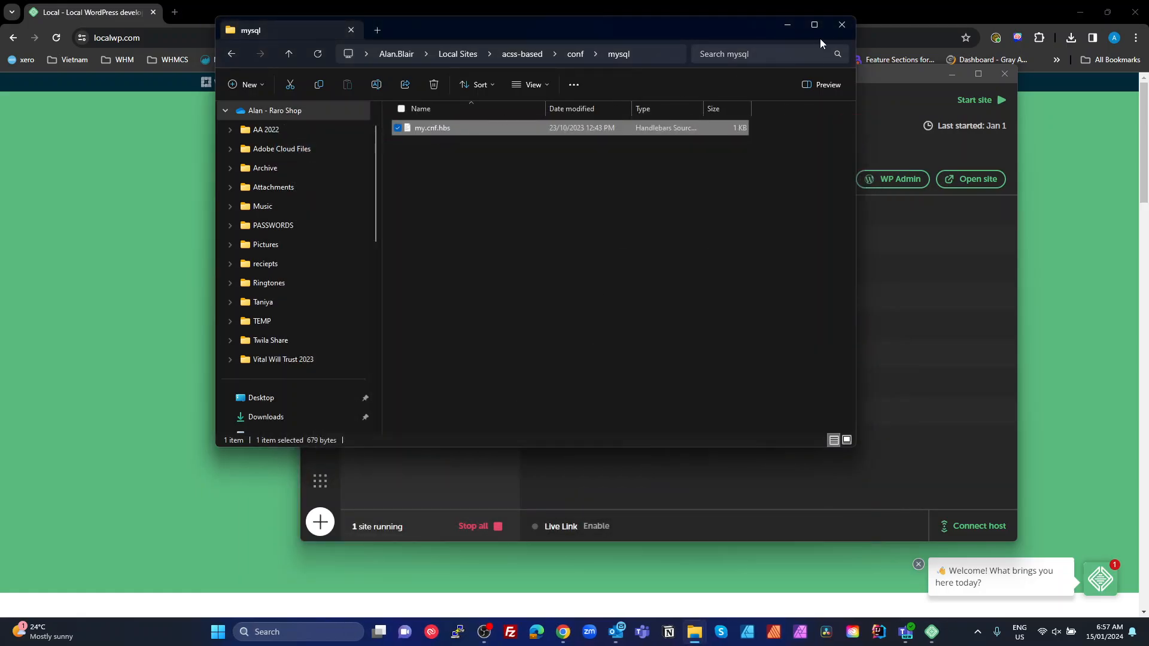
pyautogui.click(842, 24)
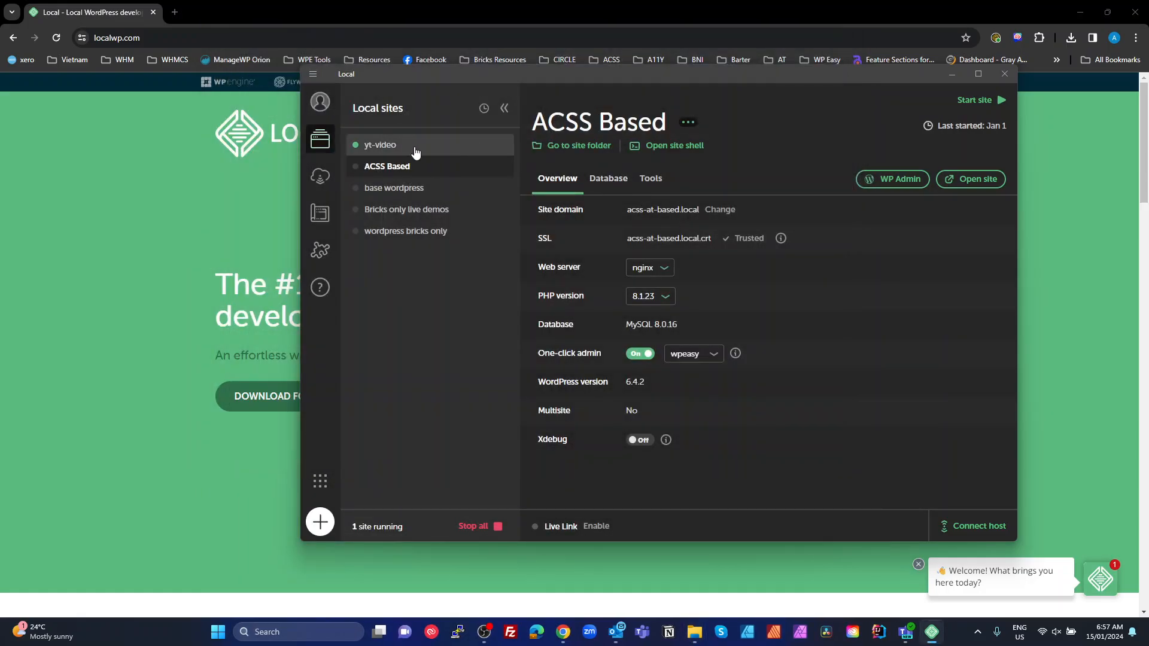
pyautogui.click(380, 146)
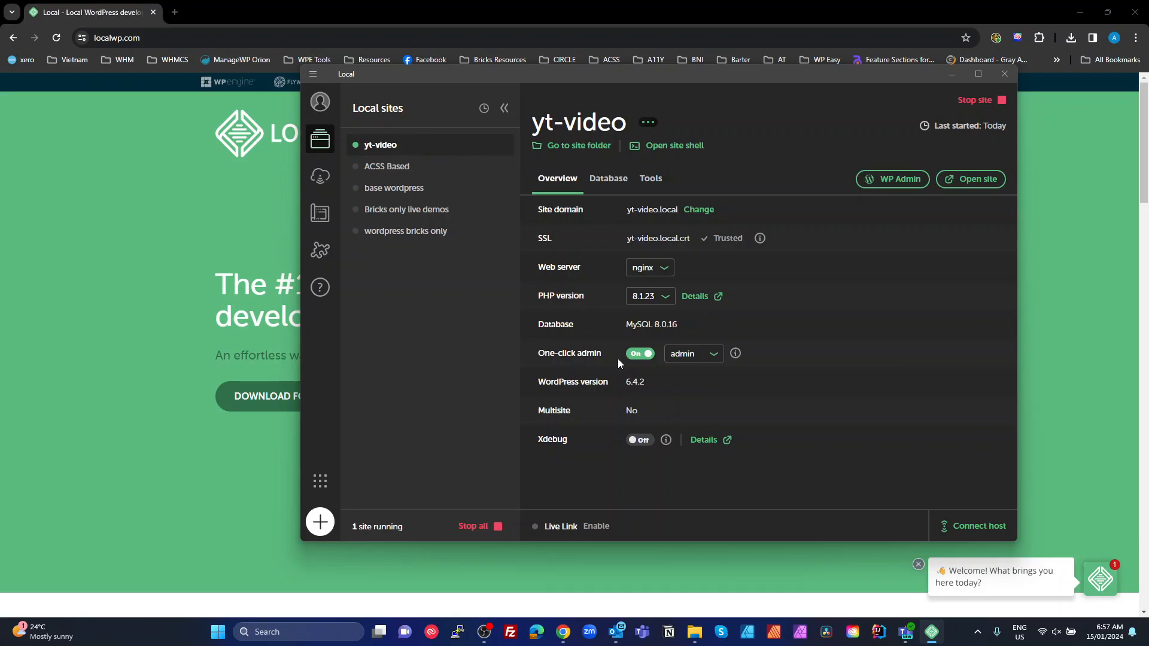
pyautogui.click(679, 353)
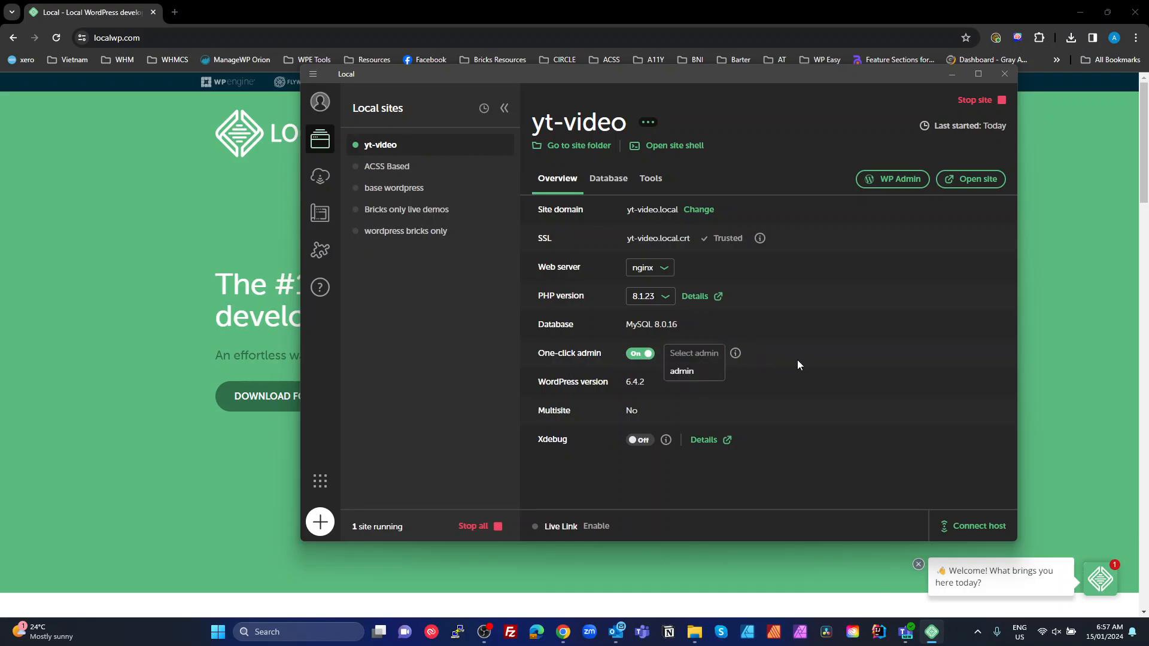
pyautogui.click(798, 361)
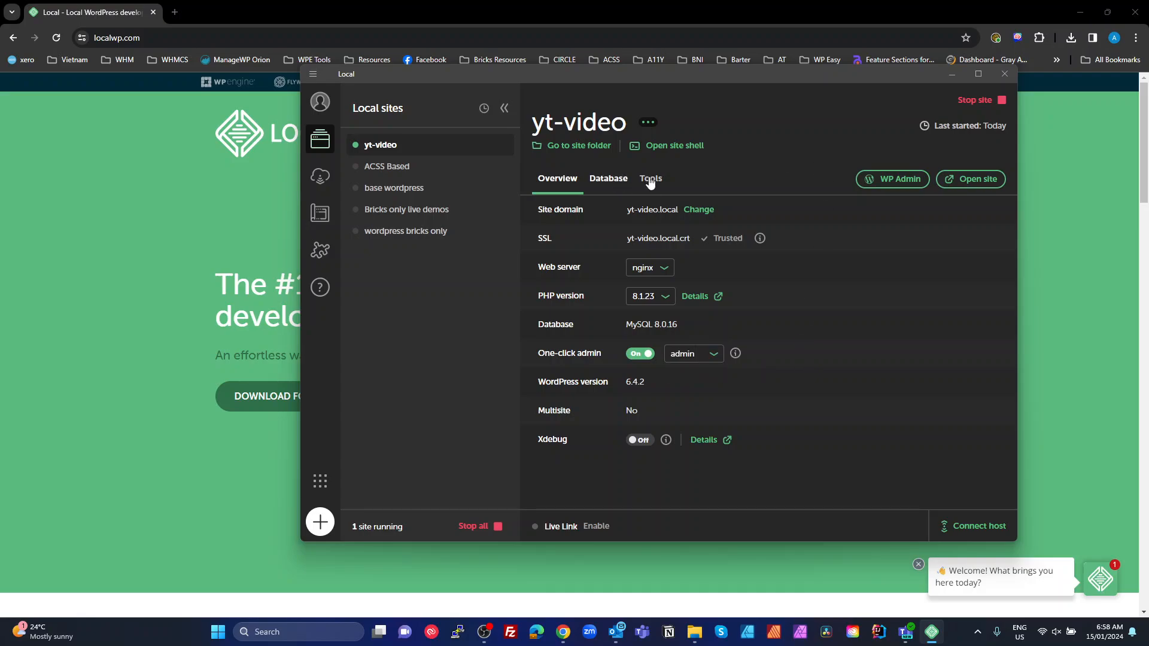
# Open yt-video's WP Admin dashboard from Local and dismiss the Welcome to WordPress panel
pyautogui.click(892, 179)
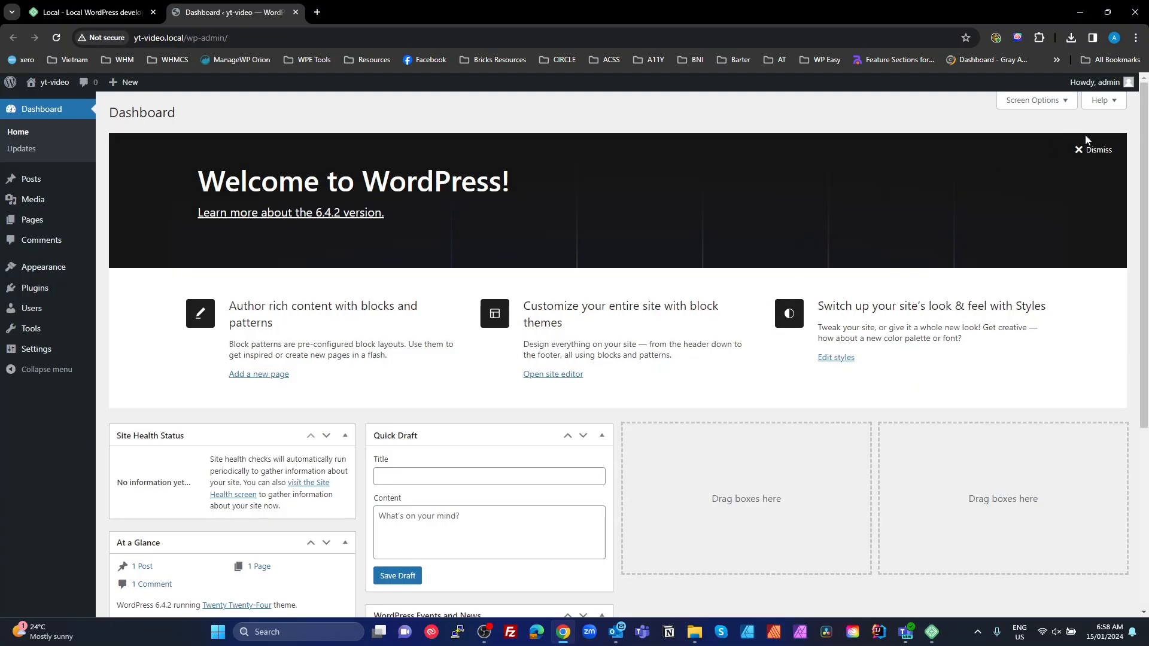
pyautogui.click(1093, 150)
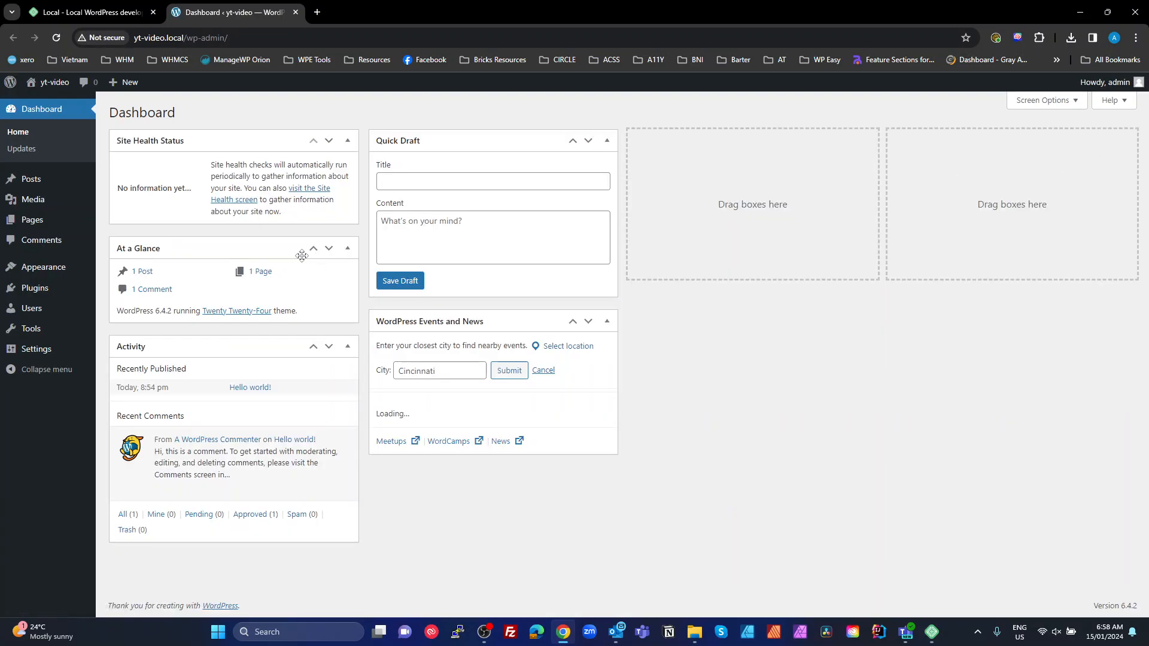
pyautogui.moveTo(36, 292)
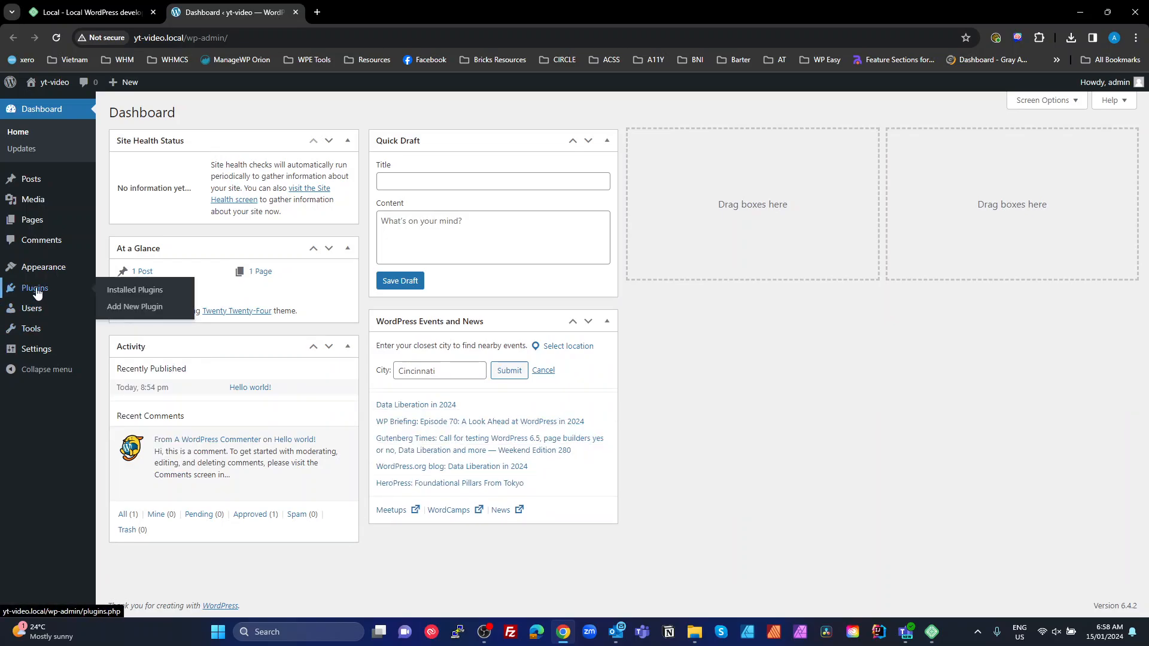
pyautogui.moveTo(37, 355)
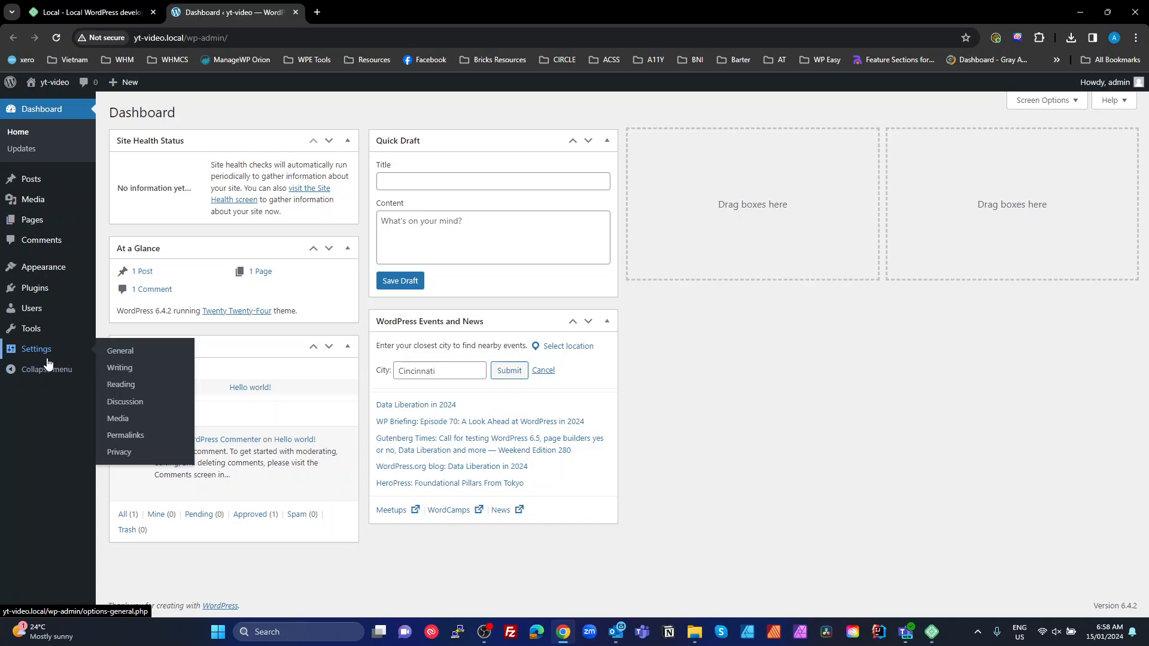
# Change the WordPress Address and Site Address from http to https and save General Settings
pyautogui.click(121, 353)
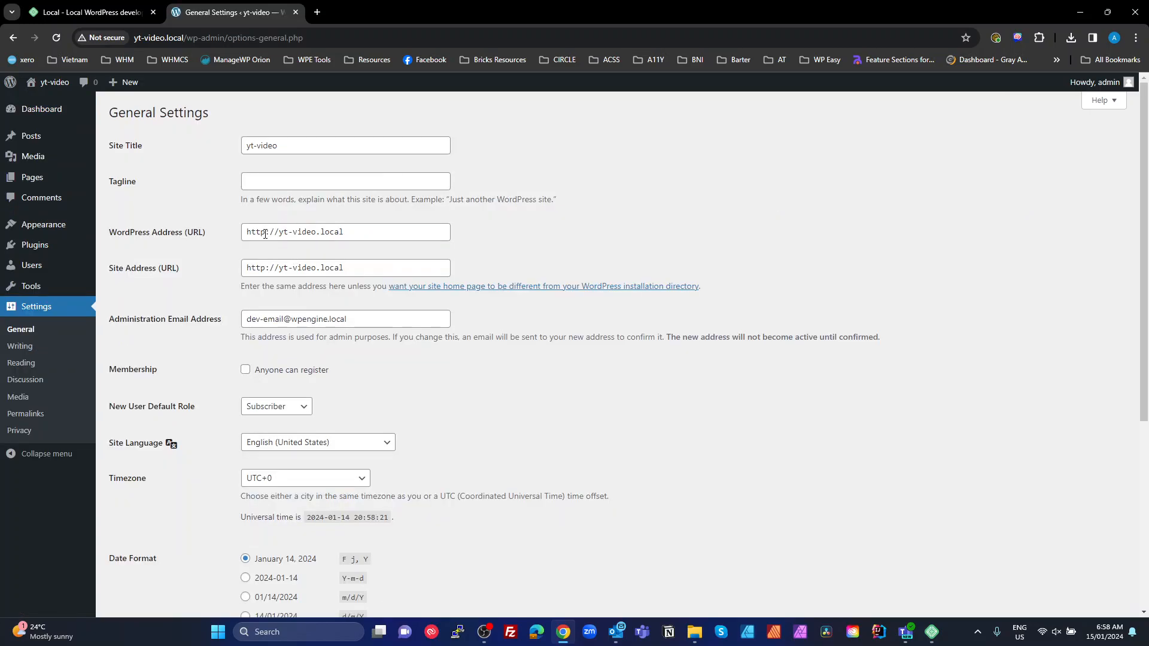
pyautogui.click(265, 234)
pyautogui.write('s')
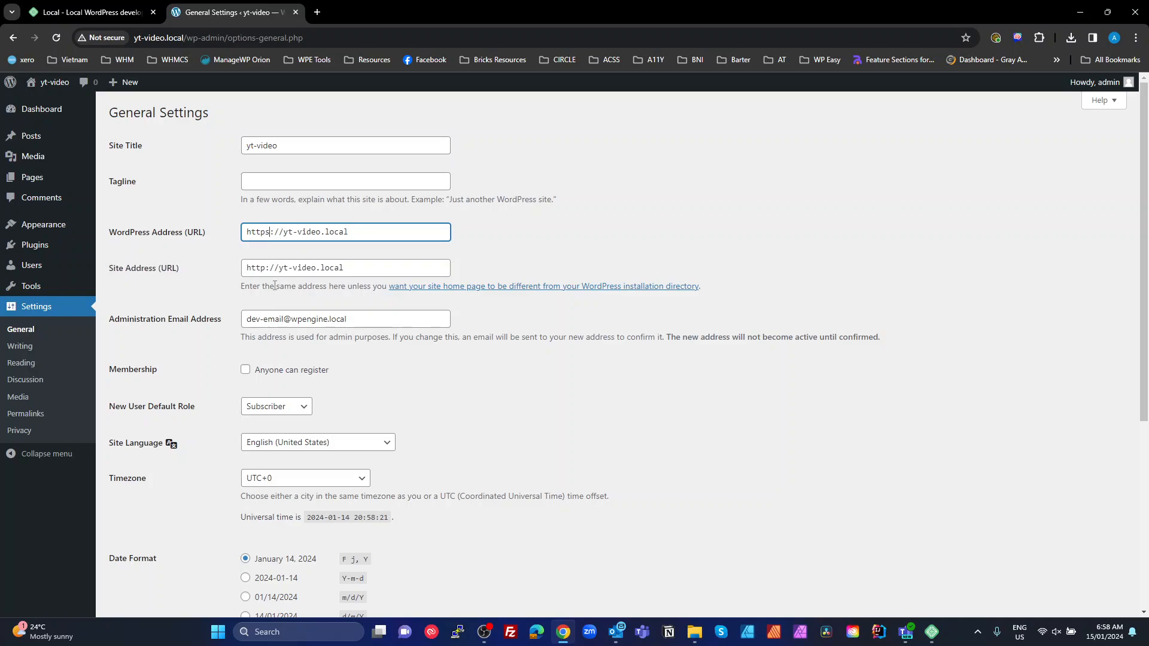
pyautogui.click(265, 269)
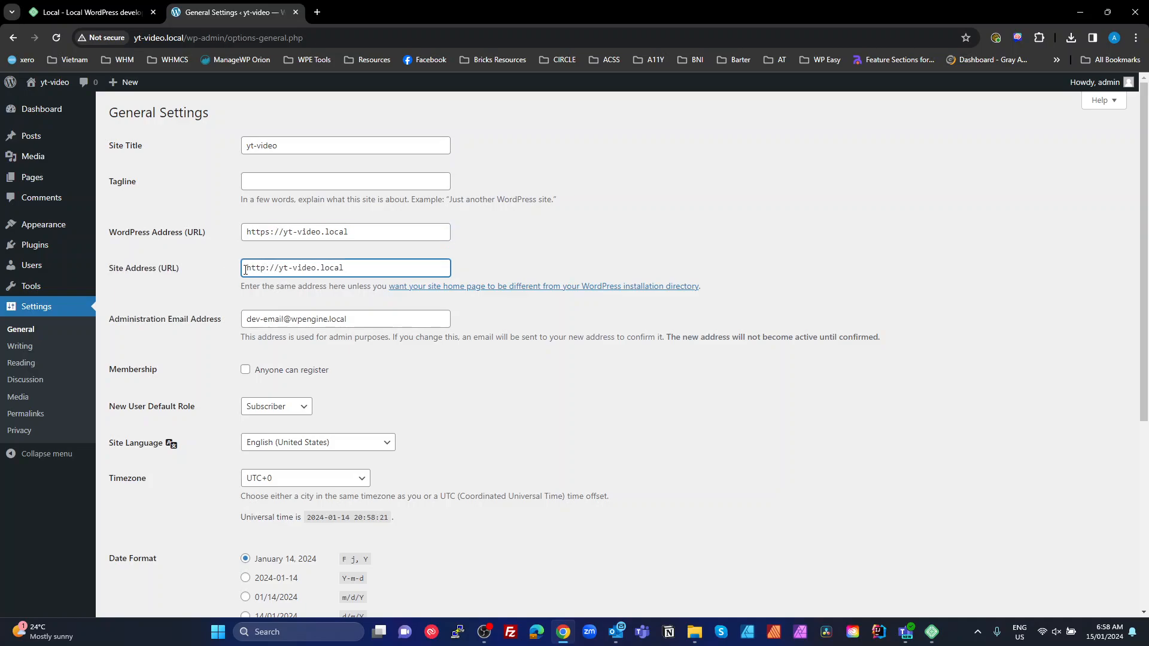
pyautogui.write('s')
pyautogui.scroll(-5, 241, 475)
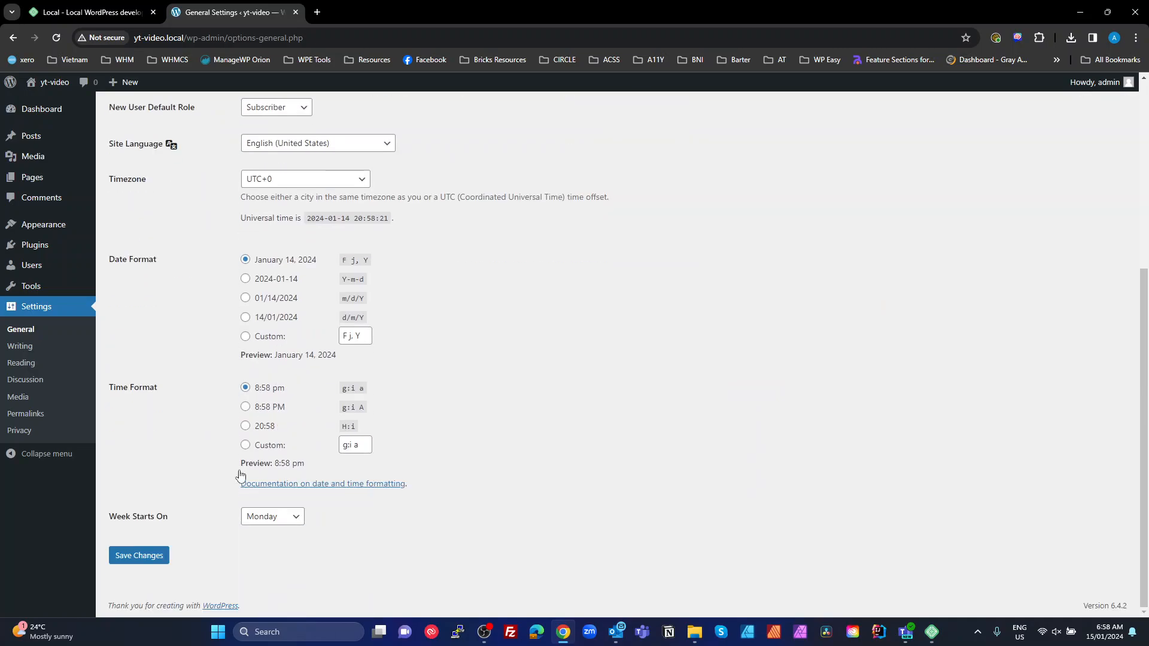
pyautogui.click(151, 564)
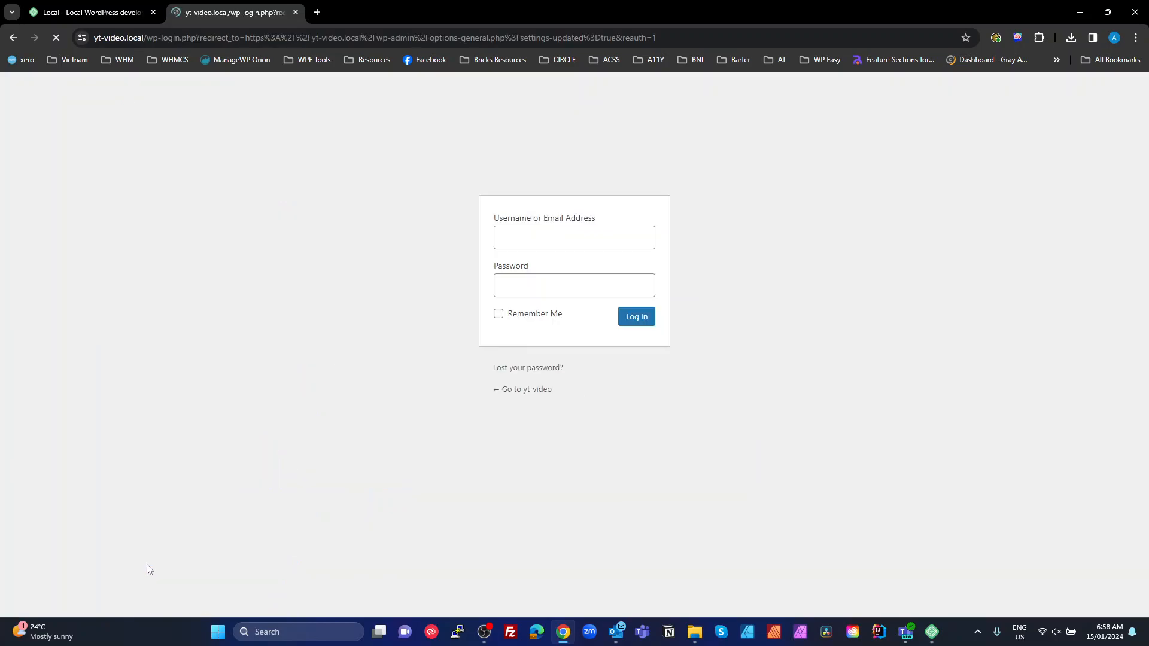
# Sign back in with the admin credentials, dismiss the browser password prompts, then log out
pyautogui.write('admin')
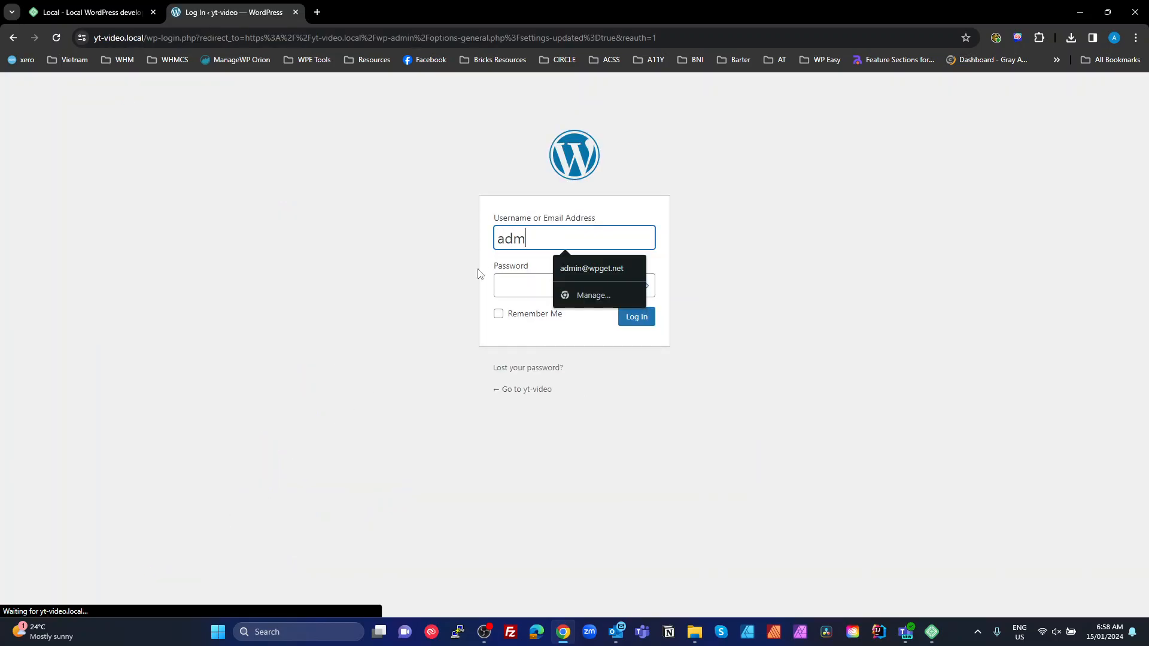
pyautogui.press('Tab')
pyautogui.write('passwo')
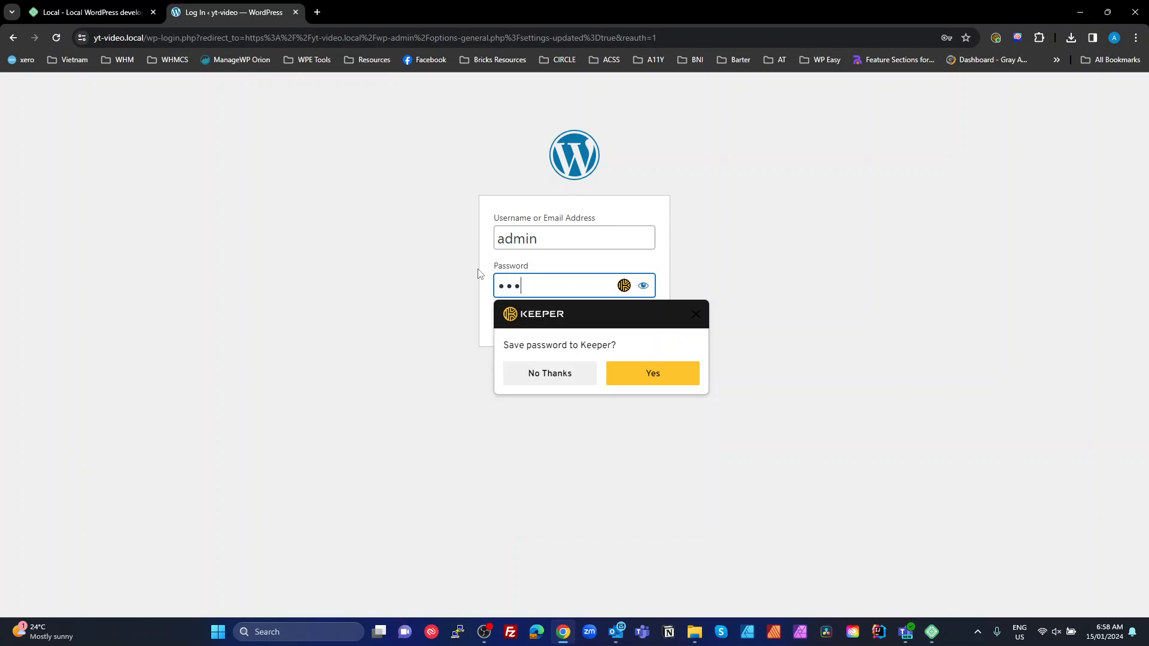
pyautogui.click(696, 314)
pyautogui.click(637, 317)
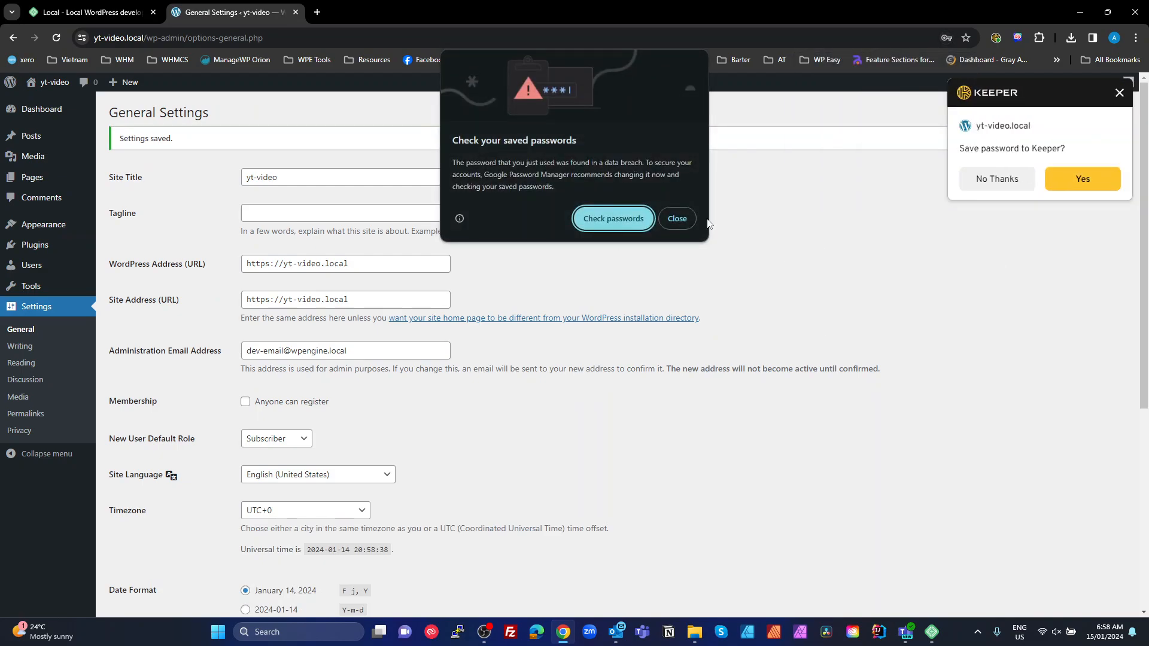
pyautogui.click(676, 218)
pyautogui.click(901, 219)
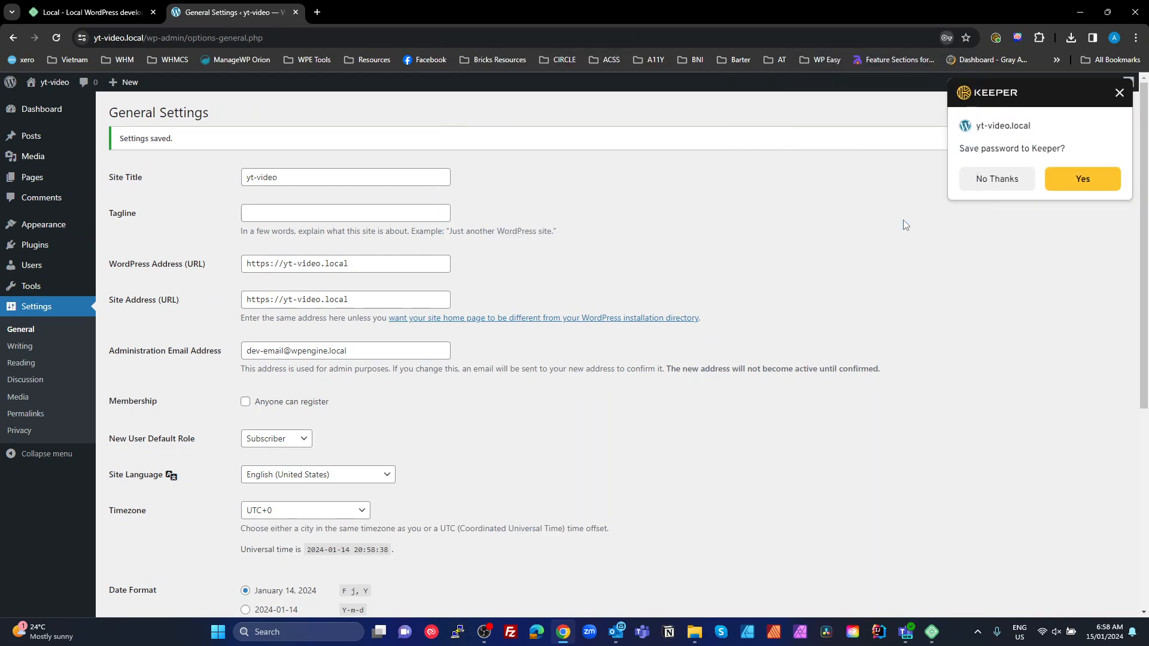
pyautogui.click(1119, 92)
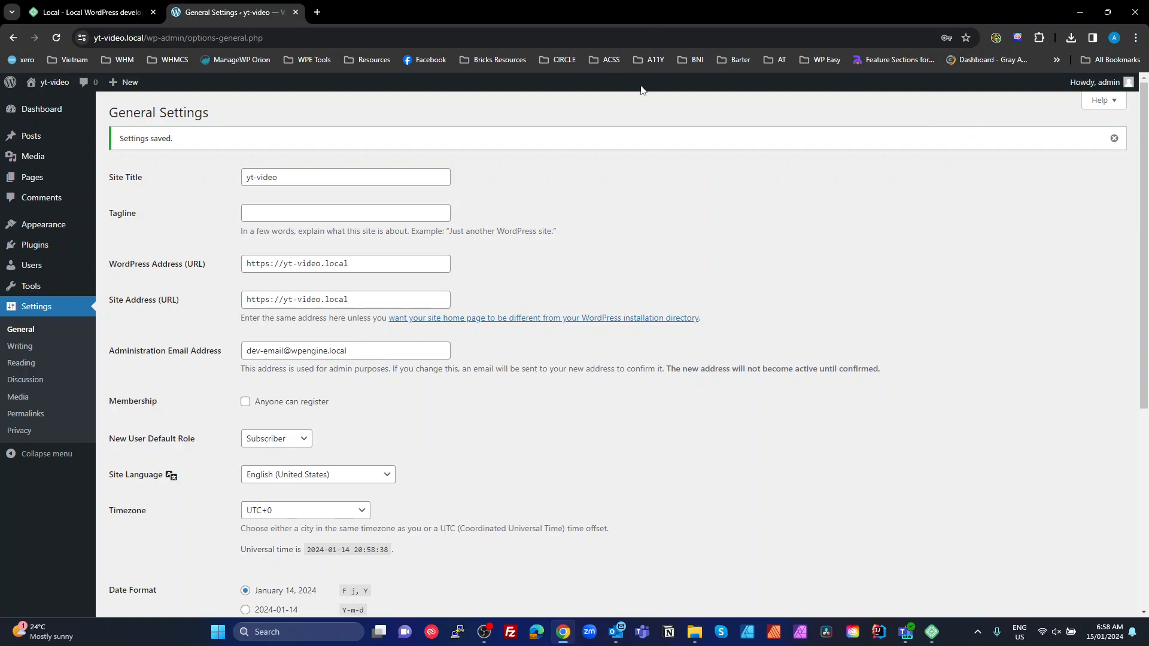
pyautogui.moveTo(1068, 85)
pyautogui.click(1060, 142)
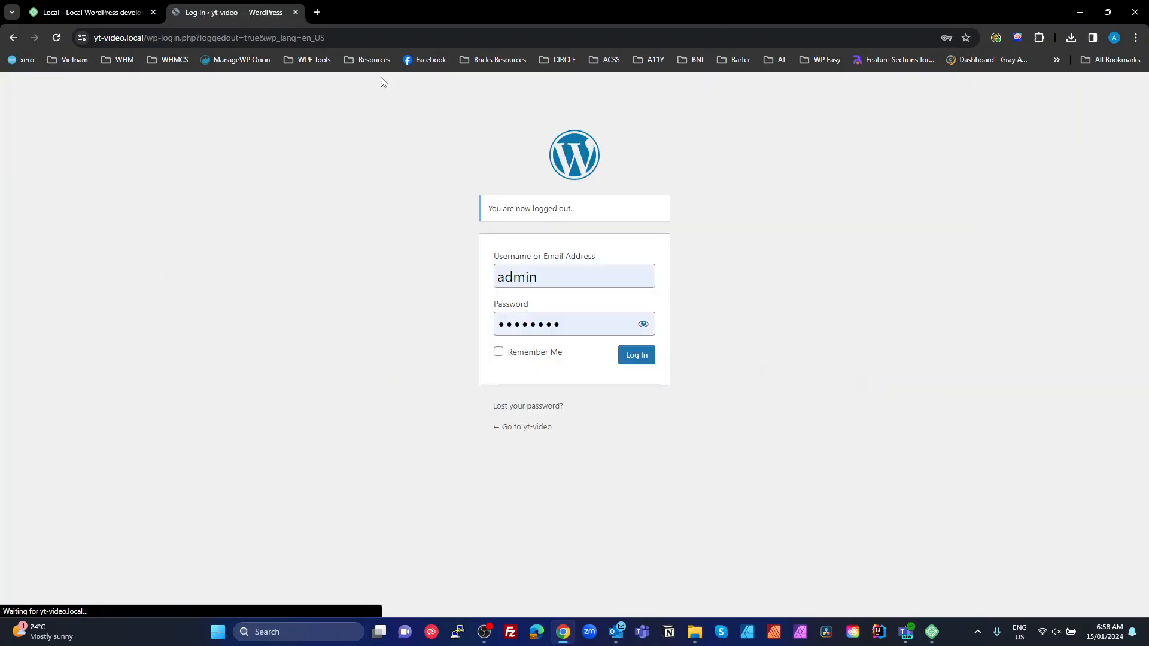
# Close the browser and reopen the yt-video login page from Local's WP Admin link
pyautogui.click(295, 12)
pyautogui.click(153, 13)
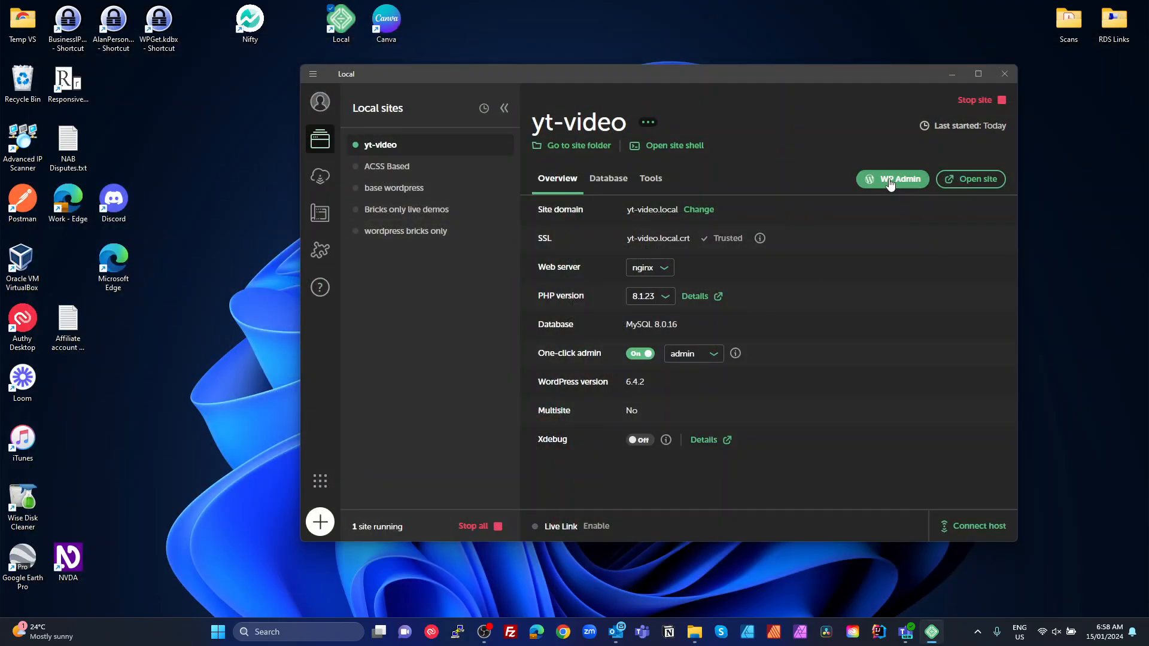
pyautogui.click(890, 181)
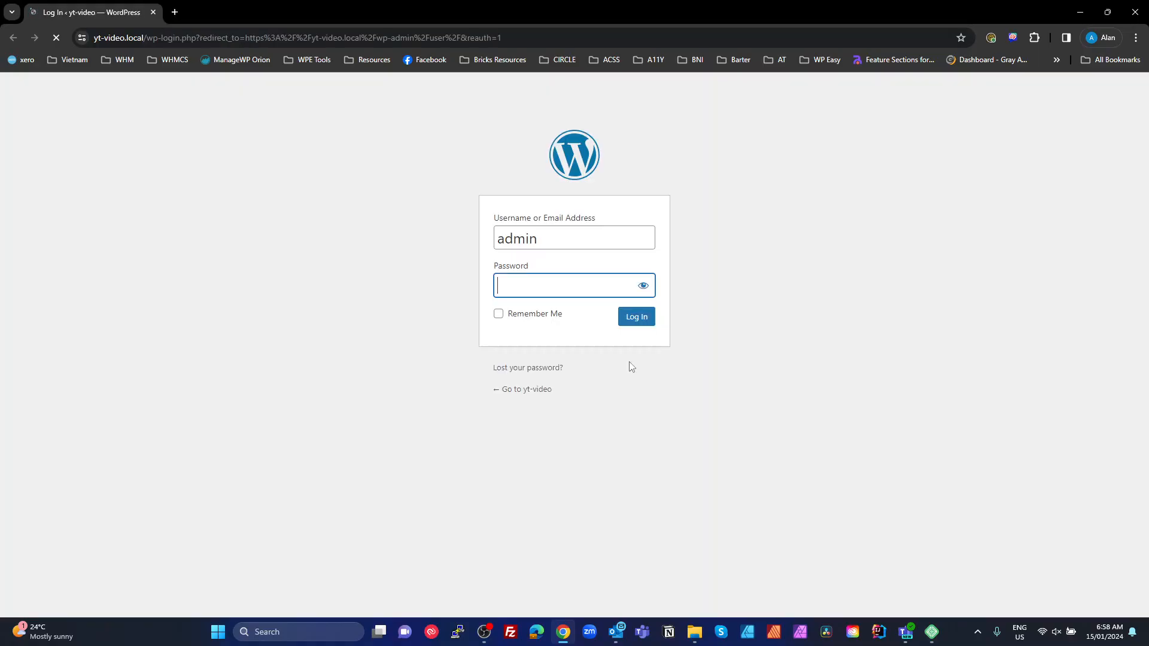
# Log in to the yt-video admin and dismiss the saved-passwords warning
pyautogui.click(637, 319)
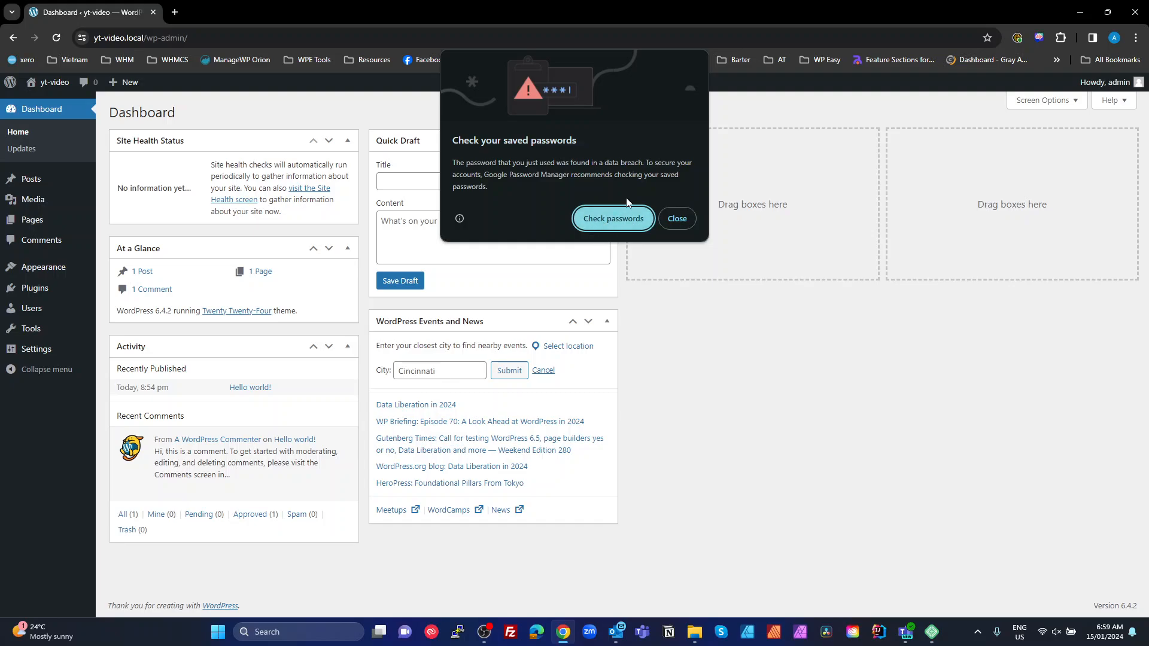
pyautogui.click(676, 221)
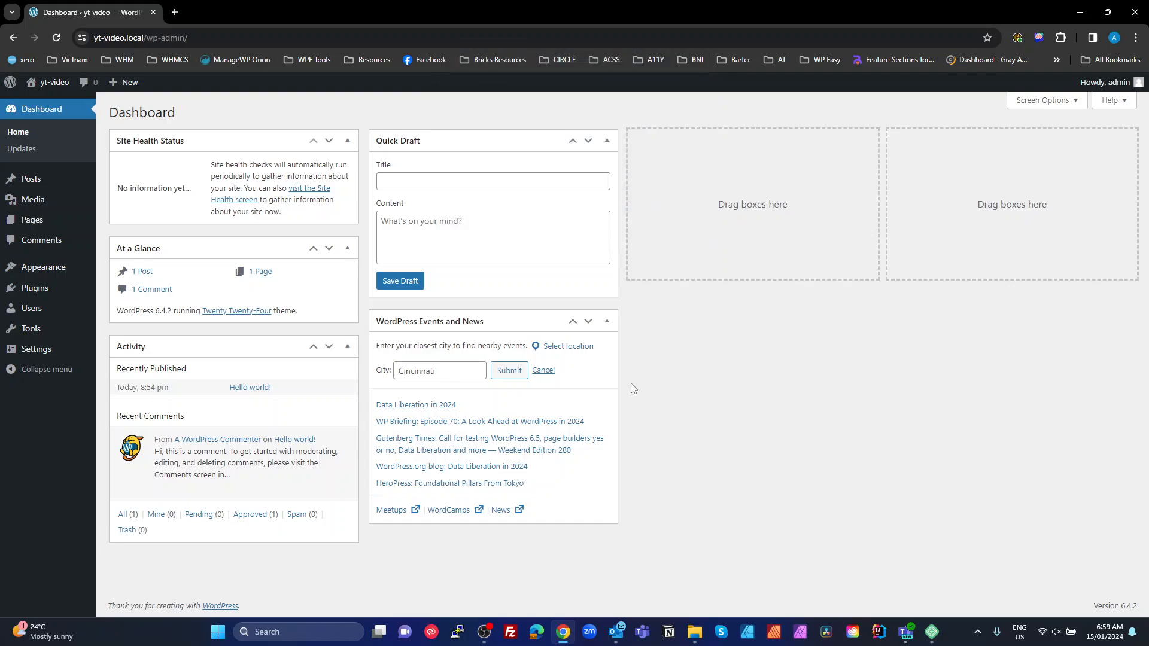
pyautogui.moveTo(714, 433); pyautogui.dragTo(200, 382)
pyautogui.click(701, 383)
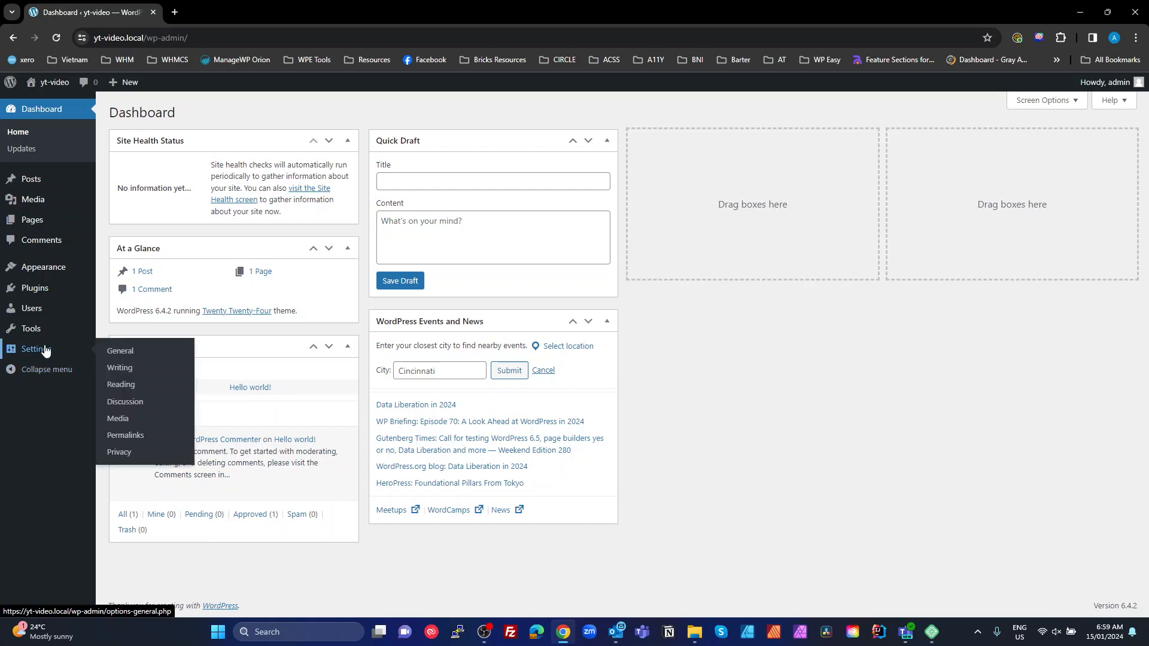
# Review the General, Reading and Permalink settings, with permalinks on Post name
pyautogui.click(116, 353)
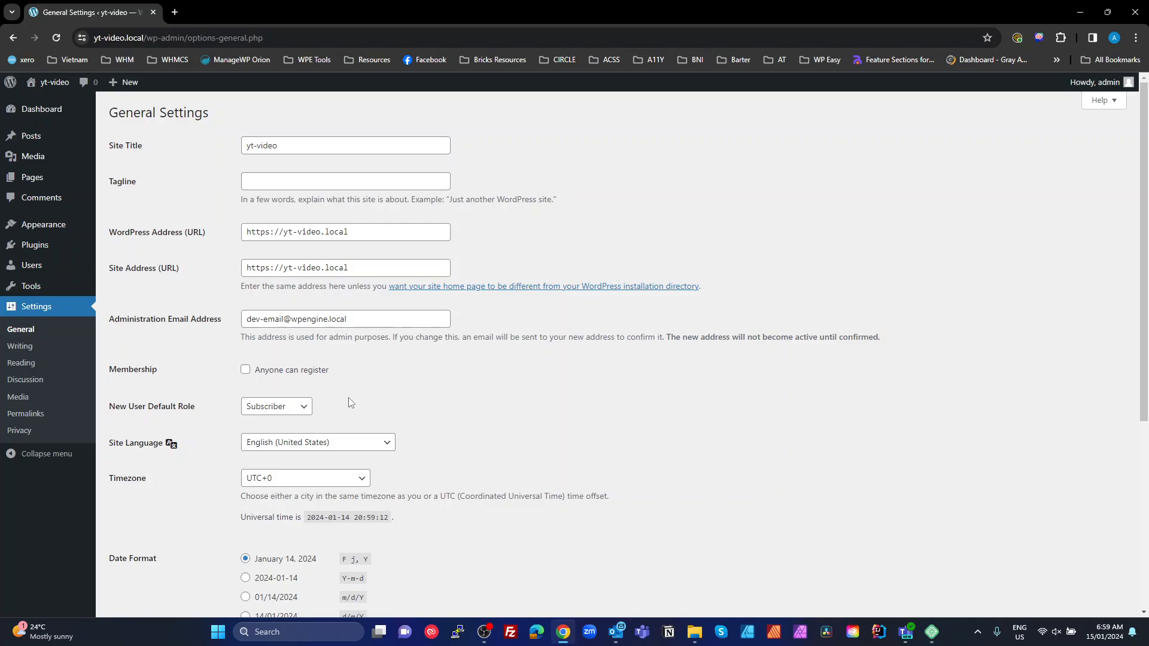
pyautogui.scroll(-2, 349, 401)
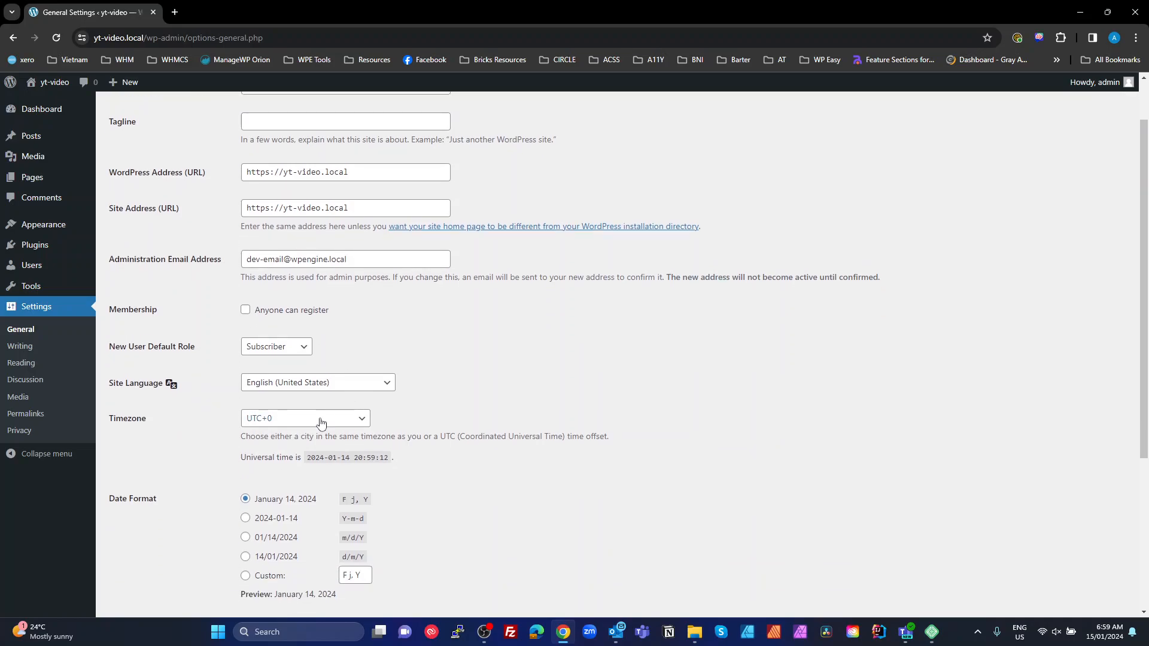
pyautogui.scroll(2, 321, 422)
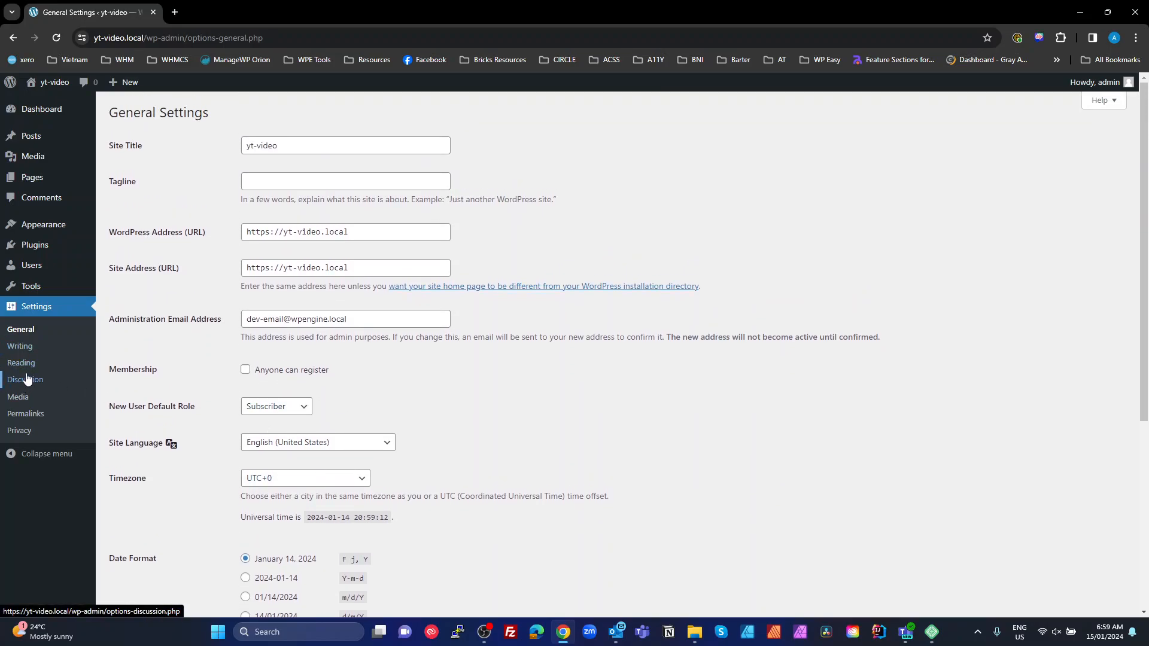
pyautogui.click(27, 363)
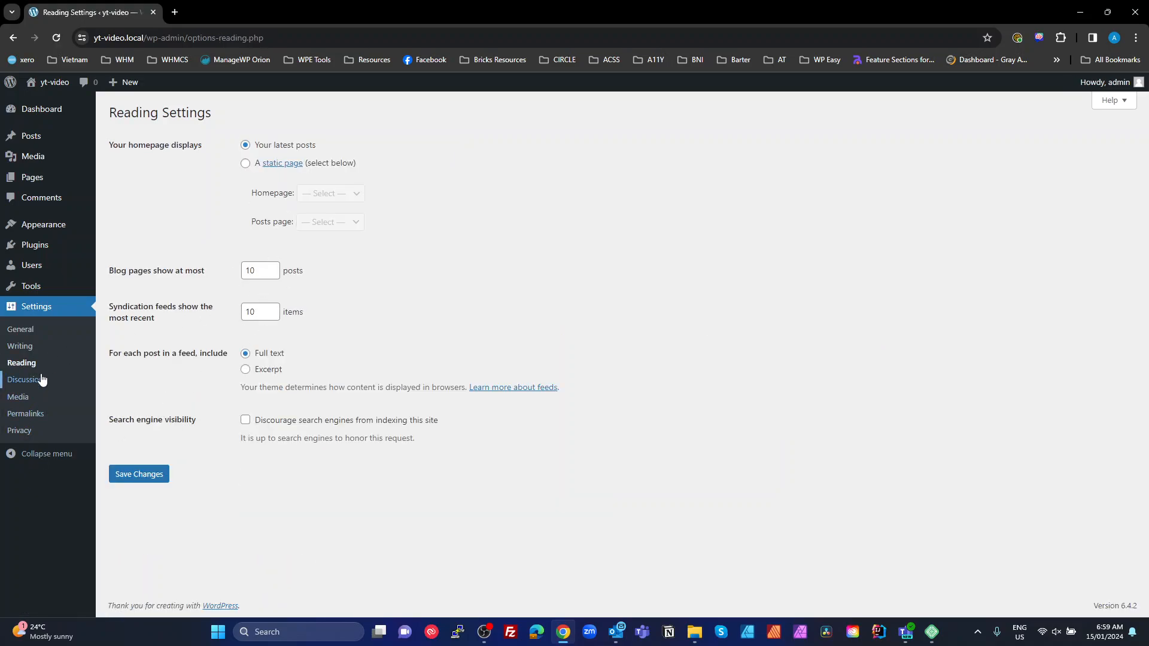
pyautogui.click(25, 414)
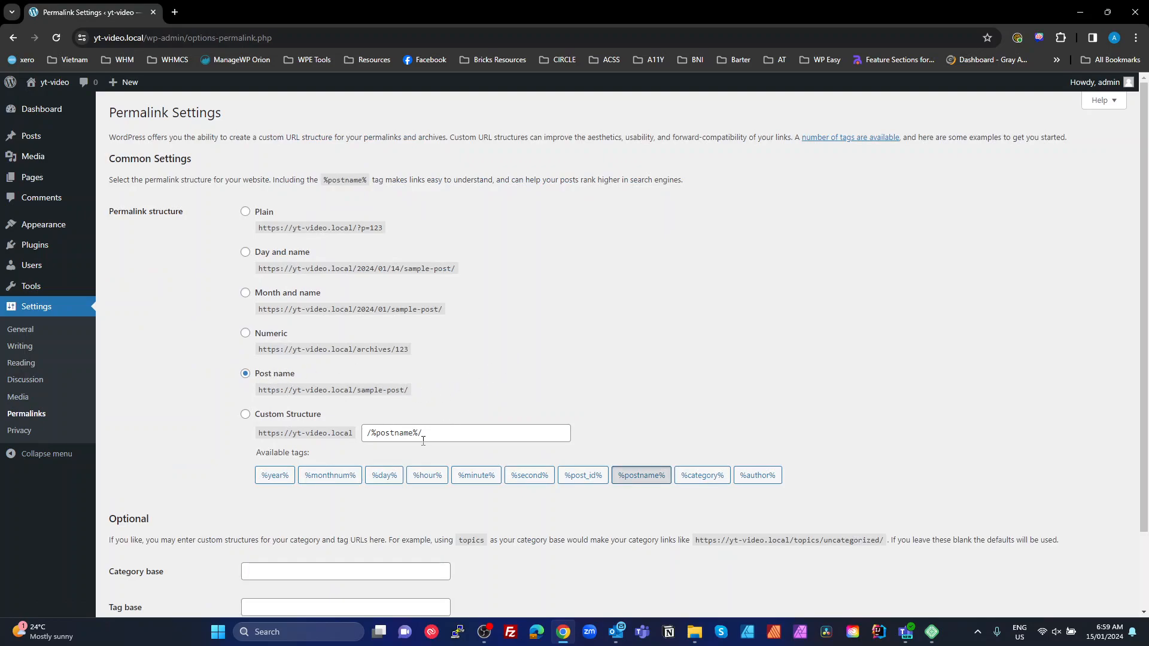
pyautogui.scroll(-2, 187, 500)
pyautogui.scroll(2, 213, 479)
# Search the plugin directory for 'instant images', then install and activate Instant Images
pyautogui.click(38, 253)
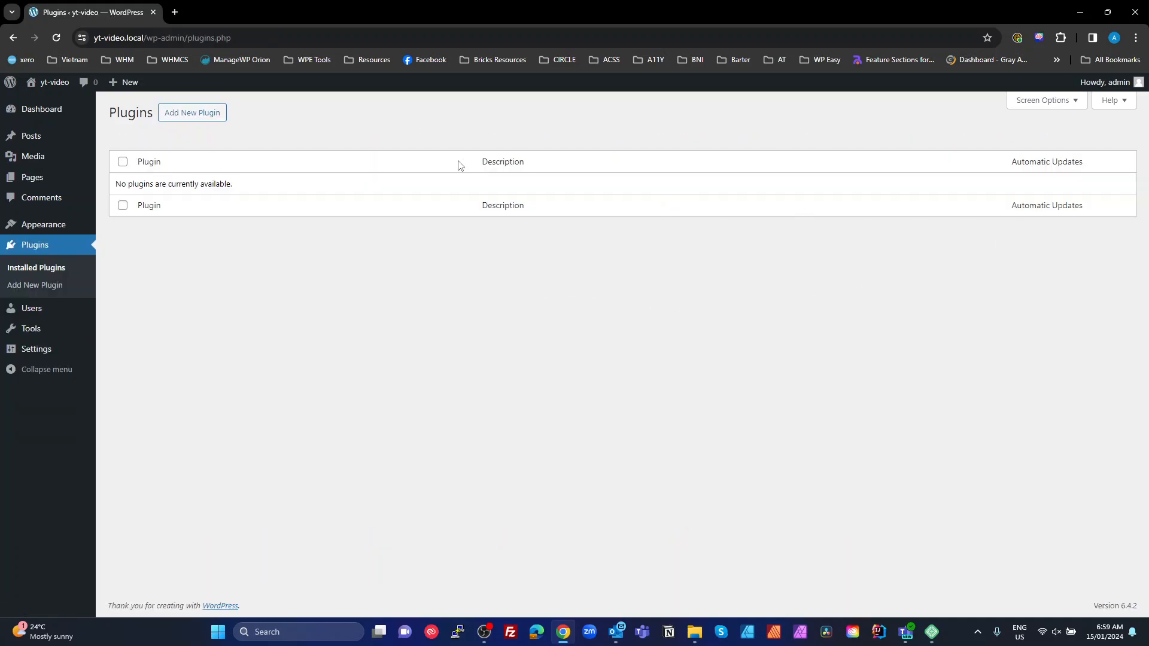
pyautogui.click(192, 120)
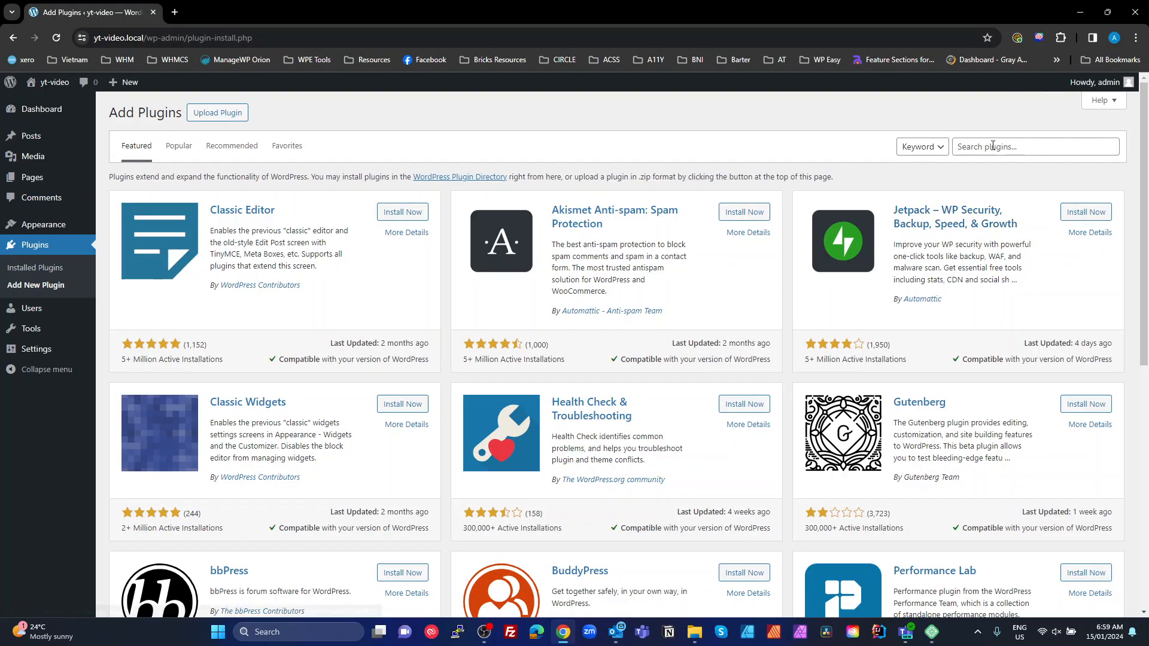
pyautogui.write('insta')
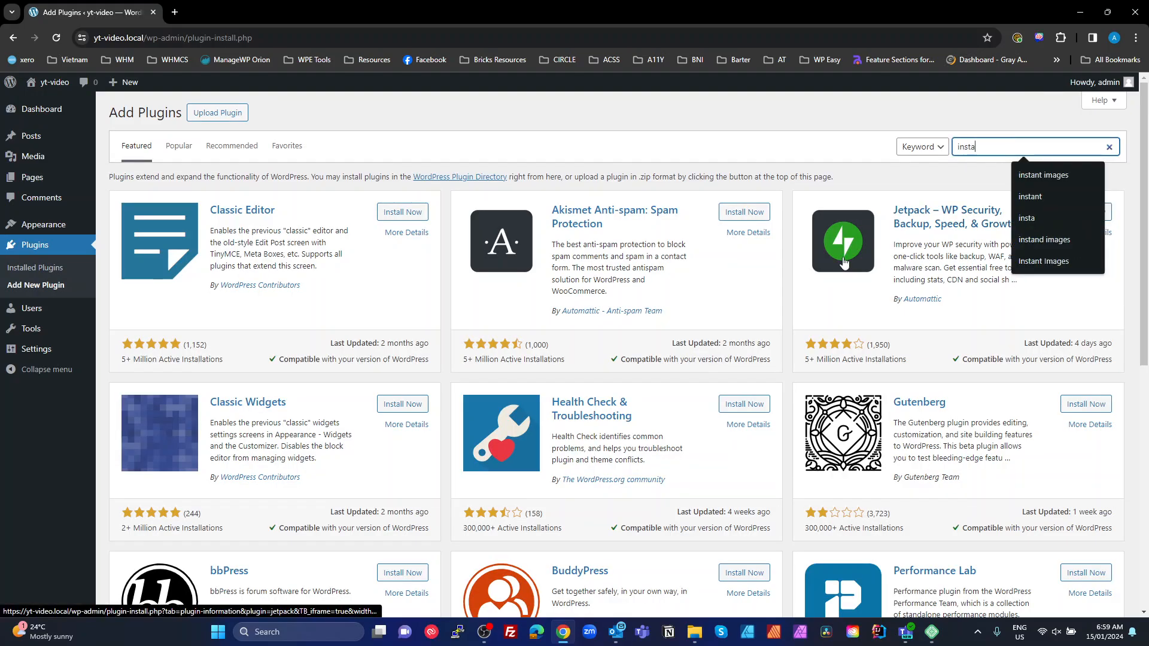
pyautogui.write('nt images')
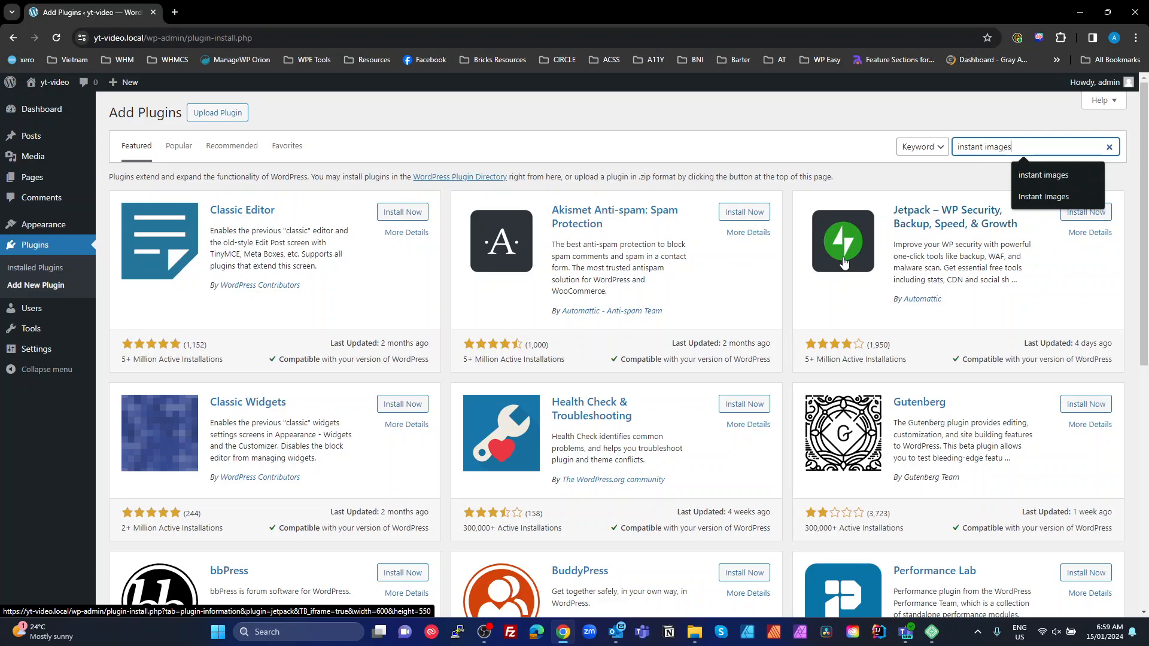
pyautogui.press('Return')
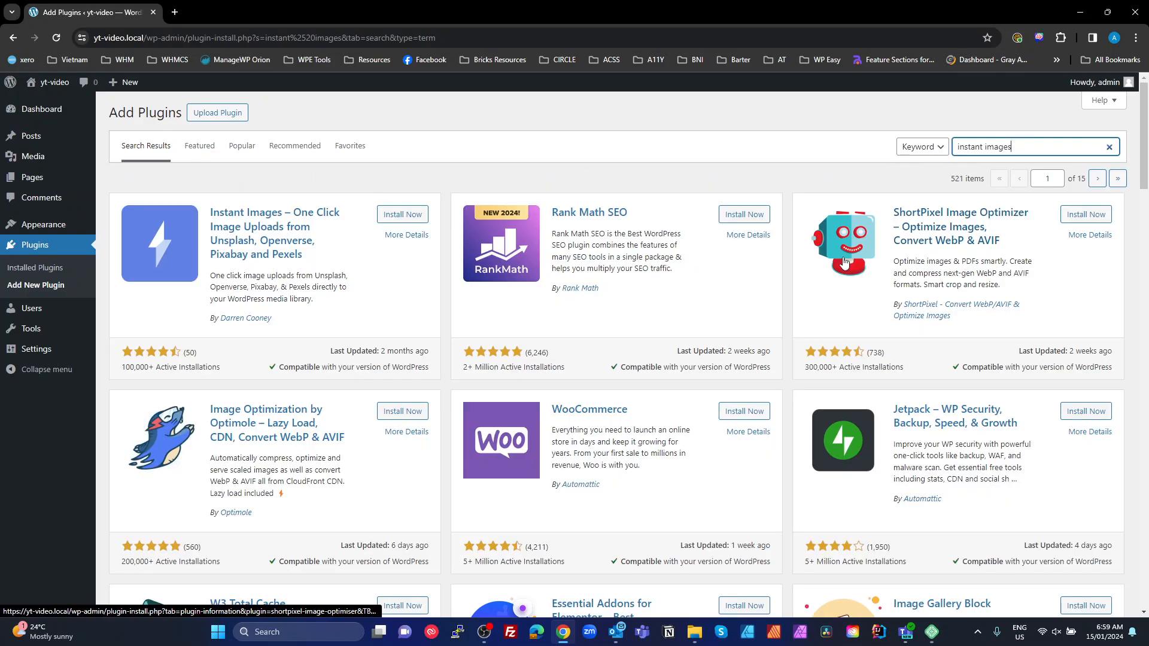
pyautogui.click(389, 216)
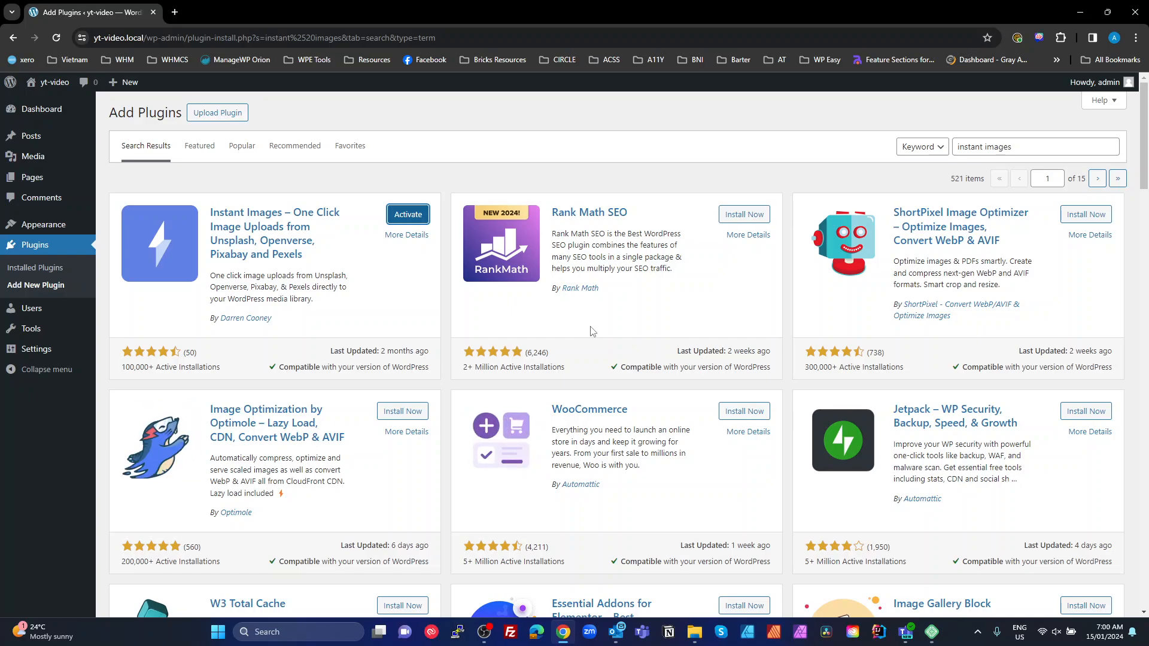
pyautogui.click(408, 221)
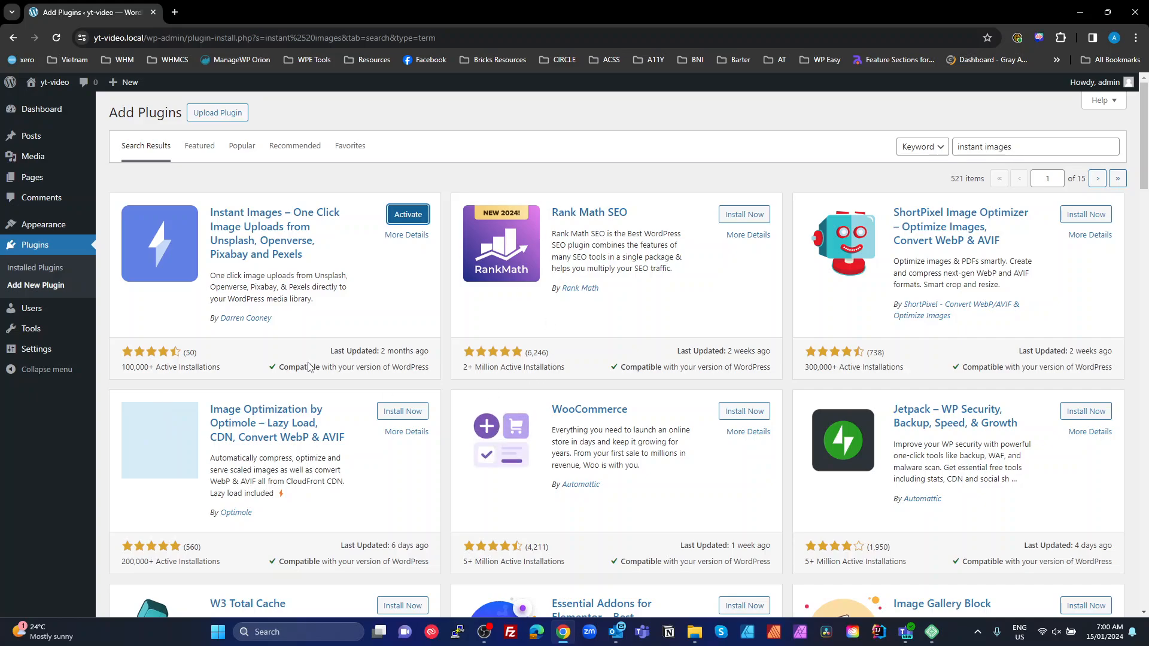
# Search plugins for 'fakerpress' and install the FakerPress plugin
pyautogui.click(1029, 150)
pyautogui.moveTo(1029, 150); pyautogui.dragTo(886, 178)
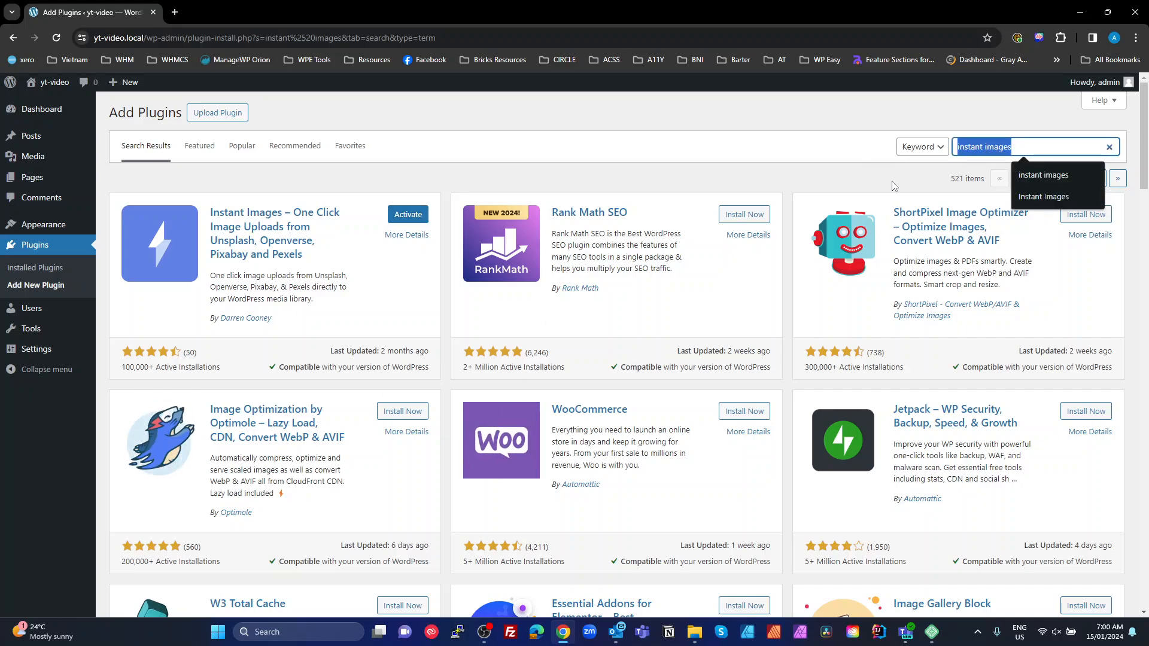
pyautogui.write('fakerpres')
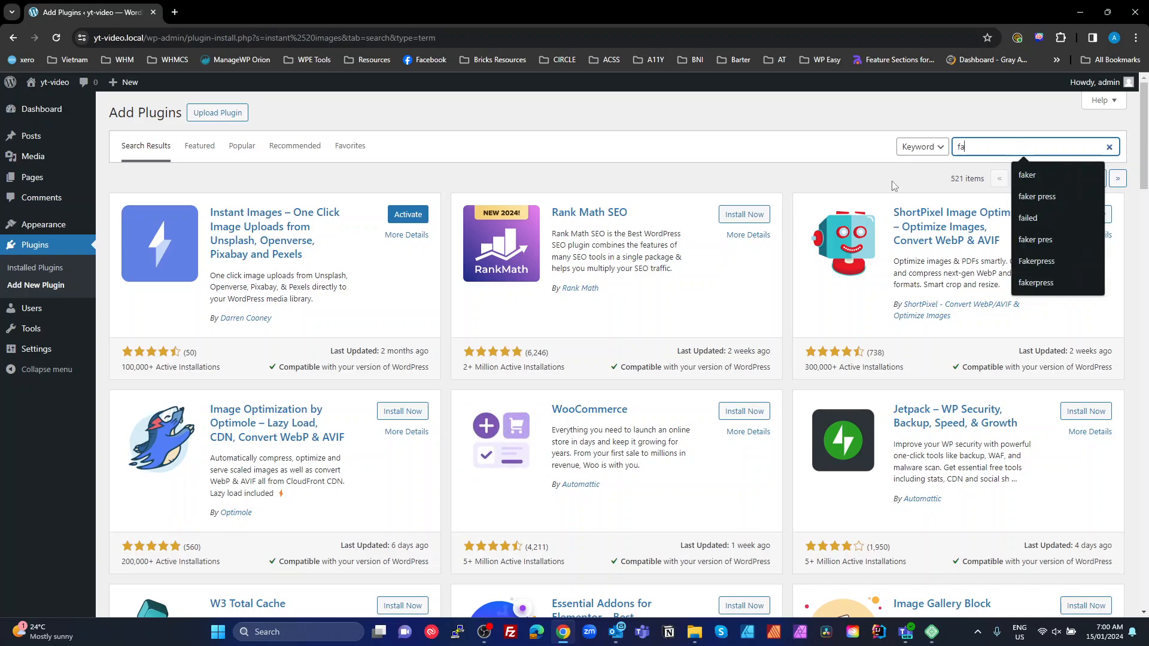
pyautogui.write('s')
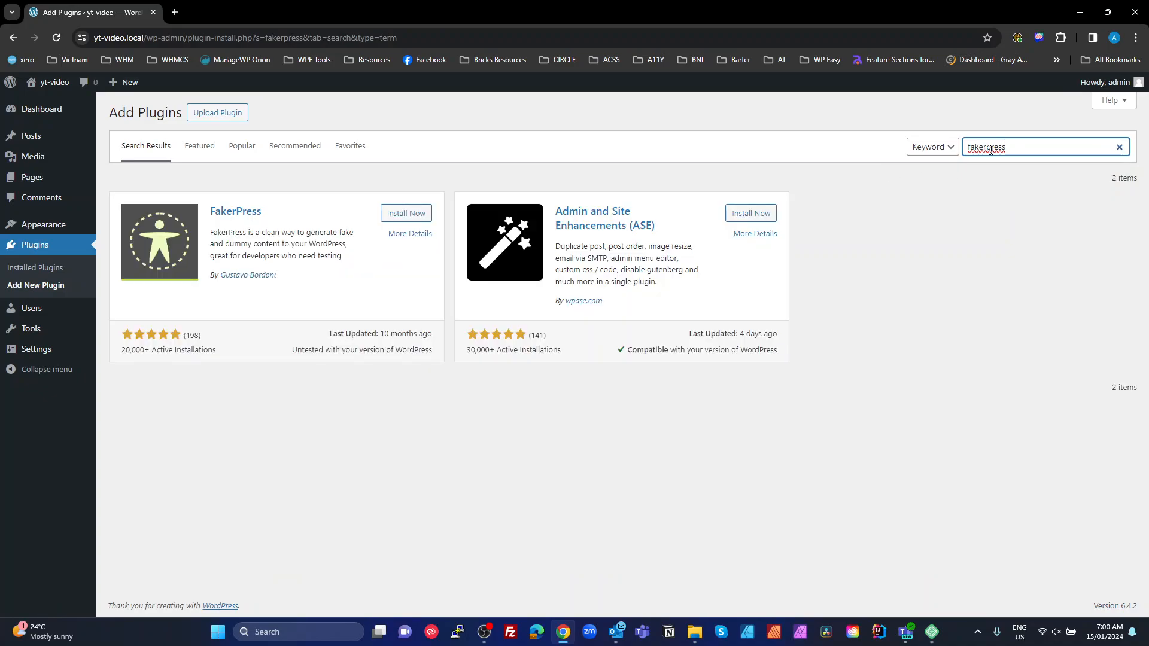
pyautogui.click(407, 214)
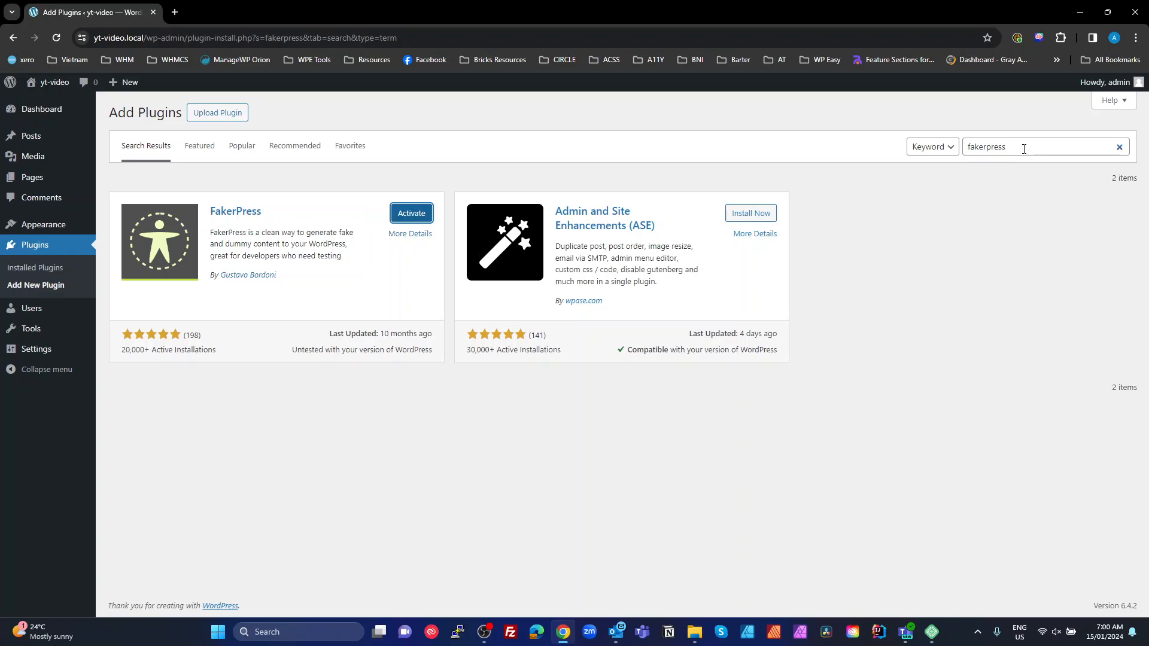
# Search plugins for 'wp res' and install the WP Reset plugin
pyautogui.moveTo(1023, 148); pyautogui.dragTo(935, 154)
pyautogui.write('wp')
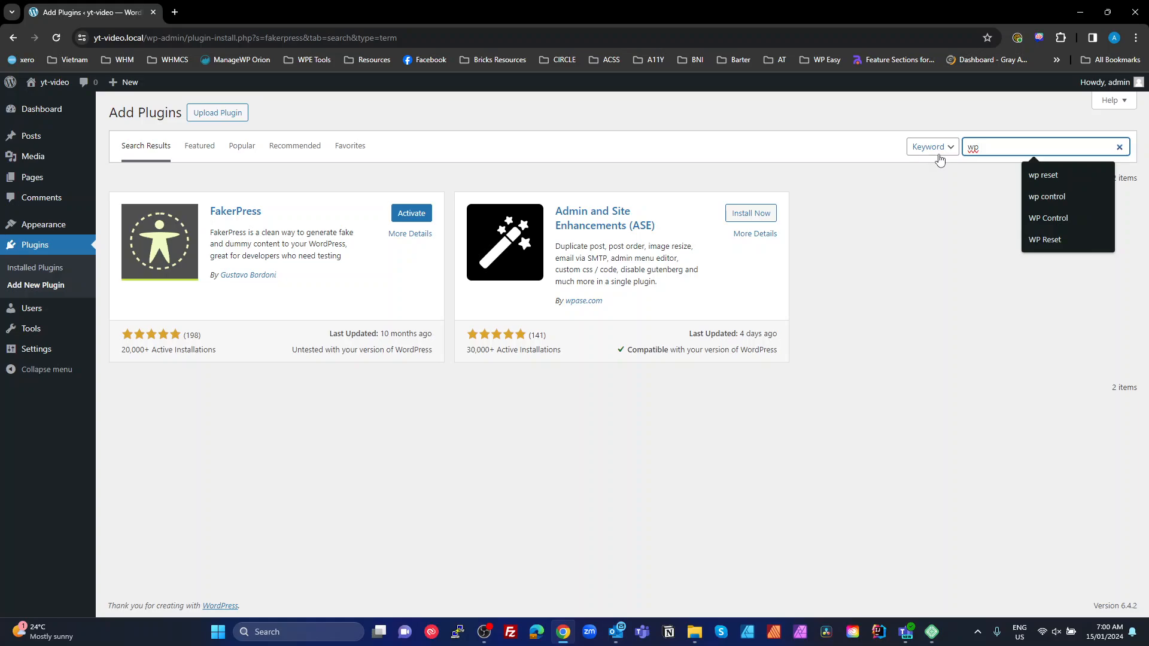
pyautogui.write(' reset')
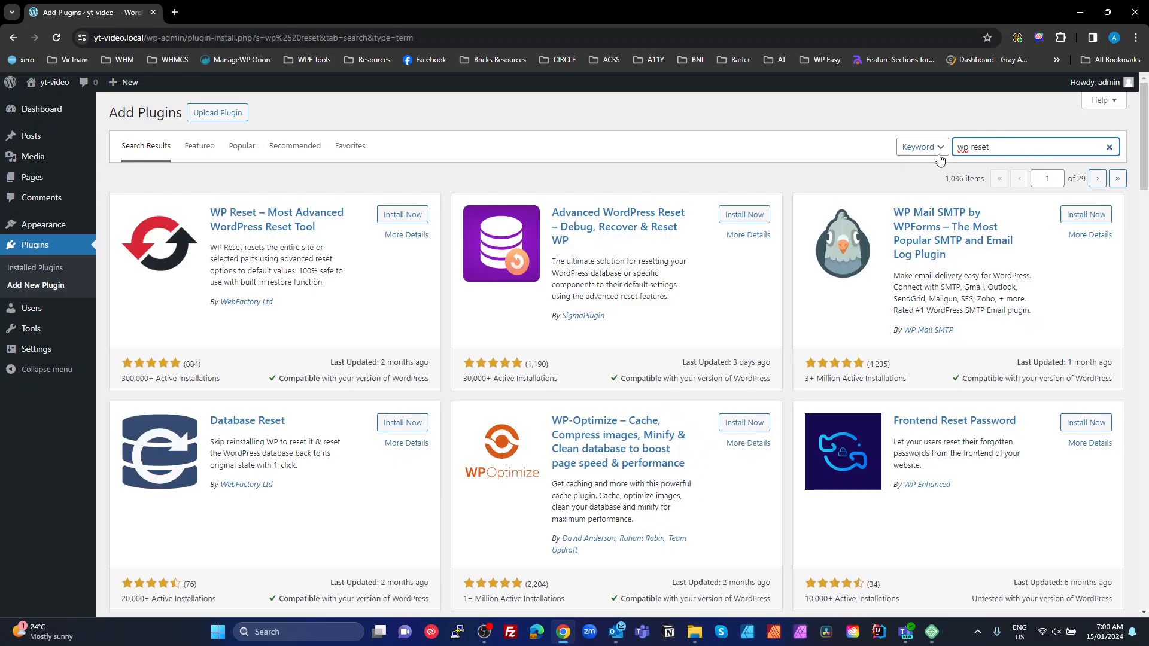
pyautogui.click(392, 215)
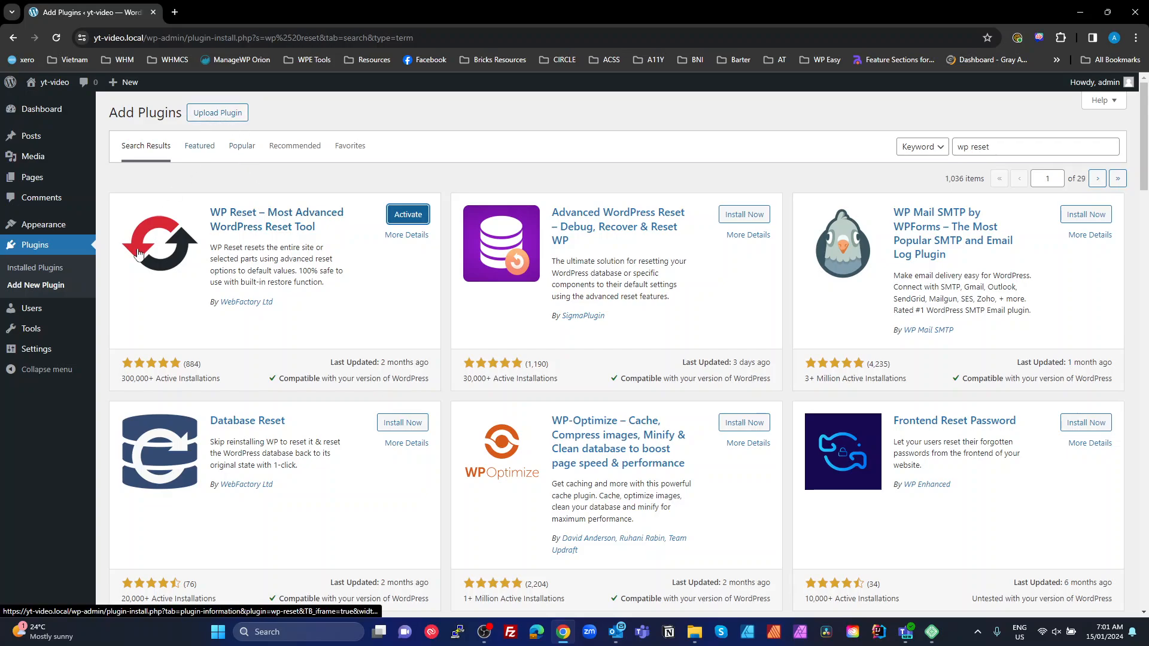
pyautogui.moveTo(49, 230)
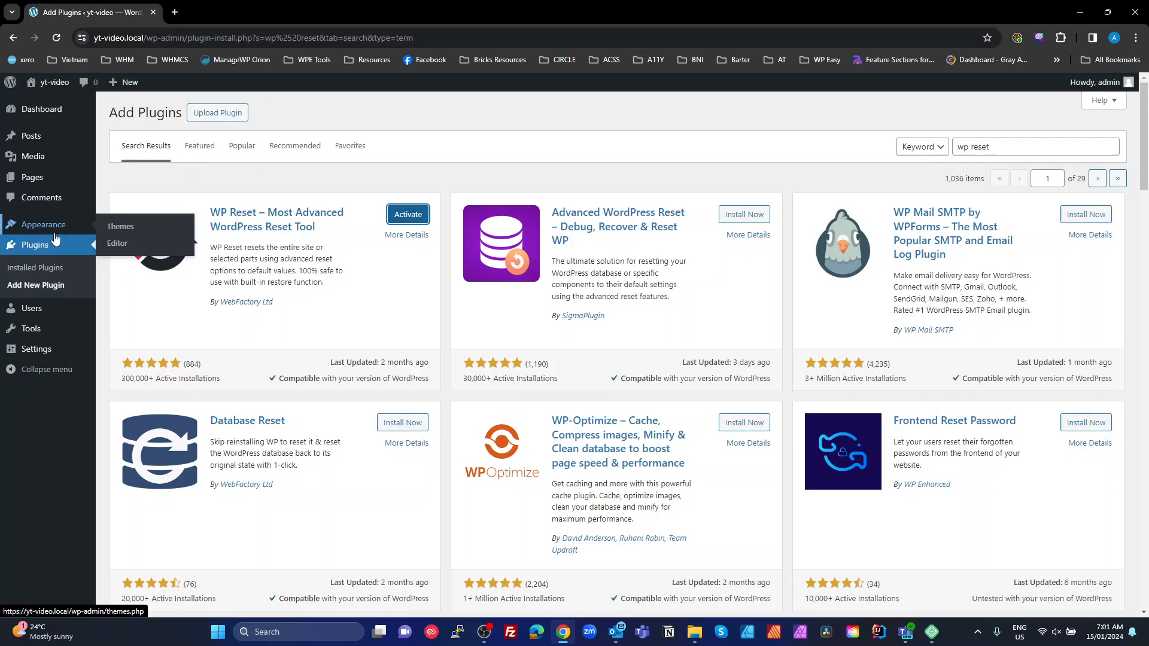
# Upload bricks.1.9.5.zip as a new theme, install it, and return to the Themes page
pyautogui.click(122, 231)
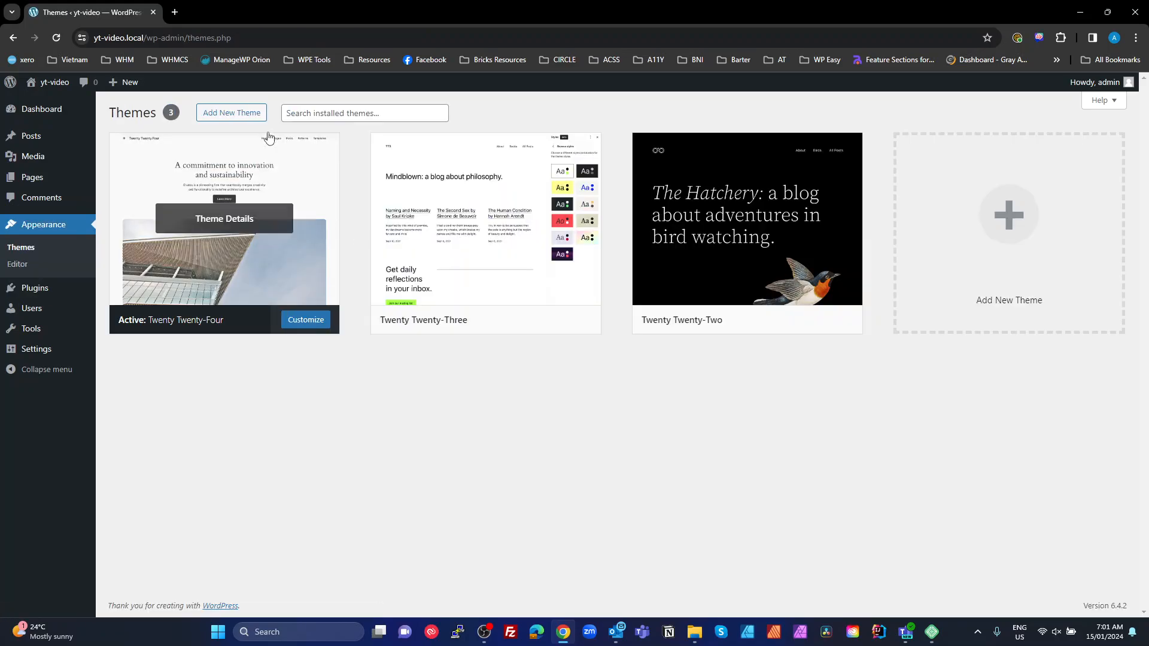
pyautogui.click(238, 116)
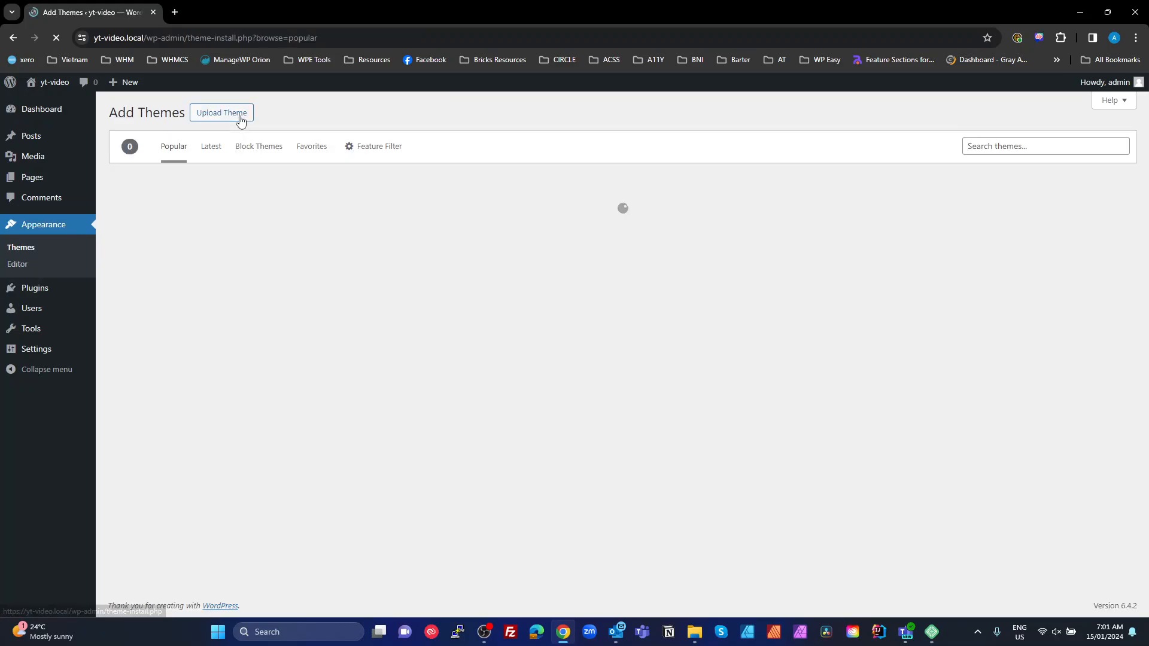
pyautogui.click(238, 116)
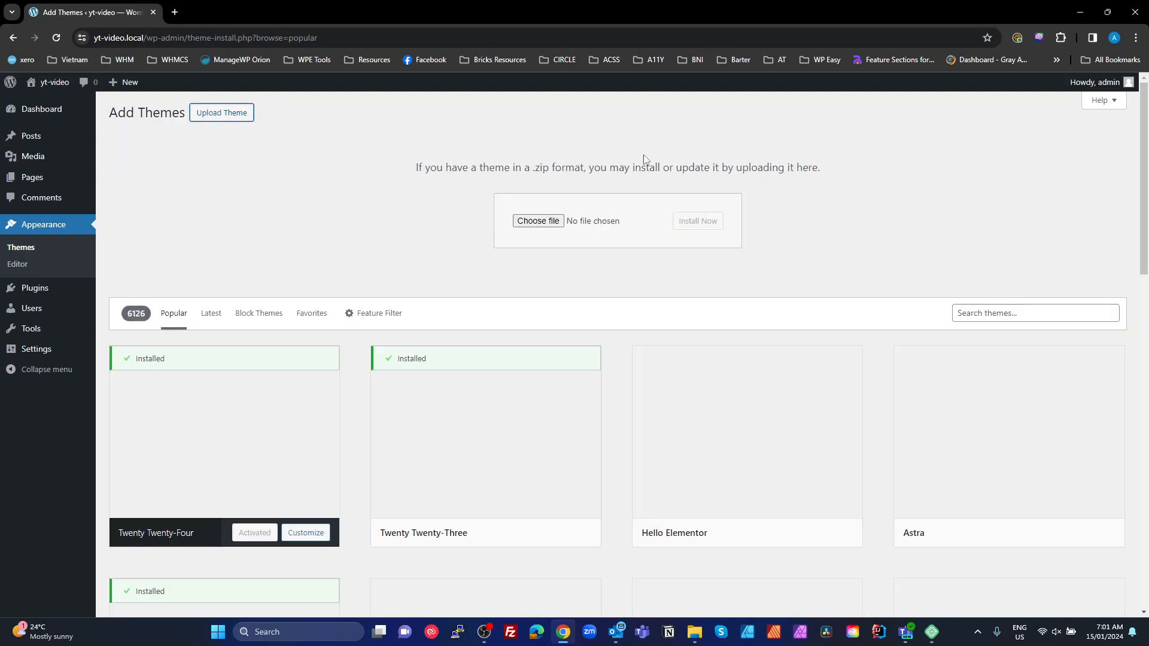
pyautogui.click(538, 222)
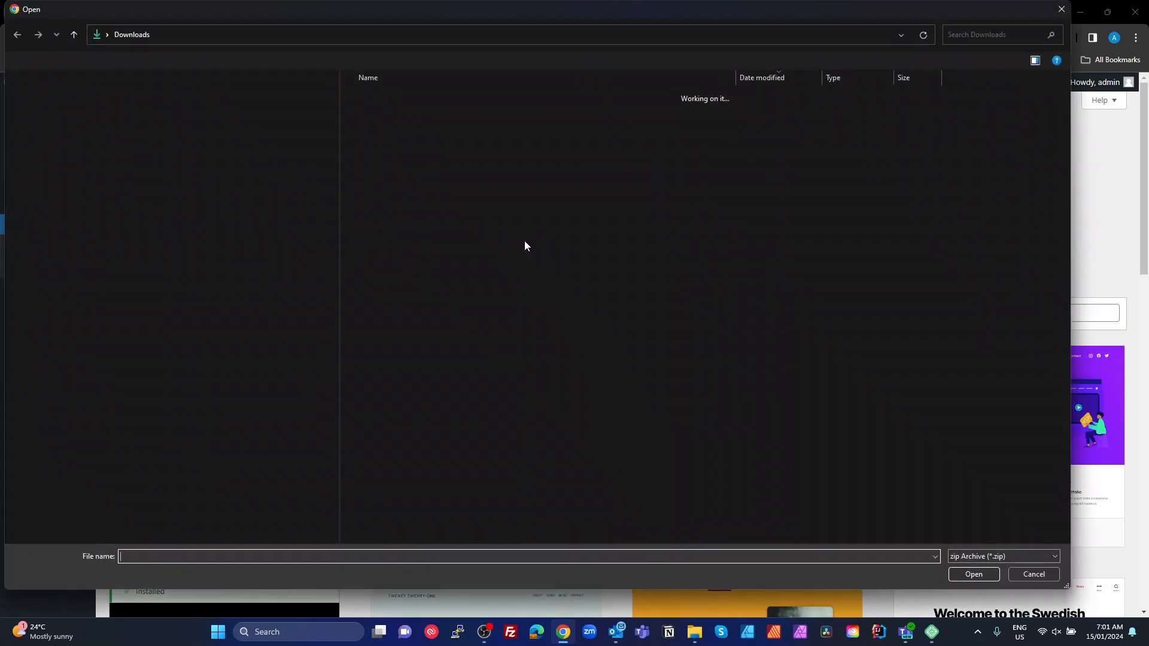
pyautogui.doubleClick(391, 135)
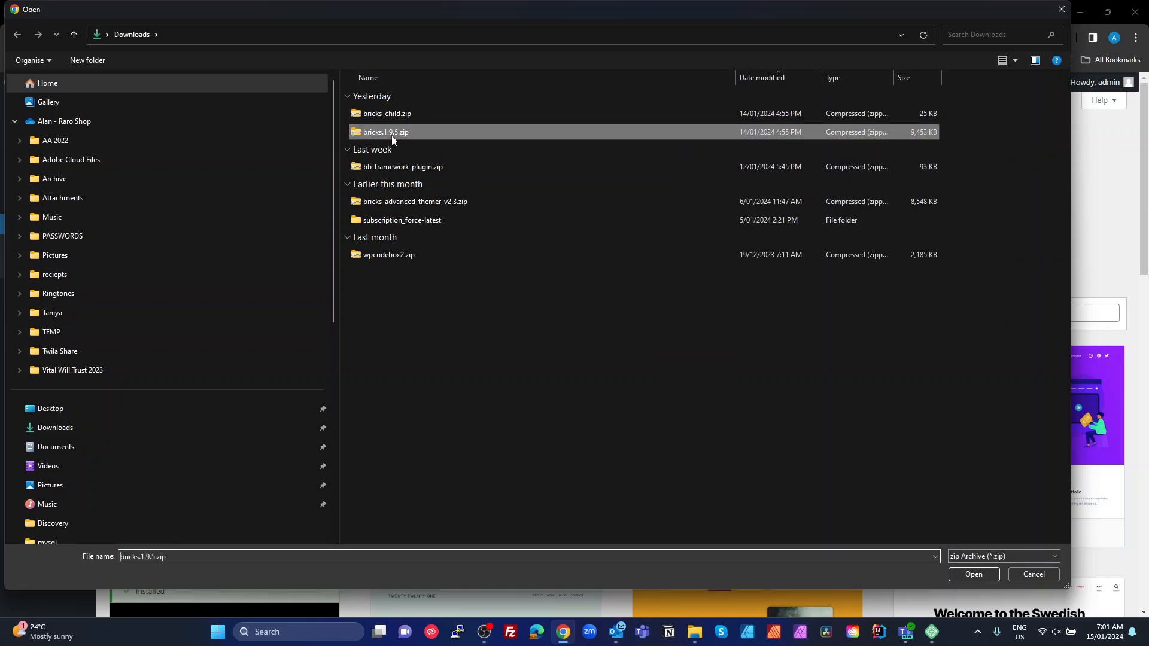
pyautogui.click(694, 226)
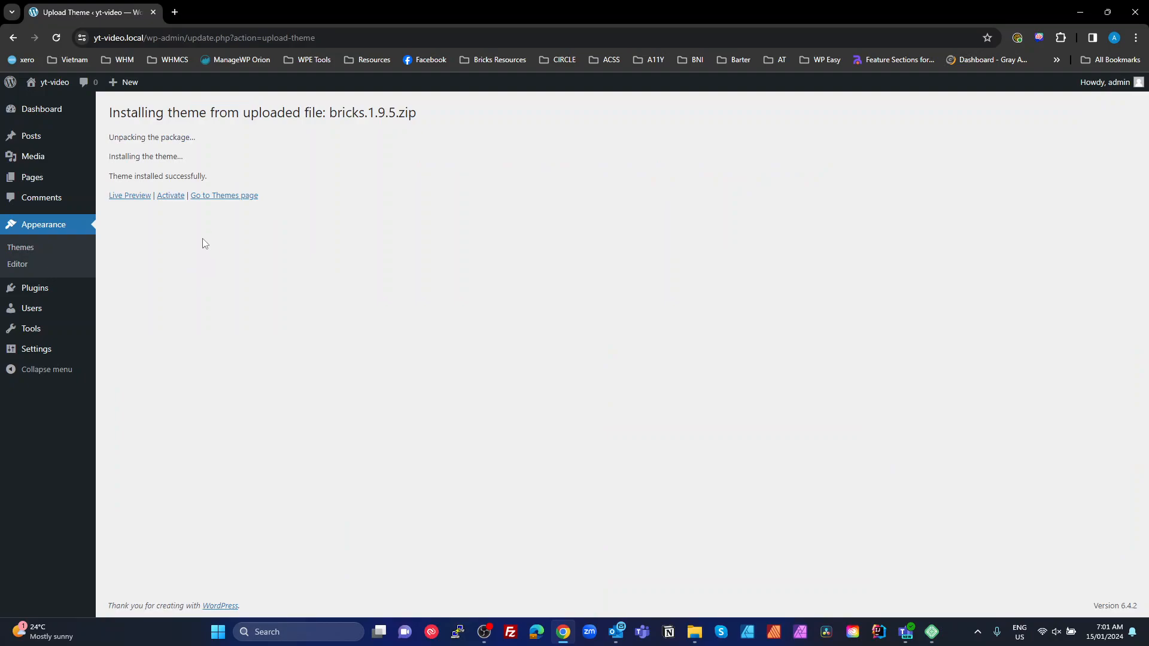
pyautogui.click(230, 197)
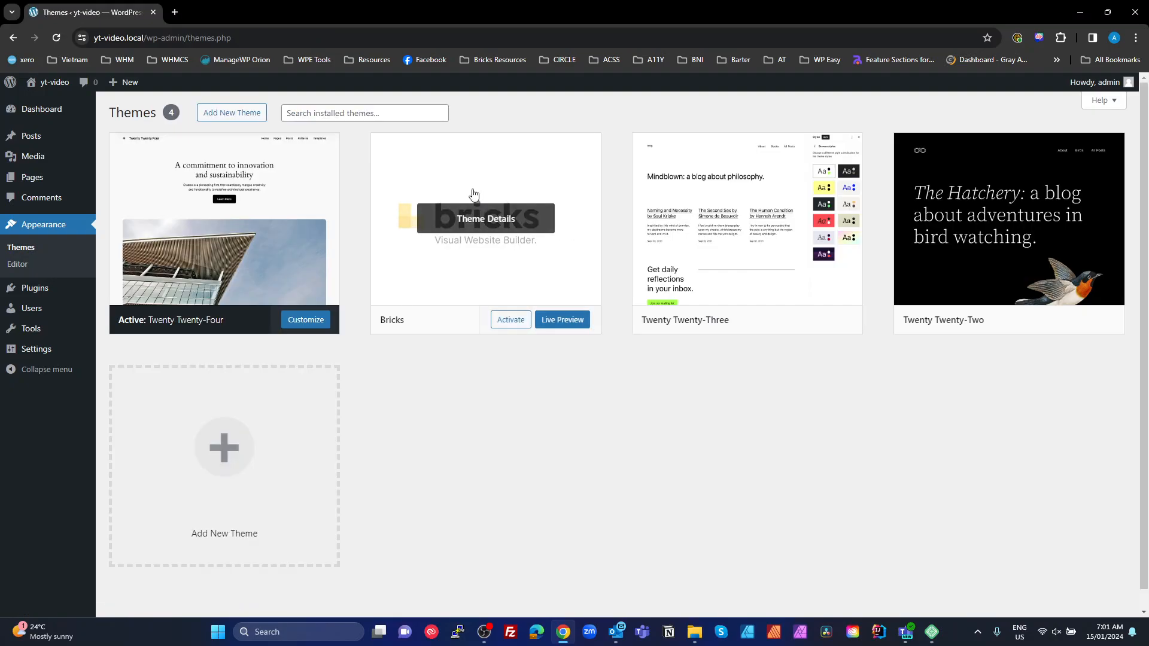
# Upload and install bricks-child.zip, then activate the Bricks child theme
pyautogui.click(242, 113)
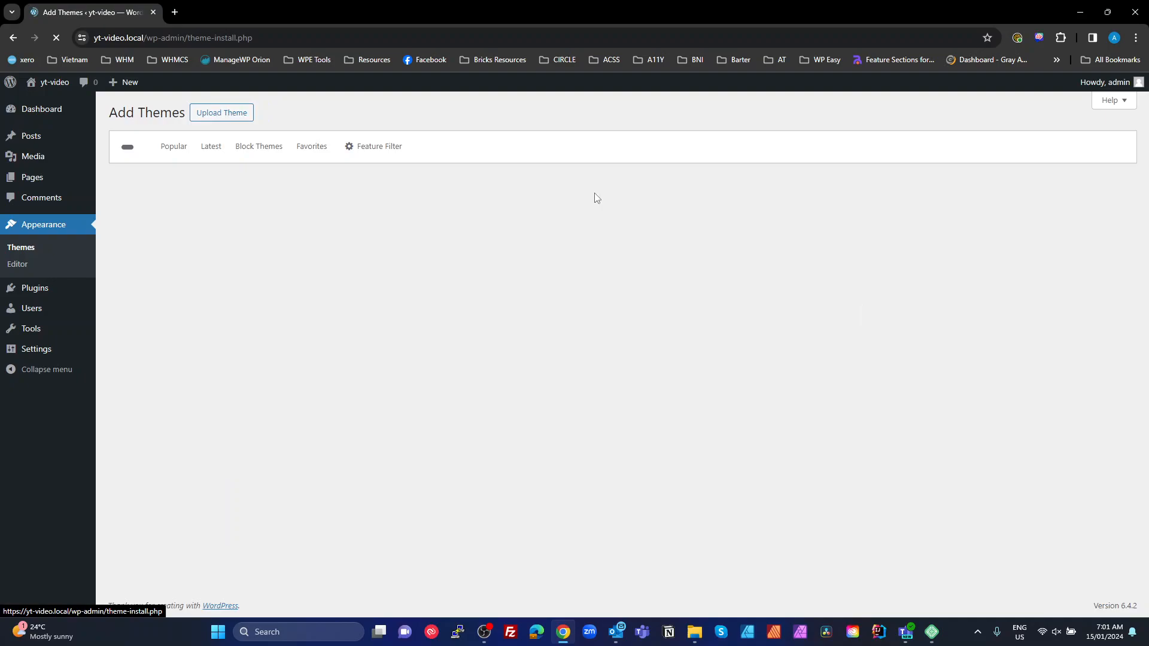
pyautogui.click(224, 113)
pyautogui.click(538, 222)
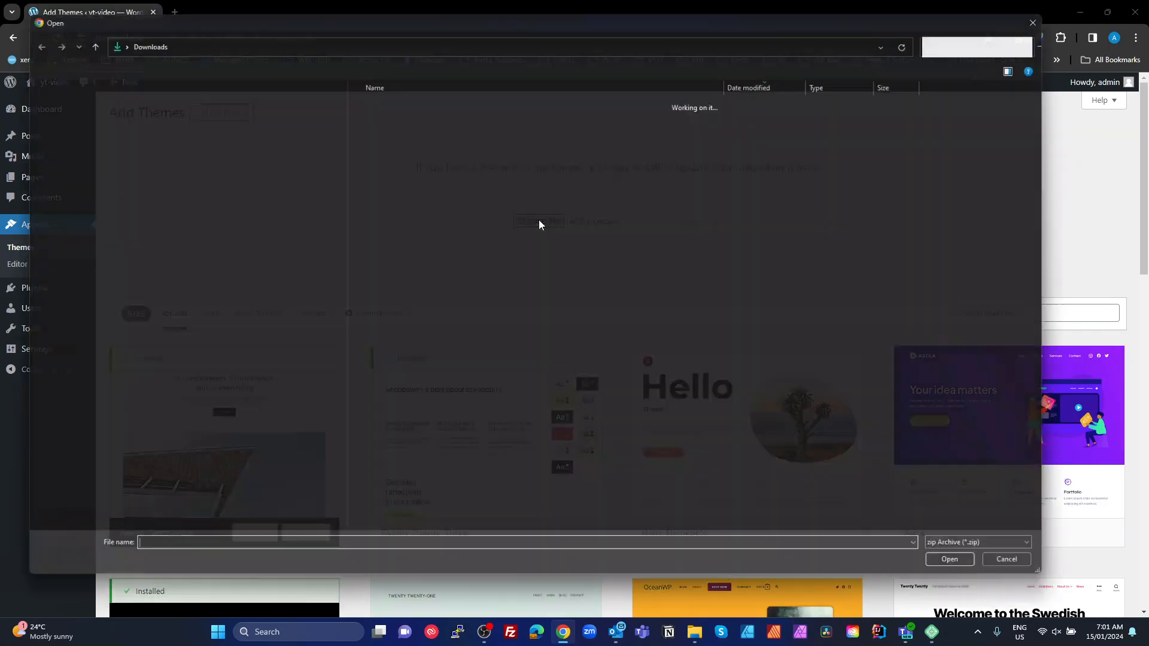
pyautogui.doubleClick(386, 116)
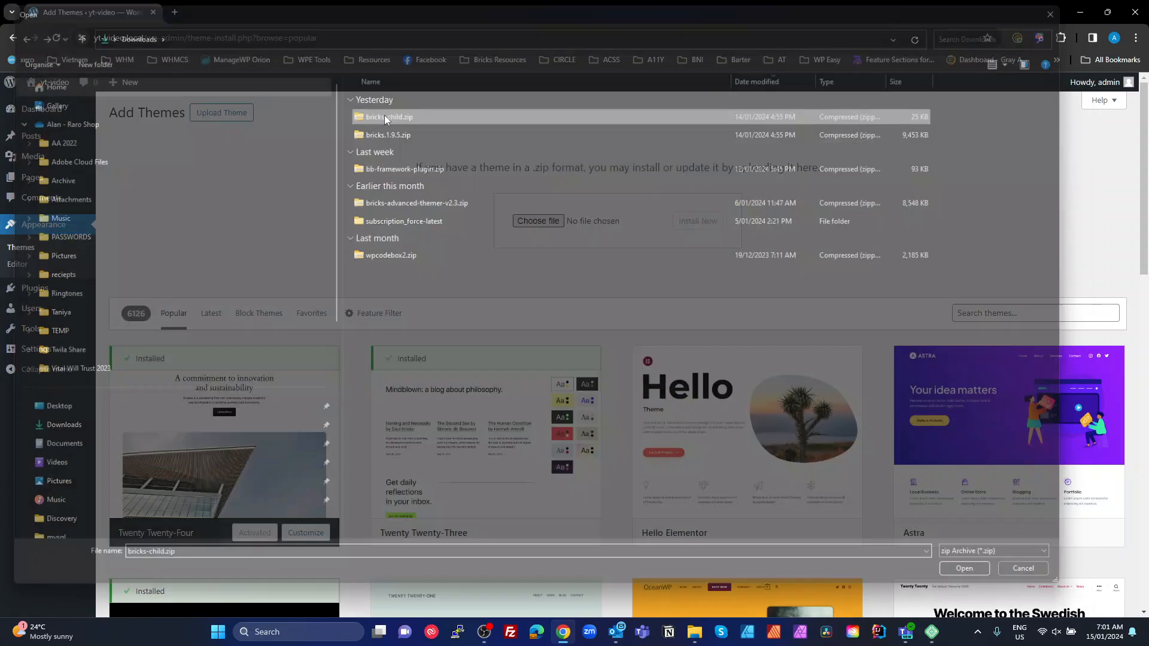
pyautogui.click(696, 221)
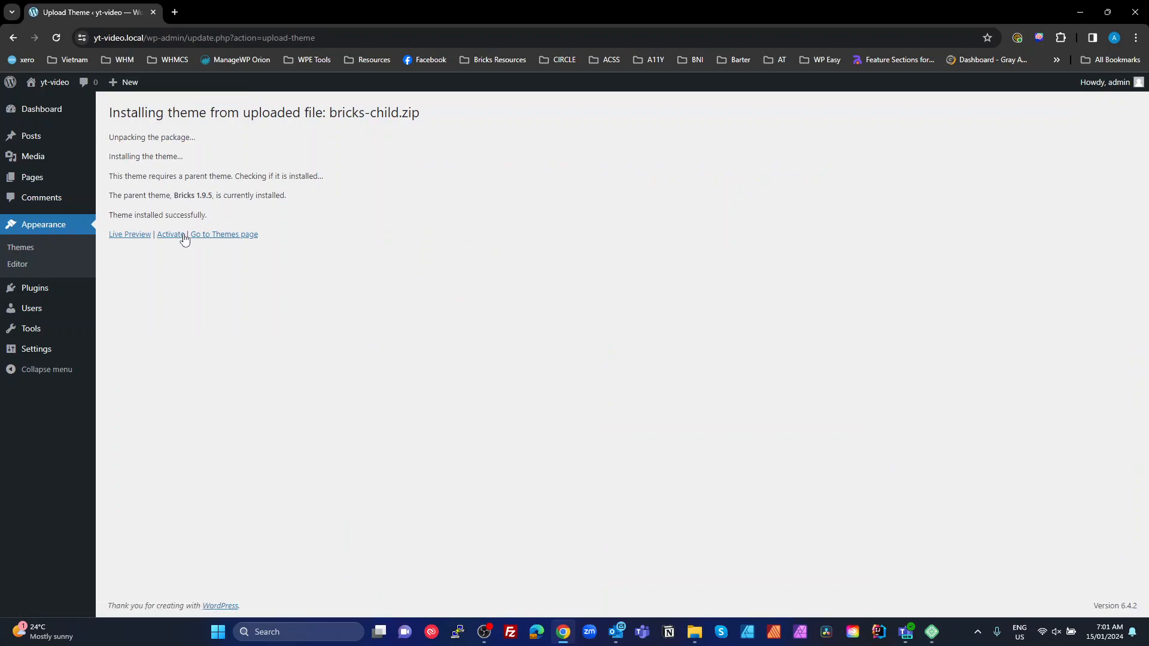
pyautogui.click(170, 235)
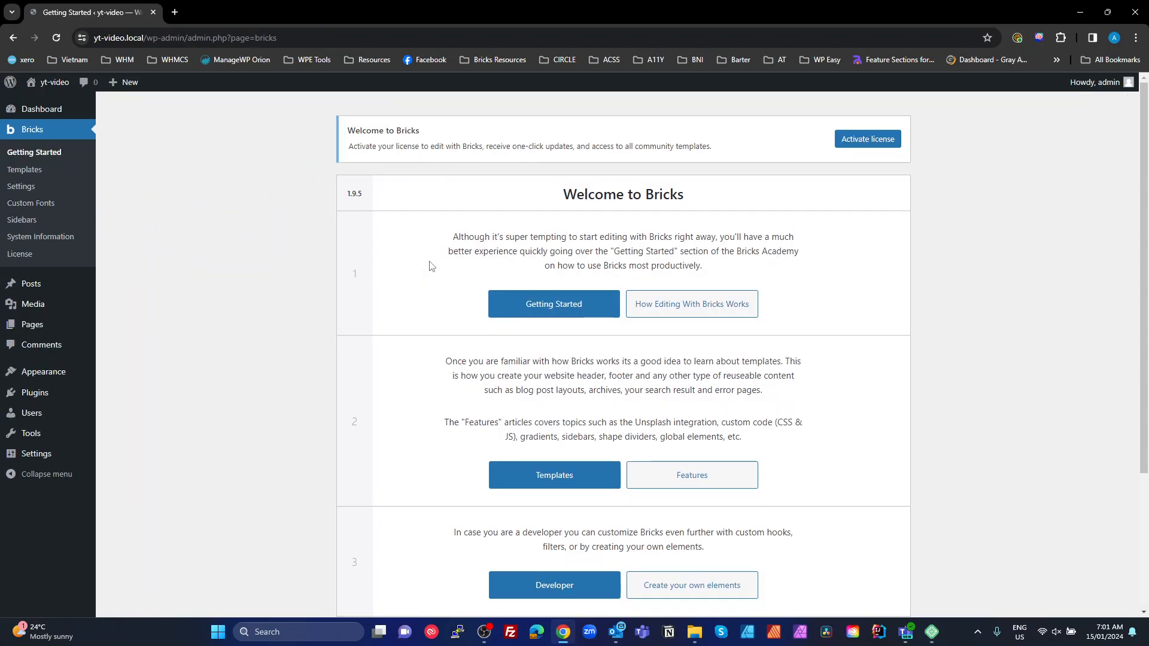
pyautogui.click(35, 392)
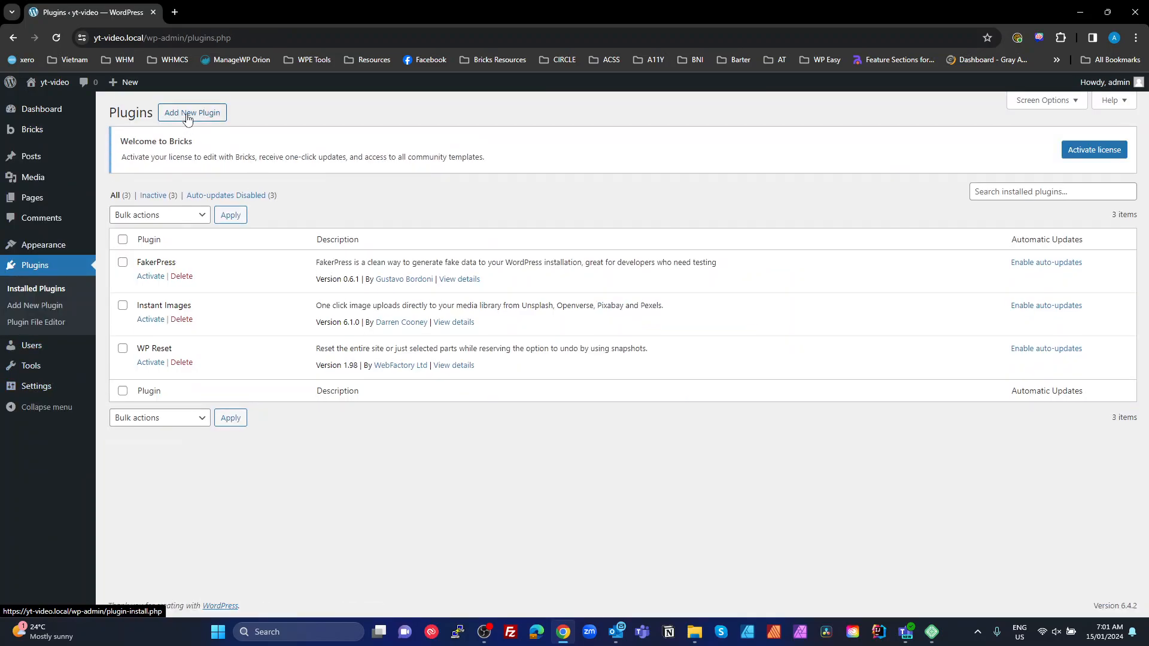
# Upload wpcodebox2.zip, install the WPCodeBox plugin, and go back to the plugin installer
pyautogui.click(187, 119)
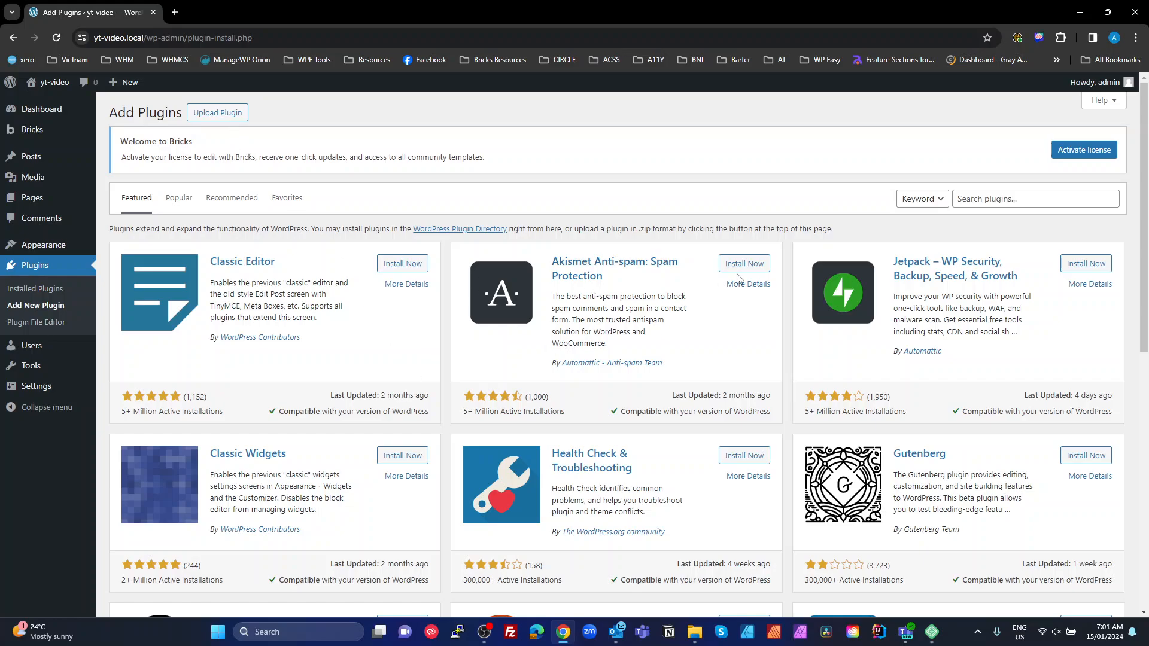
pyautogui.click(231, 114)
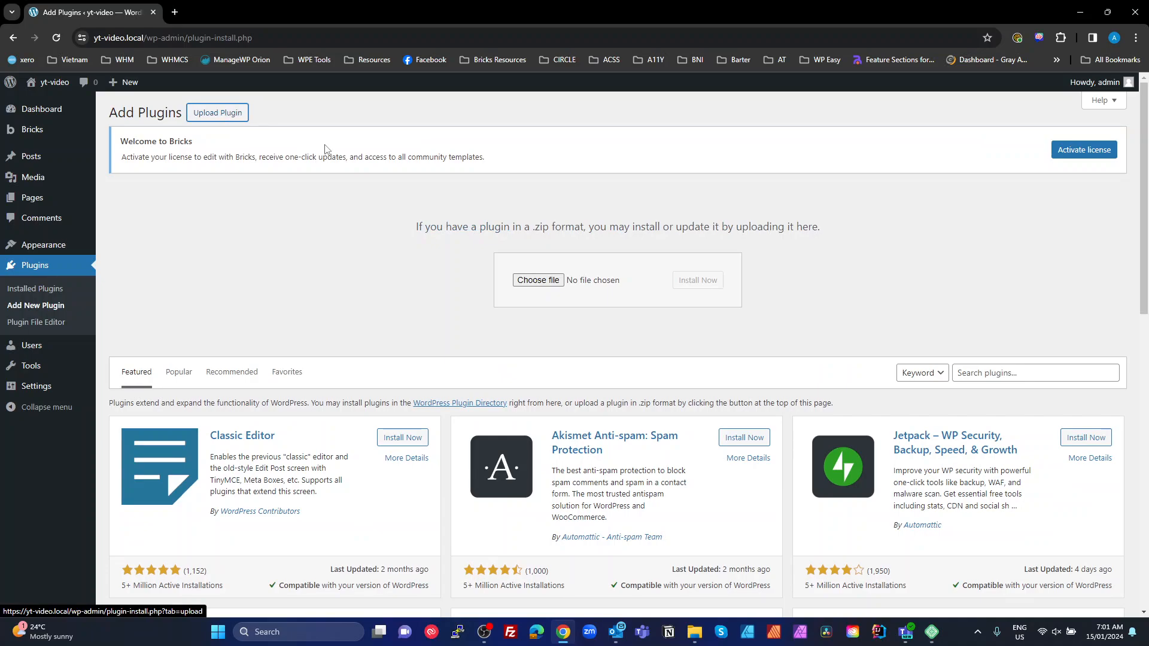
pyautogui.click(539, 284)
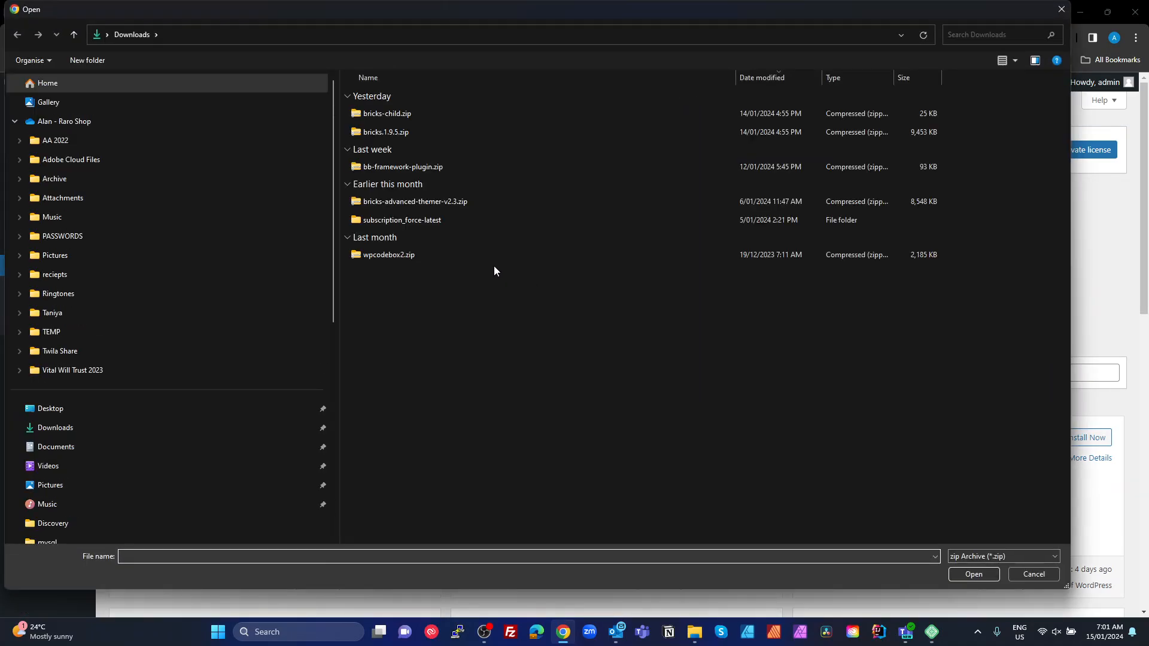
pyautogui.doubleClick(372, 254)
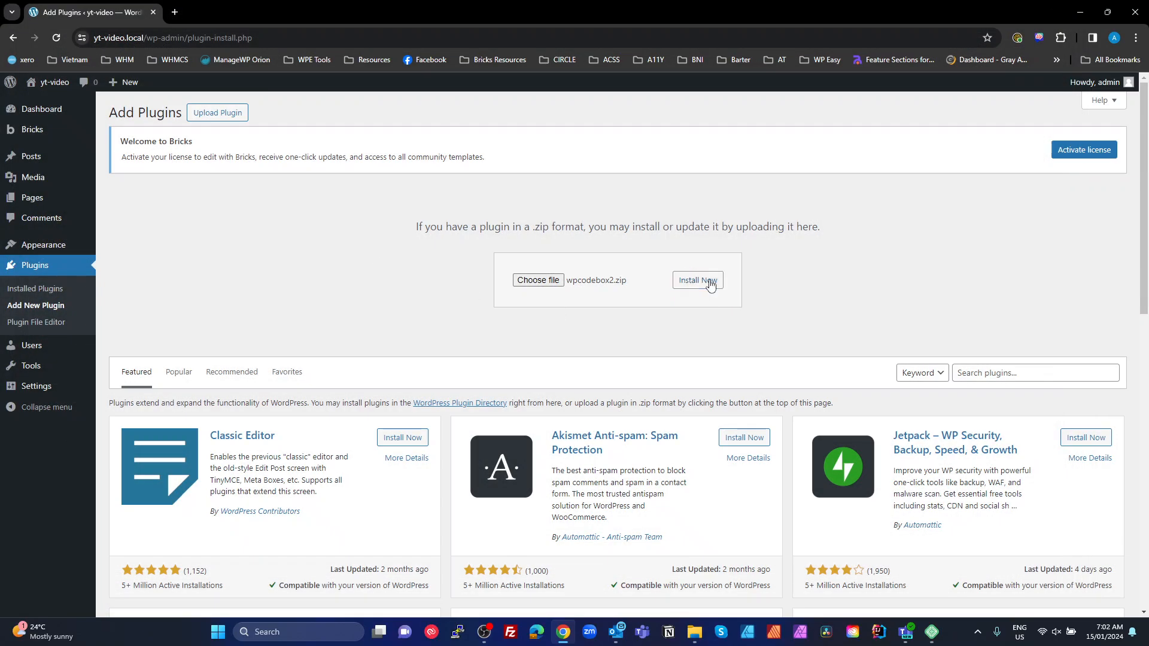
pyautogui.click(710, 285)
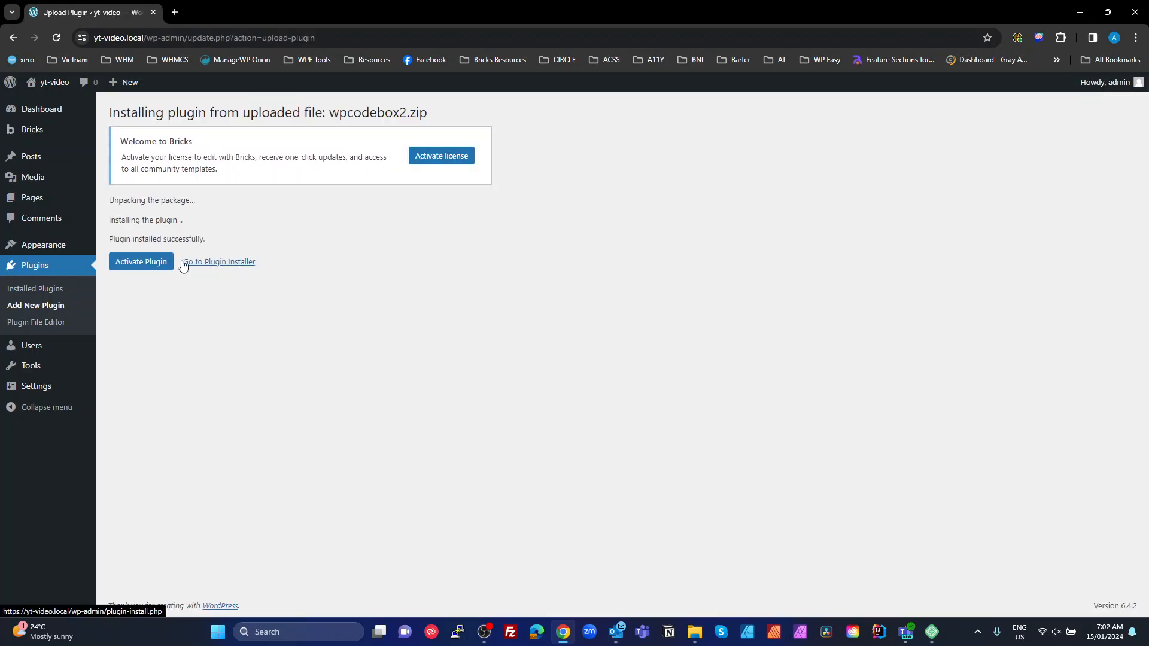
pyautogui.click(226, 264)
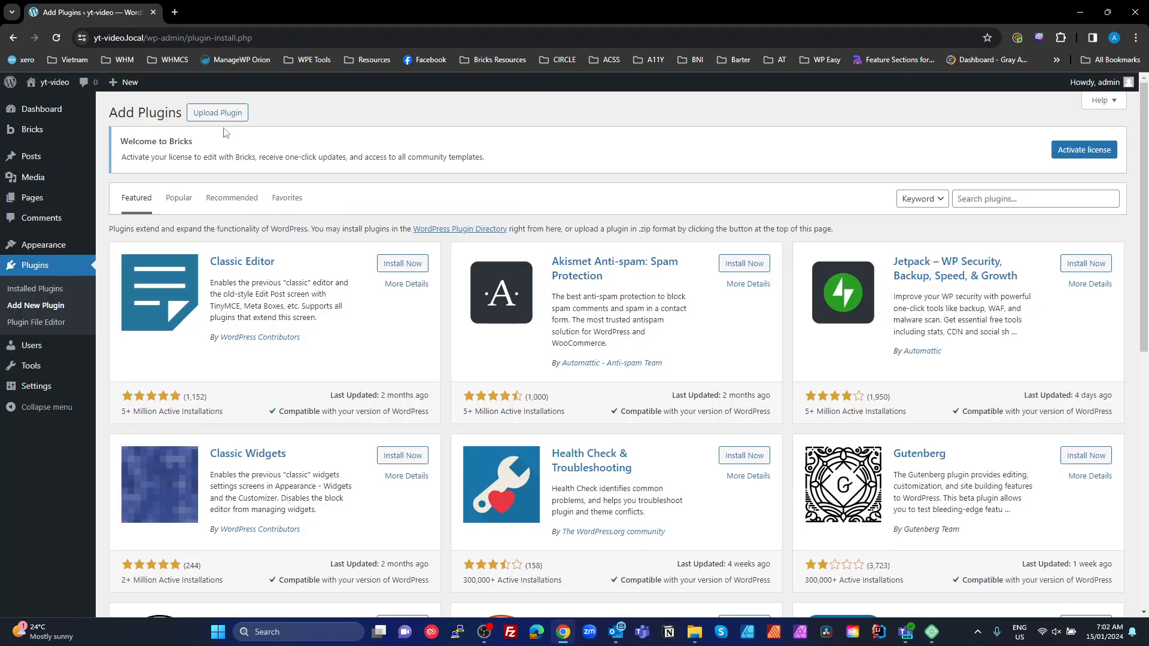
# Upload bricks-advanced-themer-v2.3.zip, install Advanced Themer, and return to Add Plugins
pyautogui.click(218, 113)
pyautogui.click(549, 280)
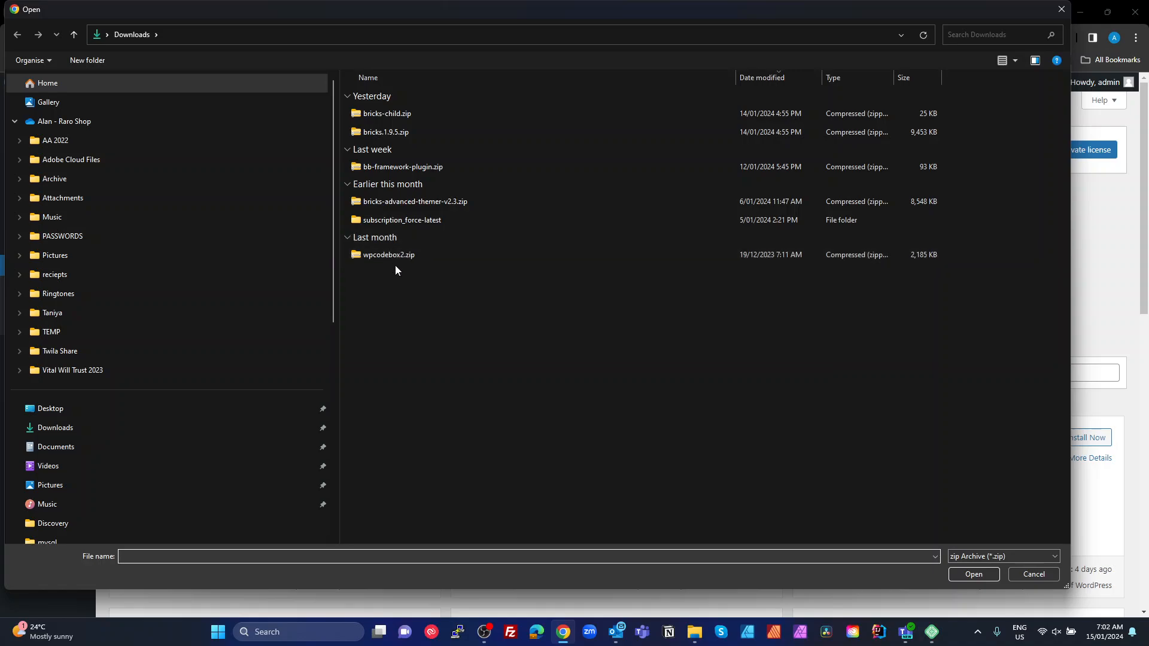
pyautogui.doubleClick(386, 200)
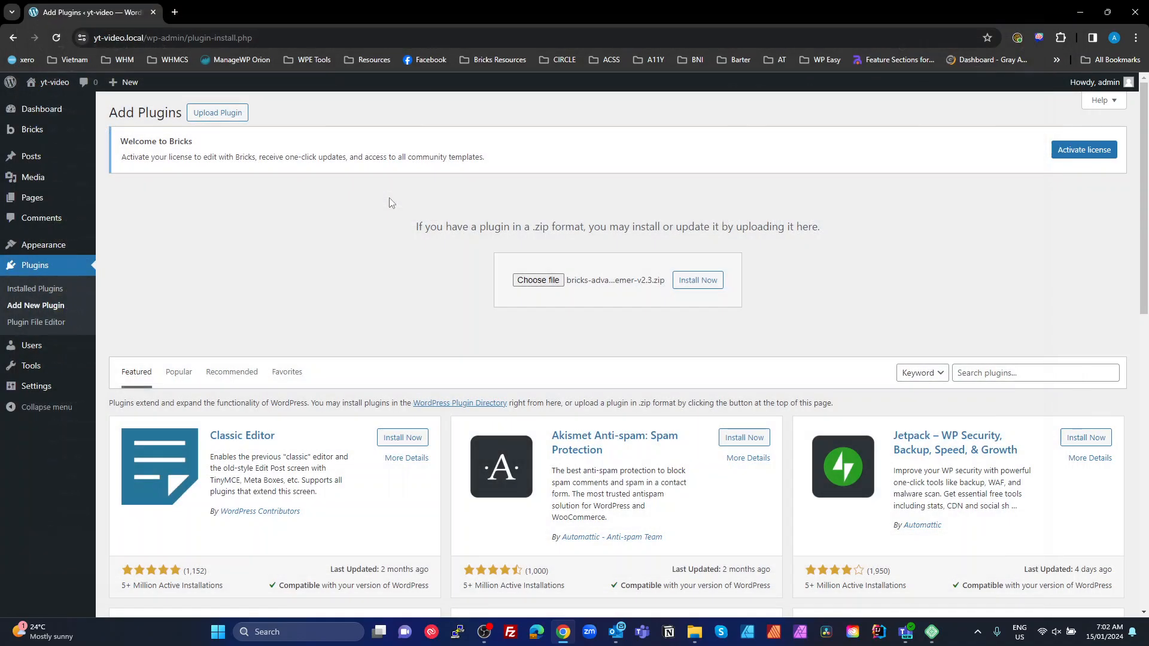
pyautogui.click(677, 281)
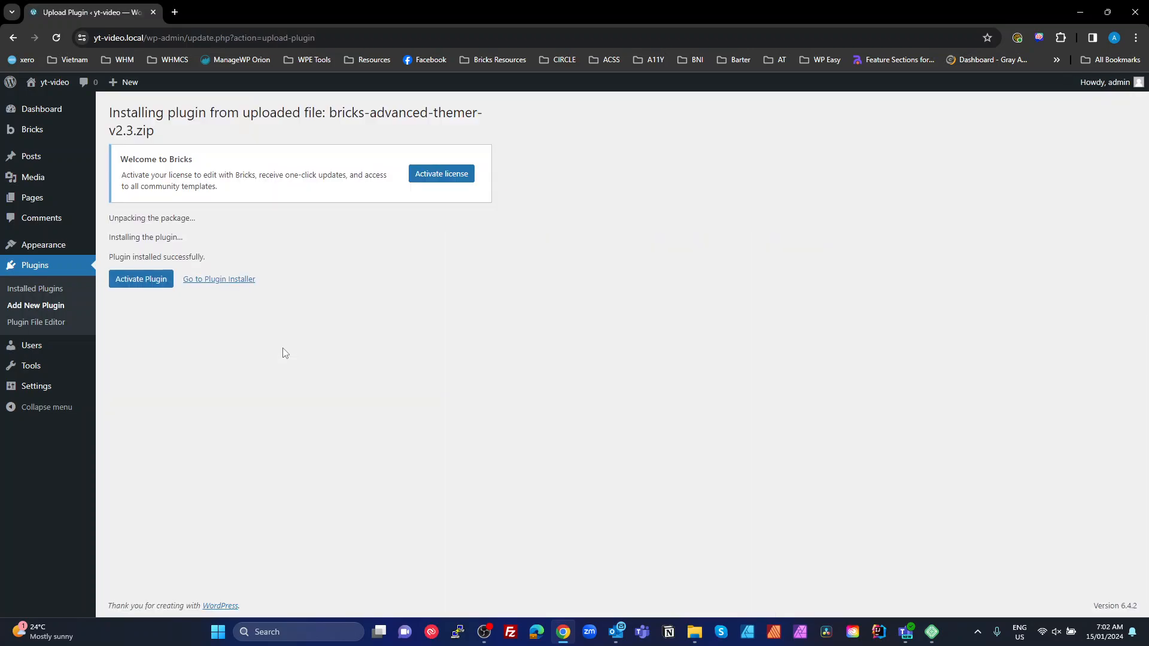
pyautogui.click(226, 286)
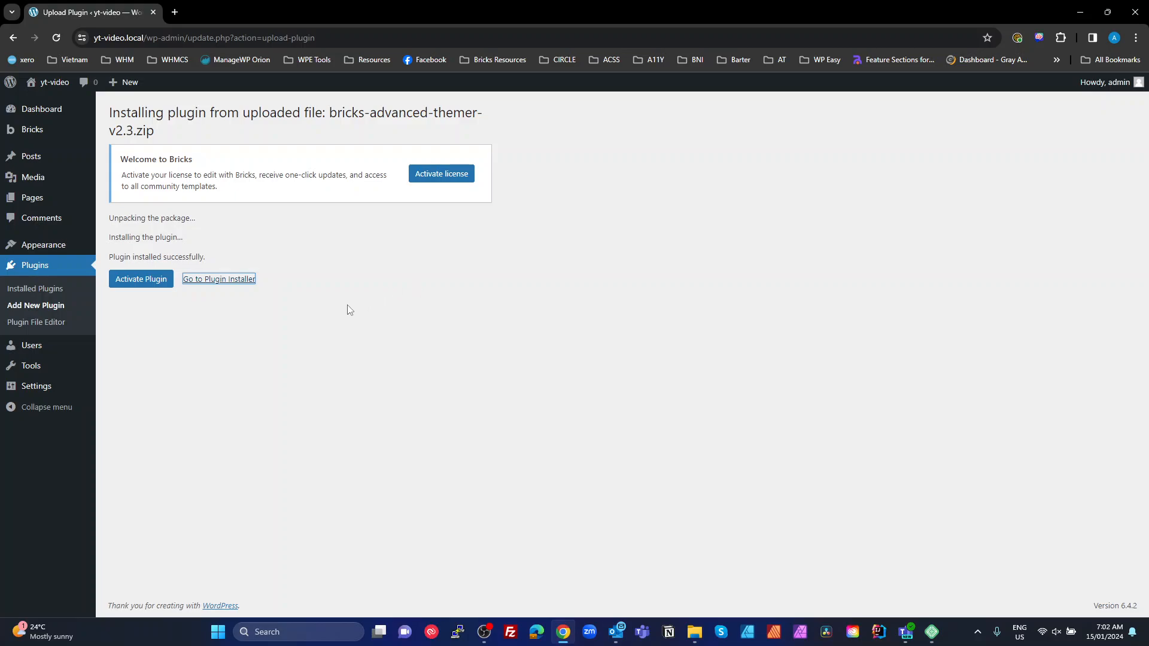
pyautogui.click(222, 280)
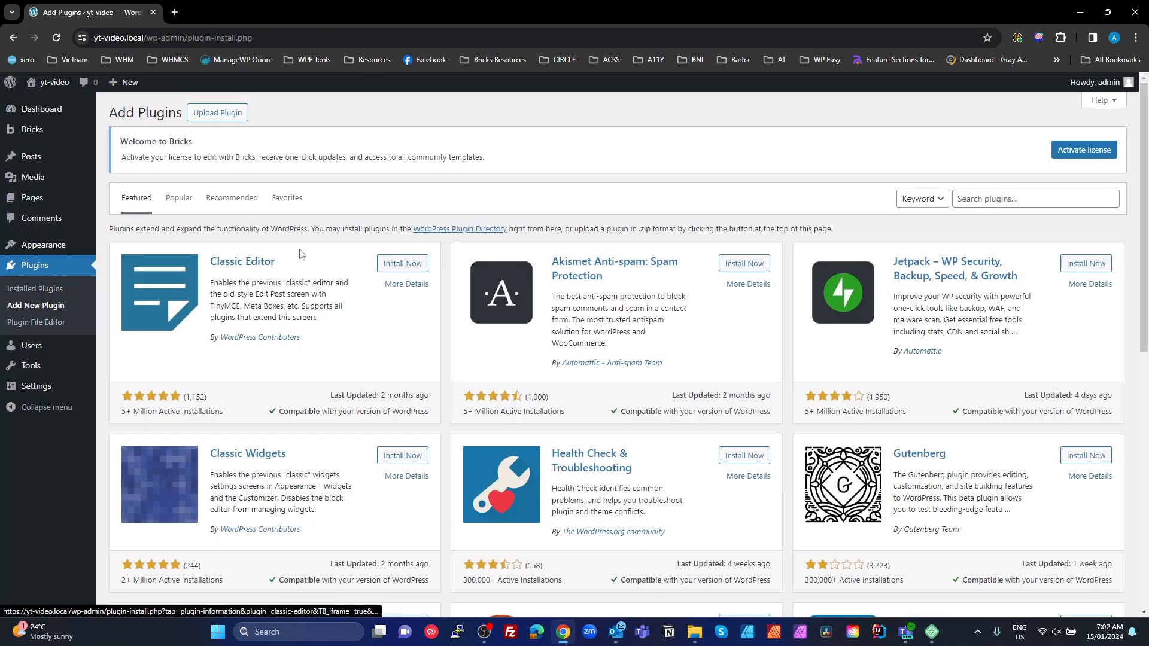
# Upload bb-framework-plugin.zip through the plugin uploader and install it
pyautogui.click(217, 112)
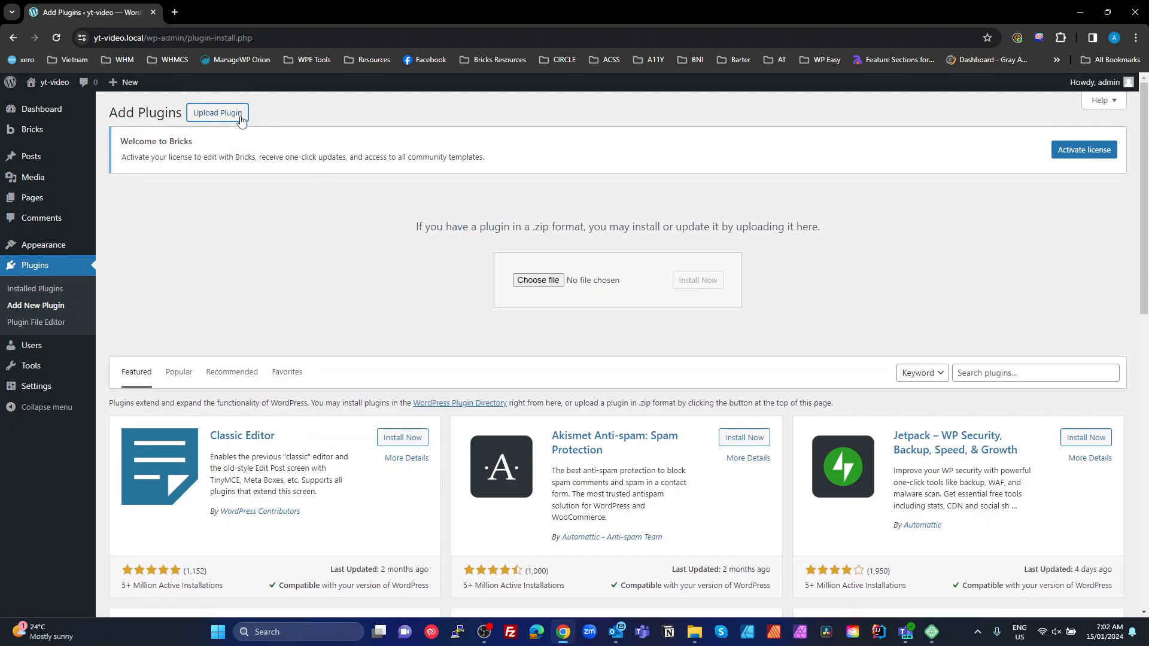
pyautogui.click(538, 280)
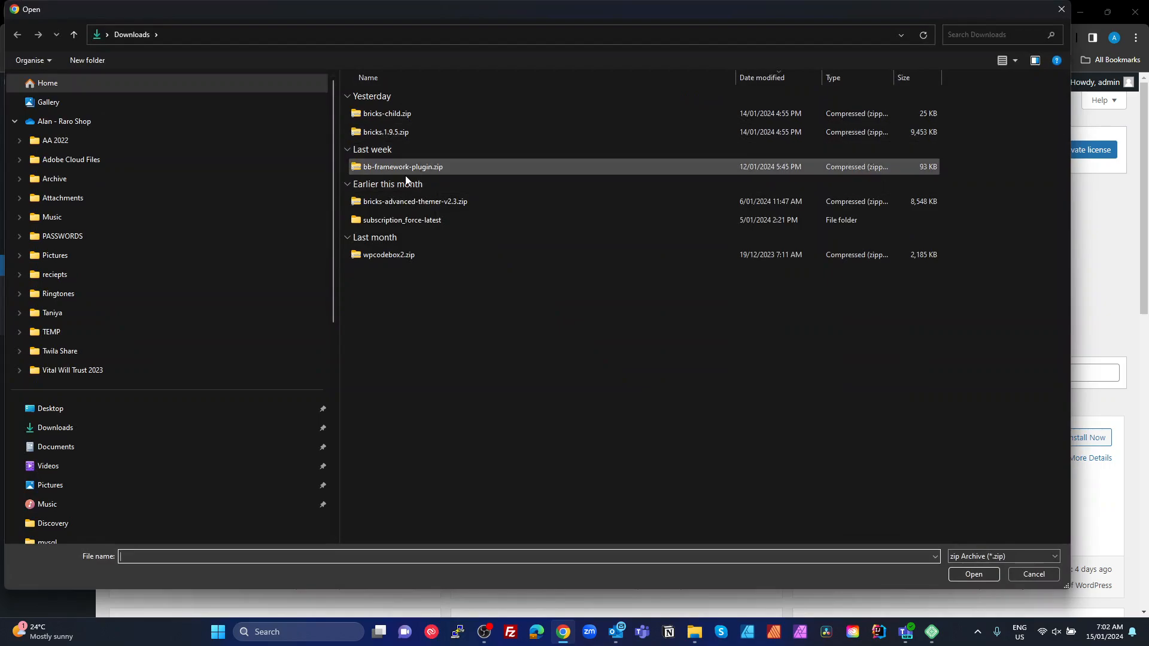
pyautogui.click(383, 169)
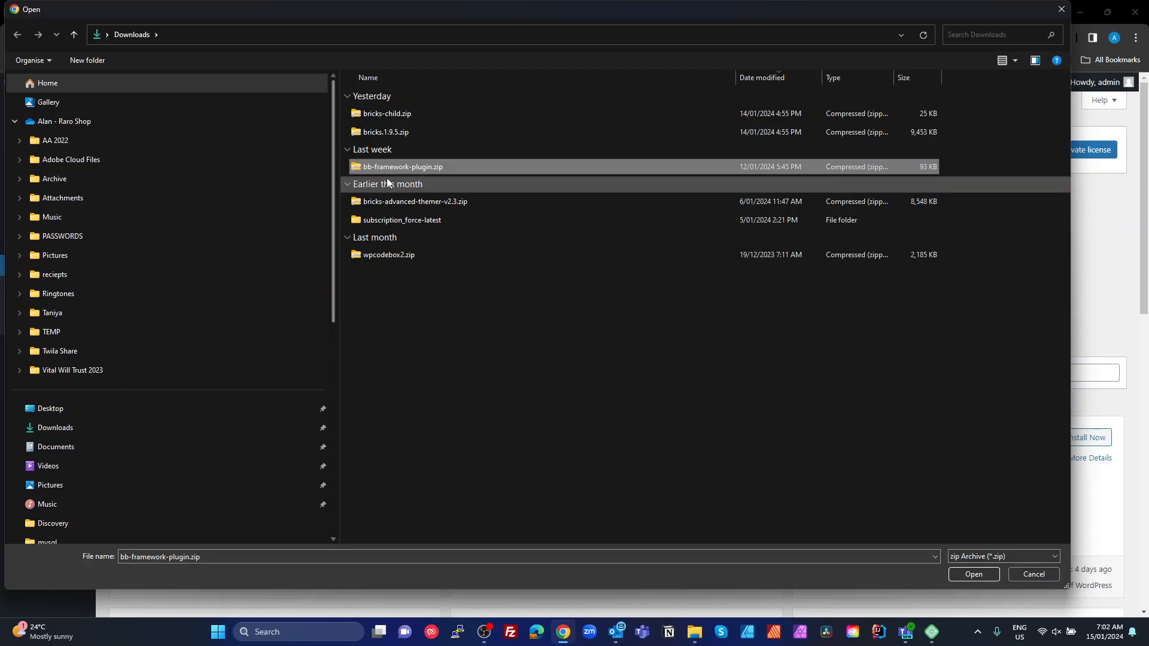
pyautogui.doubleClick(369, 168)
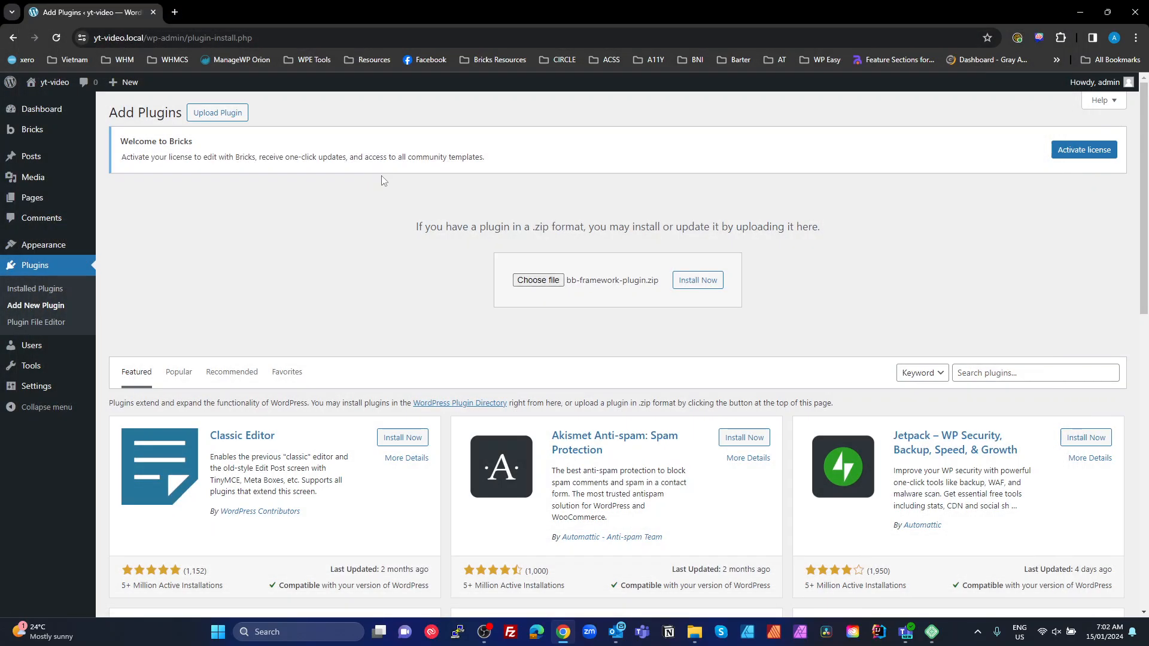
pyautogui.click(692, 281)
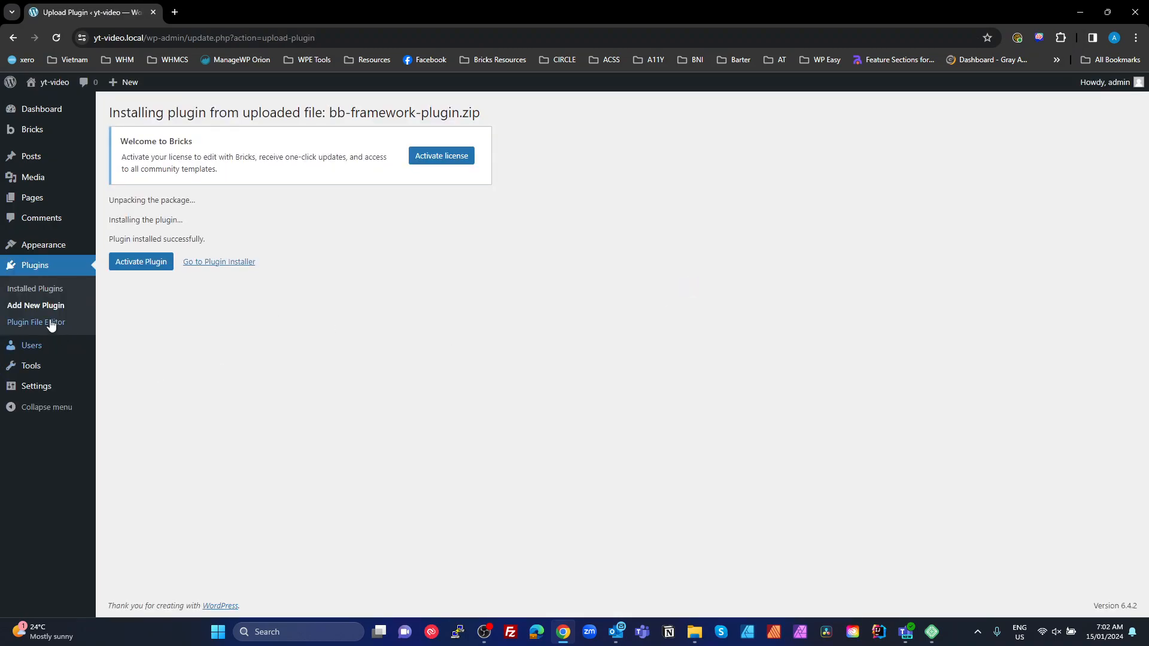
# Activate the framework plugin and bulk-activate all six installed plugins, then dismiss the WP Reset notice
pyautogui.click(141, 262)
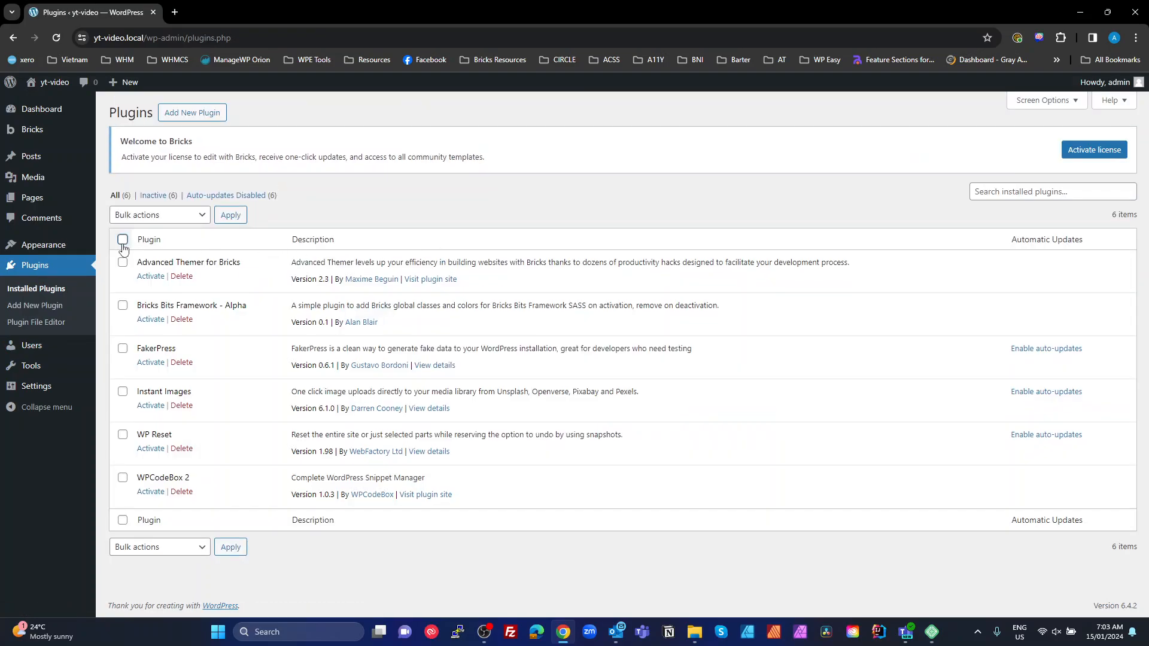
pyautogui.click(125, 239)
pyautogui.click(153, 215)
pyautogui.click(134, 240)
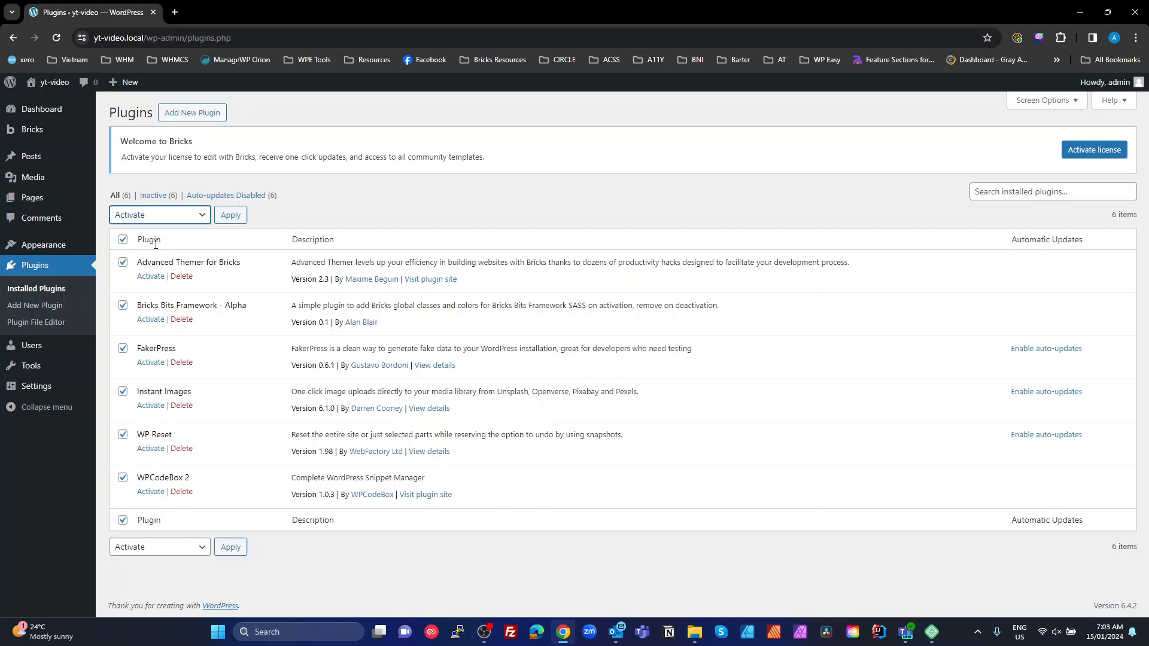
pyautogui.click(228, 217)
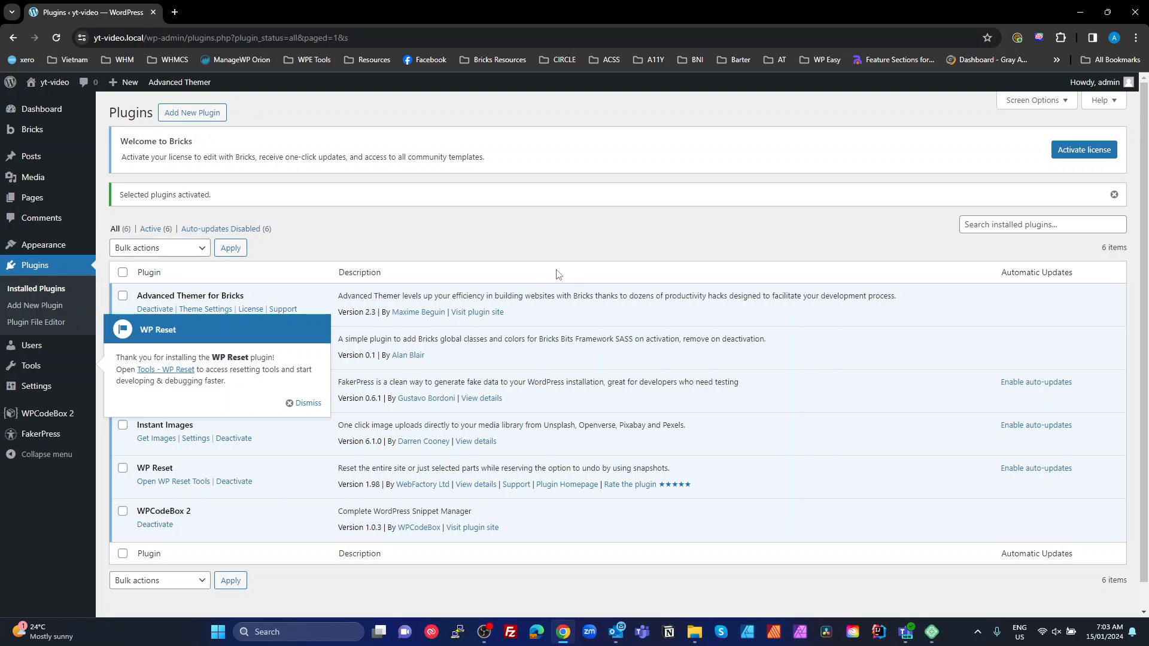
pyautogui.click(306, 402)
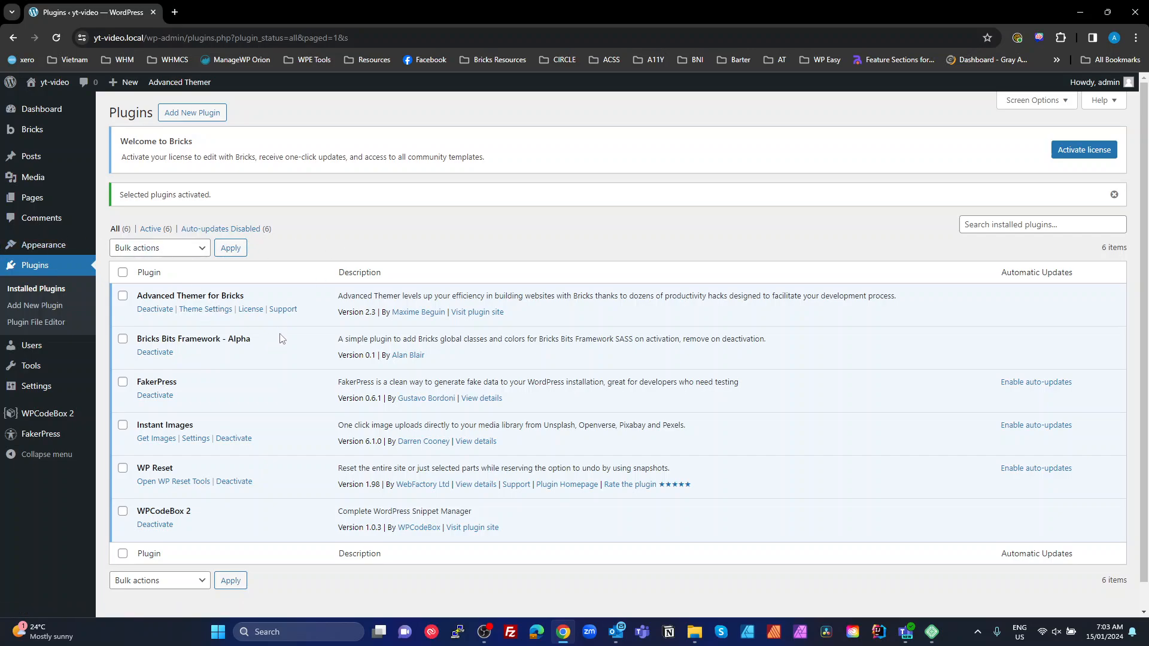
# Highlight the word 'local' in the browser's site address
pyautogui.click(136, 39)
pyautogui.click(155, 37)
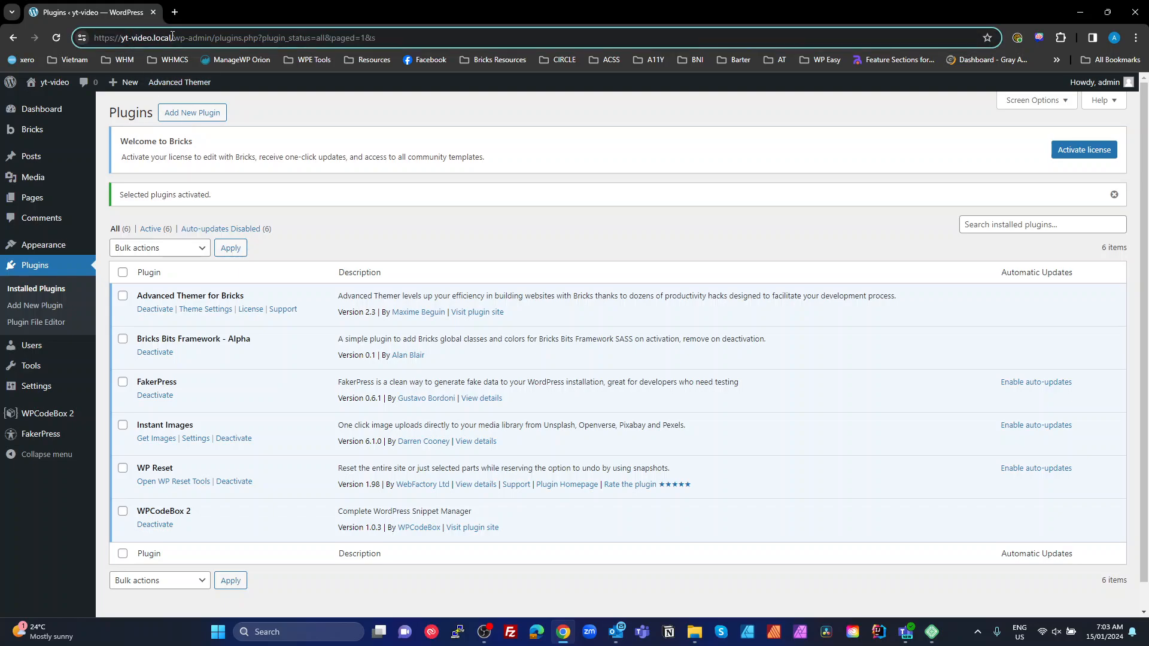
pyautogui.doubleClick(159, 38)
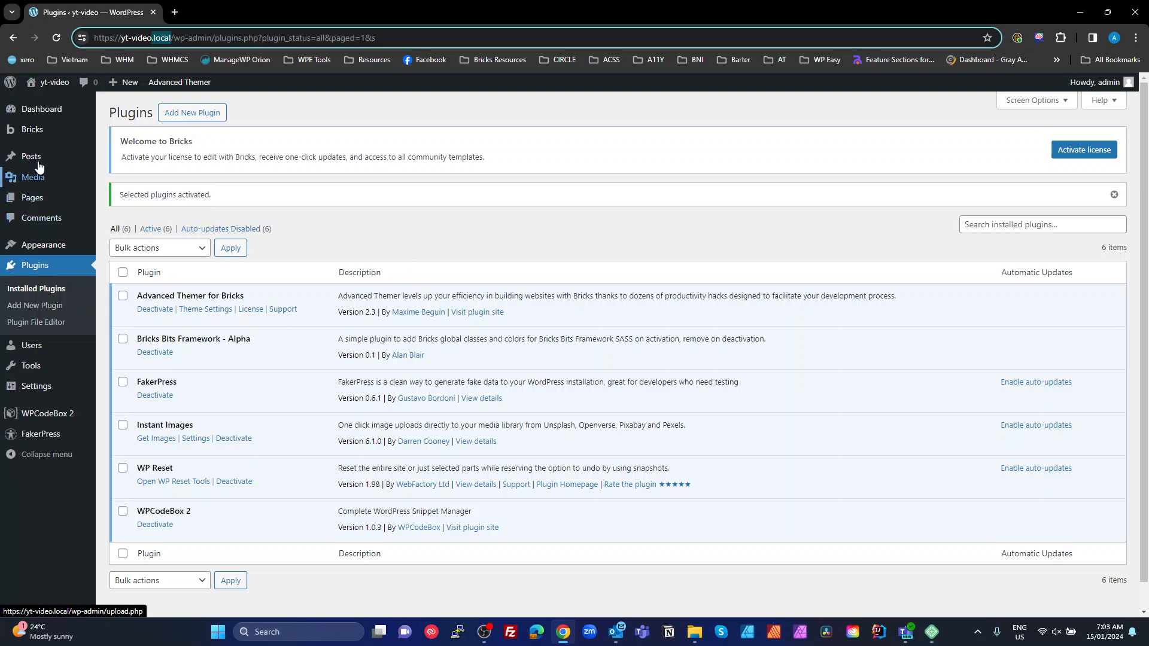
# Go to the Bricks license page and move a new browser tab into its own window
pyautogui.click(34, 134)
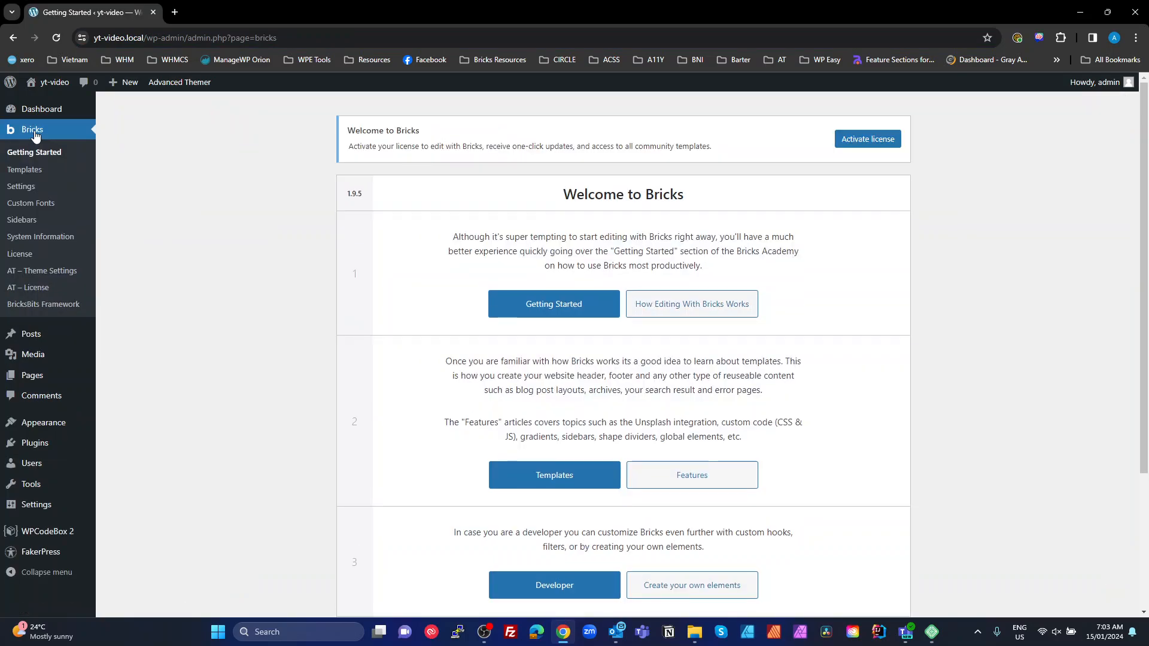
pyautogui.click(885, 142)
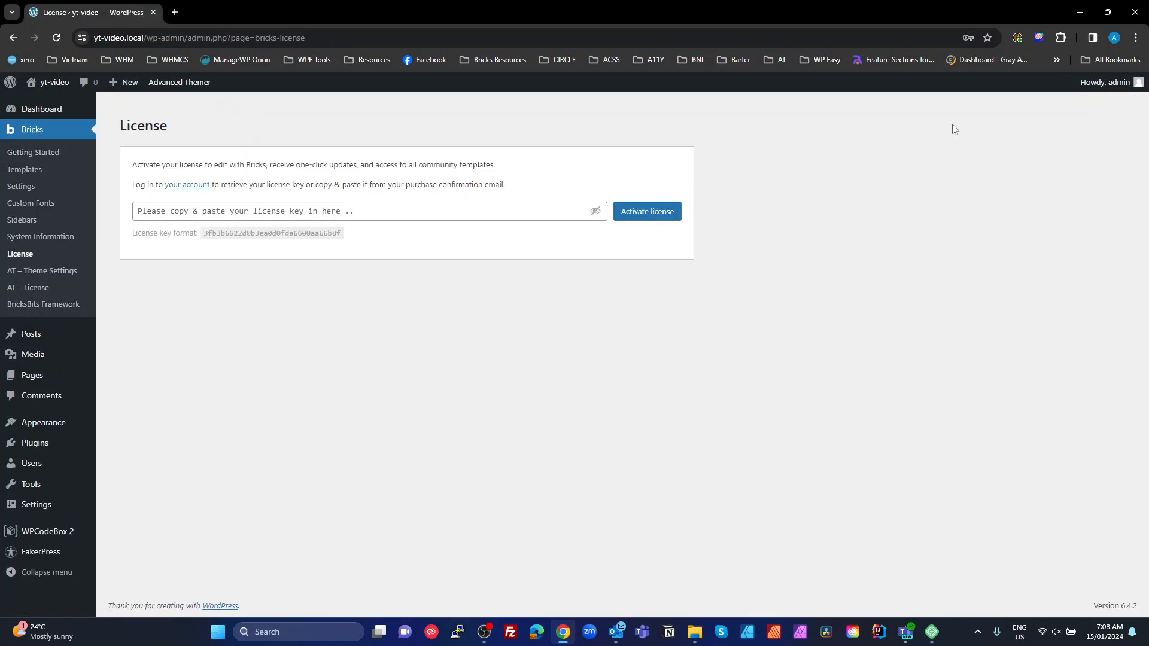
pyautogui.click(178, 12)
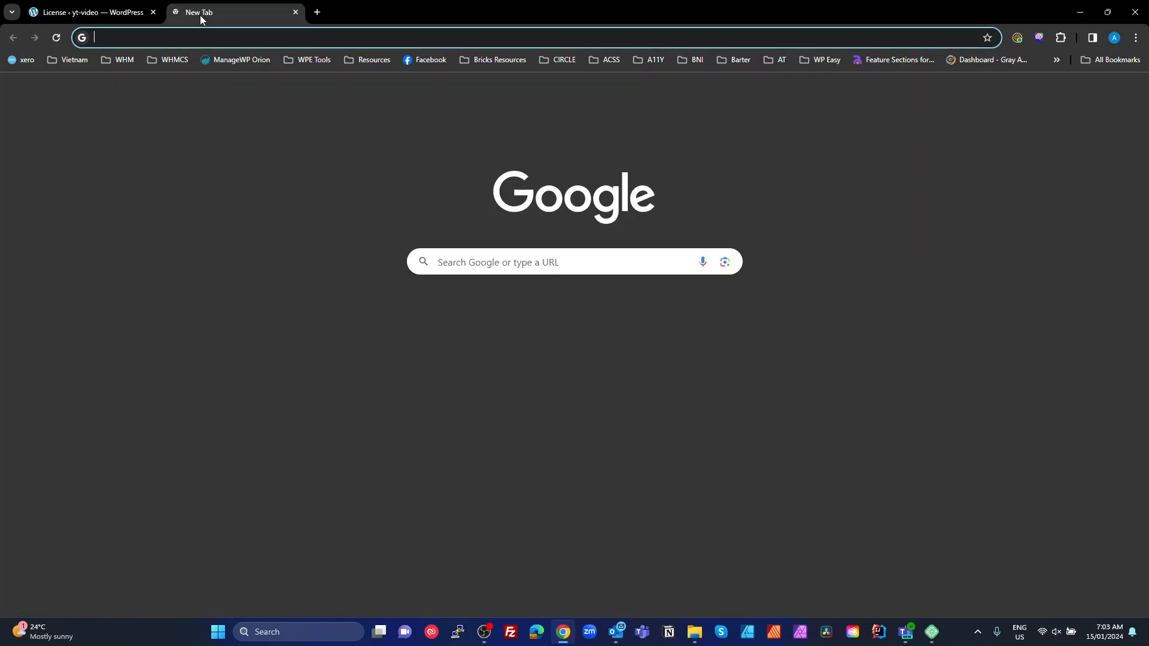
pyautogui.moveTo(200, 16); pyautogui.dragTo(1148, 179)
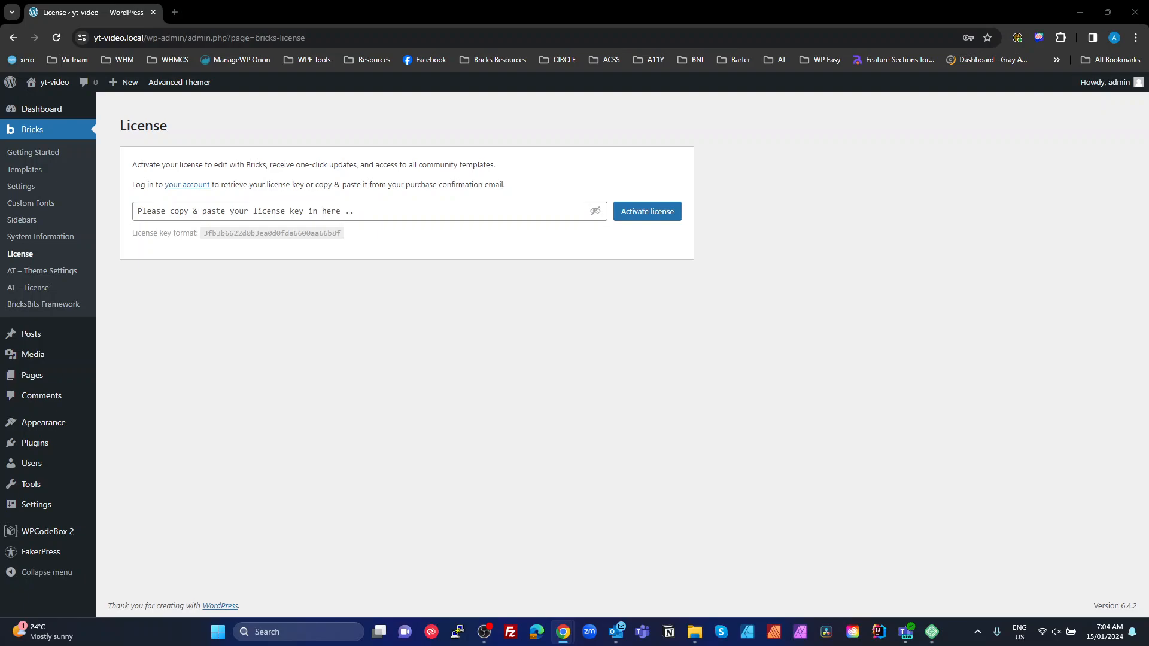
# Paste the Bricks license key, activate it, and dismiss Chrome's password prompt
pyautogui.click(408, 218)
pyautogui.hotkey('ctrl', 'v')
pyautogui.click(653, 214)
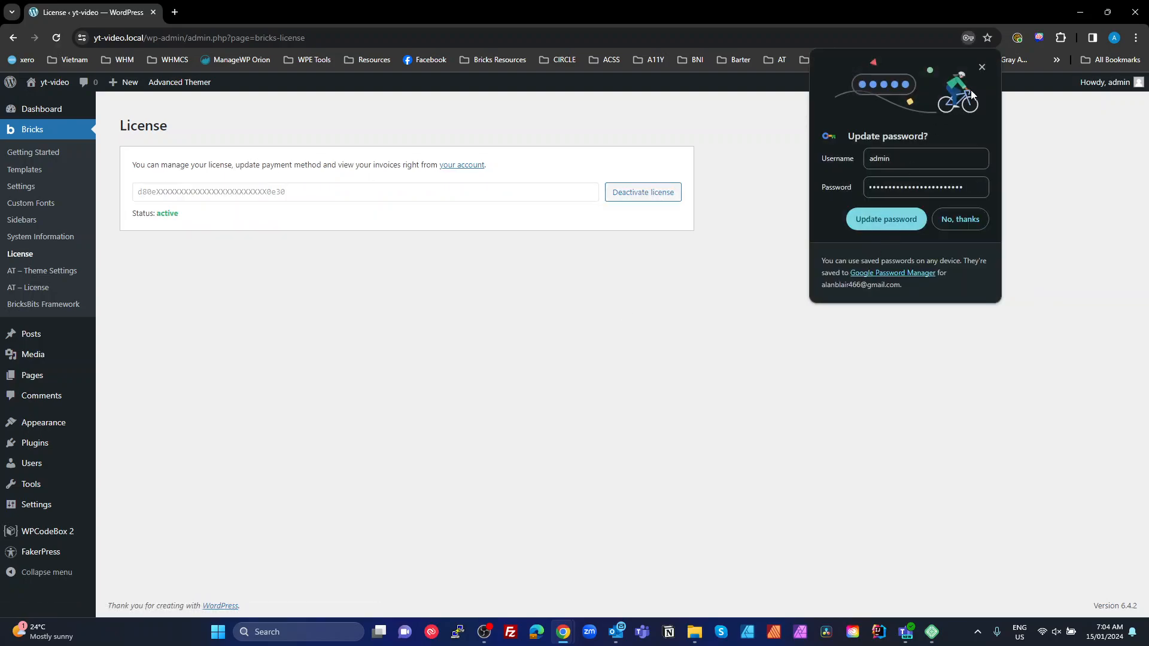
pyautogui.click(981, 67)
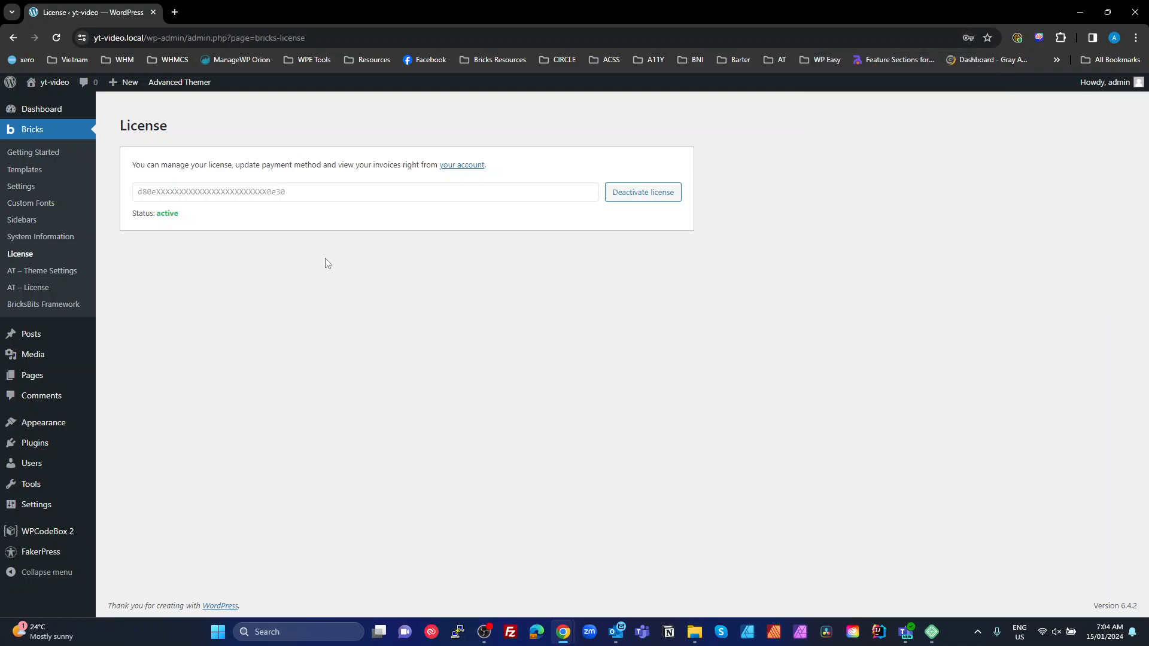
pyautogui.click(36, 292)
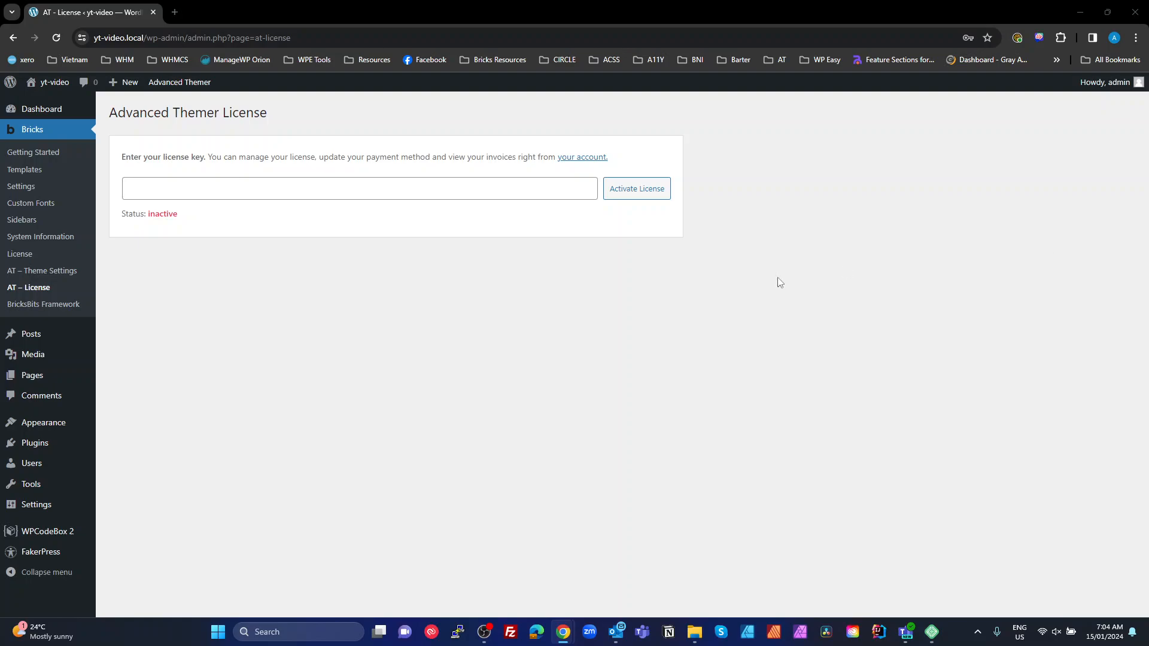
# Paste the Advanced Themer license key and activate it so it shows active (never expires)
pyautogui.click(266, 189)
pyautogui.hotkey('ctrl', 'v')
pyautogui.click(611, 190)
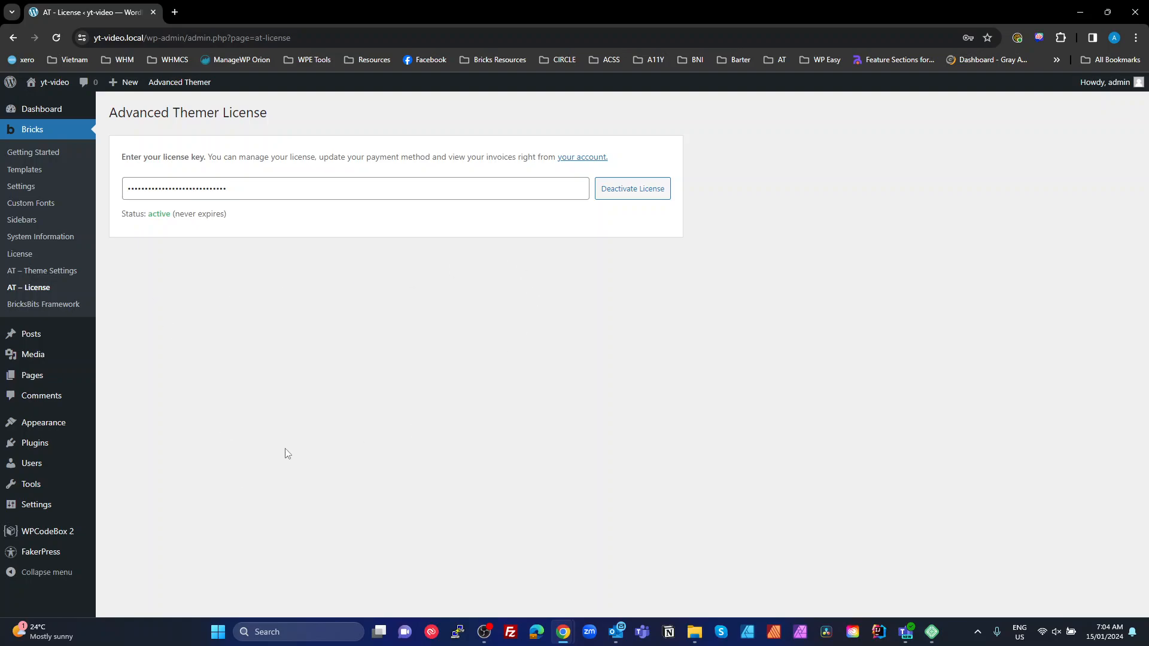
# Move the Hello world! post to the trash
pyautogui.click(52, 554)
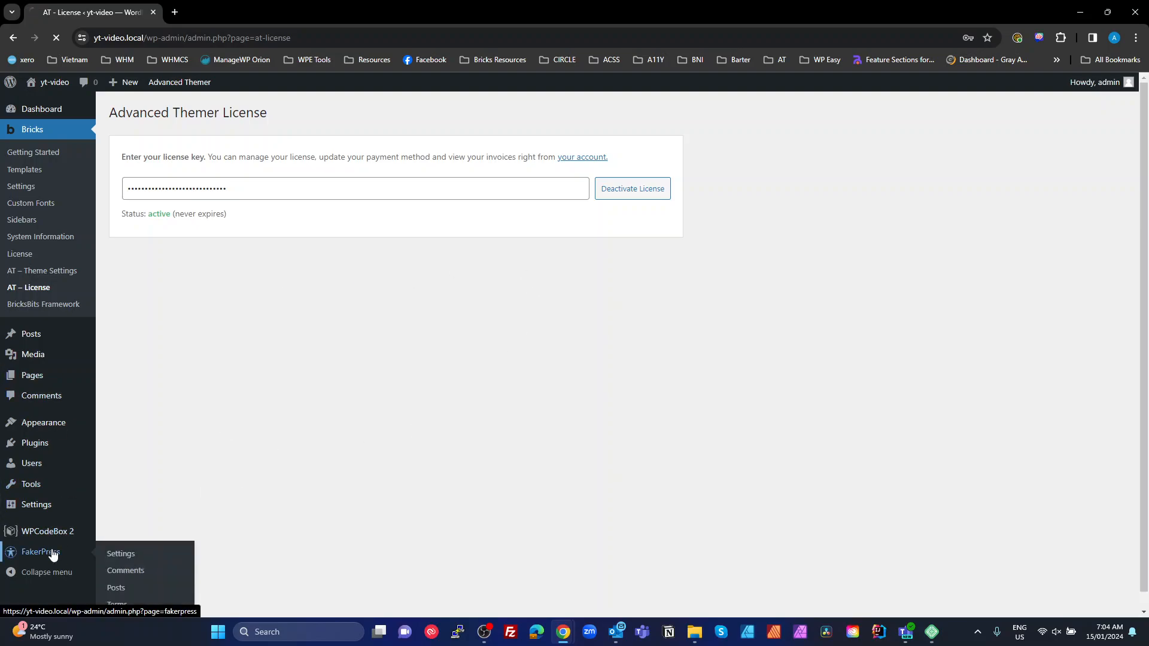
pyautogui.click(29, 164)
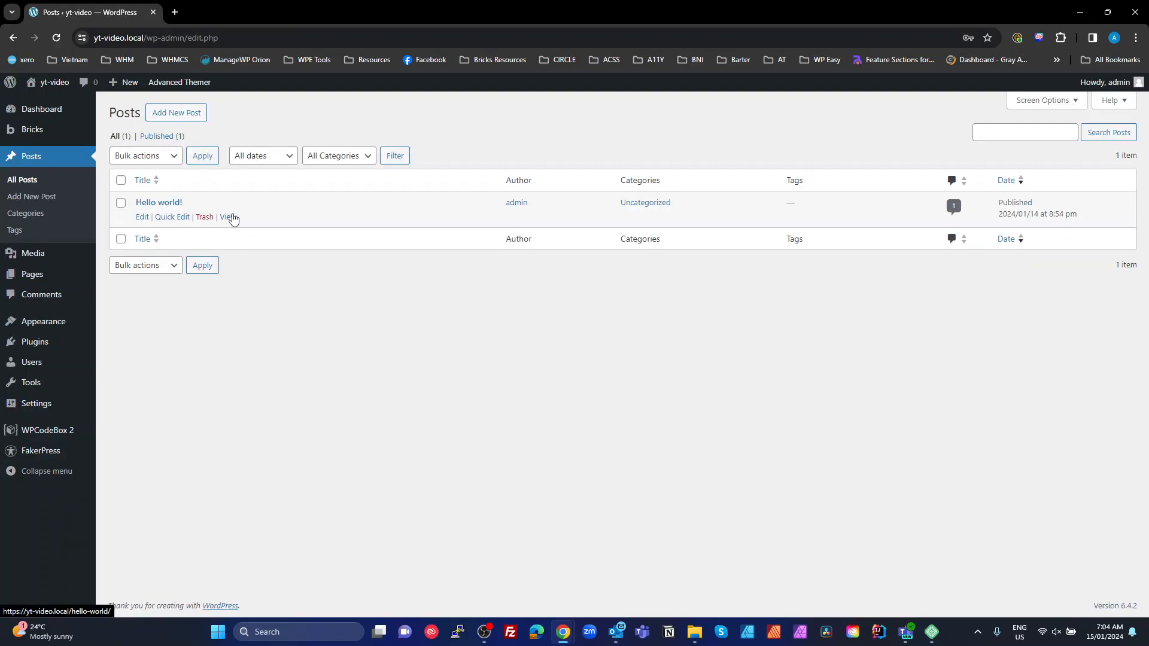
pyautogui.click(204, 218)
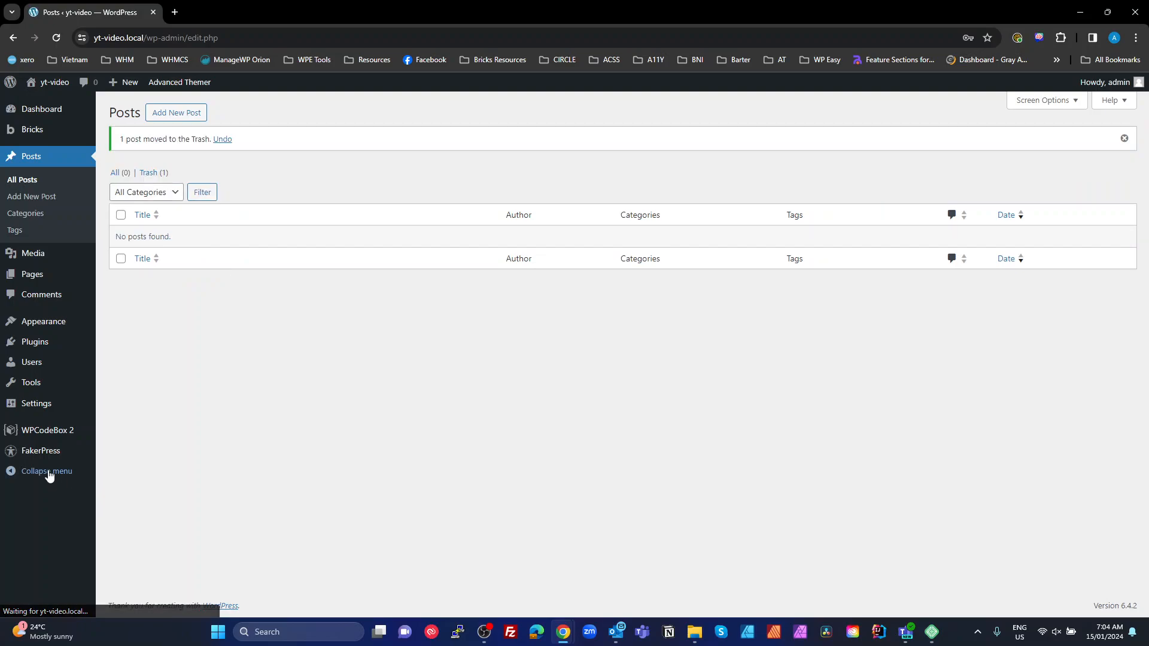
# Generate 10 fake posts with the FakerPress post generator
pyautogui.click(40, 452)
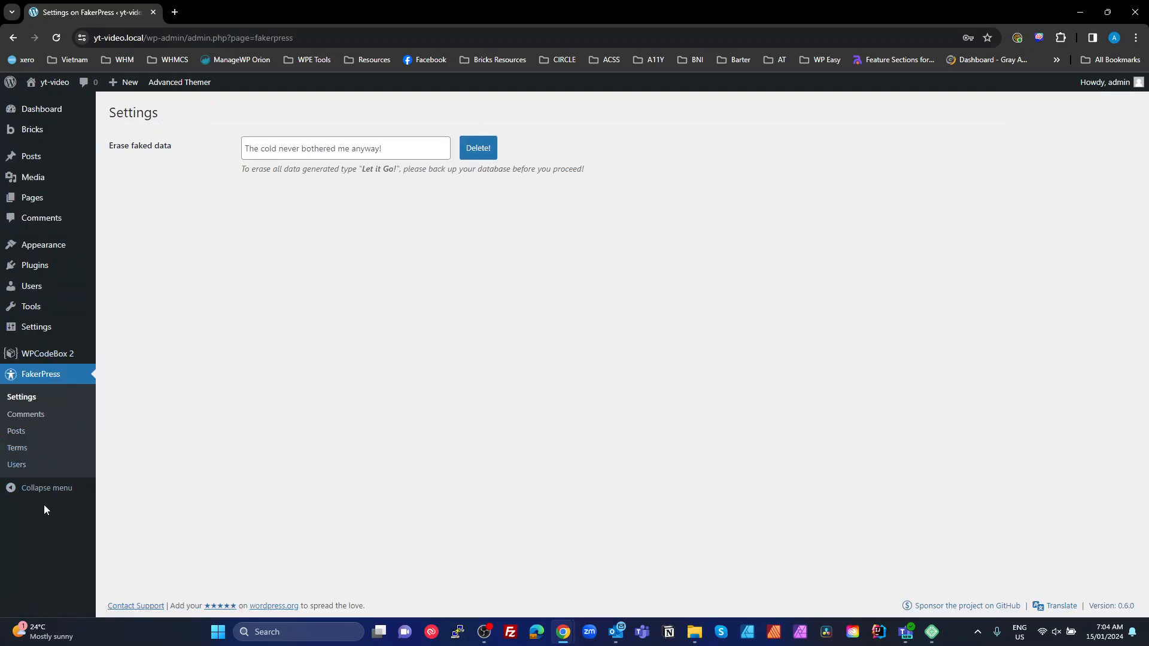
pyautogui.click(30, 427)
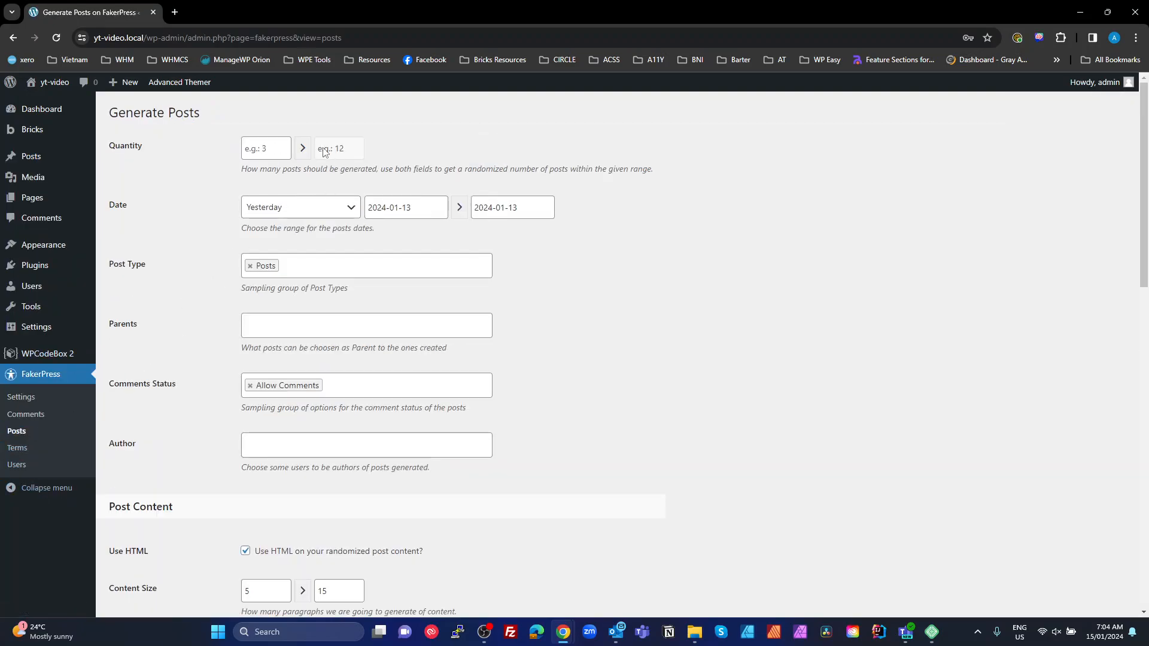
pyautogui.click(270, 151)
pyautogui.write('10')
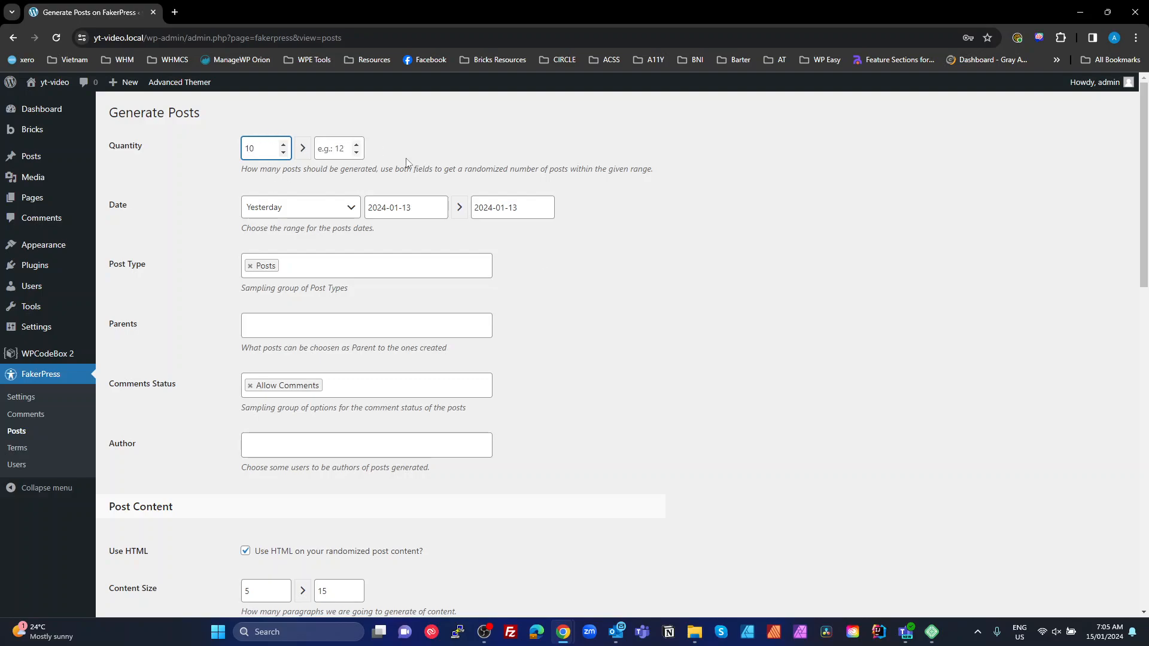
pyautogui.scroll(-4, 622, 426)
pyautogui.scroll(-10, 381, 383)
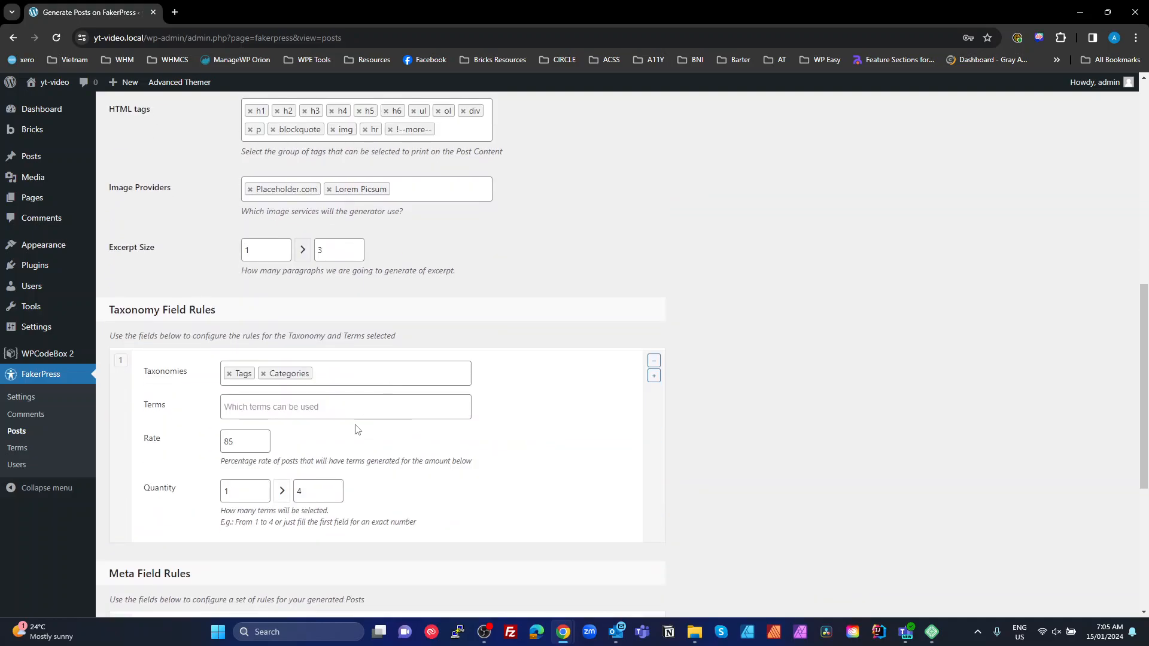
pyautogui.click(133, 560)
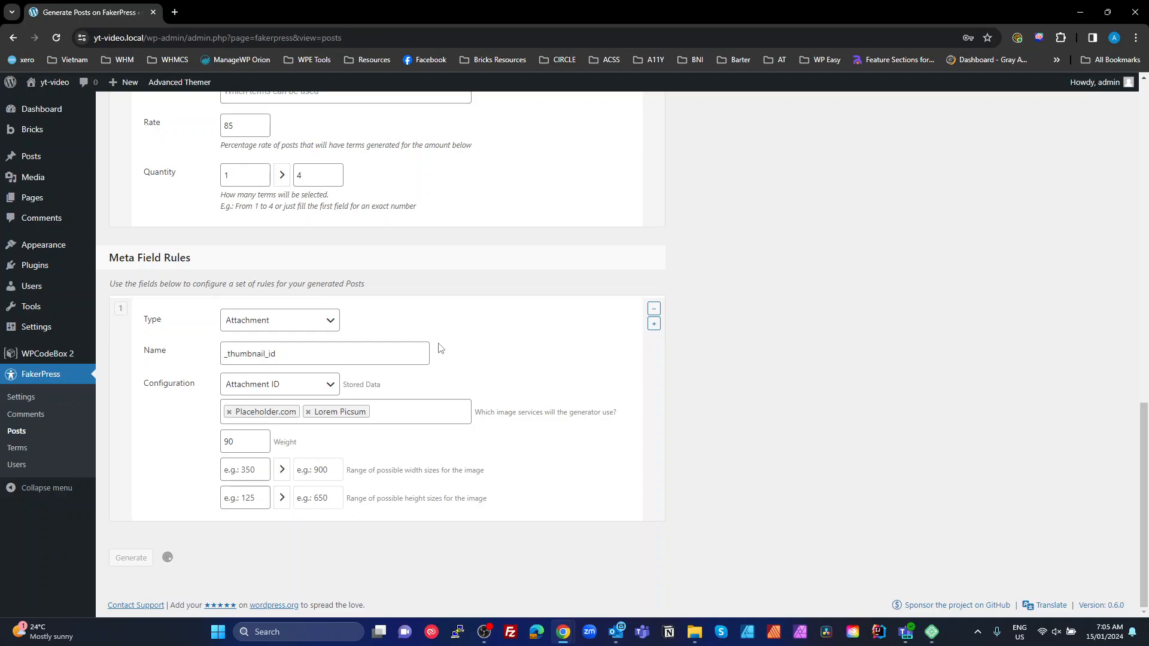
pyautogui.scroll(3, 334, 267)
pyautogui.scroll(-2, 341, 275)
pyautogui.scroll(-1, 340, 275)
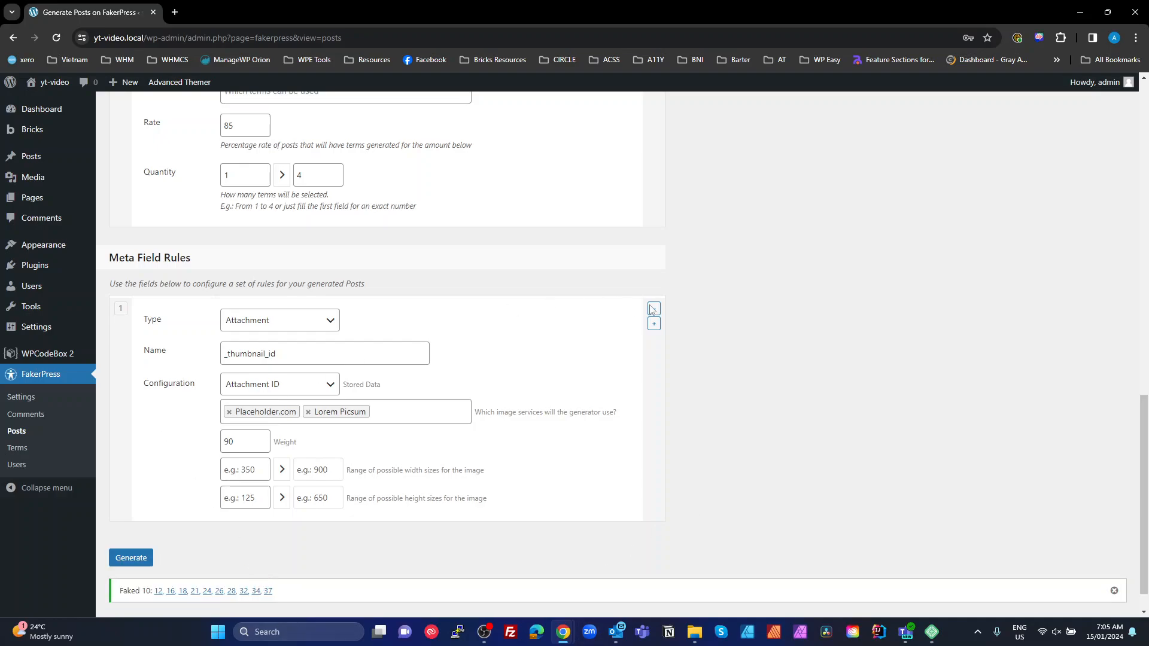
pyautogui.scroll(5, 771, 298)
# Allow SVG uploads for the Administrator role in Bricks settings
pyautogui.moveTo(33, 129)
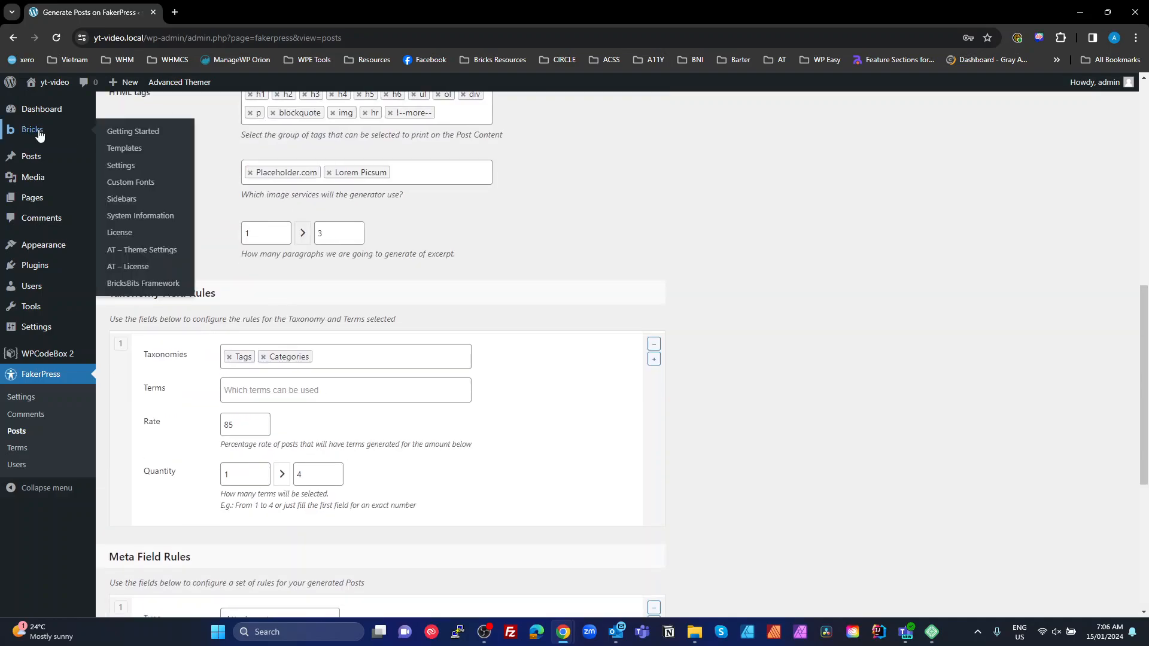
pyautogui.click(131, 165)
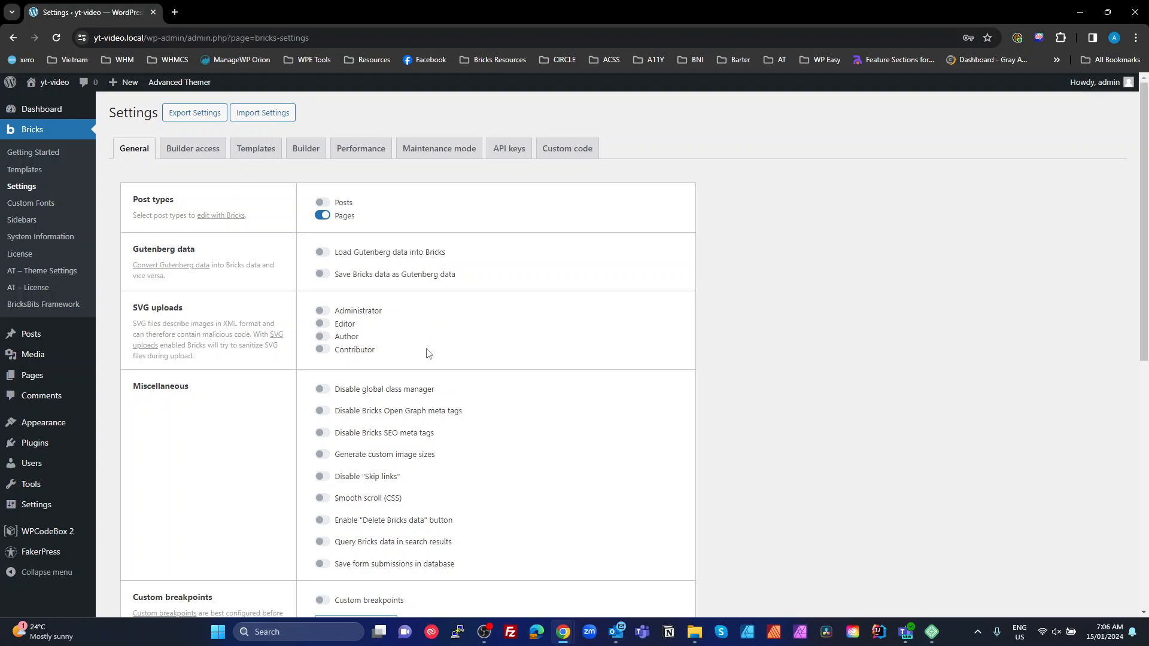
pyautogui.click(322, 312)
# Turn on custom breakpoints and regenerate the CSS files
pyautogui.scroll(-2, 697, 454)
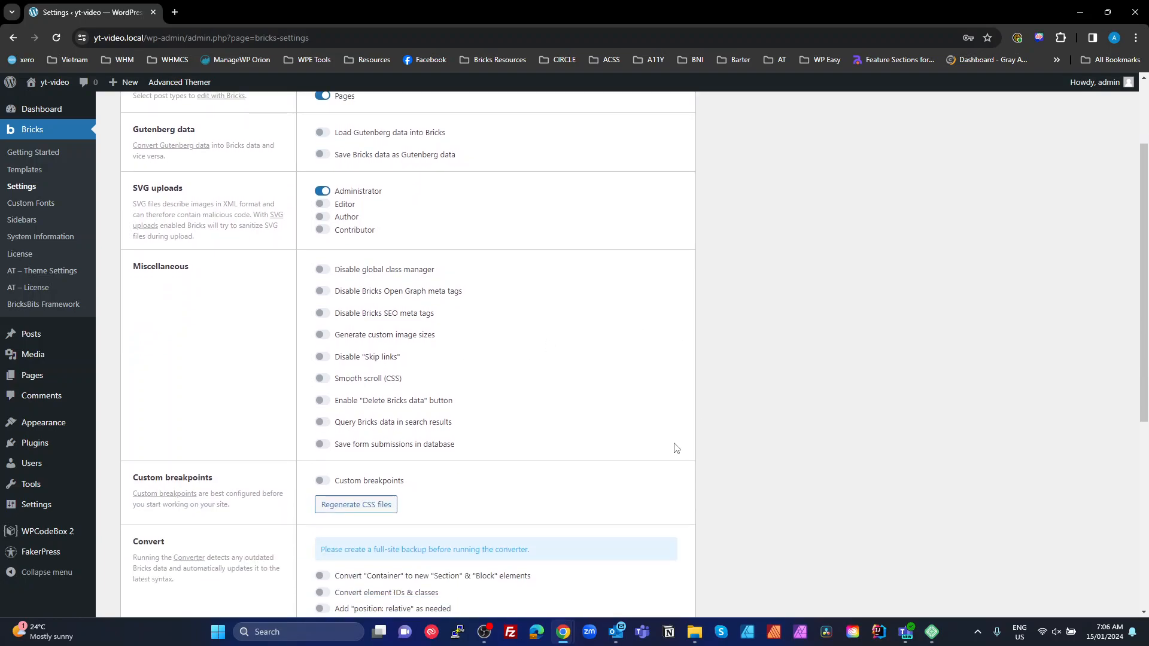
pyautogui.click(355, 486)
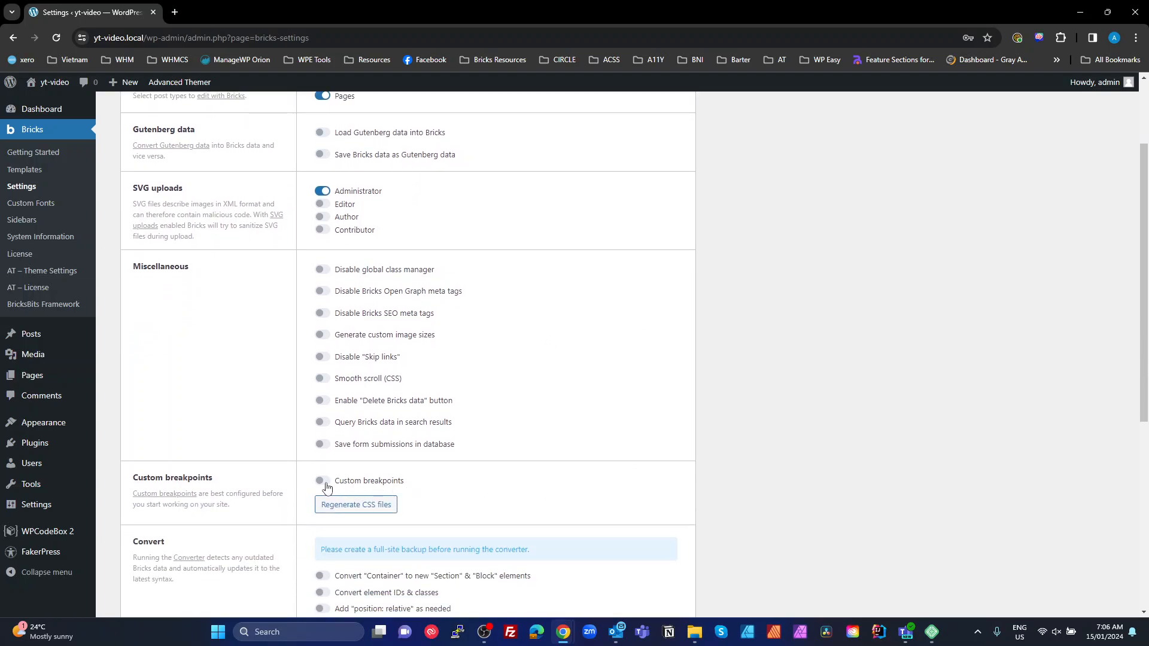
pyautogui.click(359, 505)
pyautogui.scroll(-4, 563, 476)
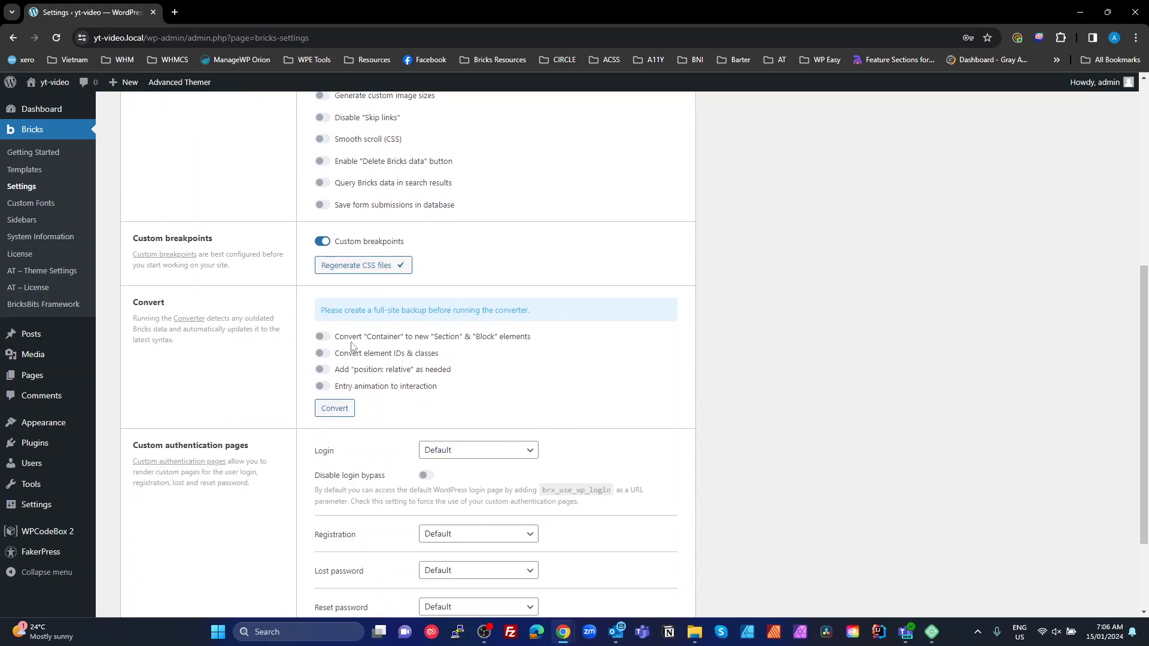
pyautogui.scroll(-2, 341, 458)
pyautogui.scroll(8, 362, 464)
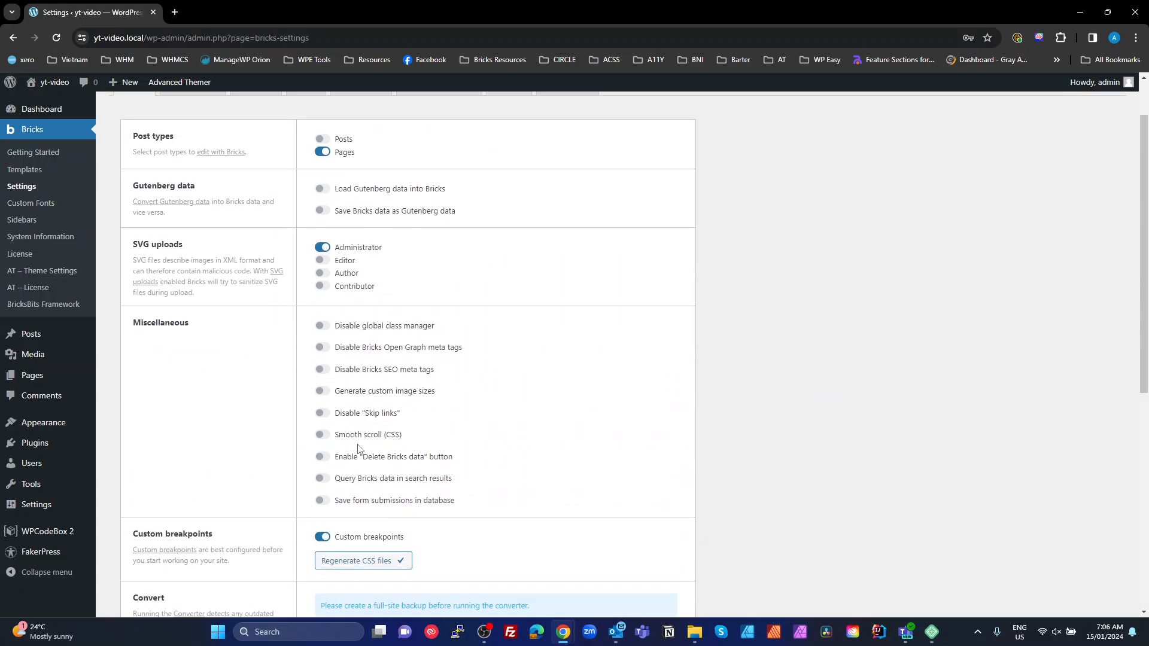
pyautogui.click(201, 151)
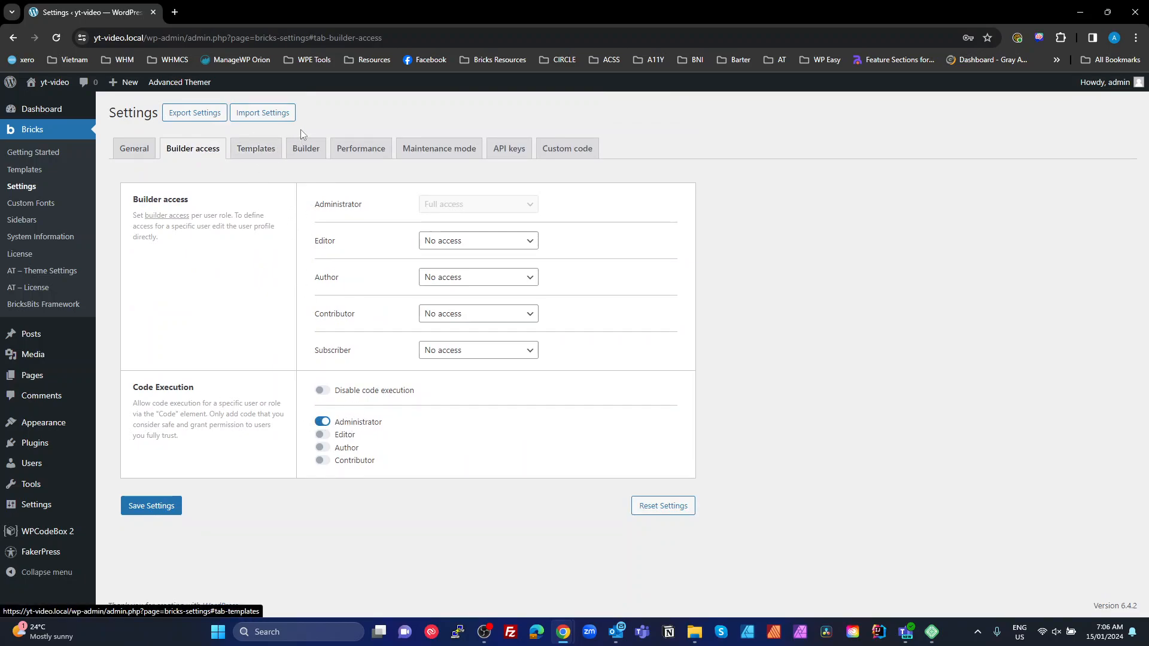
# On the Builder tab, make the logo link open in a new tab and disable element spacing
pyautogui.click(305, 150)
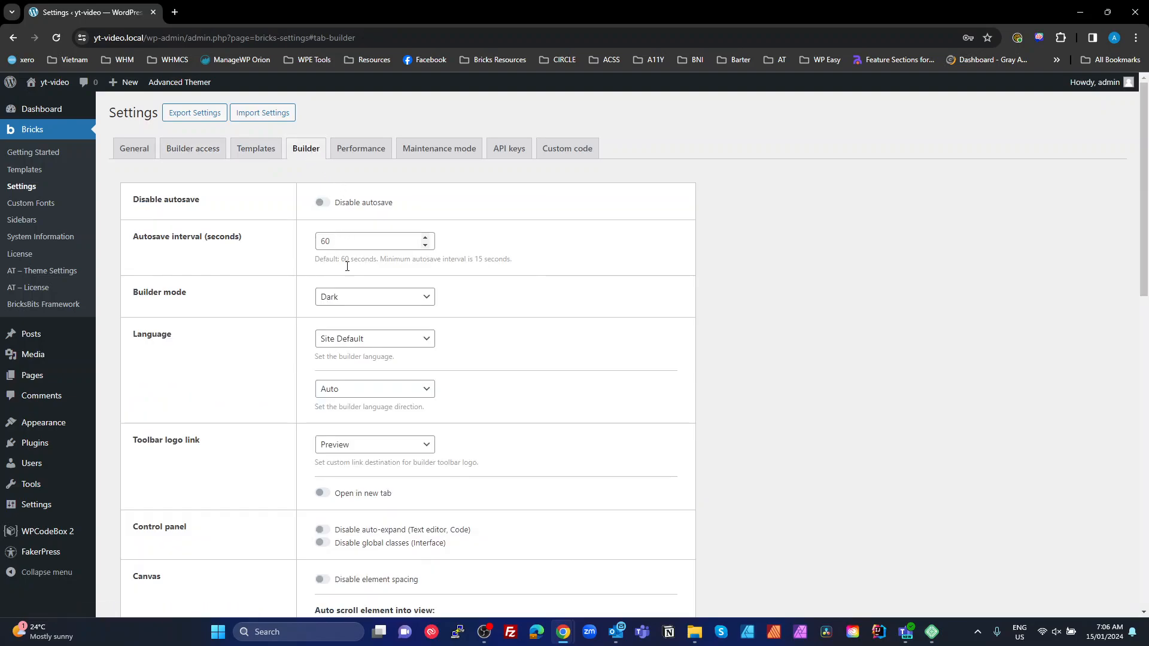
pyautogui.scroll(-3, 346, 323)
pyautogui.click(322, 313)
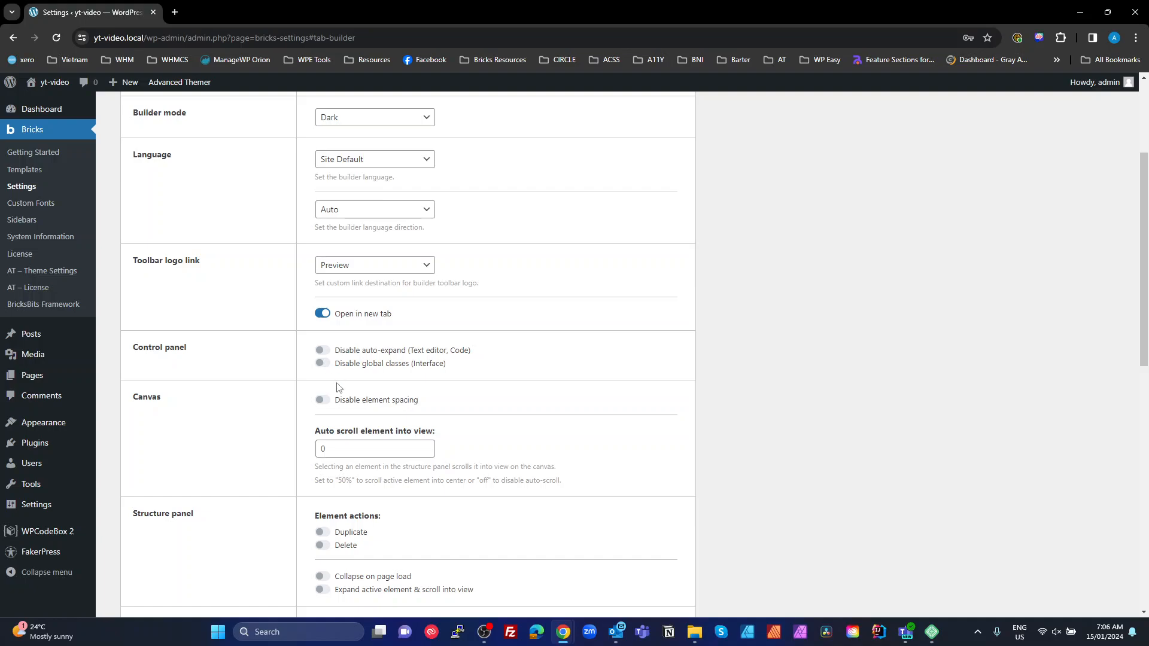
pyautogui.click(321, 401)
# Enable the Duplicate and Delete element actions and Expand active element & scroll into view
pyautogui.scroll(-1, 572, 439)
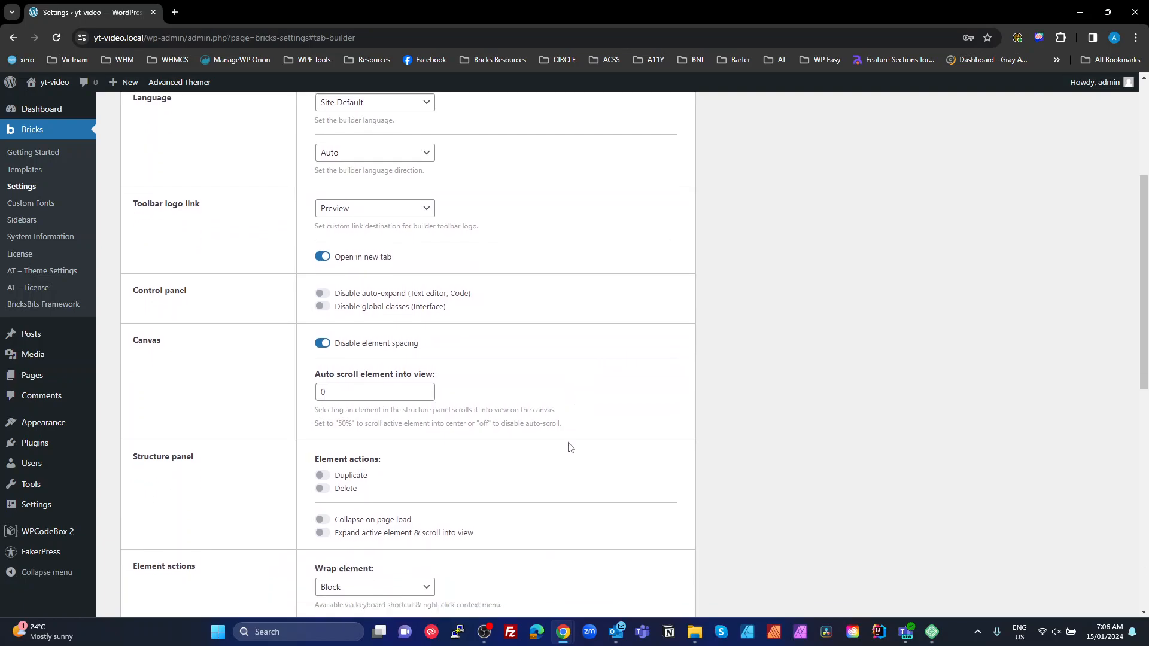
pyautogui.click(323, 472)
pyautogui.click(323, 485)
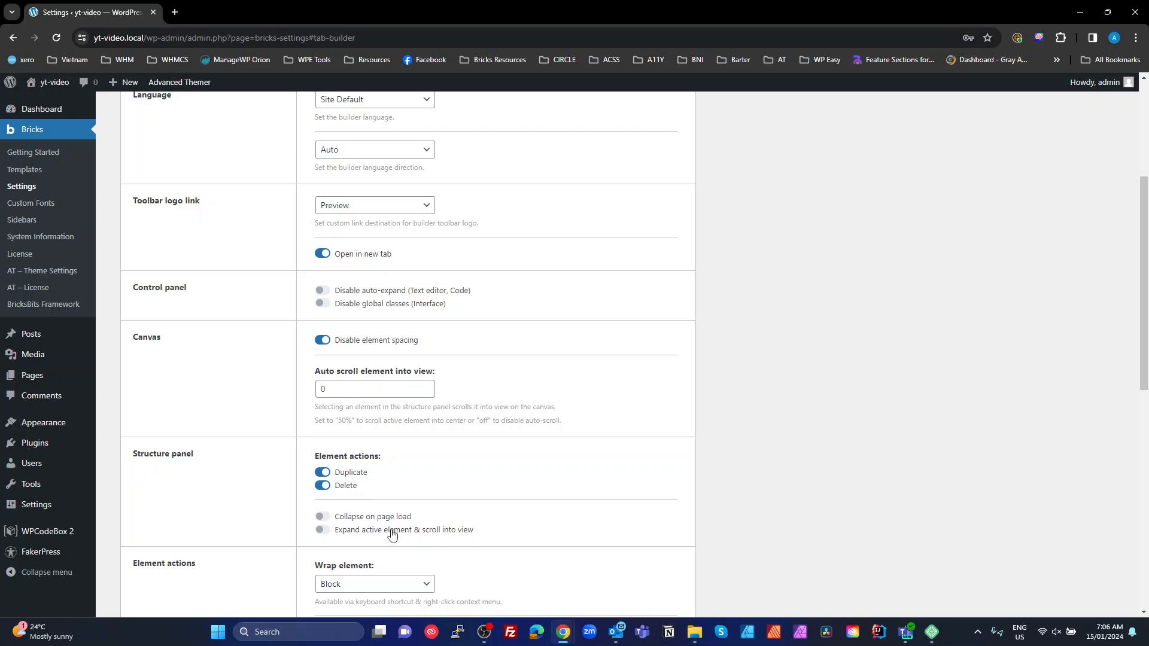
pyautogui.click(332, 532)
pyautogui.scroll(-5, 435, 531)
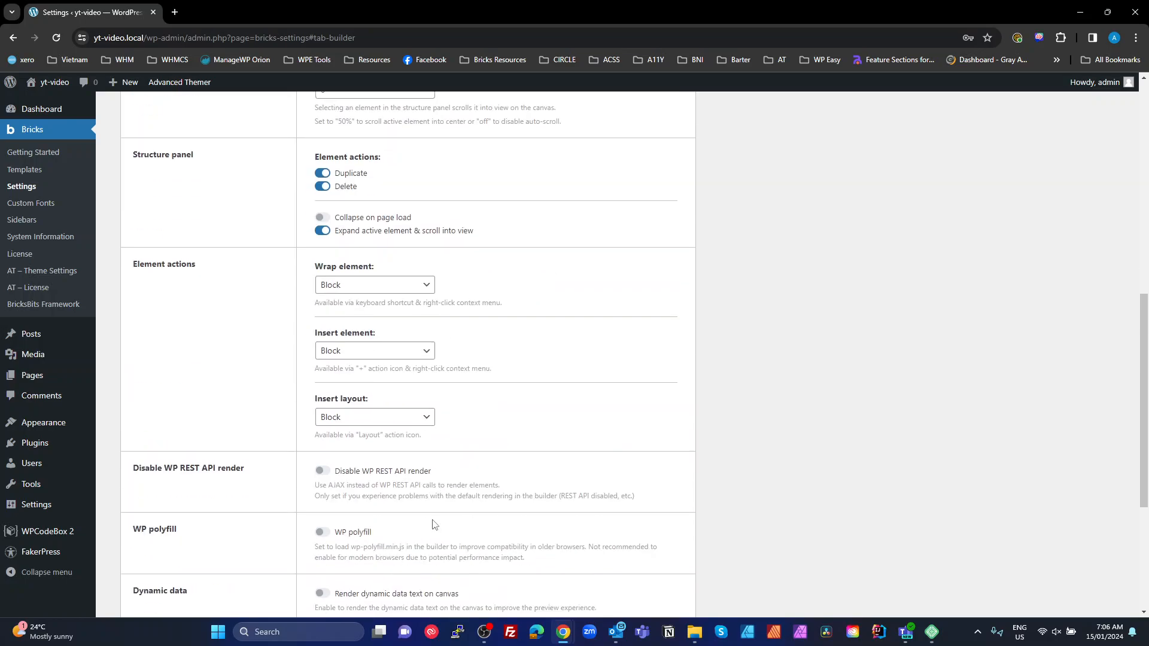
pyautogui.scroll(-4, 356, 418)
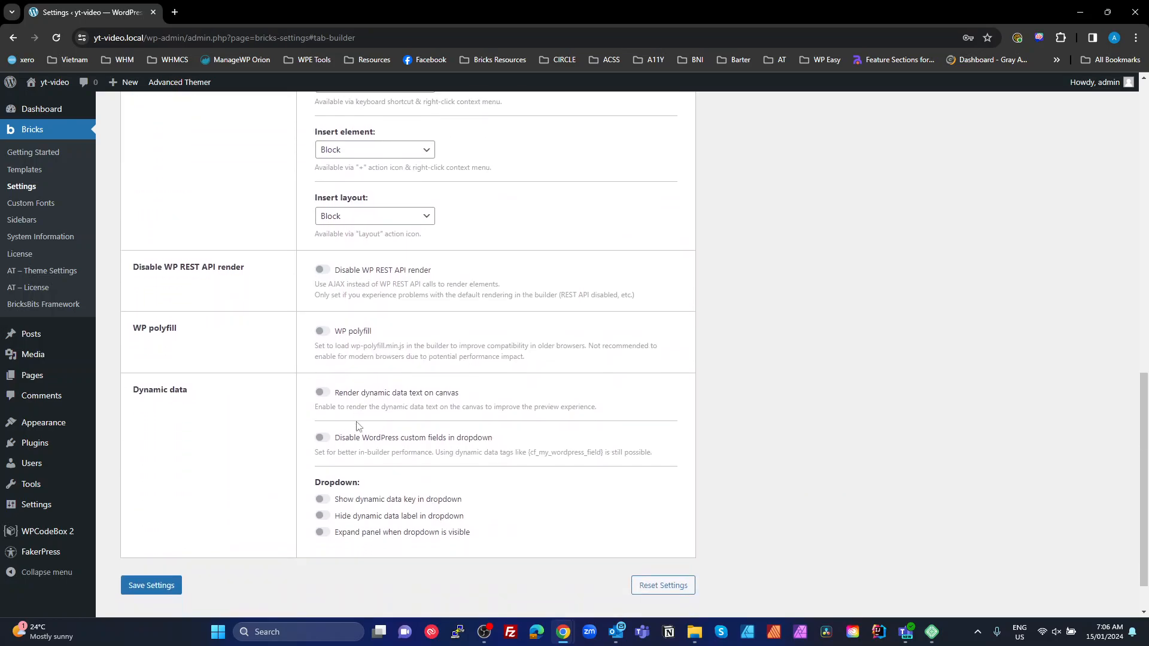
pyautogui.scroll(15, 357, 466)
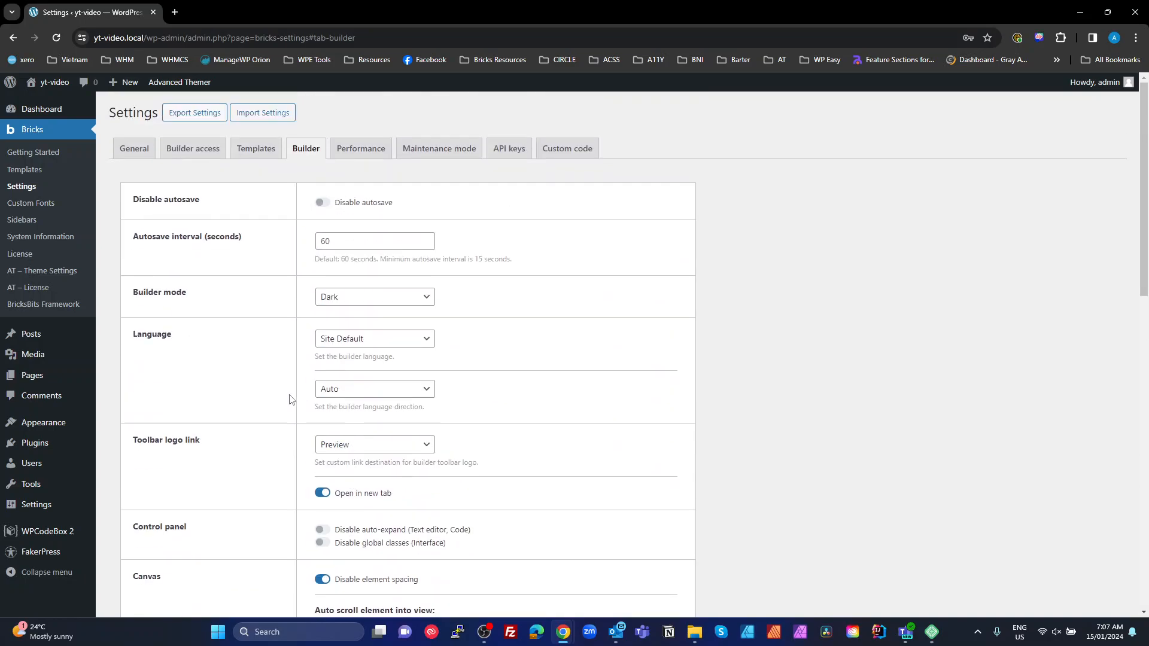
# Save the Bricks settings from the Performance tab, leaving all performance options at defaults
pyautogui.click(377, 148)
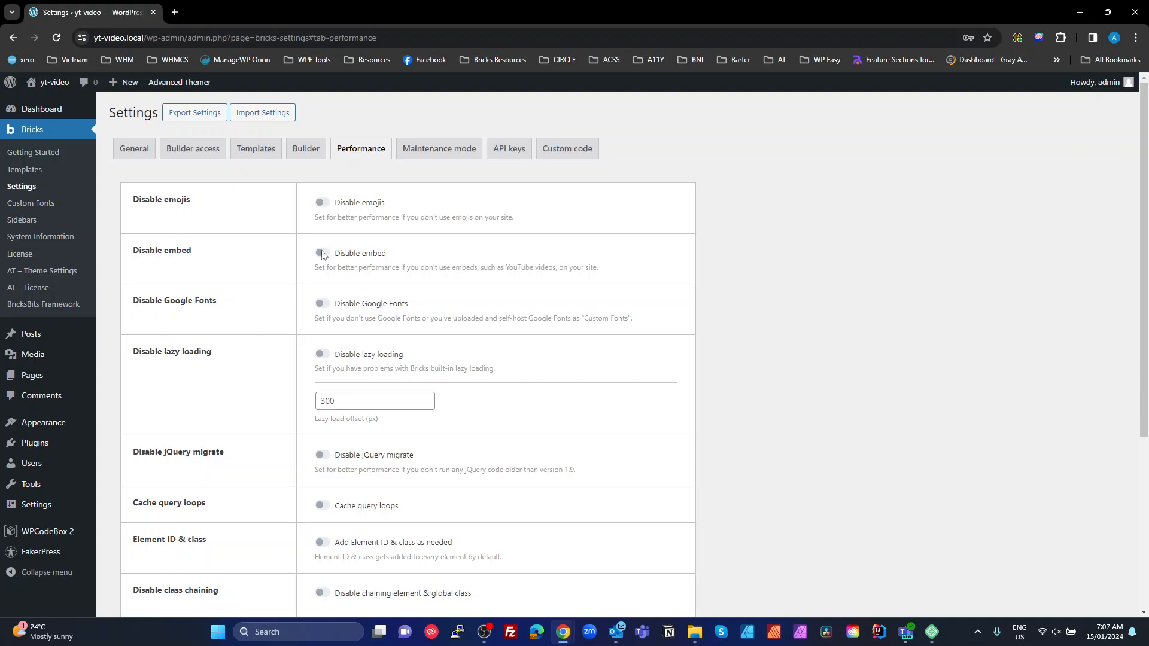
pyautogui.scroll(-3, 458, 317)
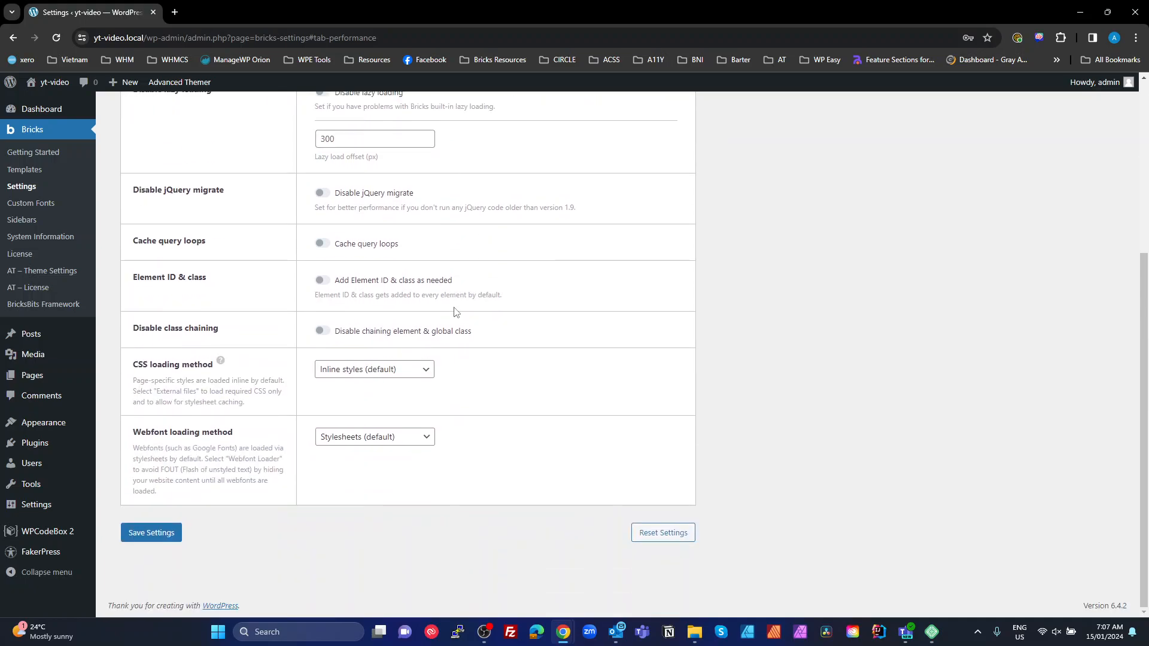
pyautogui.scroll(3, 460, 359)
pyautogui.scroll(-4, 465, 538)
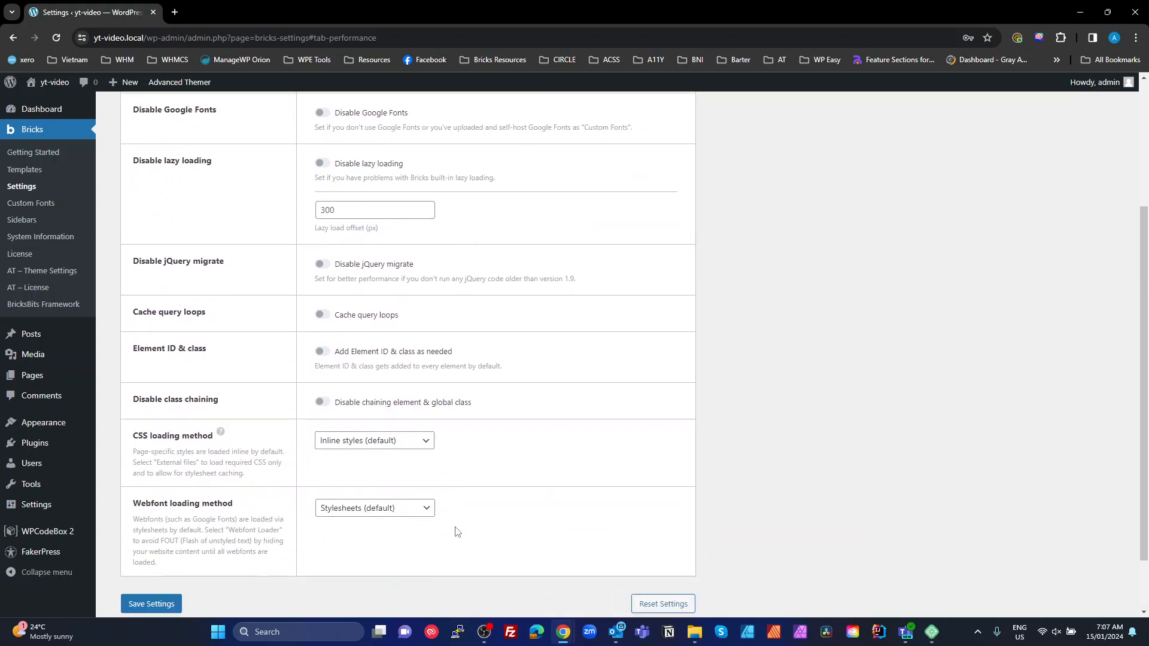
pyautogui.scroll(4, 419, 477)
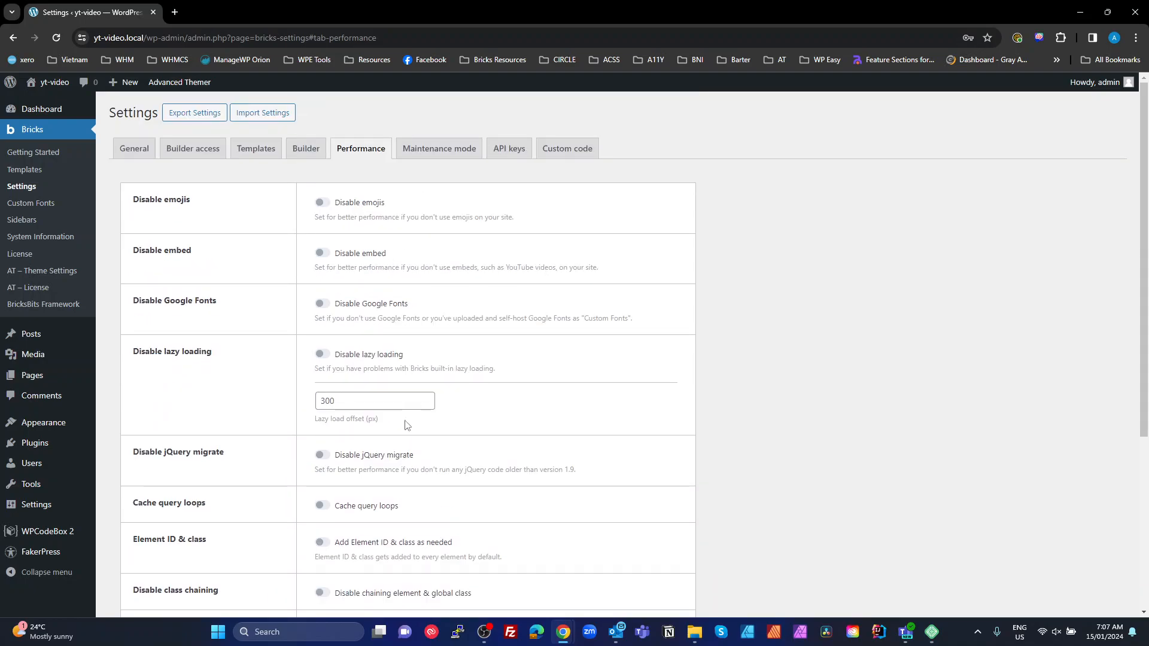
pyautogui.scroll(-3, 414, 371)
pyautogui.scroll(1, 419, 389)
pyautogui.scroll(-2, 419, 388)
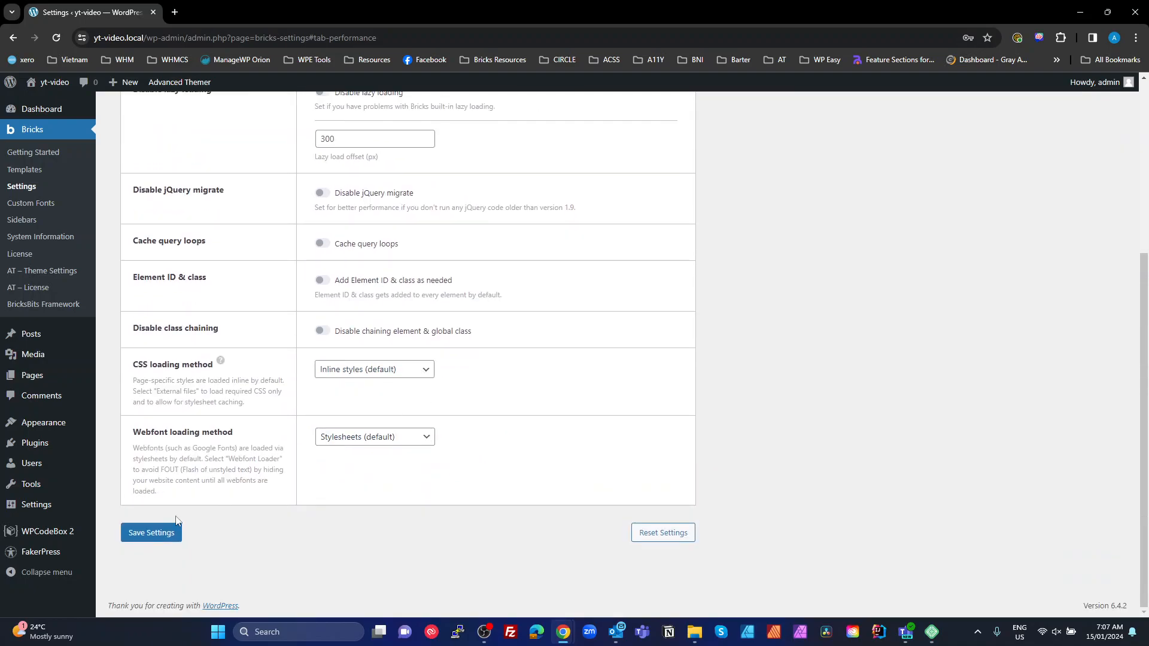
pyautogui.click(167, 539)
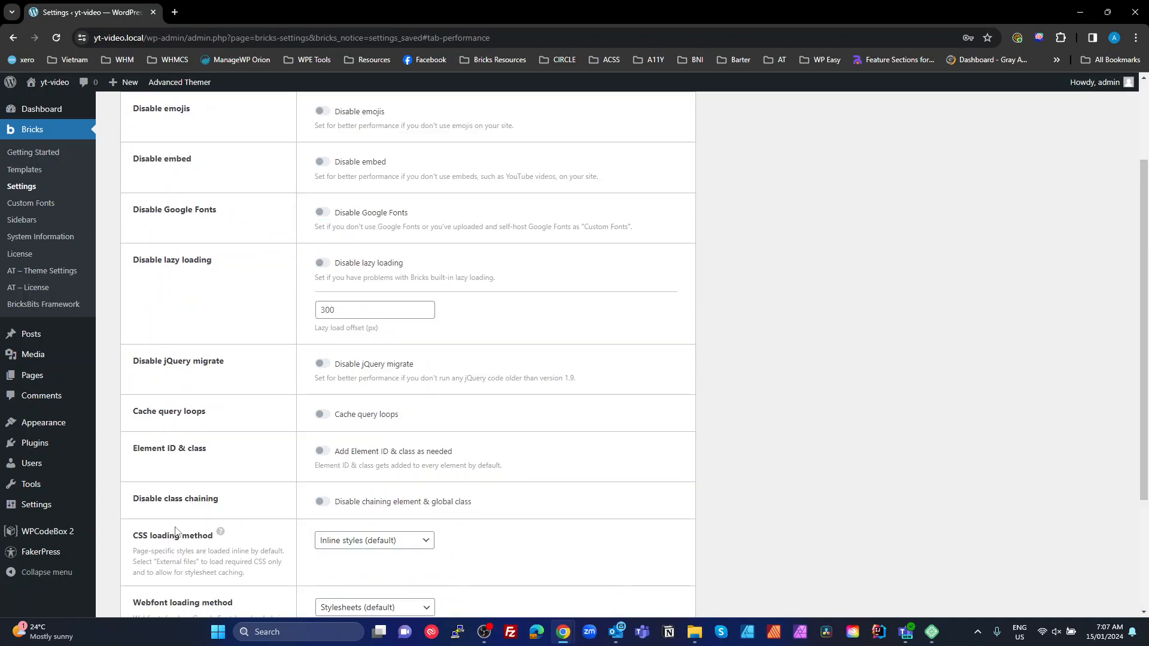
pyautogui.scroll(2, 295, 318)
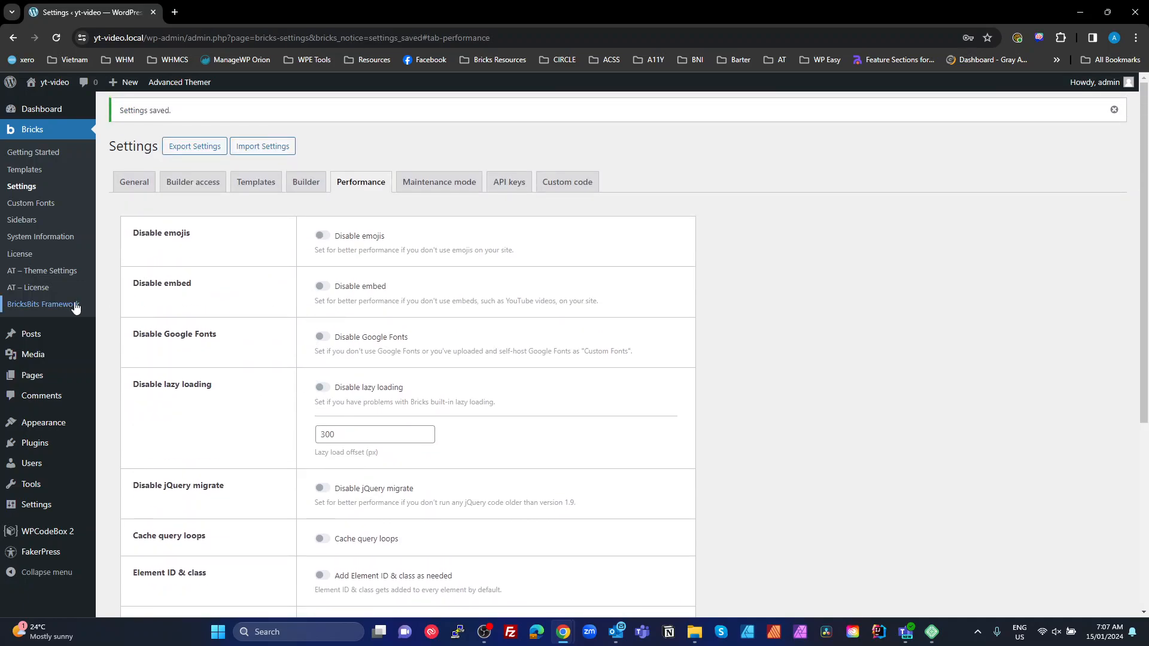
# In Advanced Themer theme settings, turn off Global Colors, Global & Theme CSS Variables, and Classes & Styles
pyautogui.click(45, 274)
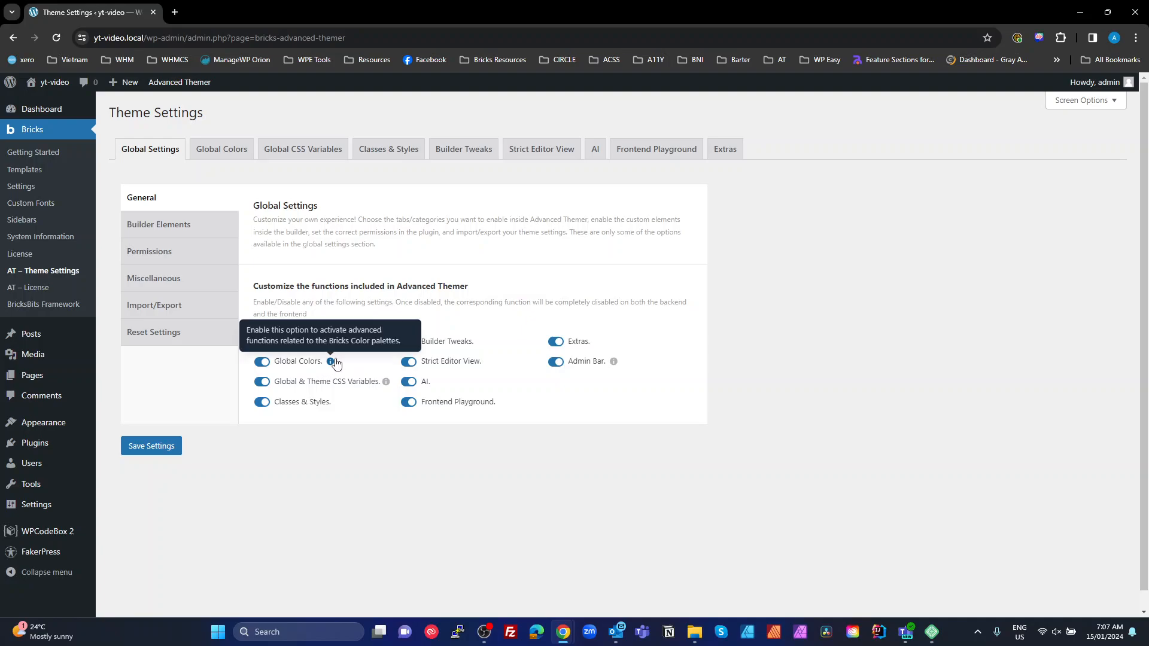
pyautogui.click(262, 362)
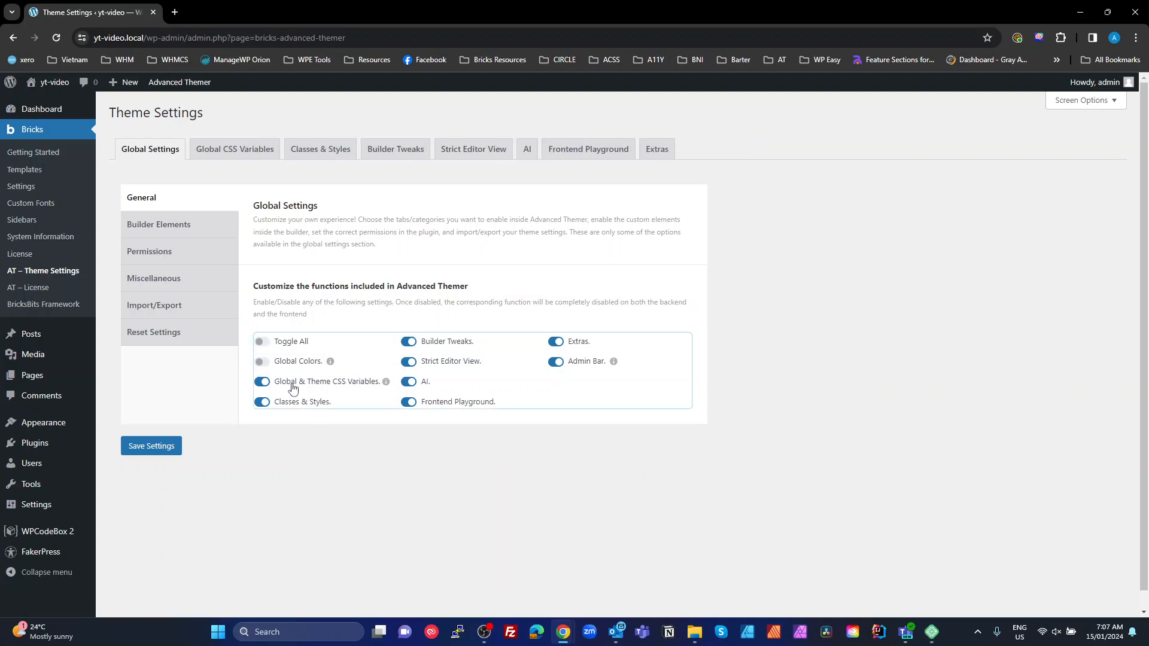
pyautogui.click(264, 382)
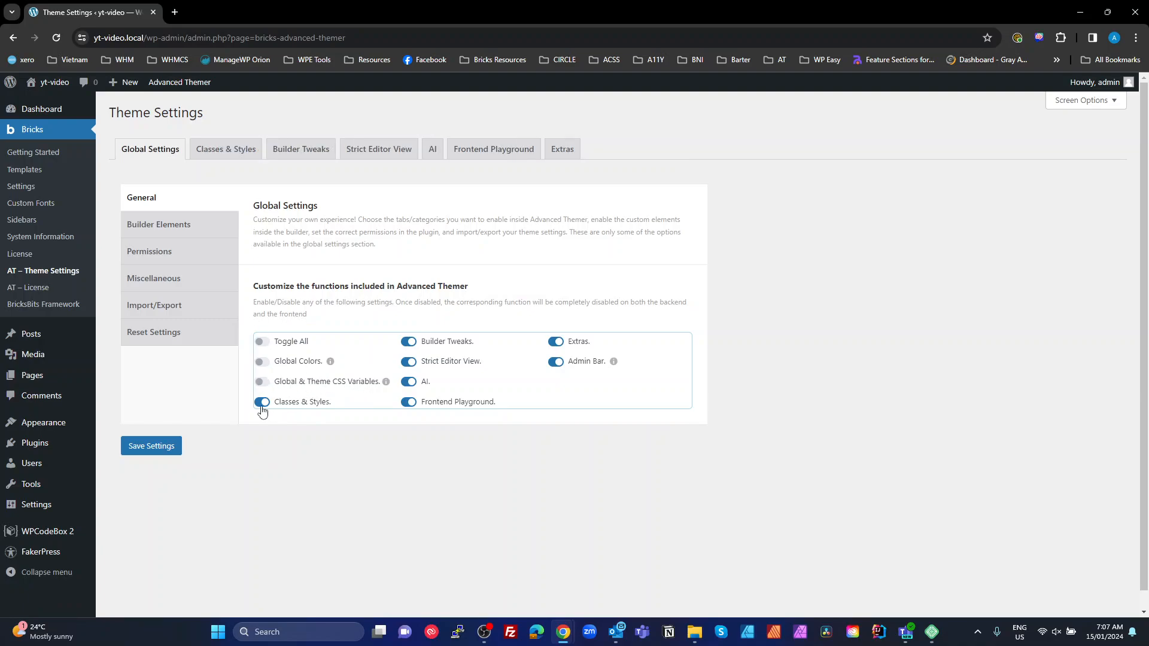
pyautogui.click(217, 157)
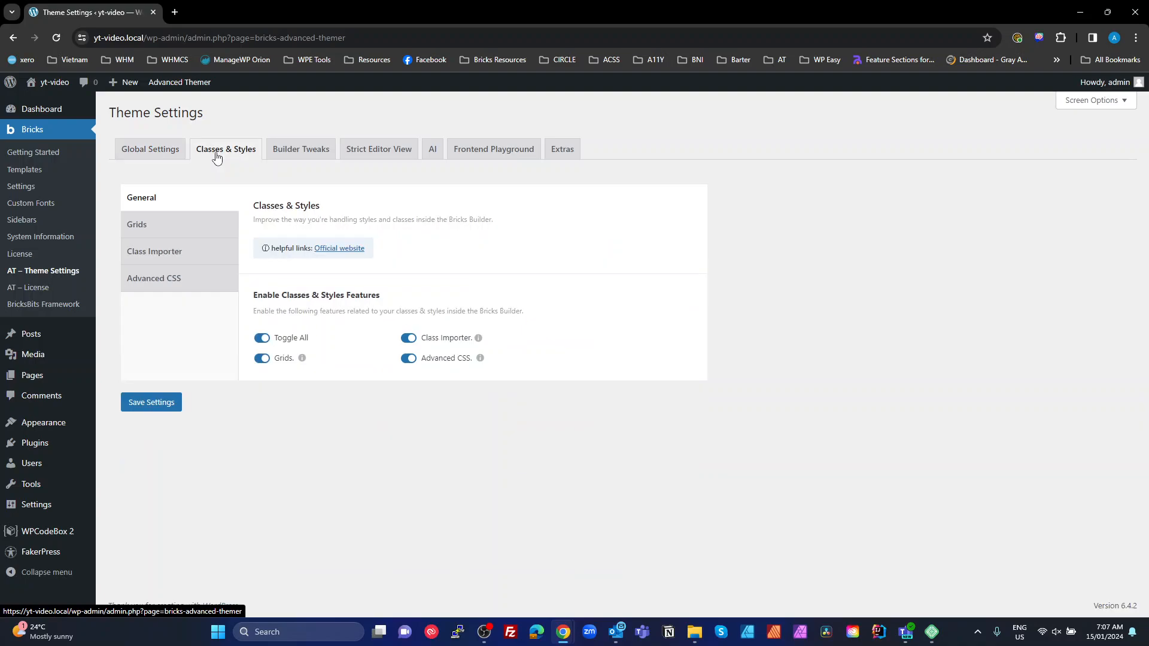
pyautogui.click(154, 149)
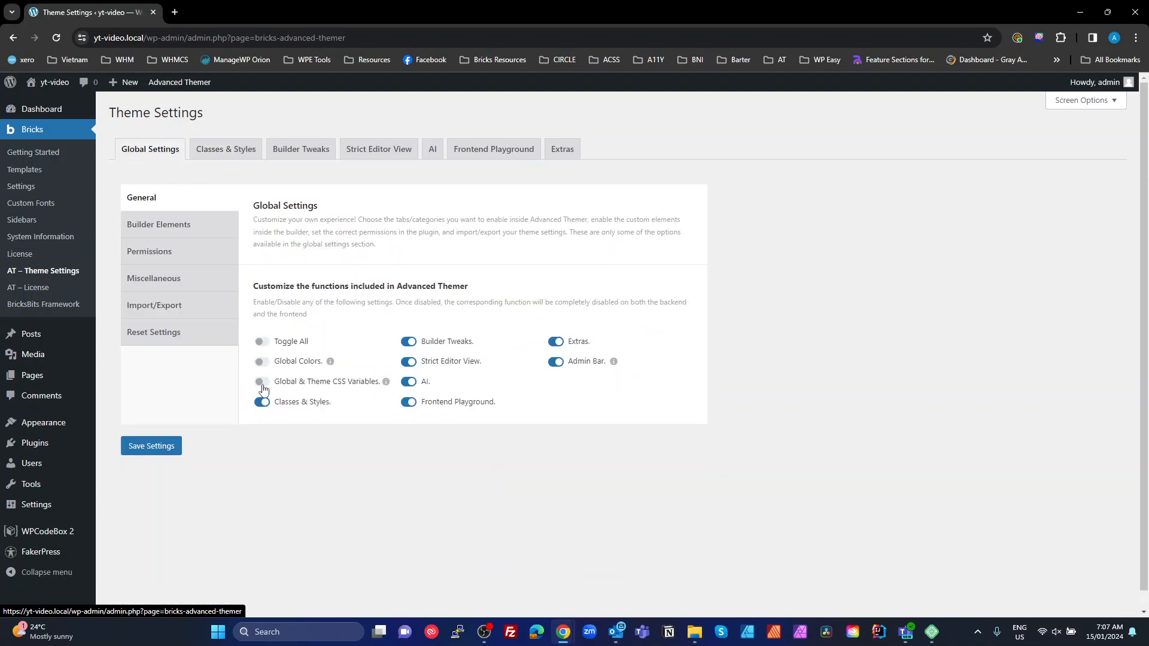
pyautogui.click(261, 402)
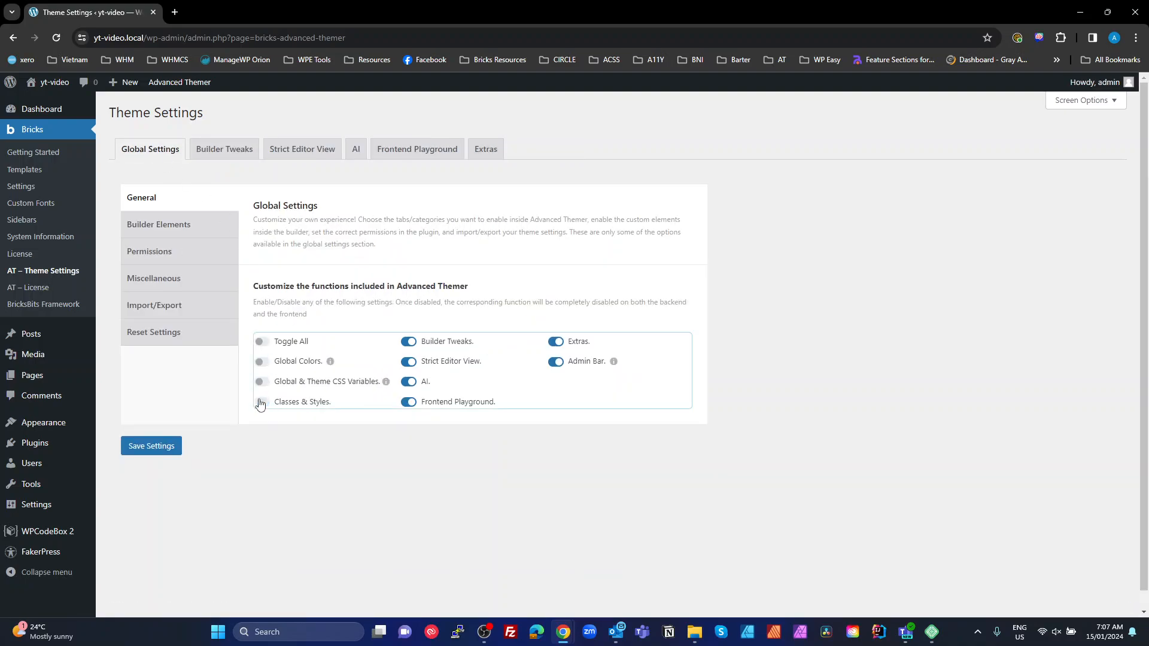
# Turn off Strict Editor View, AI, Frontend Playground and Extras
pyautogui.click(411, 363)
pyautogui.click(409, 383)
pyautogui.click(410, 403)
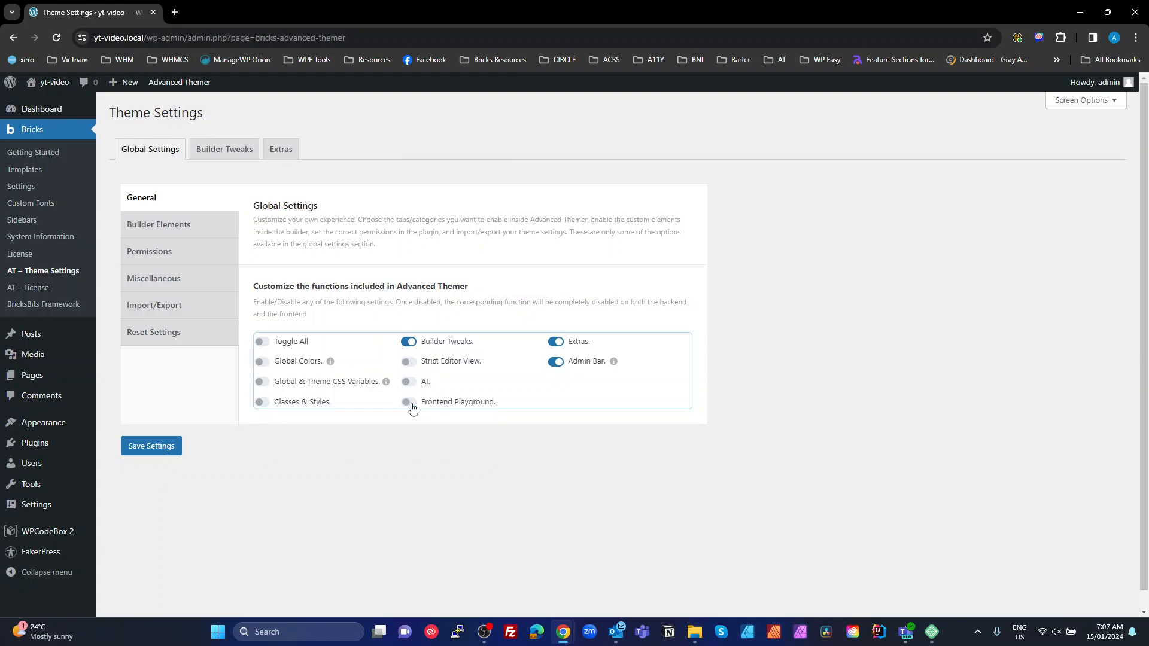
pyautogui.click(556, 343)
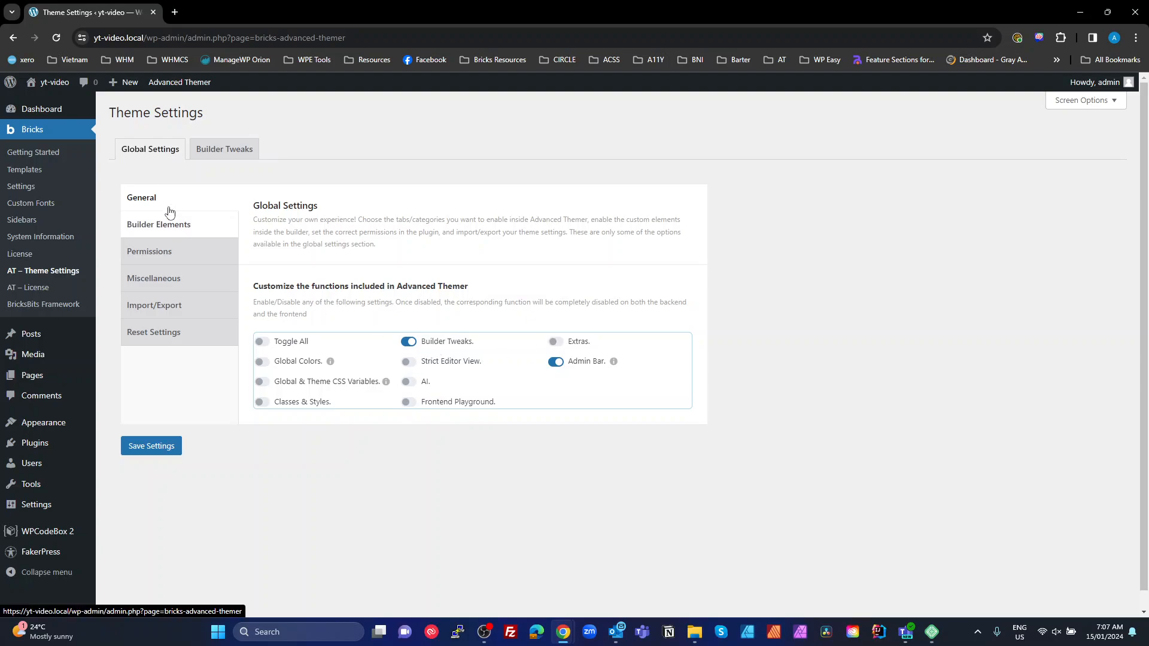
# Review the Builder Elements settings, where every Bricks element is enabled
pyautogui.click(177, 229)
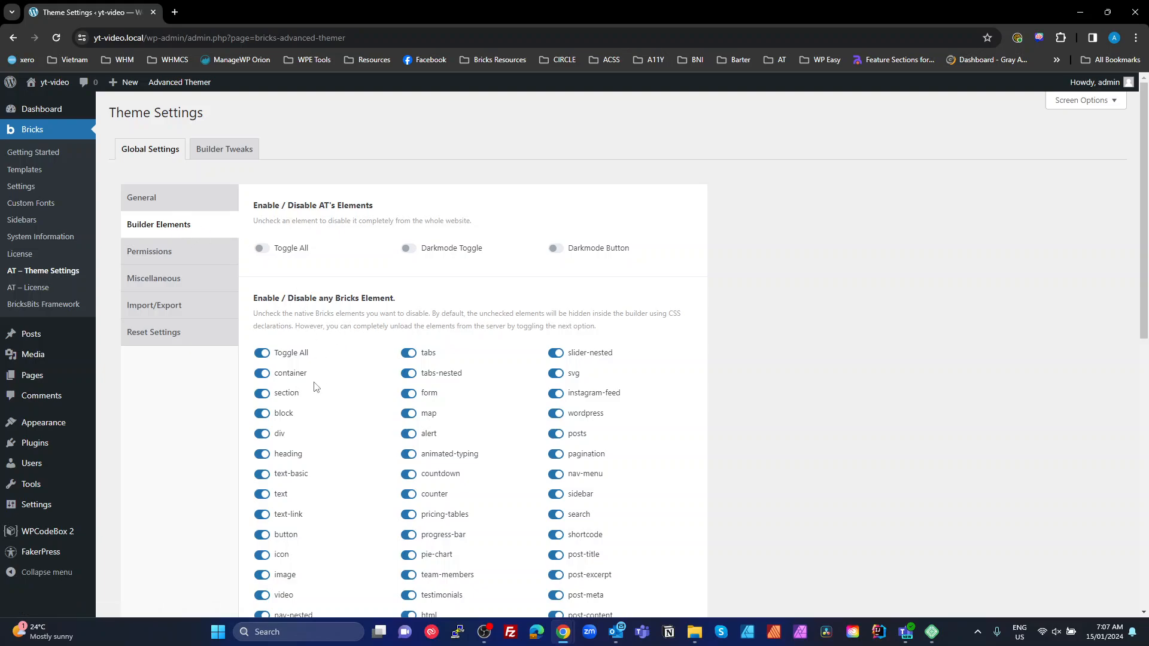
pyautogui.scroll(-9, 342, 380)
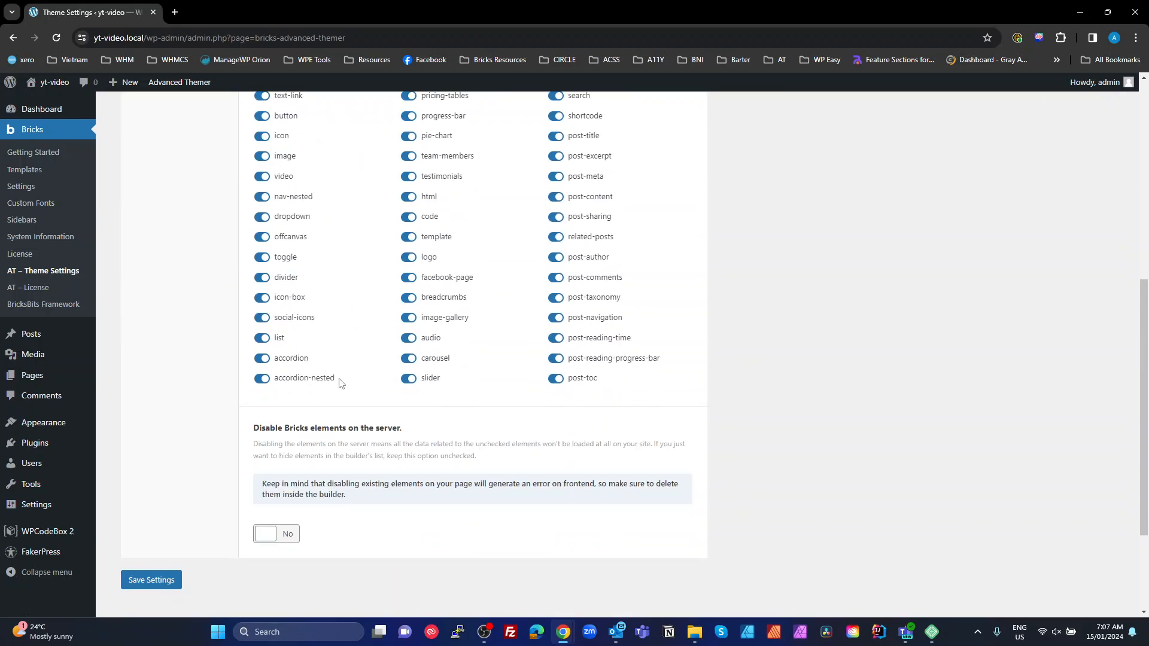
pyautogui.scroll(5, 341, 382)
pyautogui.scroll(-5, 340, 382)
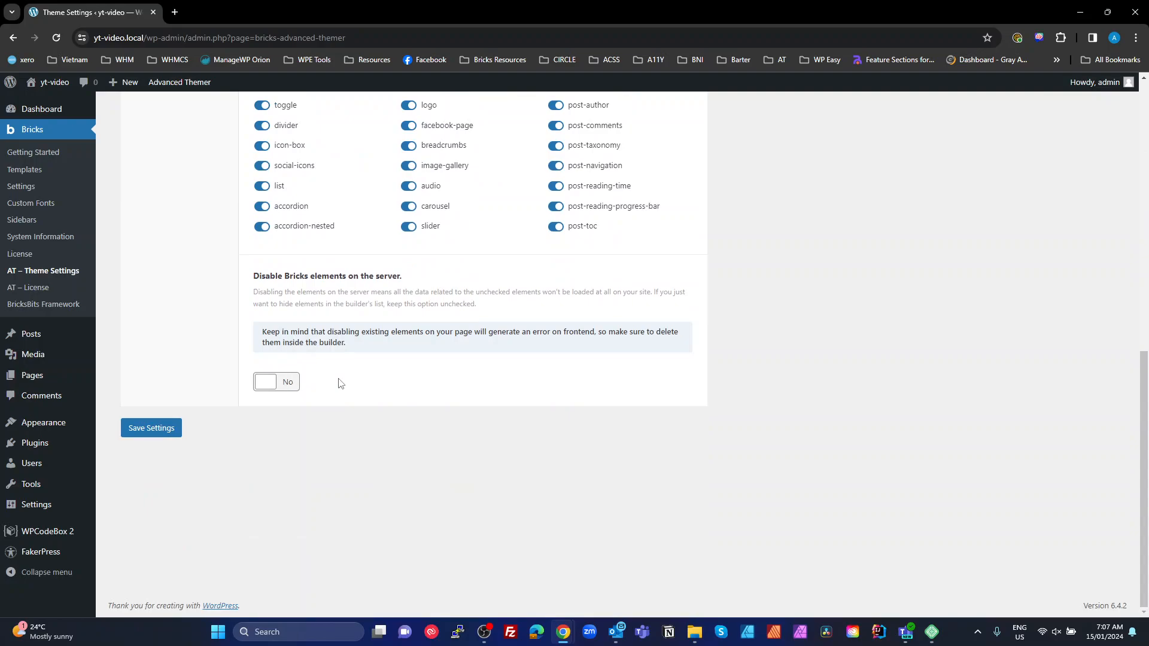
pyautogui.scroll(10, 339, 383)
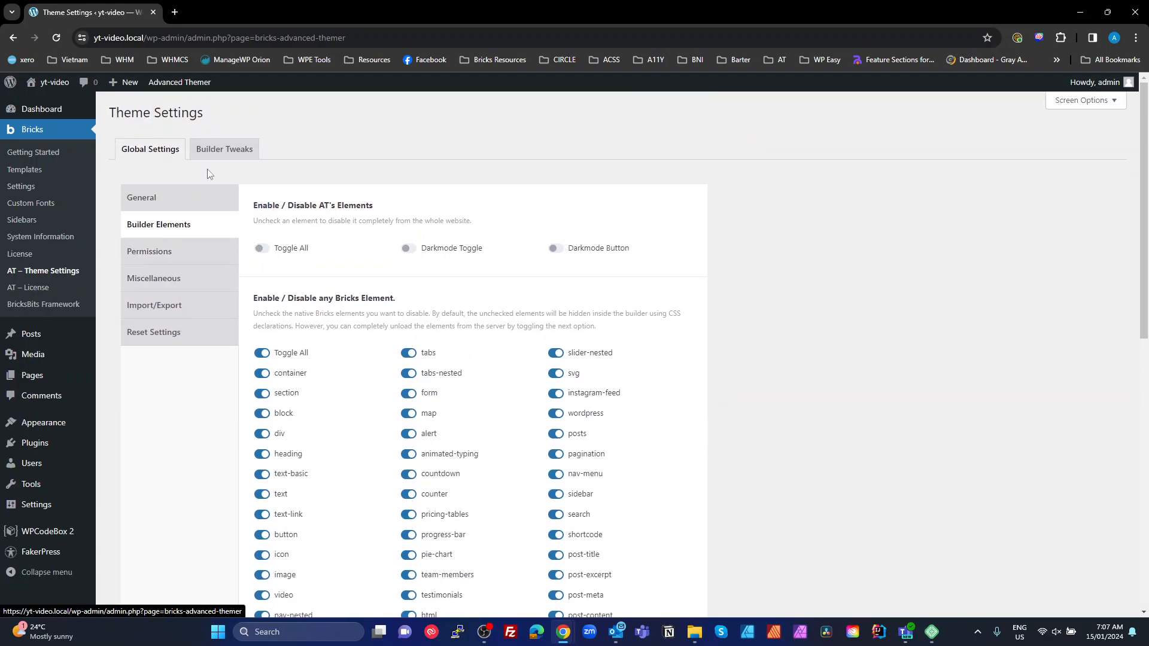
# Enable the Grid Guide, Responsive Helper, New Tab Link and Class Manager topbar tools
pyautogui.click(210, 149)
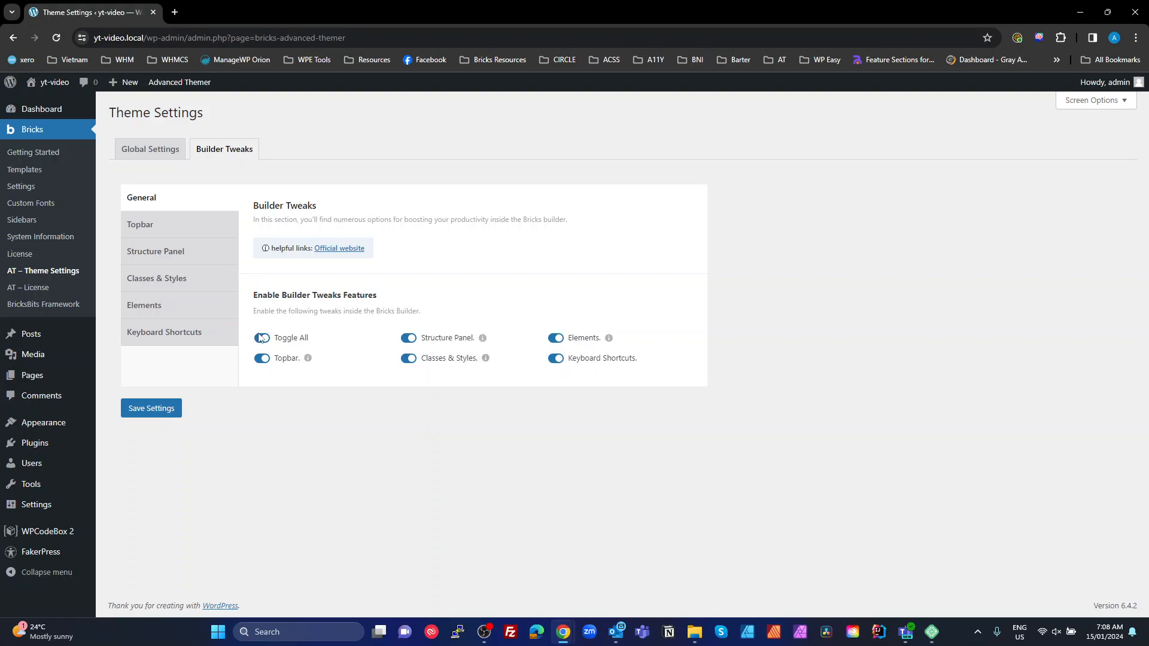
pyautogui.click(144, 225)
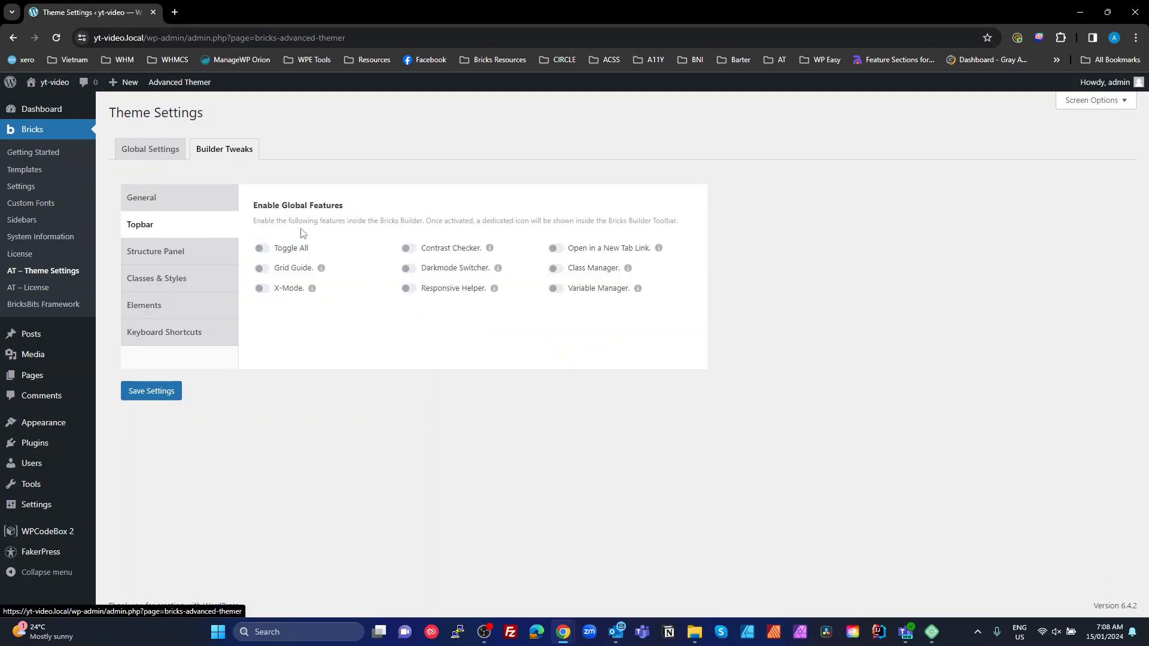
pyautogui.click(261, 269)
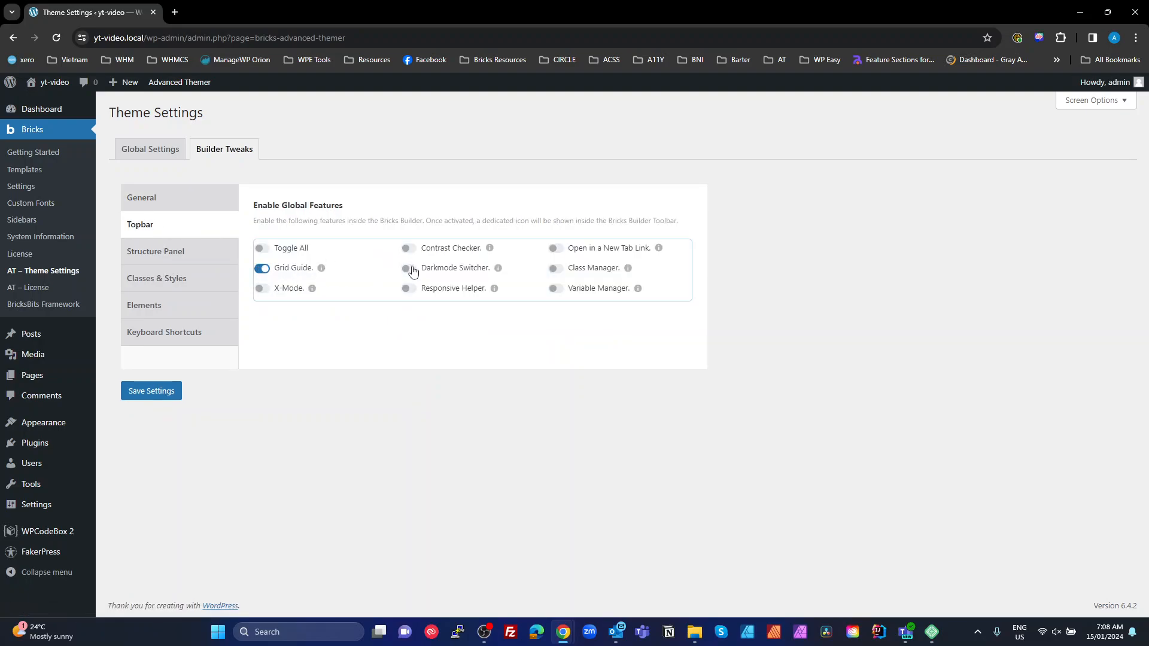
pyautogui.click(409, 289)
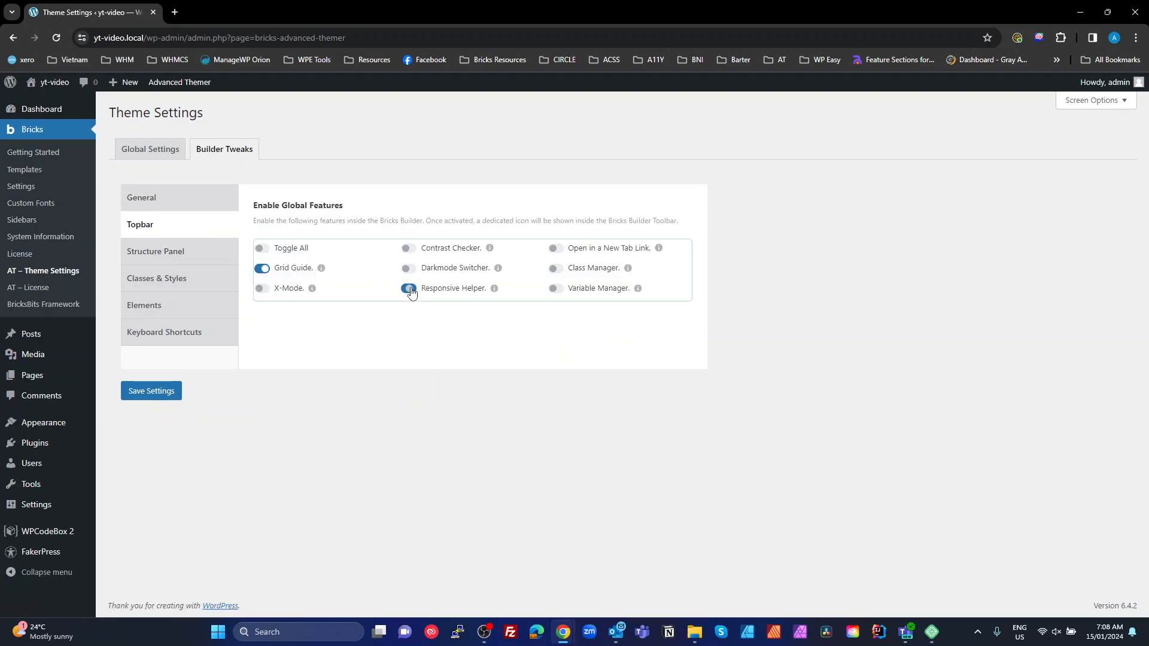
pyautogui.click(555, 248)
pyautogui.click(556, 269)
# Enable Structure Helper and add Component Class Manager and the text/heading converter to the contextual menu
pyautogui.click(153, 252)
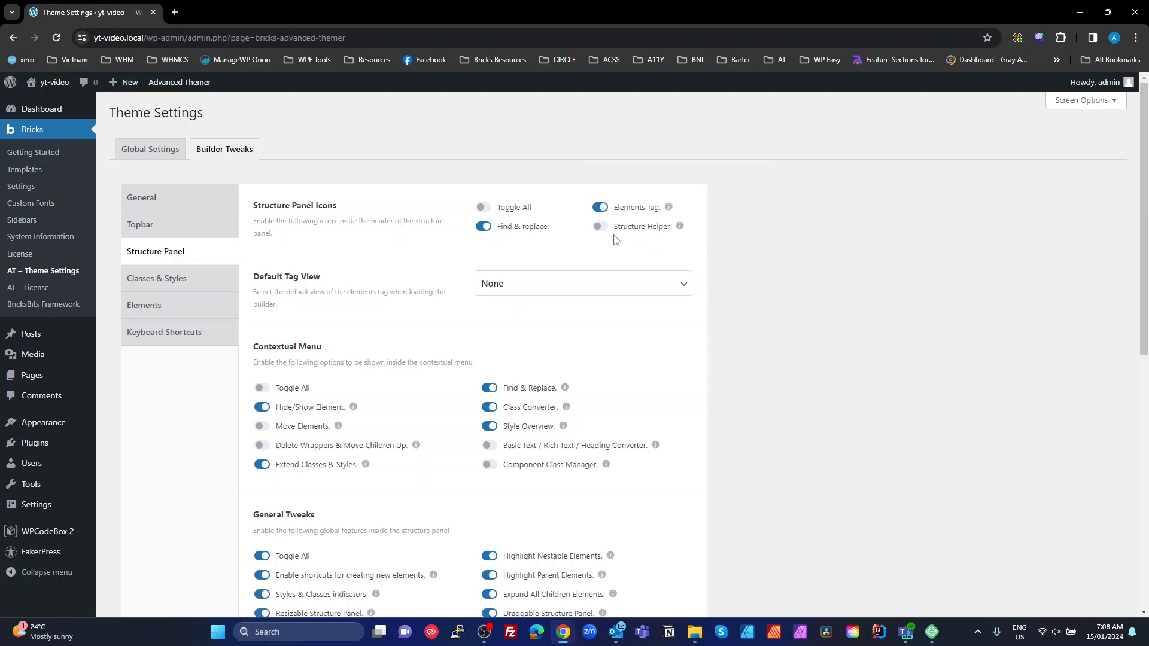
pyautogui.click(599, 226)
pyautogui.scroll(-2, 562, 359)
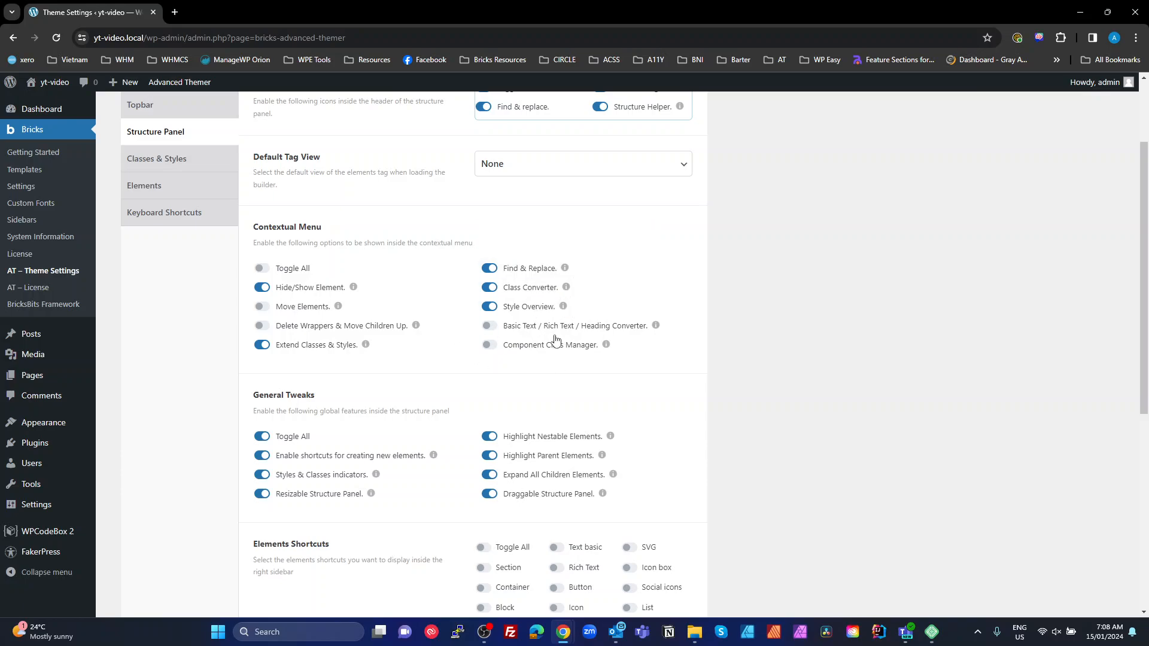
pyautogui.click(490, 345)
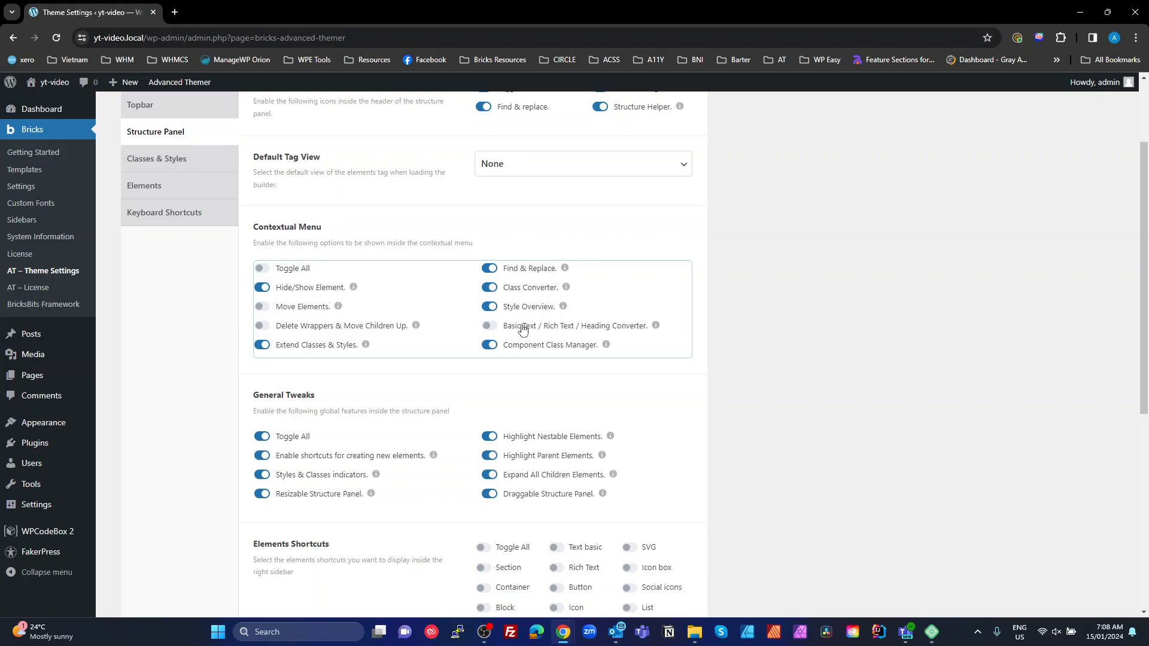
pyautogui.click(489, 325)
# Enable all element shortcuts in the Structure Panel
pyautogui.scroll(-1, 503, 355)
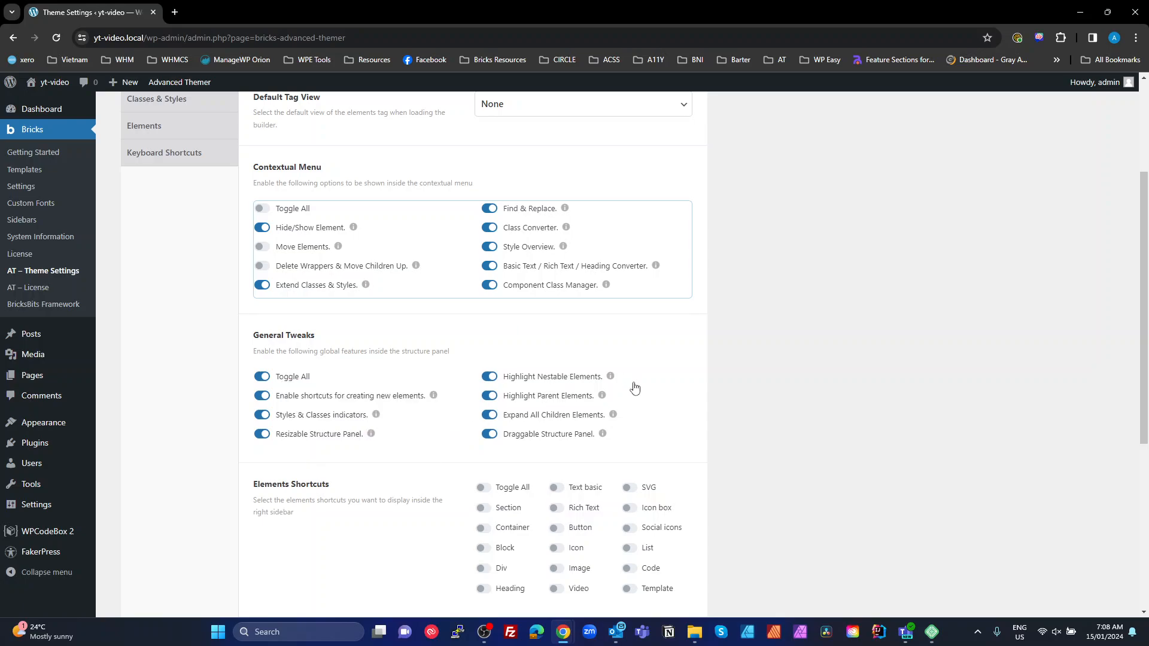
pyautogui.scroll(-3, 600, 383)
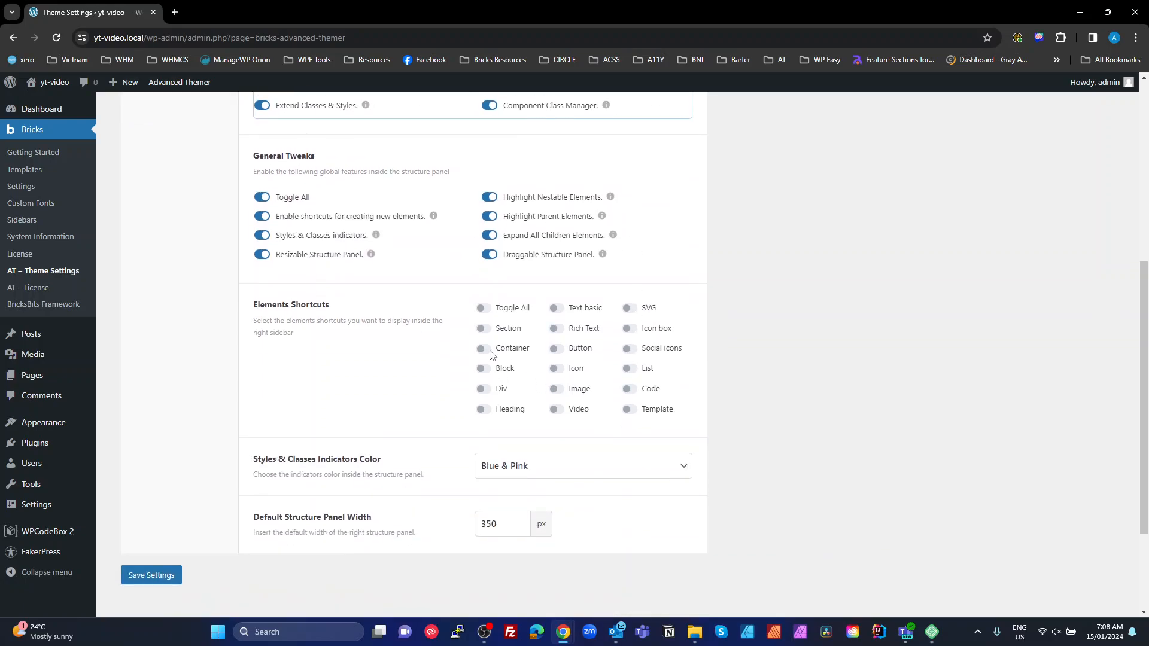
pyautogui.click(484, 310)
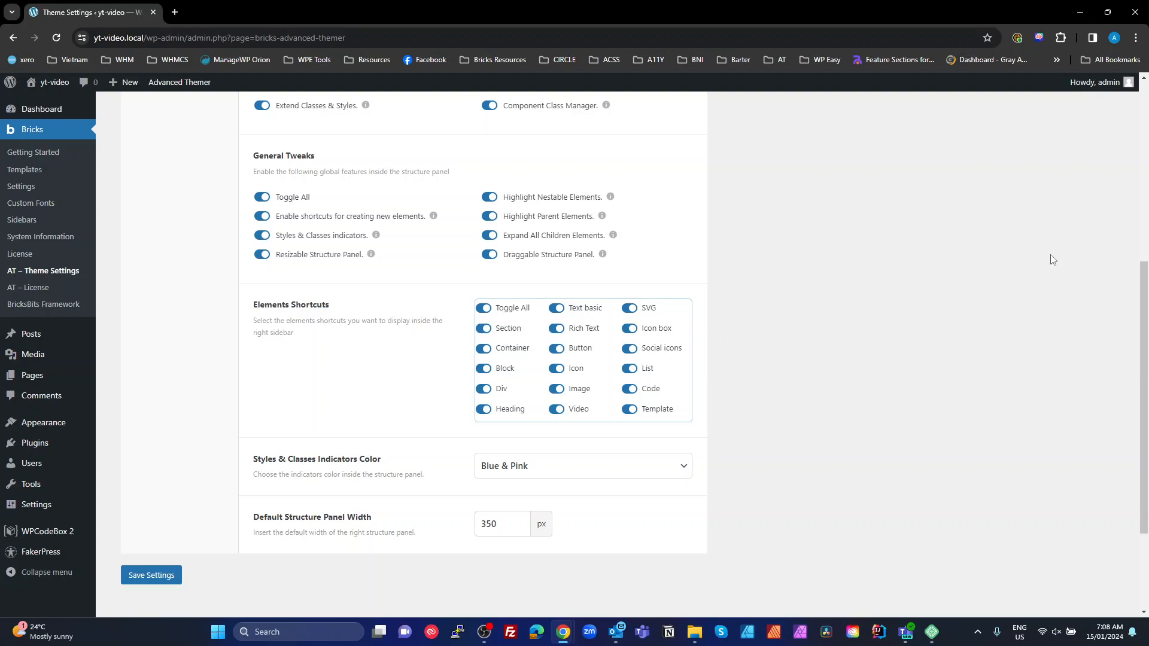
pyautogui.scroll(4, 597, 388)
pyautogui.scroll(2, 597, 388)
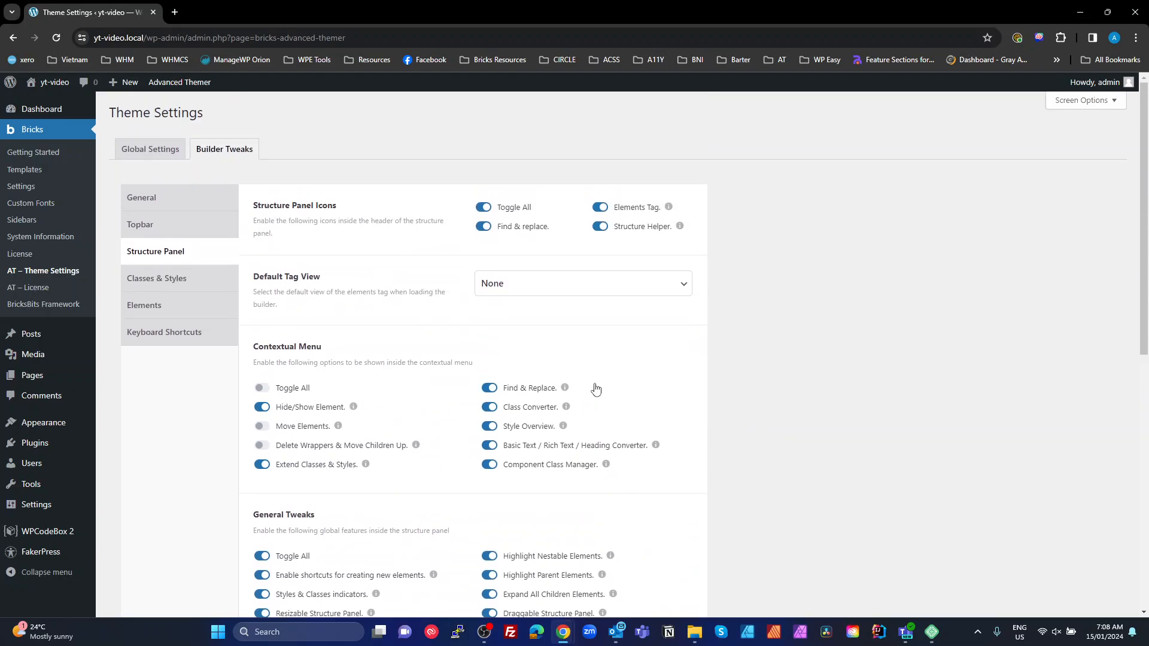
pyautogui.scroll(-5, 595, 388)
pyautogui.scroll(6, 595, 388)
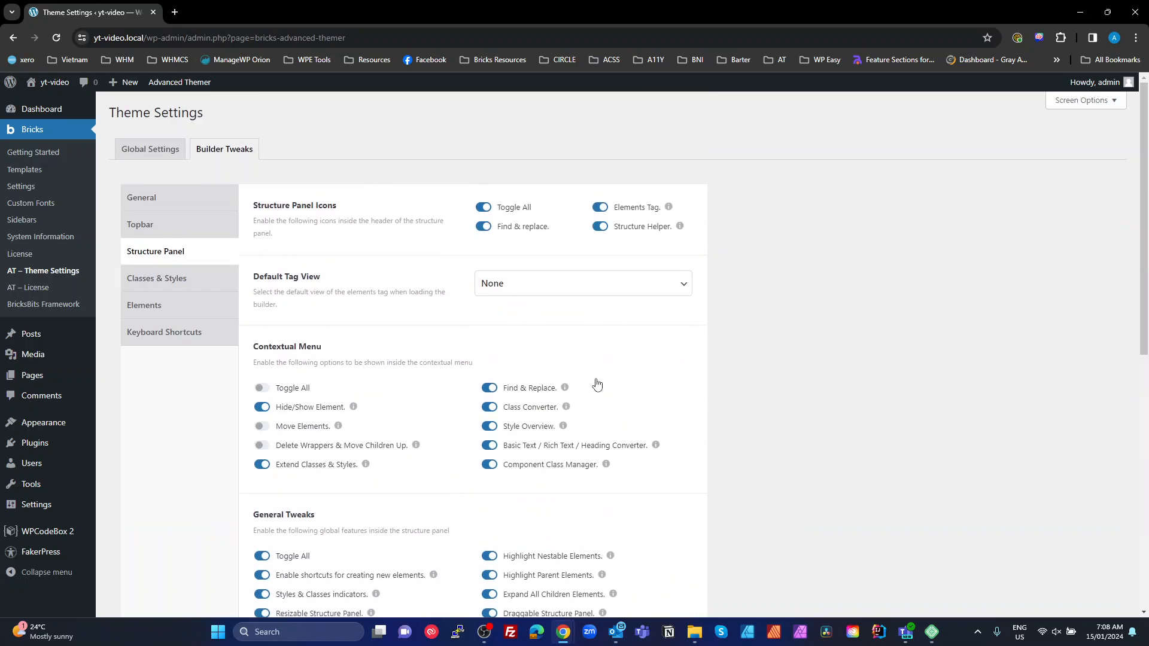
# Enable every Classes & Styles tweak, then switch off Auto-focus on the First Unlocked Class
pyautogui.click(200, 282)
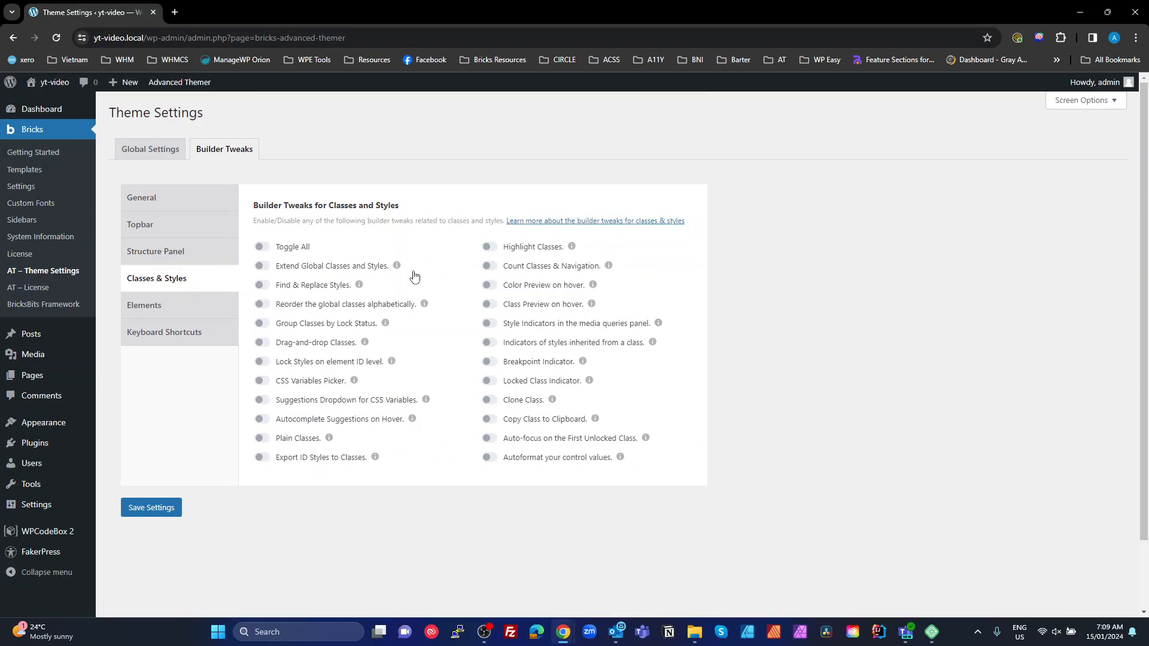
pyautogui.click(262, 248)
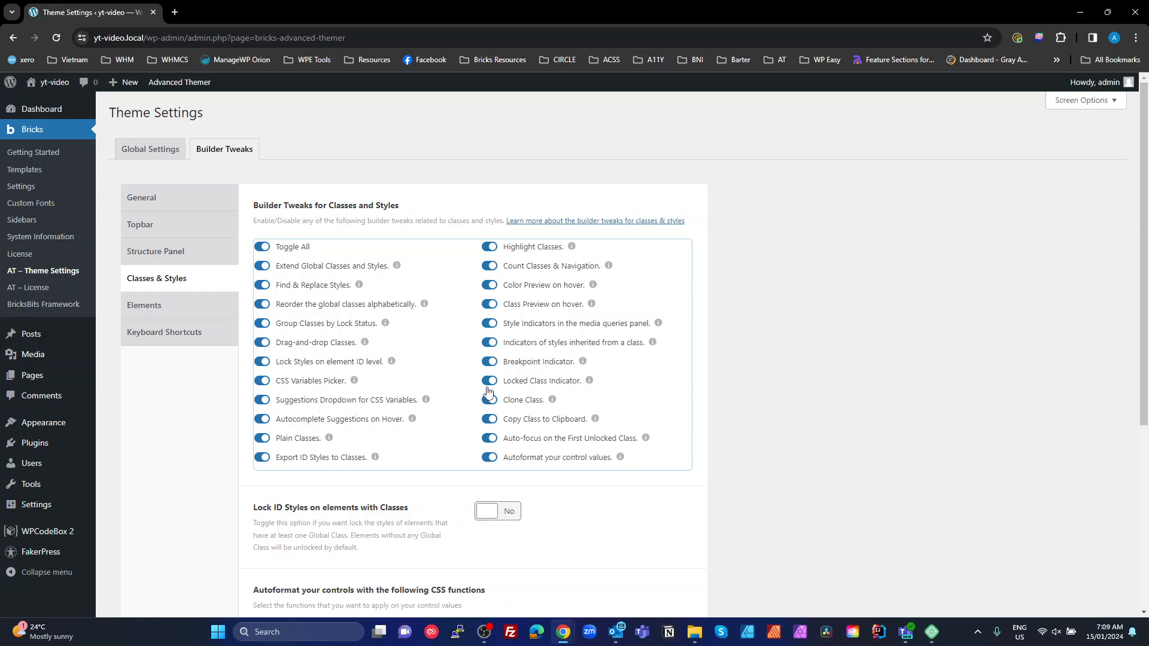
pyautogui.click(494, 440)
pyautogui.scroll(-3, 552, 404)
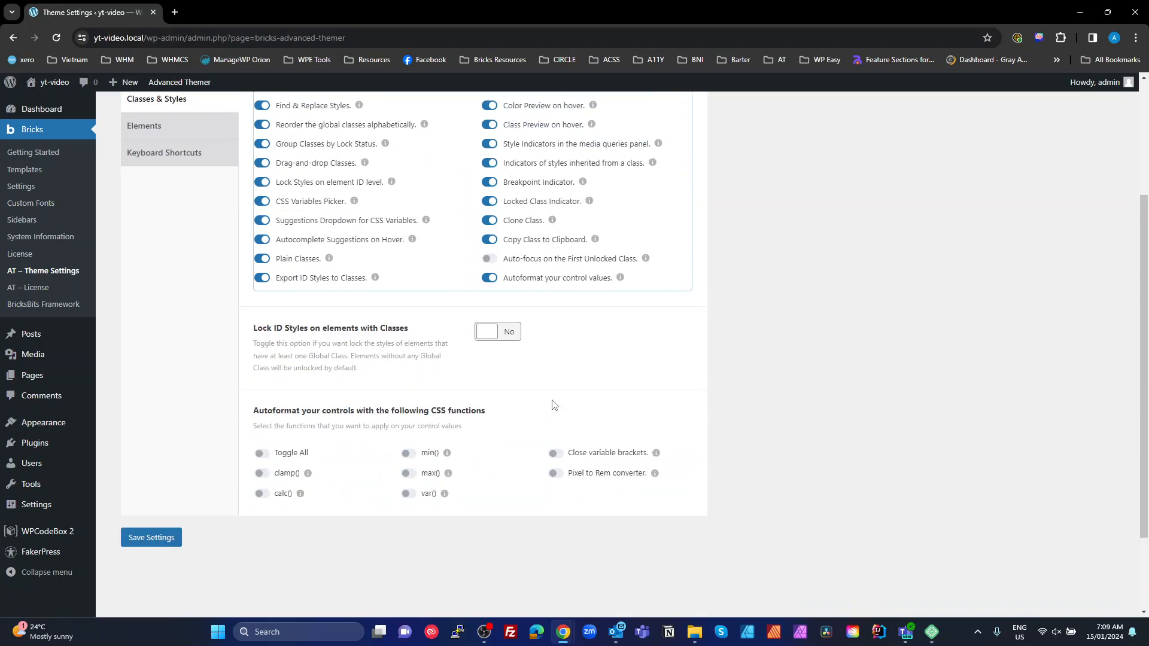
pyautogui.scroll(2, 557, 413)
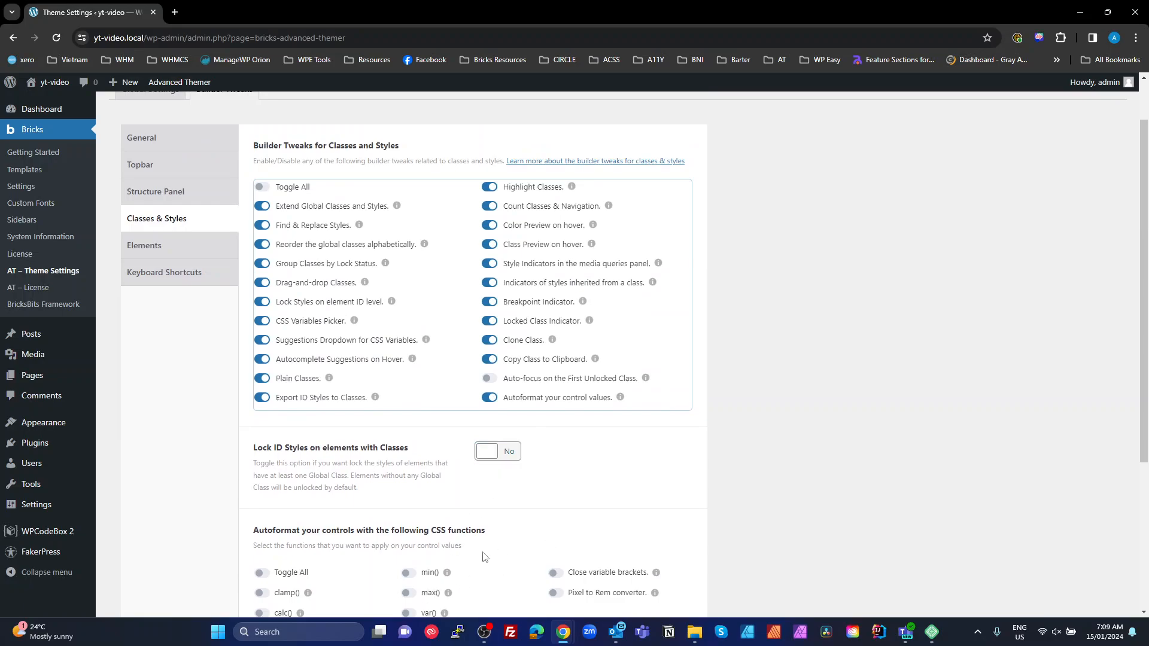
# Turn on all Elements builder tweaks, including every tabs shortcut
pyautogui.click(146, 245)
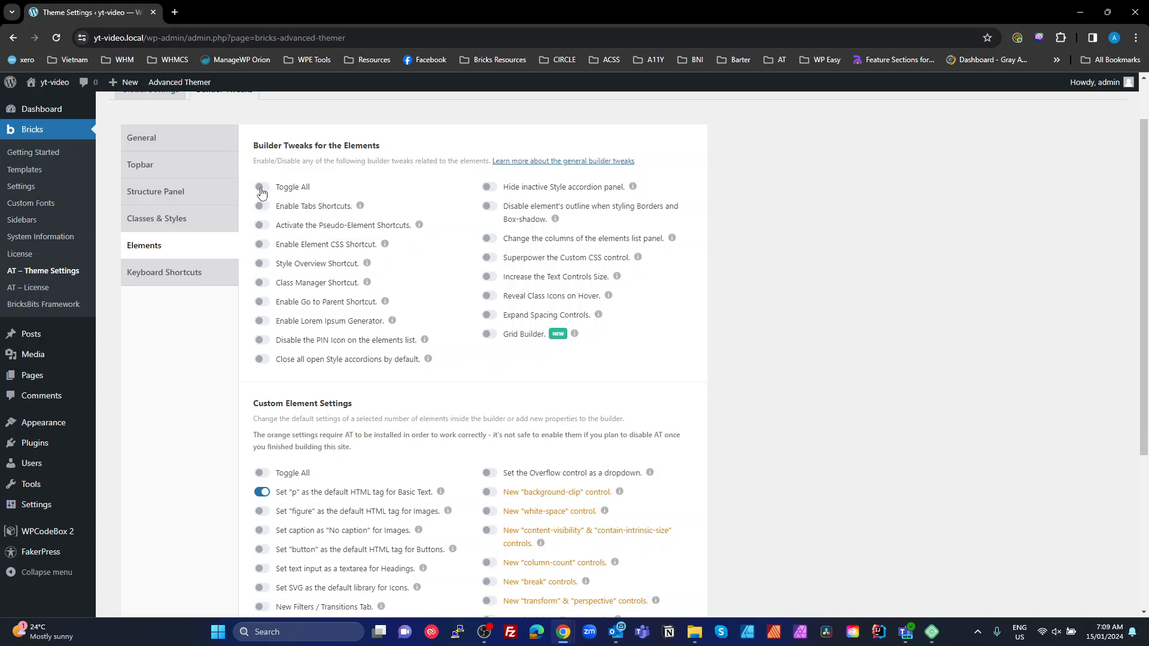
pyautogui.click(265, 207)
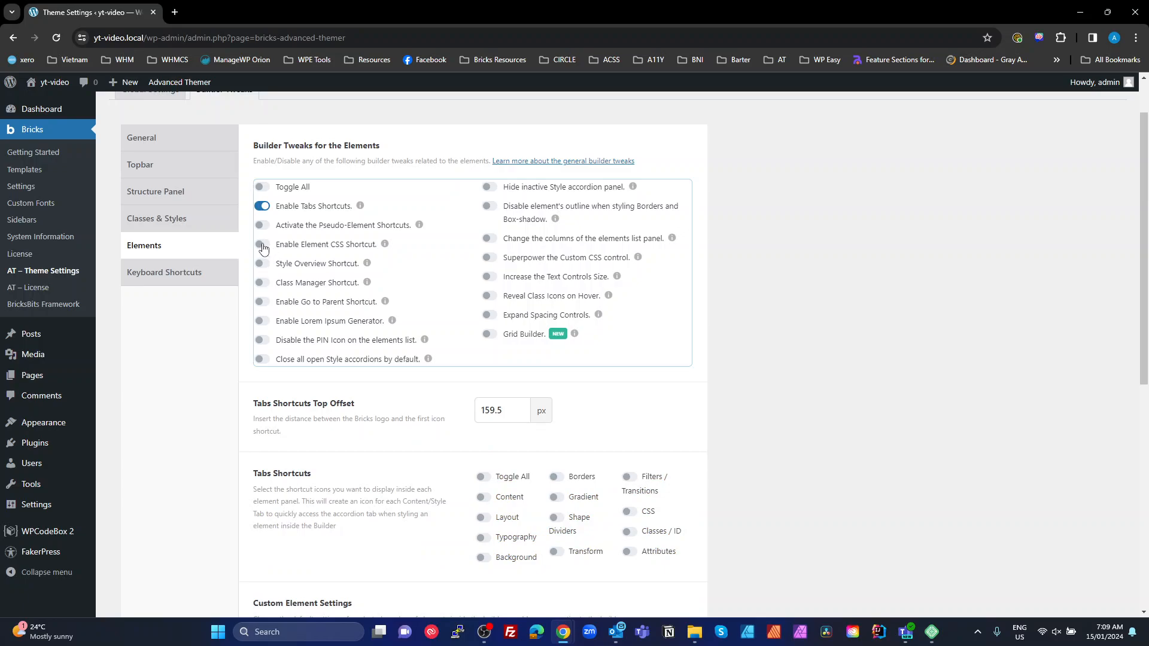
pyautogui.click(262, 188)
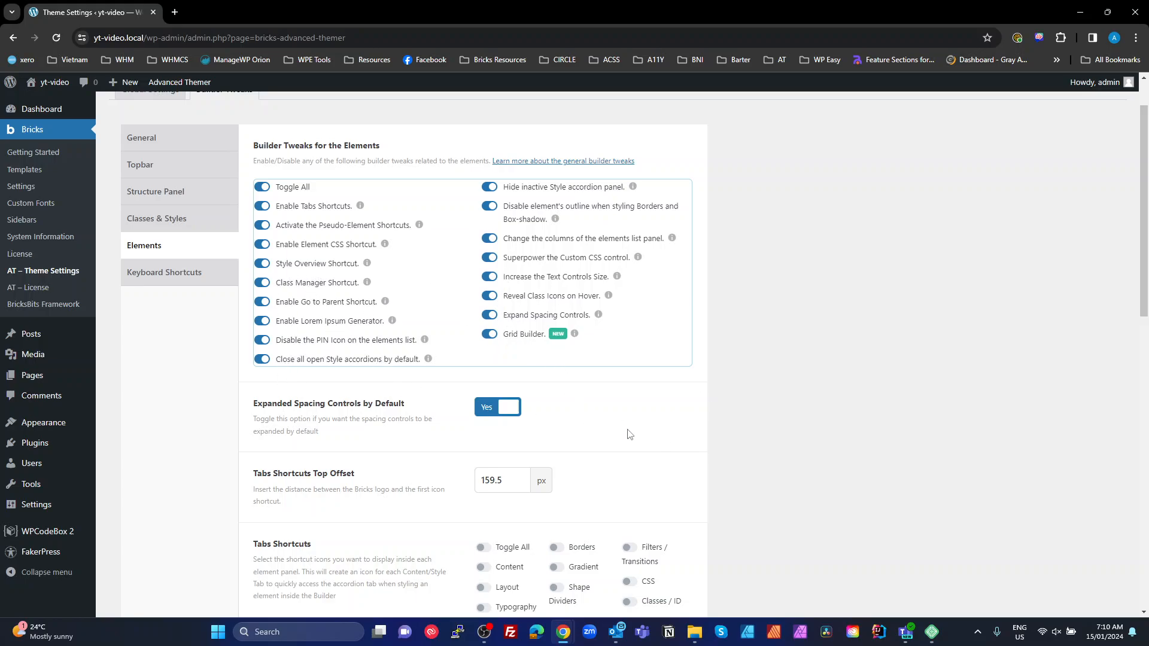
pyautogui.scroll(-4, 657, 442)
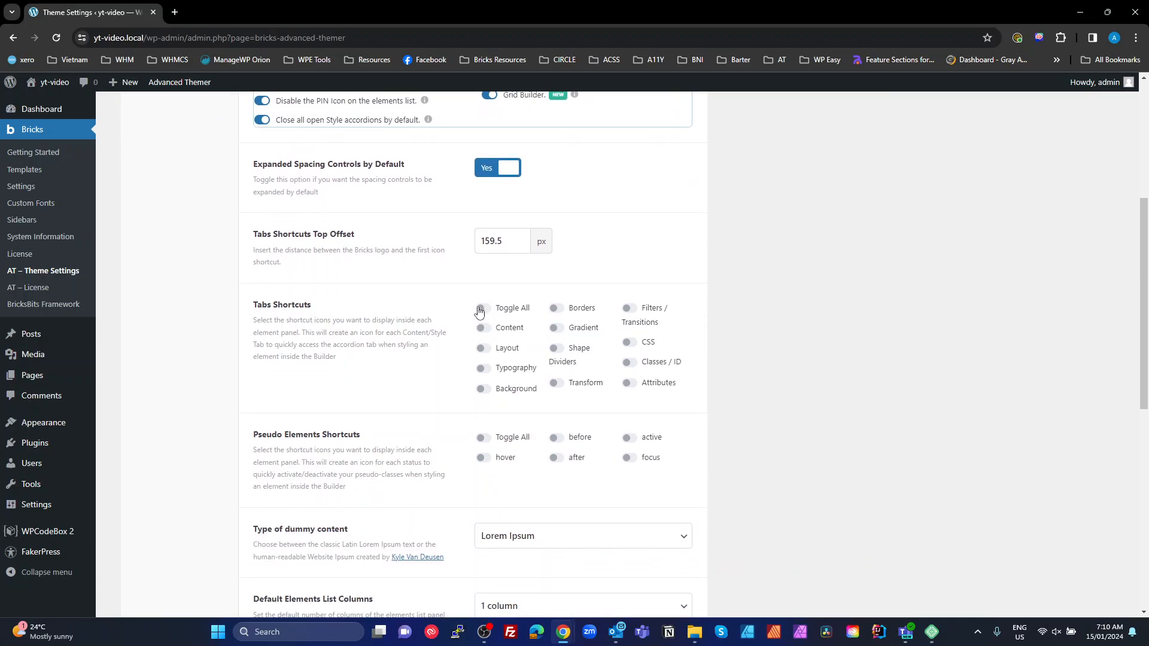
pyautogui.click(482, 308)
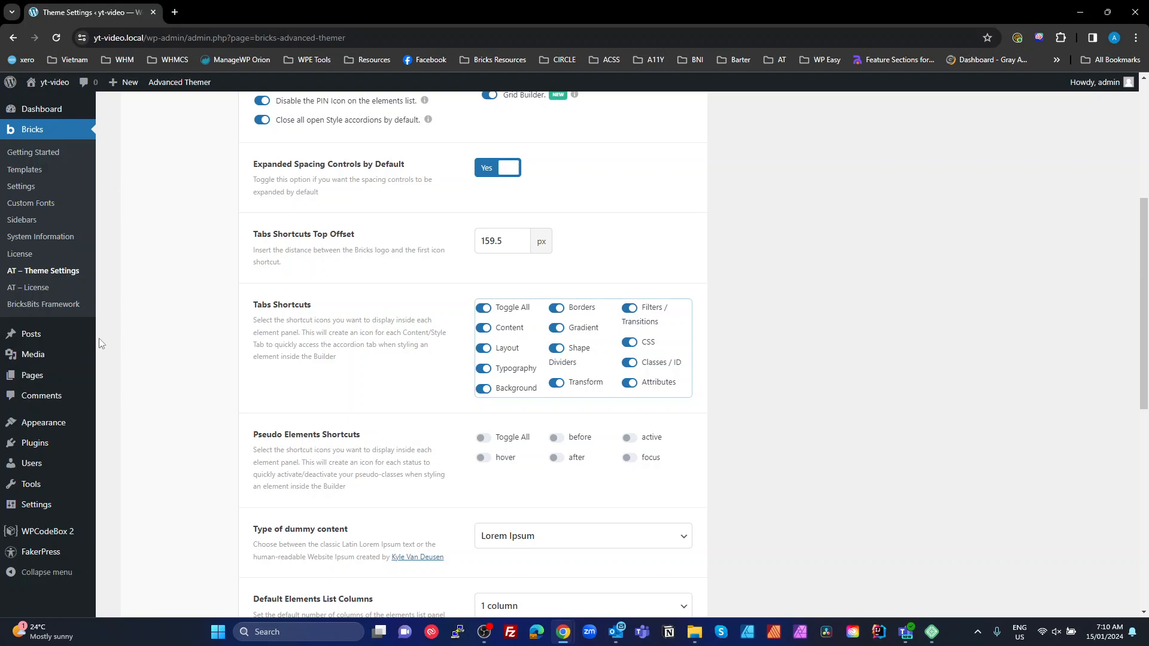
pyautogui.scroll(-1, 676, 384)
pyautogui.scroll(-3, 676, 383)
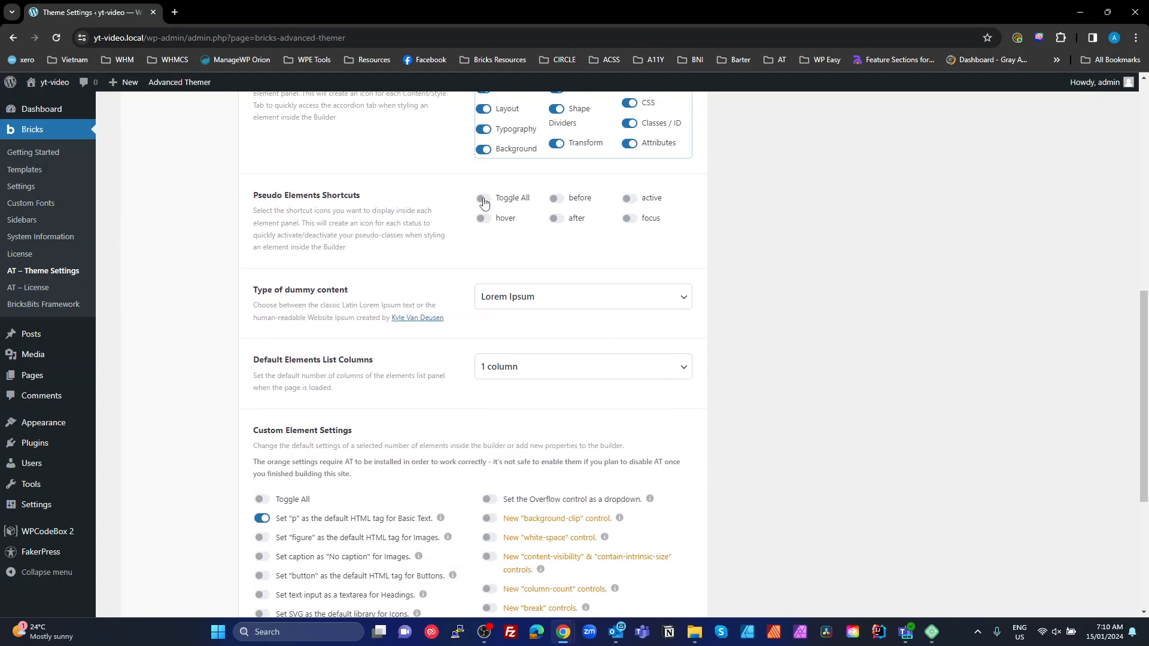
pyautogui.scroll(-2, 255, 299)
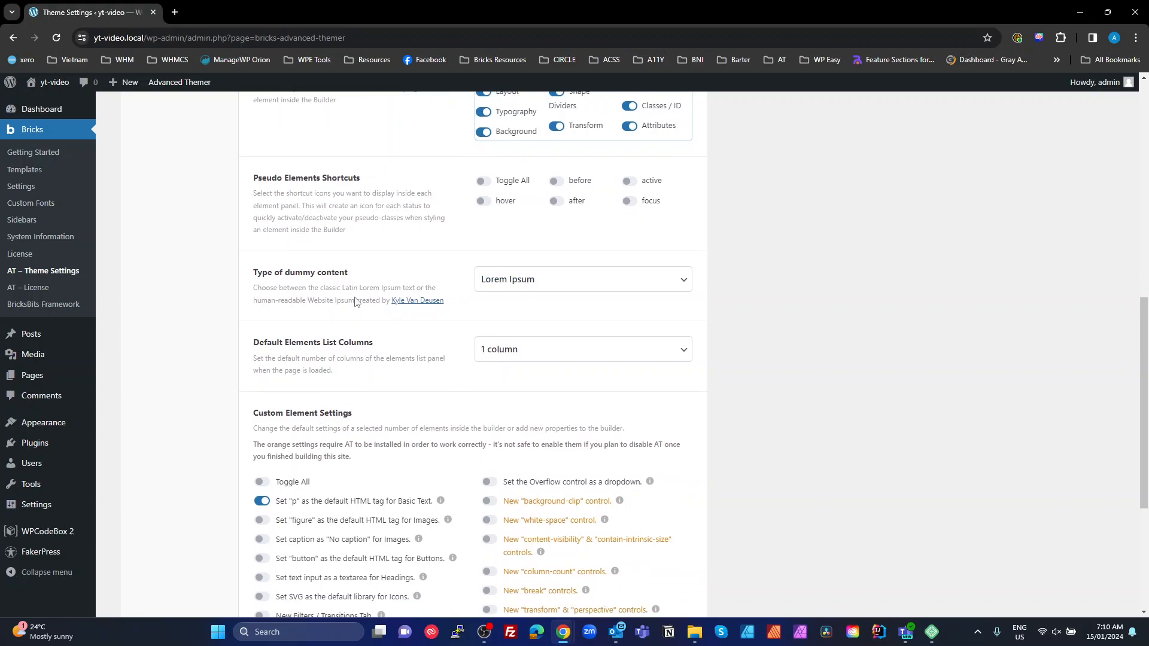
# Default images to figure tags with no caption and headings to a textarea, then save settings
pyautogui.click(262, 417)
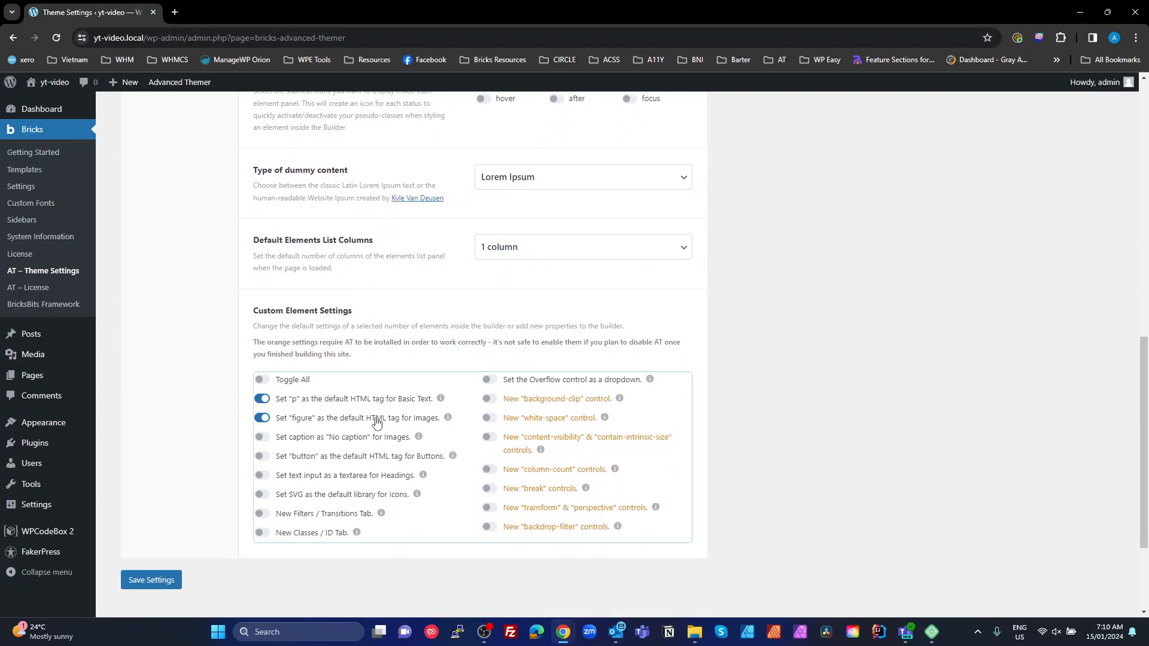
pyautogui.click(305, 441)
pyautogui.click(268, 477)
pyautogui.scroll(10, 610, 390)
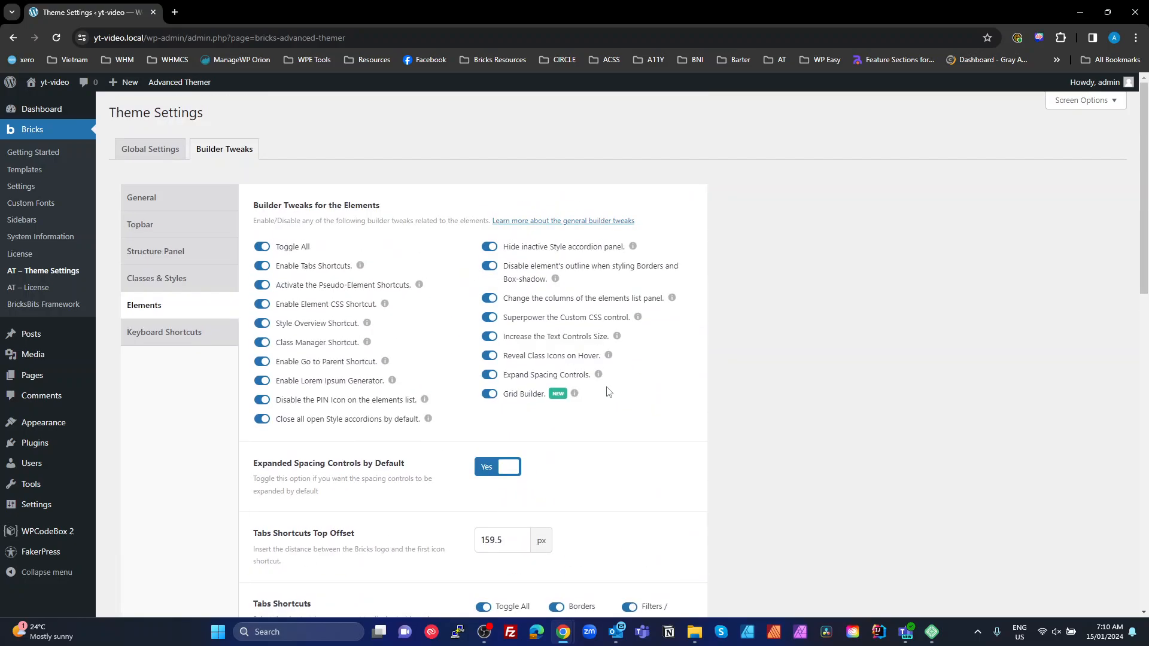
pyautogui.scroll(-8, 276, 575)
pyautogui.scroll(-5, 252, 565)
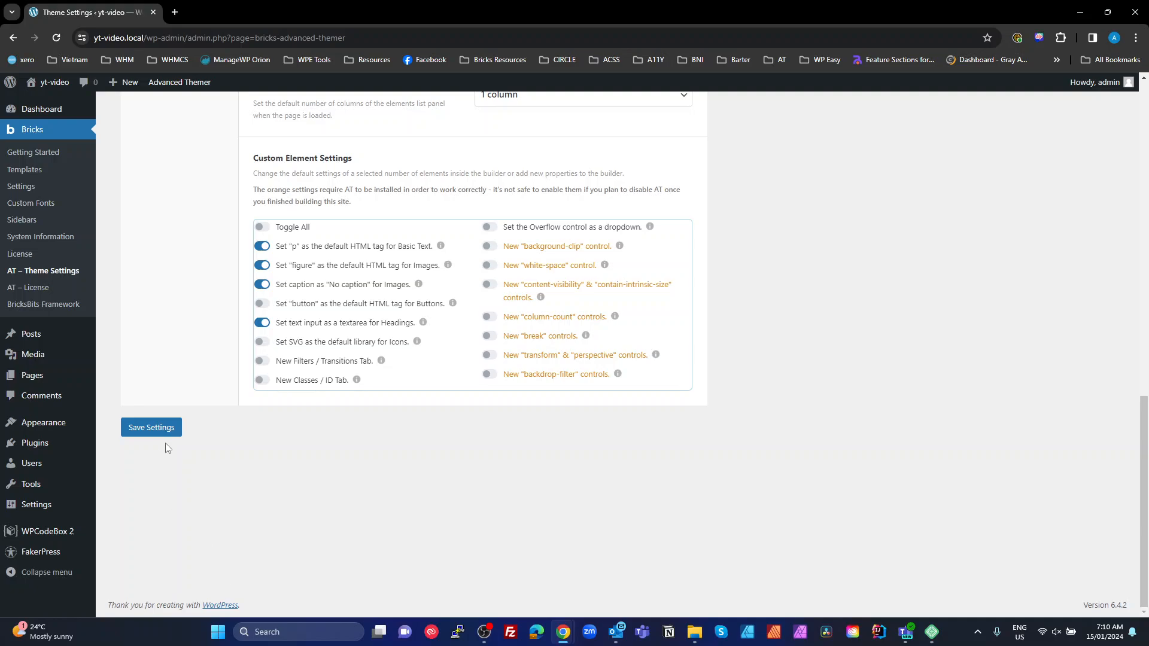
pyautogui.click(157, 429)
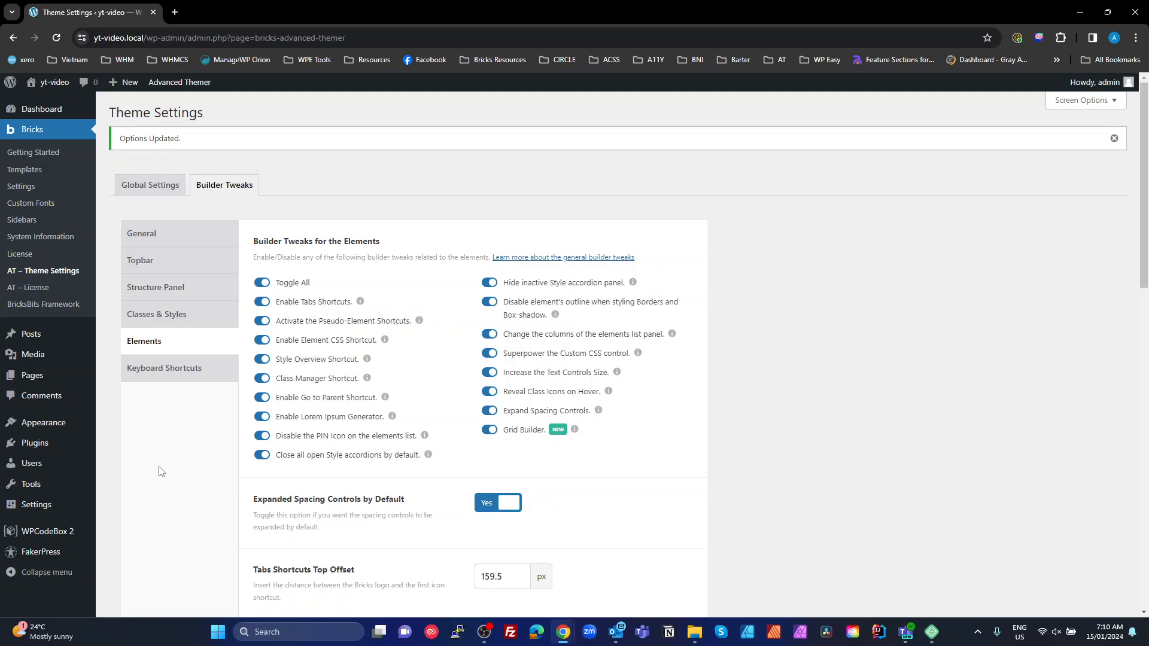
pyautogui.scroll(-3, 166, 469)
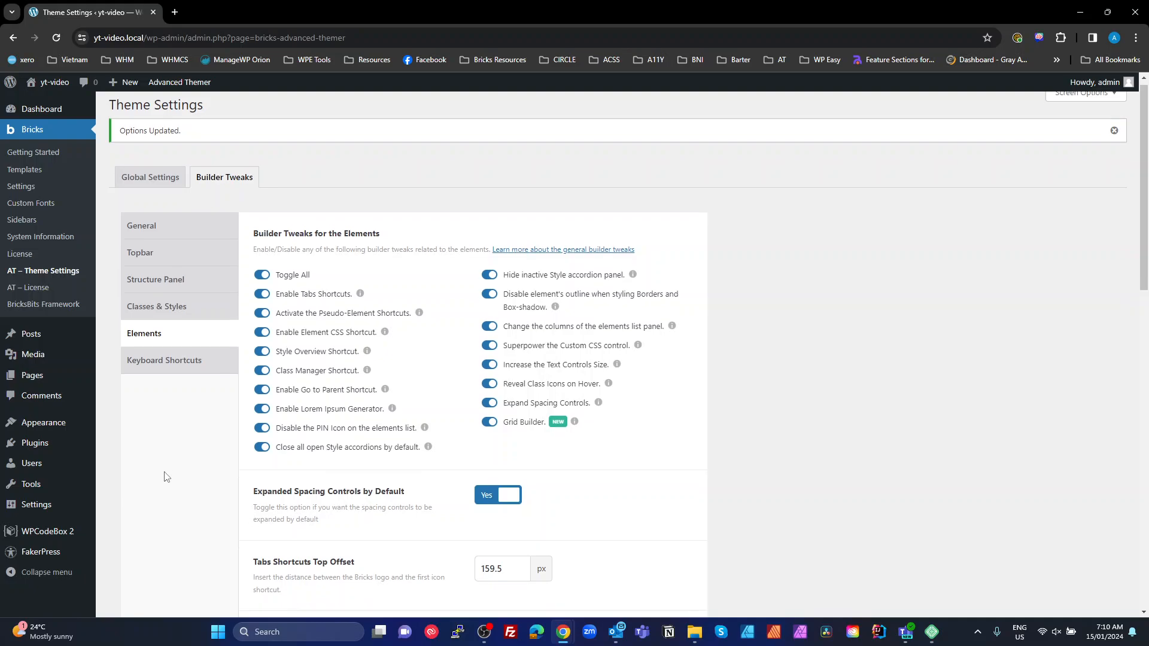
pyautogui.scroll(-3, 166, 483)
pyautogui.scroll(6, 166, 483)
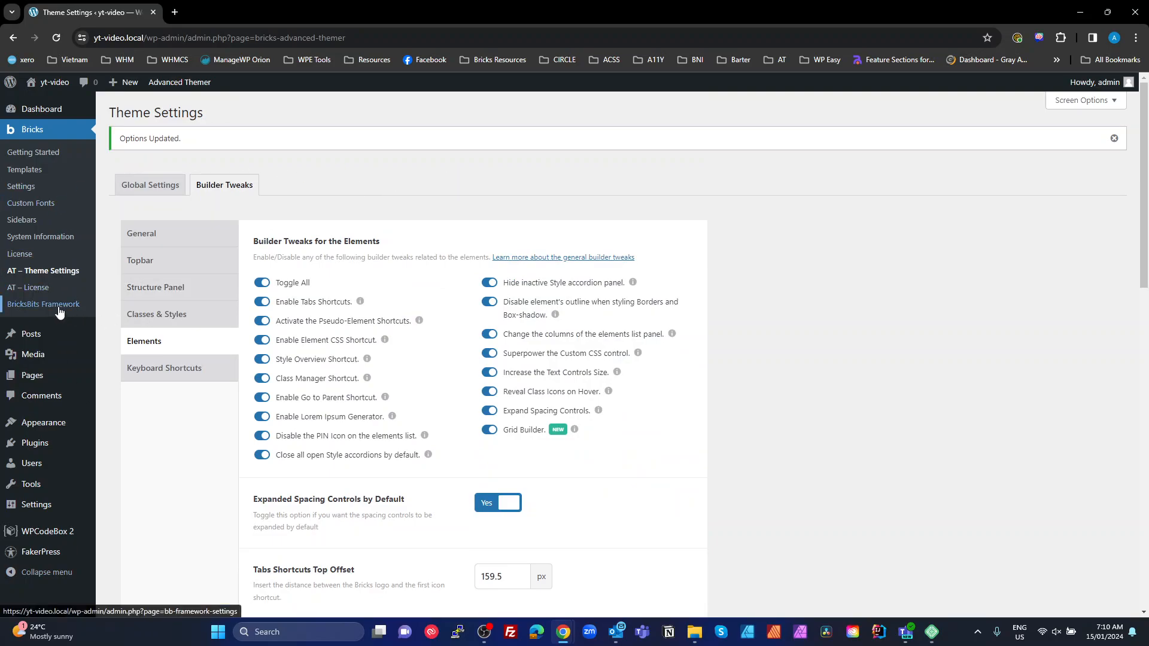
# Generate BricksBits Framework's WPCodeBox scripts and view BB Framework, _bb_framework_main and BB Javascript in WPCodeBox 2
pyautogui.click(58, 305)
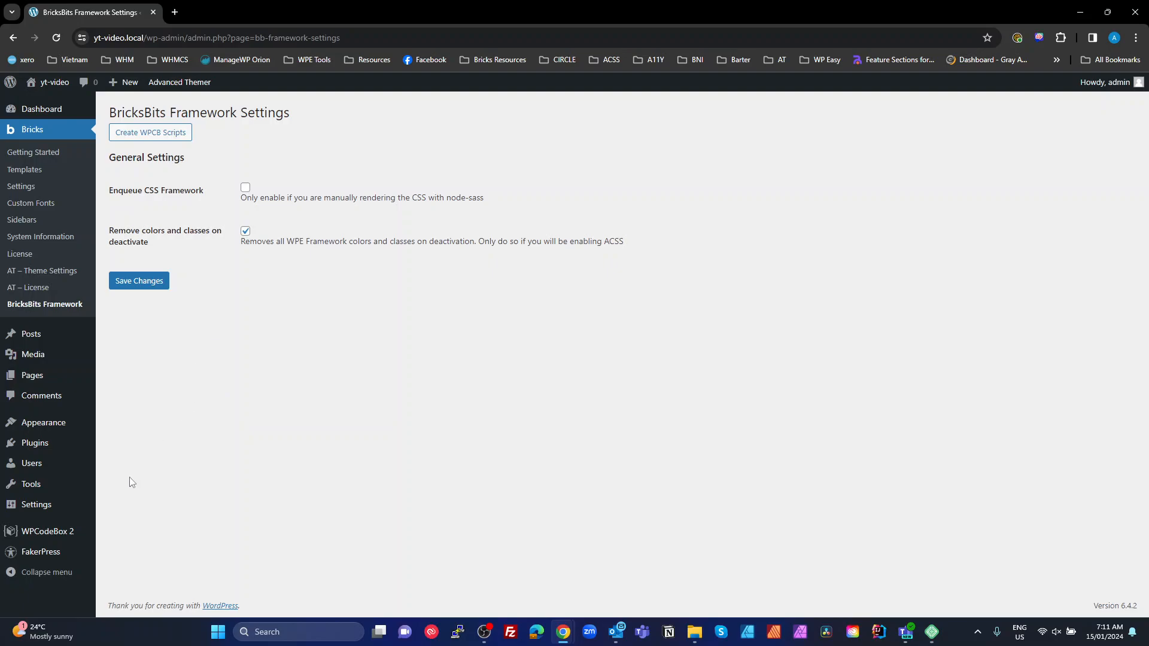
pyautogui.click(151, 133)
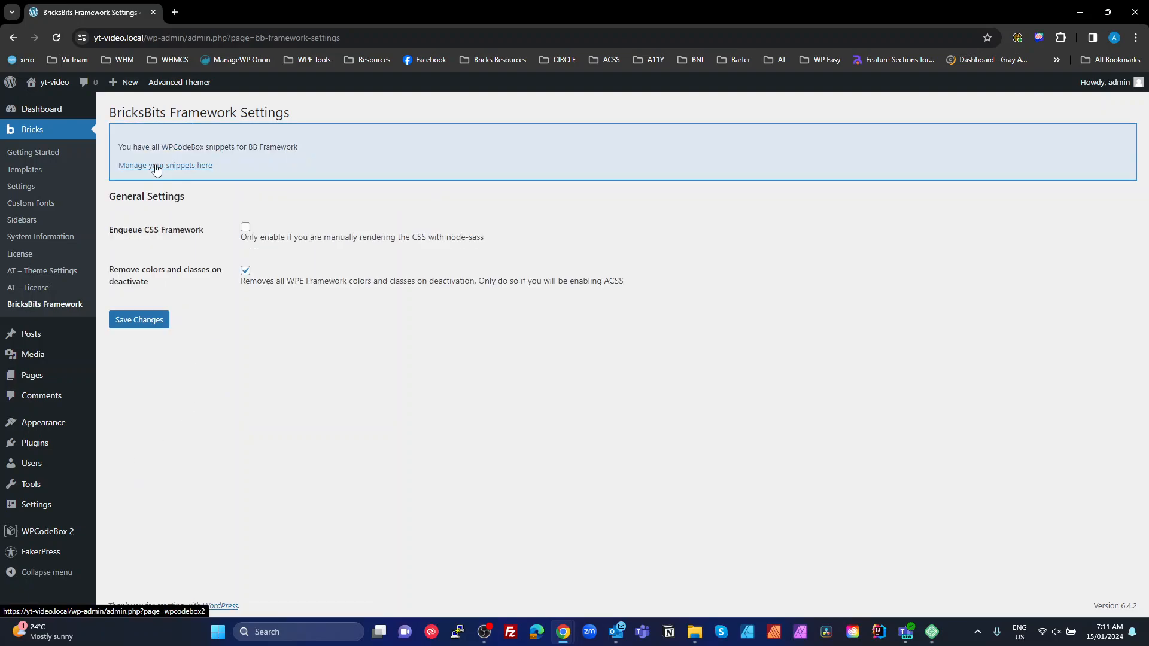
pyautogui.click(48, 532)
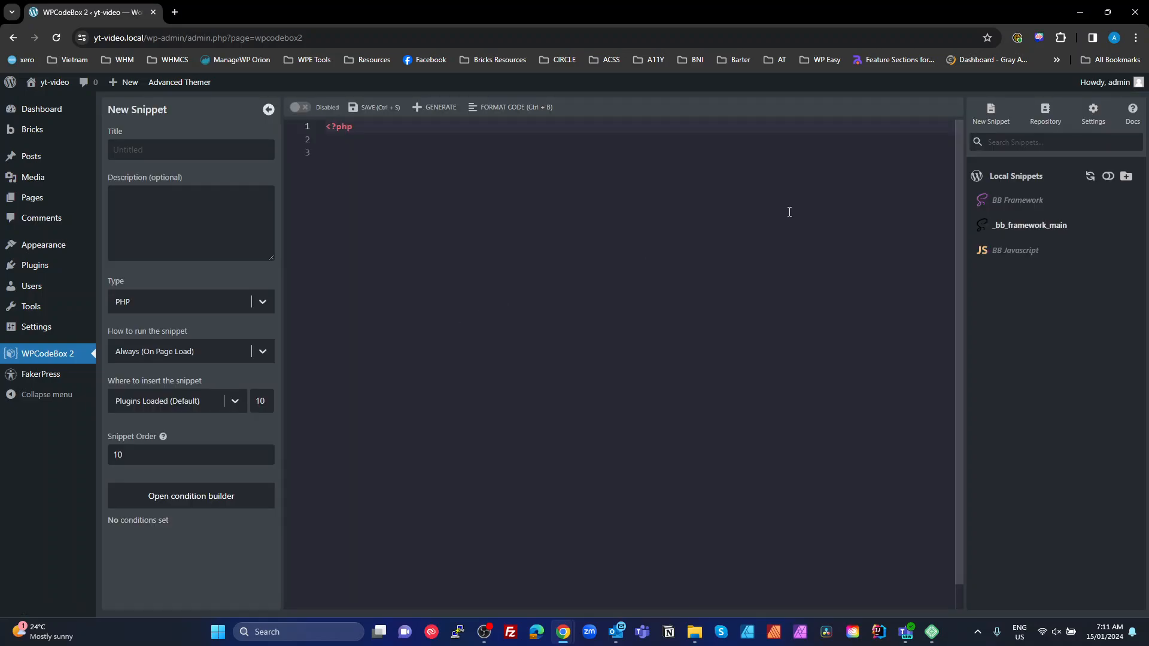
# Switch the BB Javascript and BB Framework SCSS snippets to Enabled and save them
pyautogui.click(1012, 251)
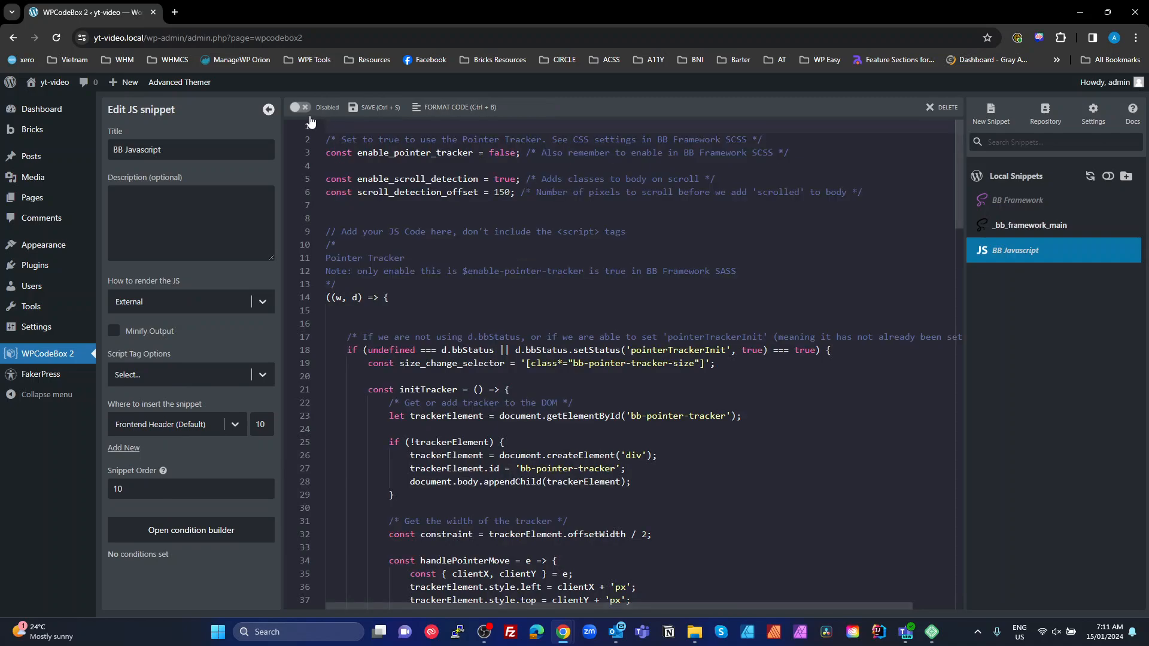
pyautogui.click(300, 108)
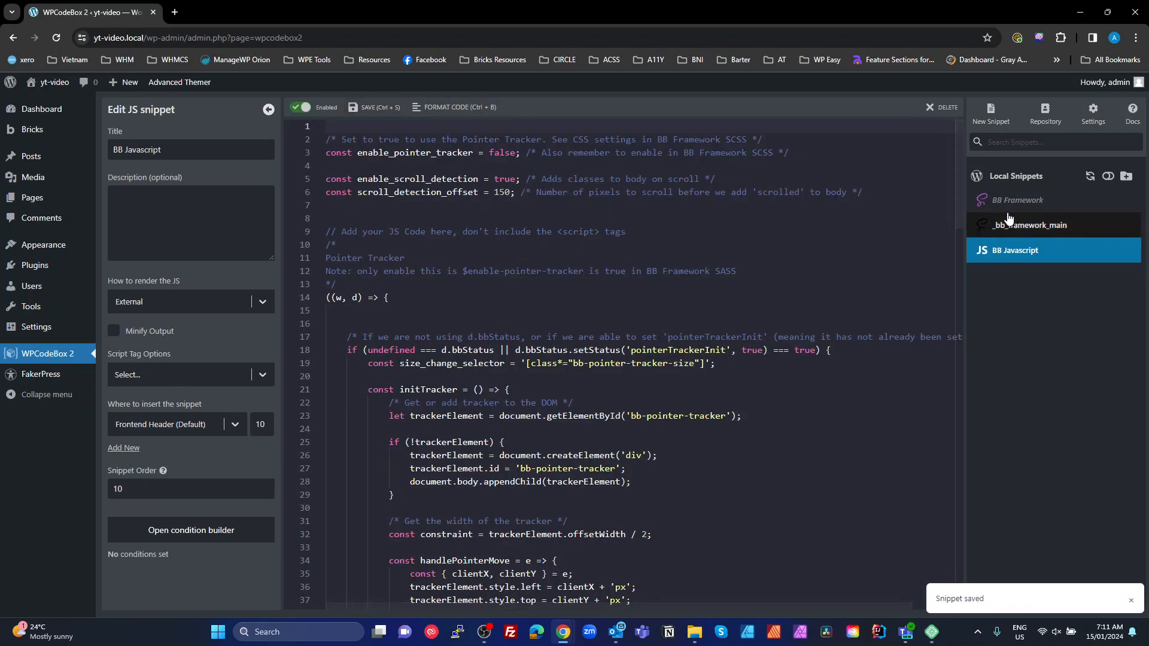
pyautogui.click(1011, 201)
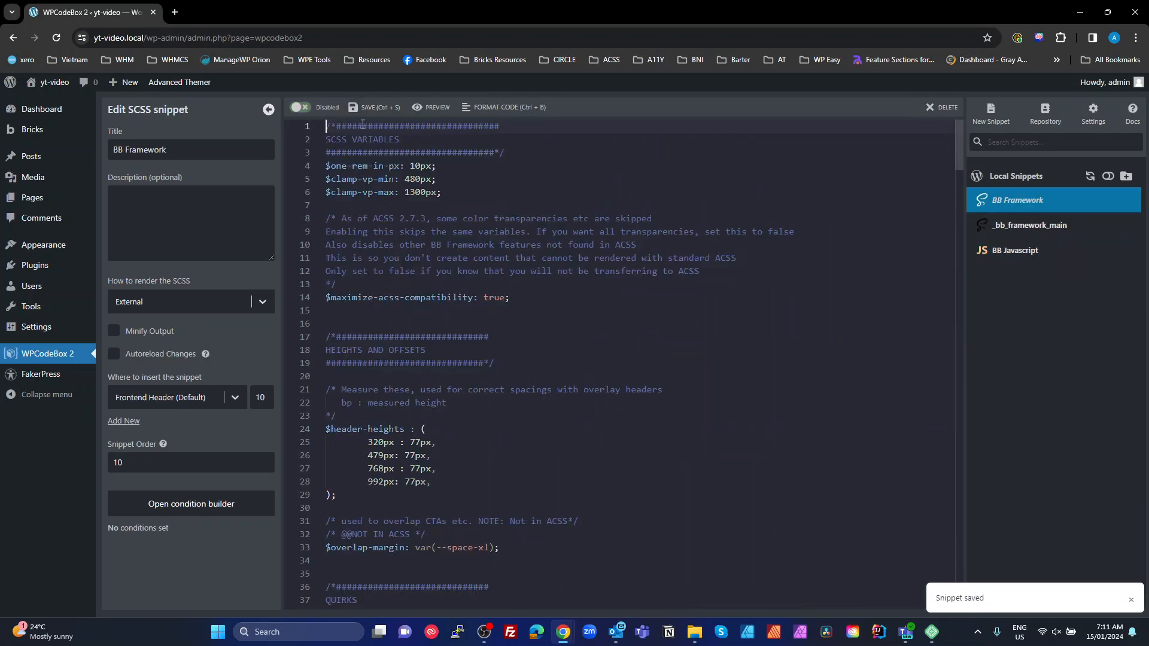
pyautogui.click(333, 109)
pyautogui.click(378, 113)
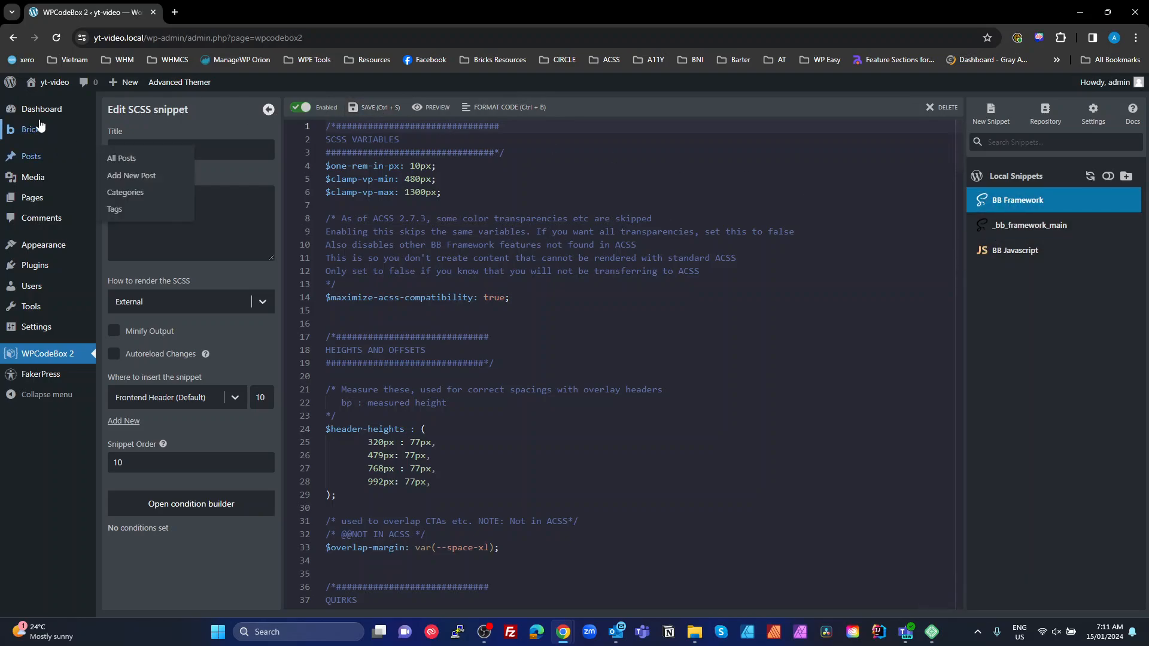
pyautogui.moveTo(54, 275)
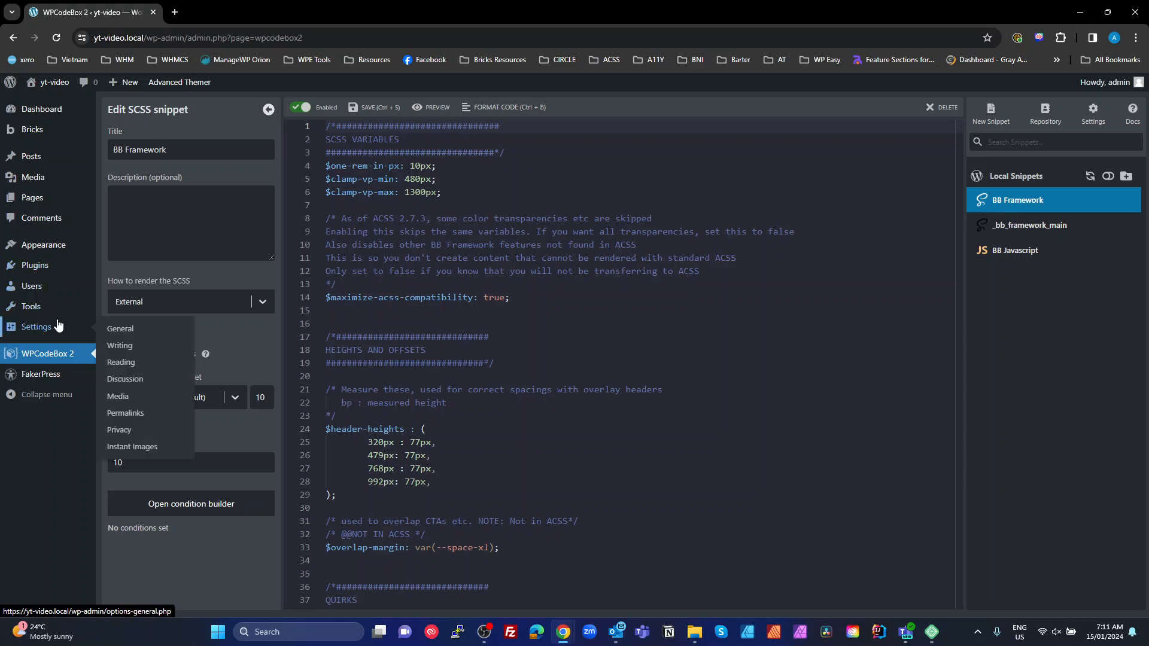
# Create a WP Reset database snapshot named 'Base', then close Chrome to return to Local
pyautogui.moveTo(33, 307)
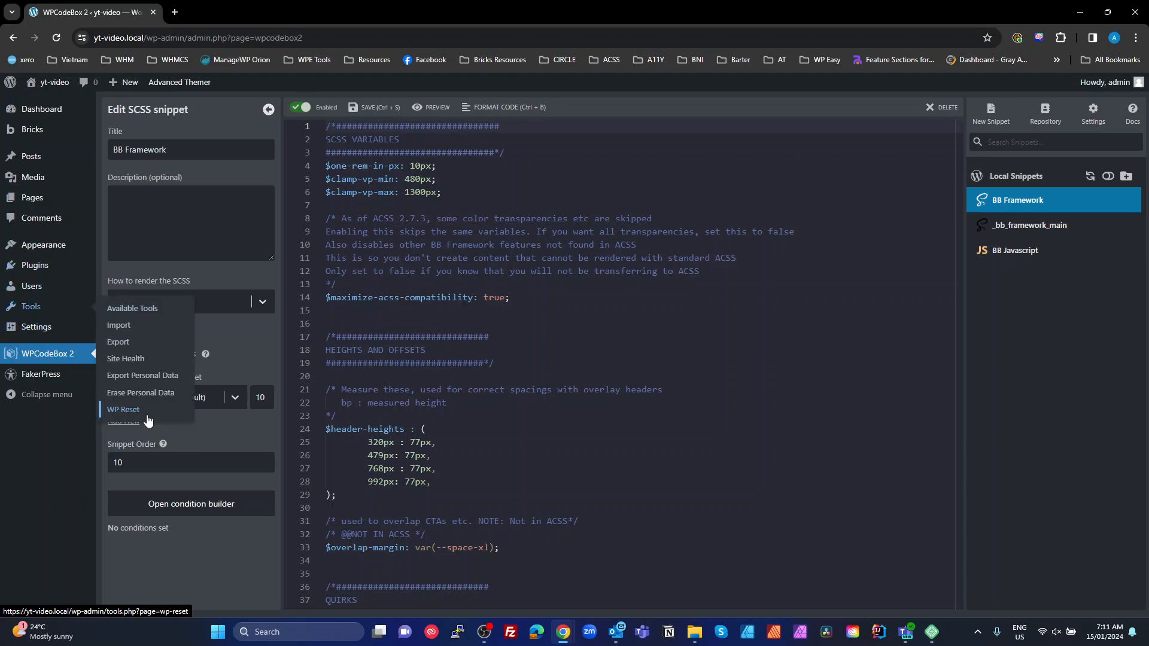
pyautogui.click(128, 411)
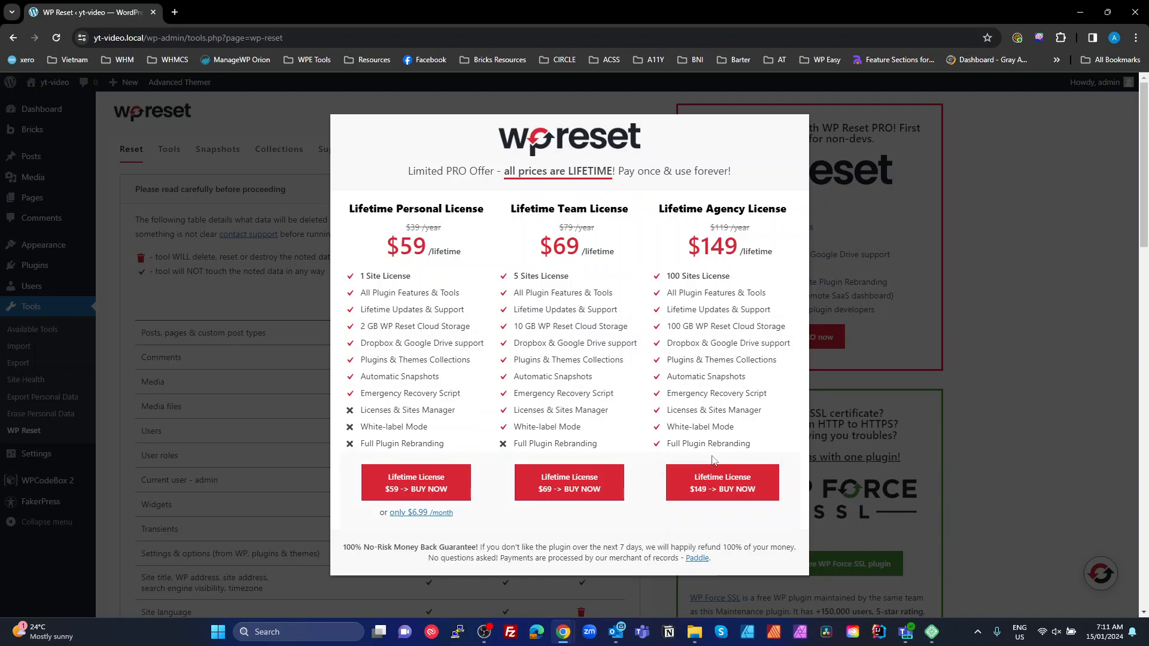
pyautogui.click(1010, 336)
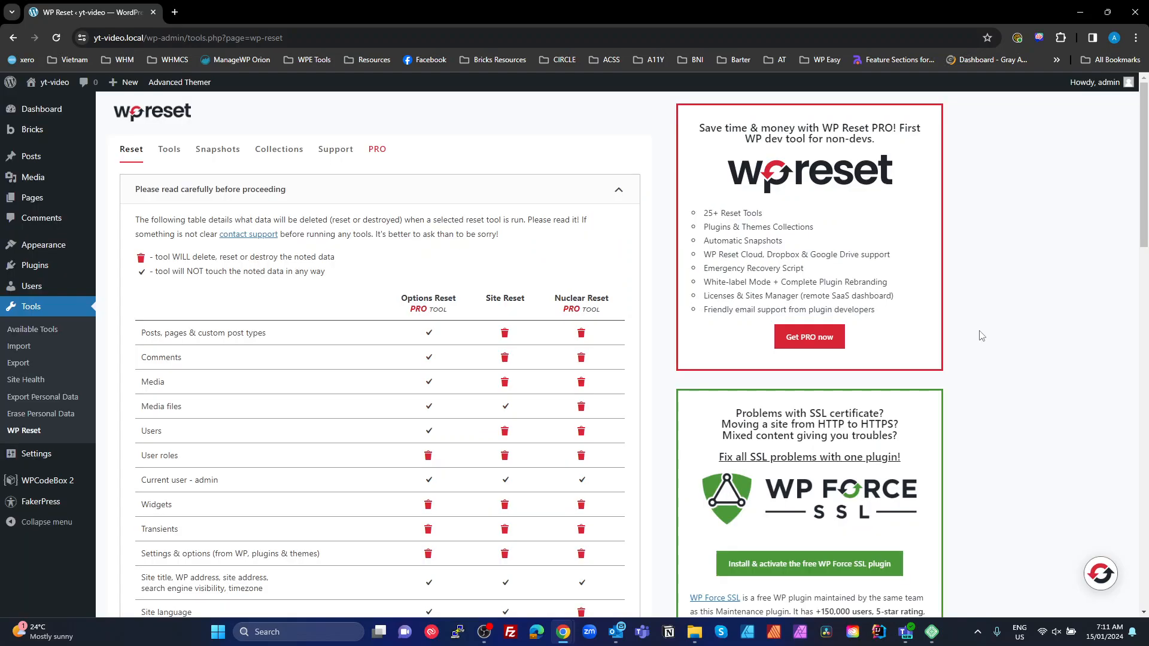
pyautogui.click(219, 150)
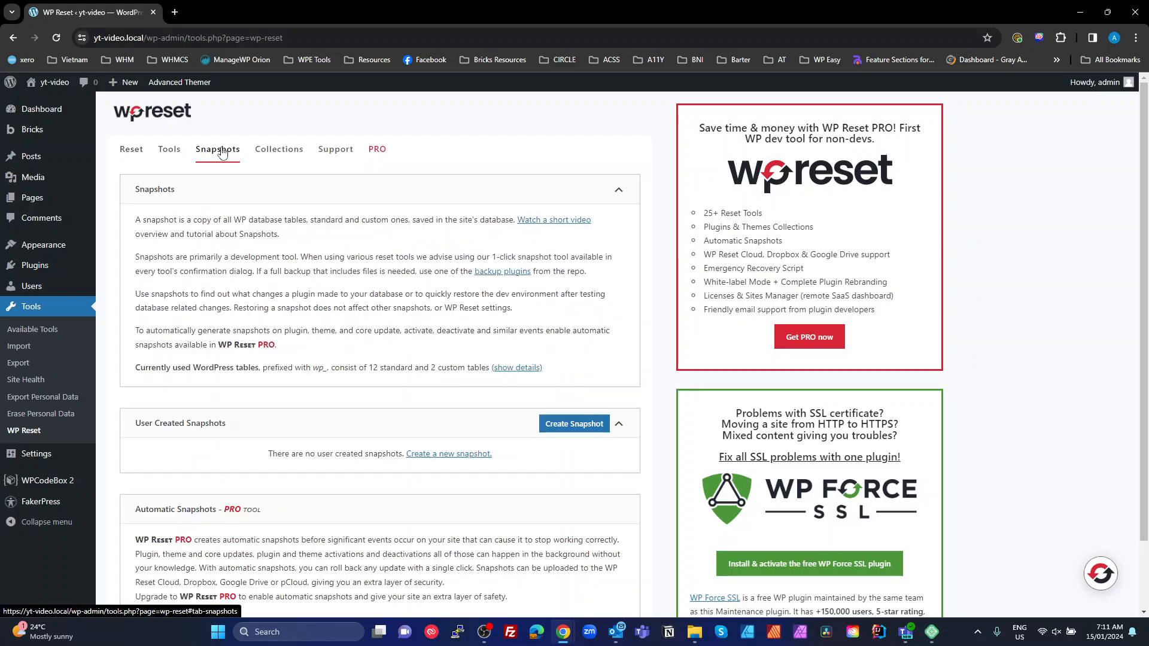
pyautogui.click(573, 424)
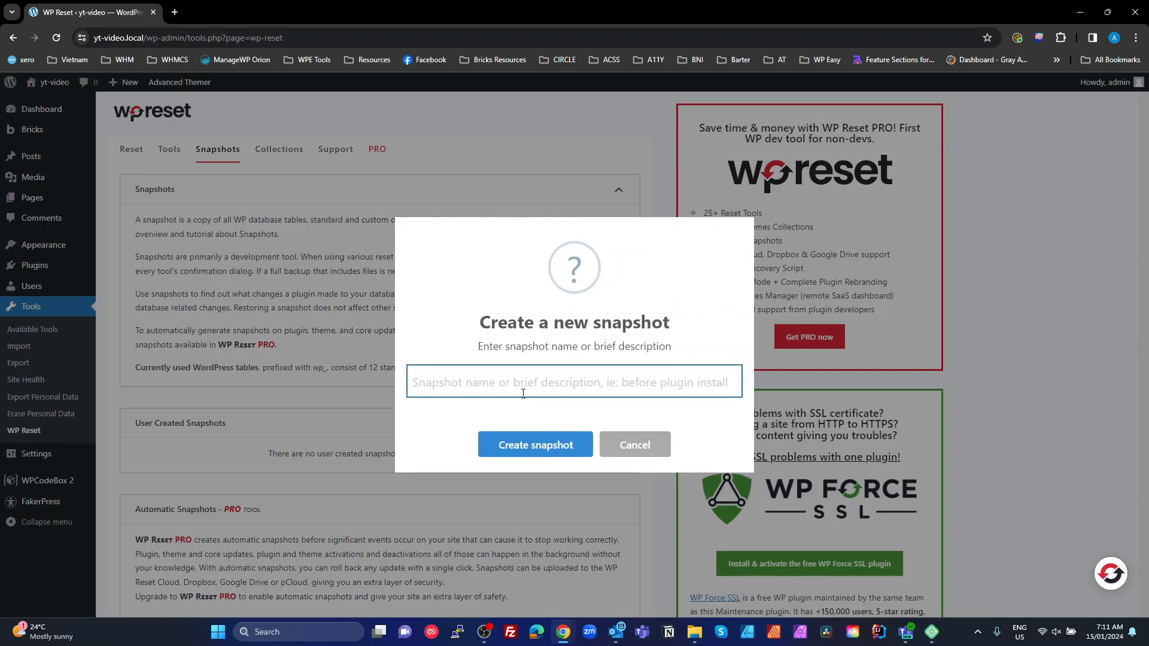
pyautogui.write('Base')
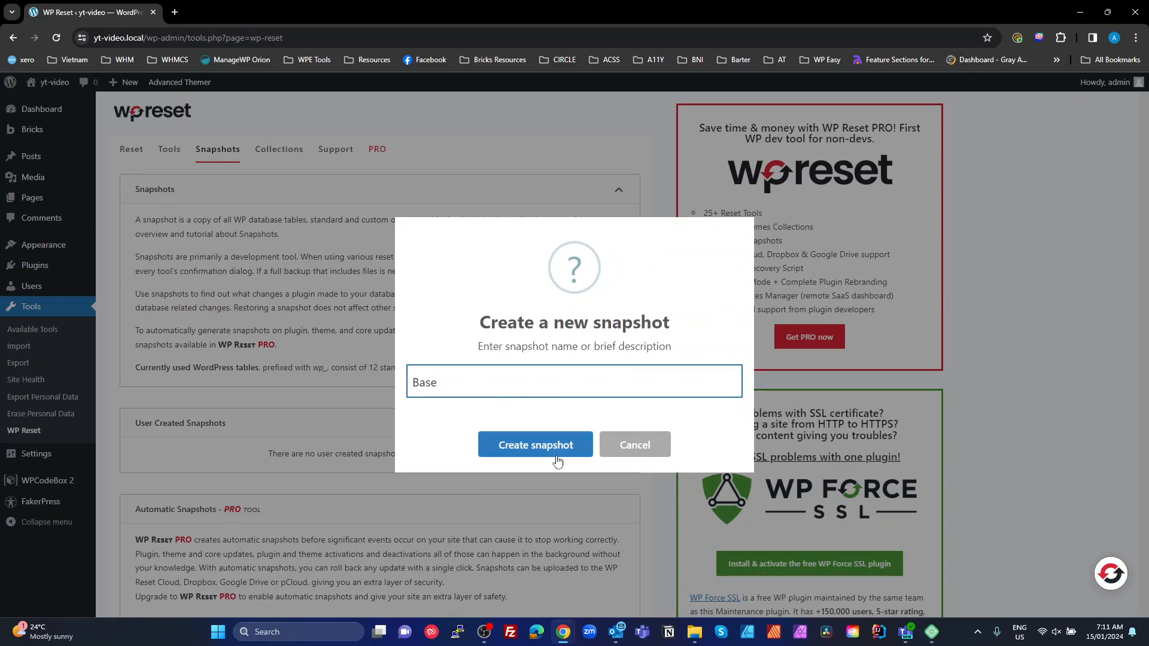
pyautogui.click(540, 446)
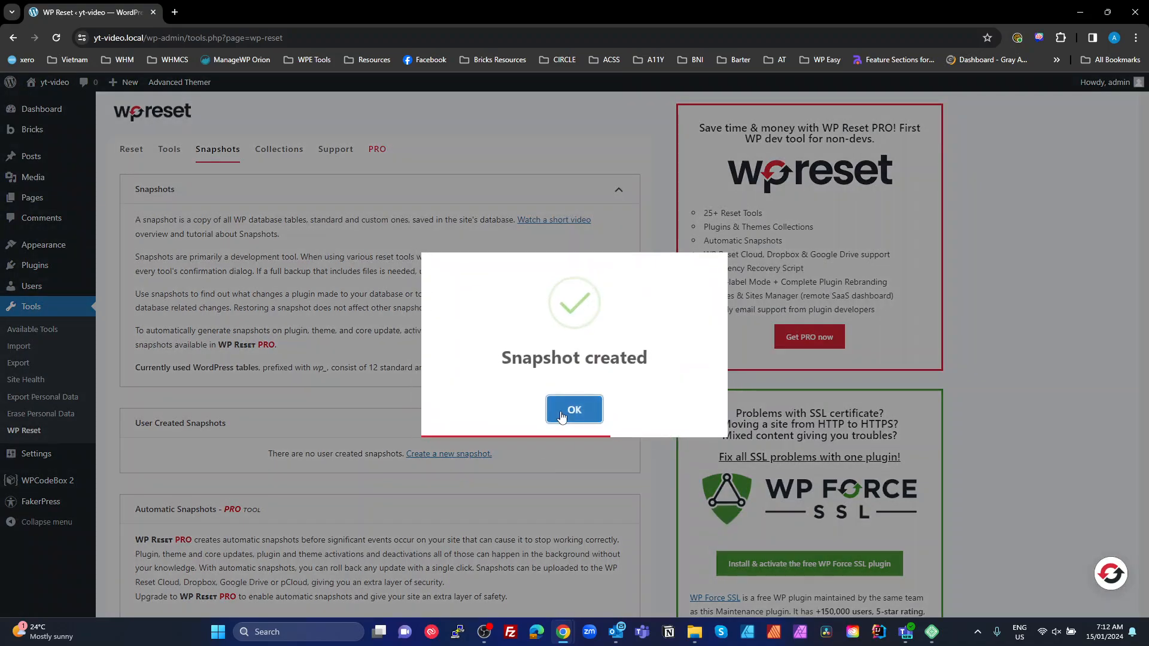
pyautogui.click(562, 412)
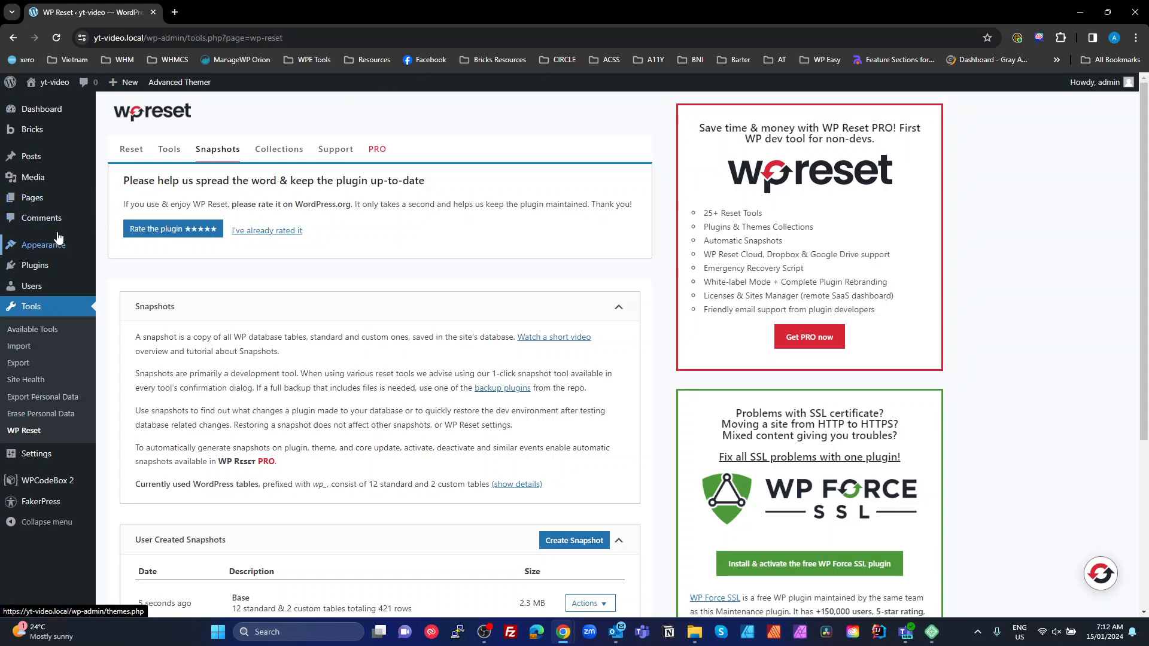
pyautogui.click(1140, 12)
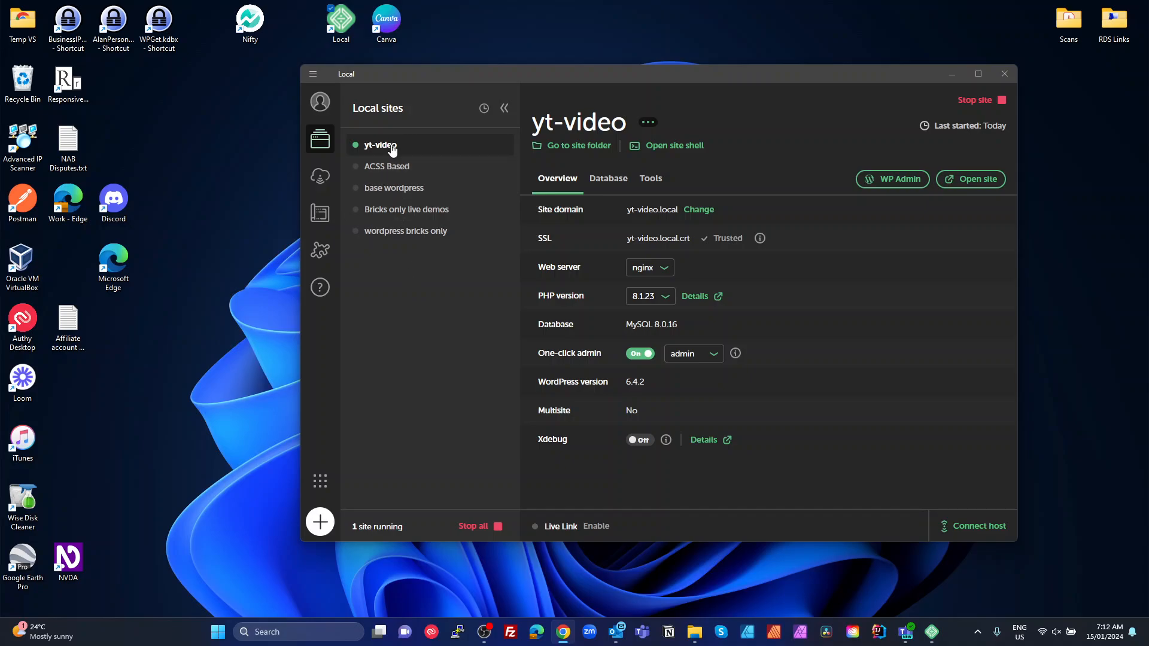
# Open WP Admin for the yt-video site from Local
pyautogui.click(892, 180)
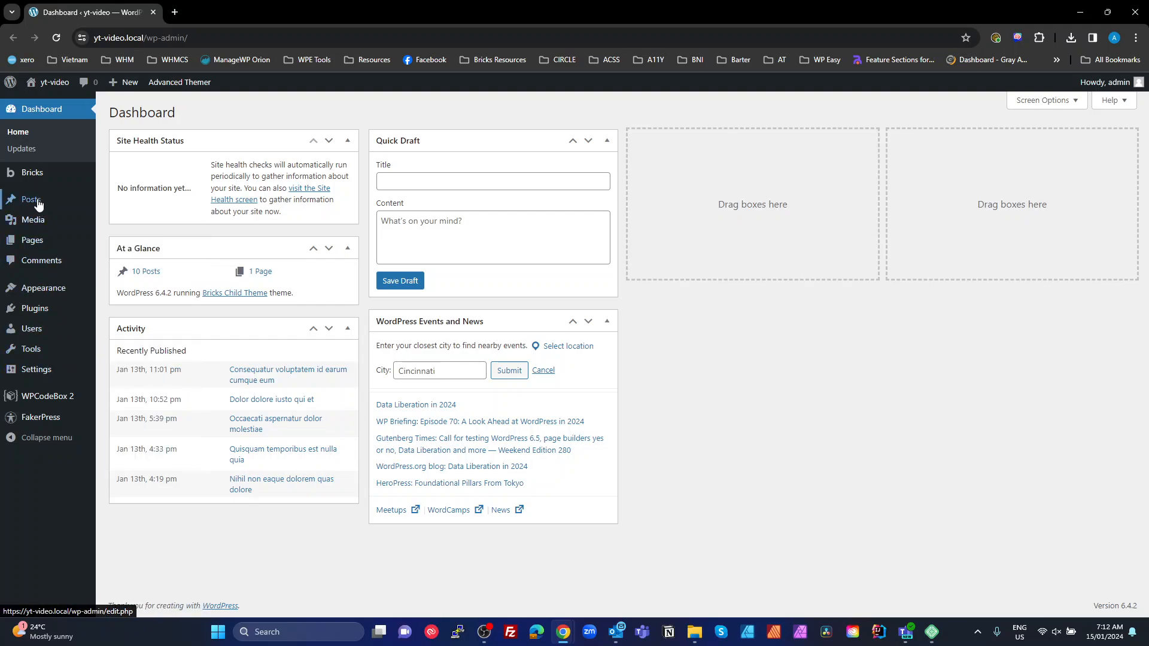
# Add a new page titled 'Demo' and edit it with Bricks
pyautogui.click(33, 240)
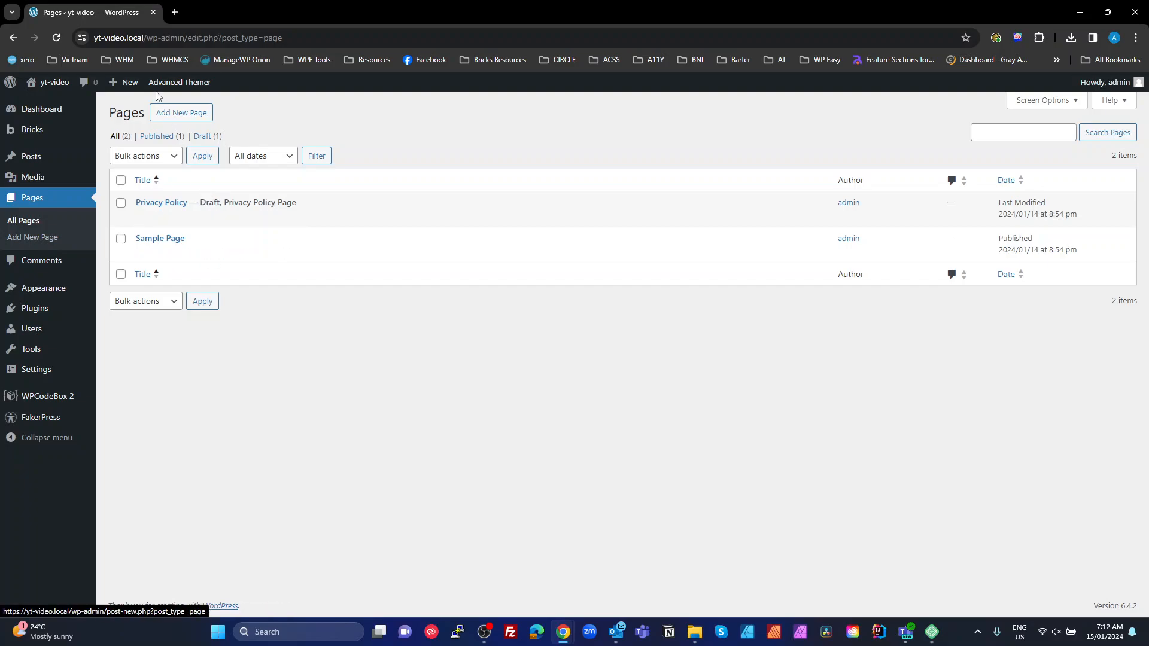
pyautogui.click(180, 119)
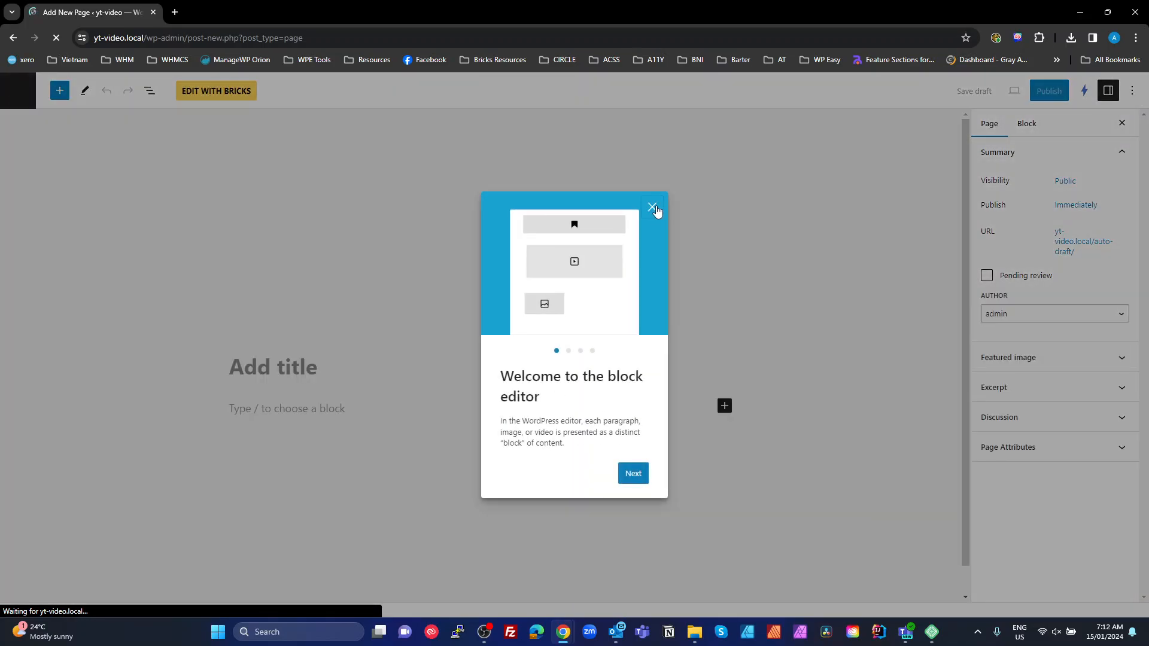
pyautogui.click(652, 206)
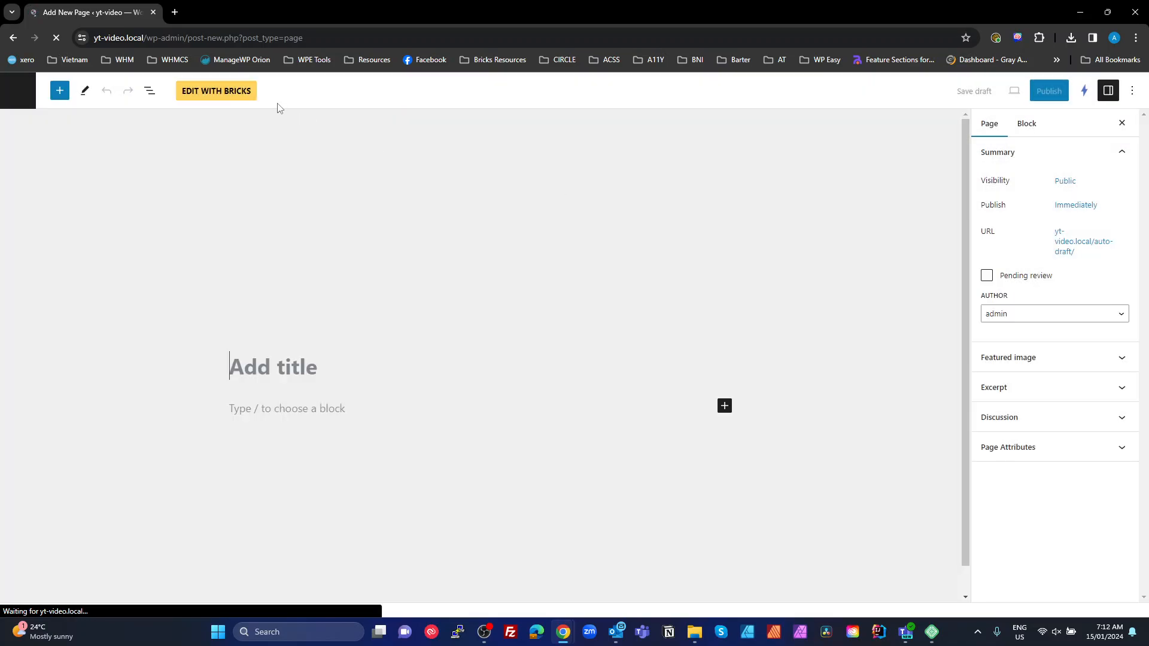
pyautogui.write('Demp')
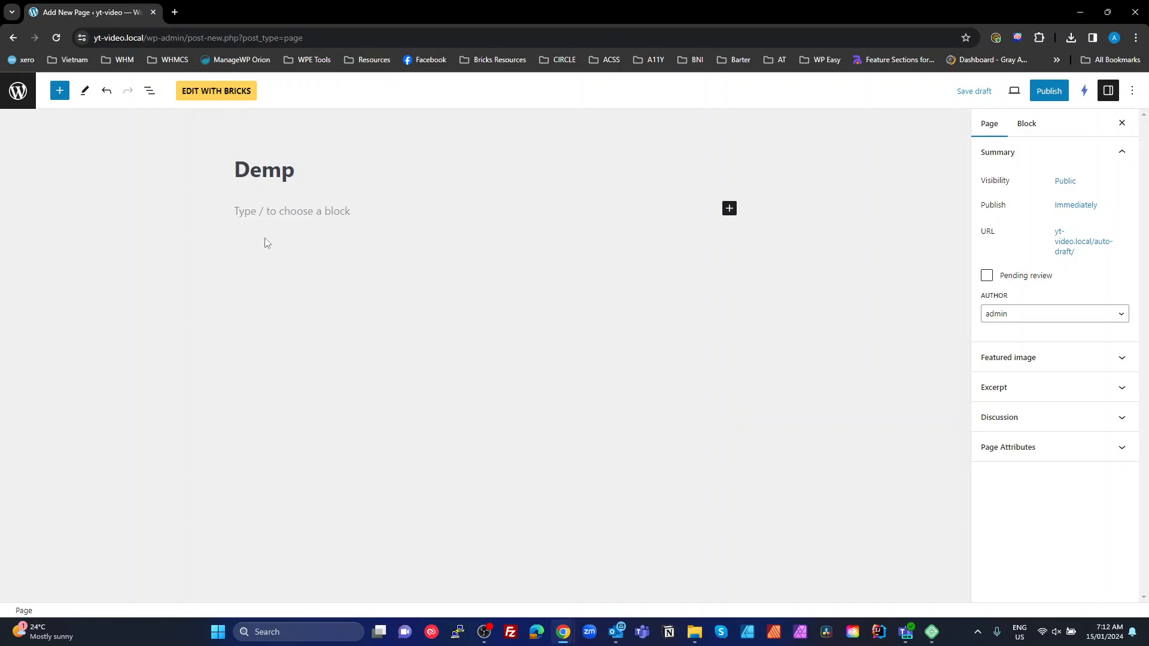
pyautogui.hotkey('shift', 'Left')
pyautogui.press('BackSpace')
pyautogui.write('o')
pyautogui.click(201, 96)
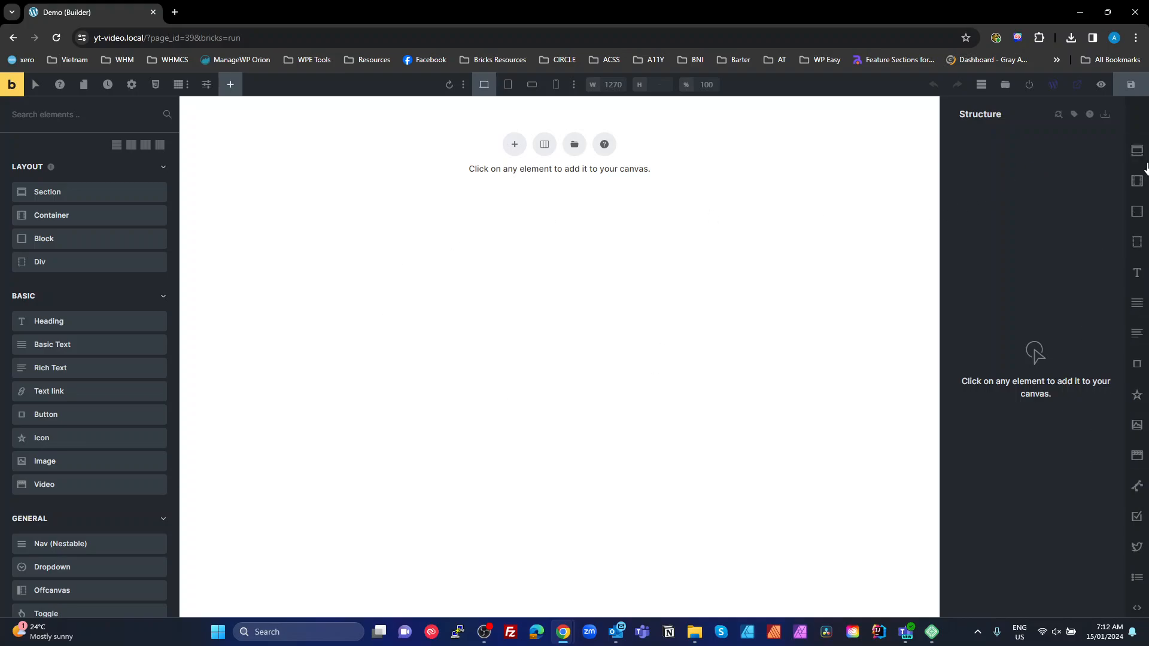
# Add a section with a Heading and Basic Text, and rename the section 'Hero home'
pyautogui.click(1137, 151)
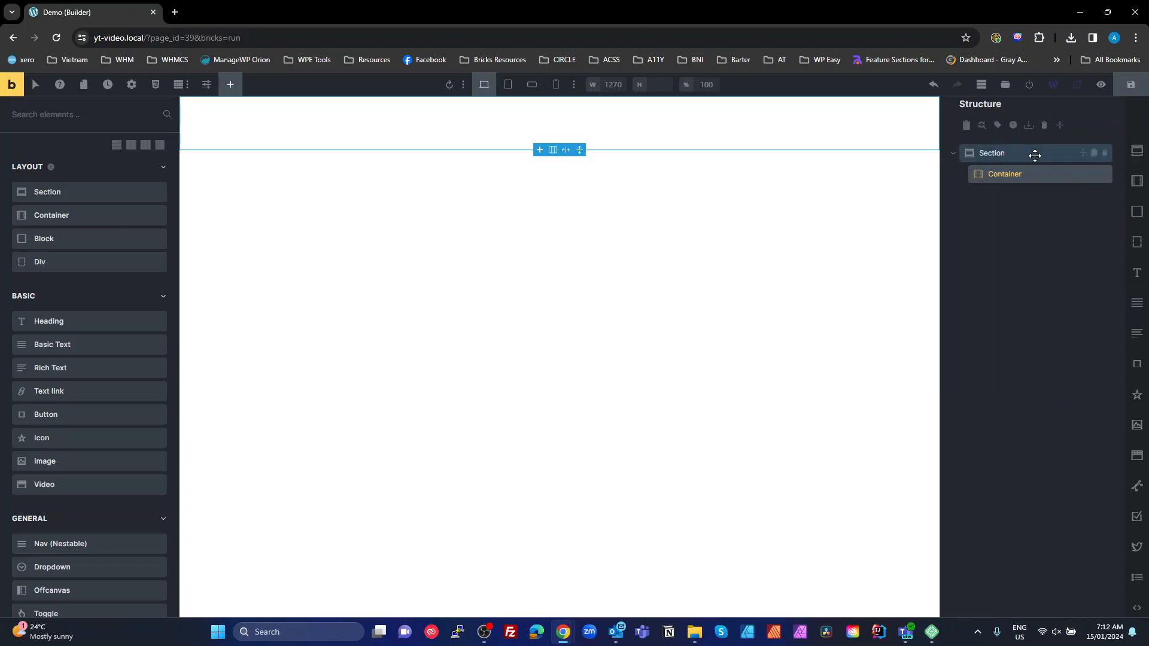
pyautogui.click(1017, 175)
pyautogui.click(1136, 273)
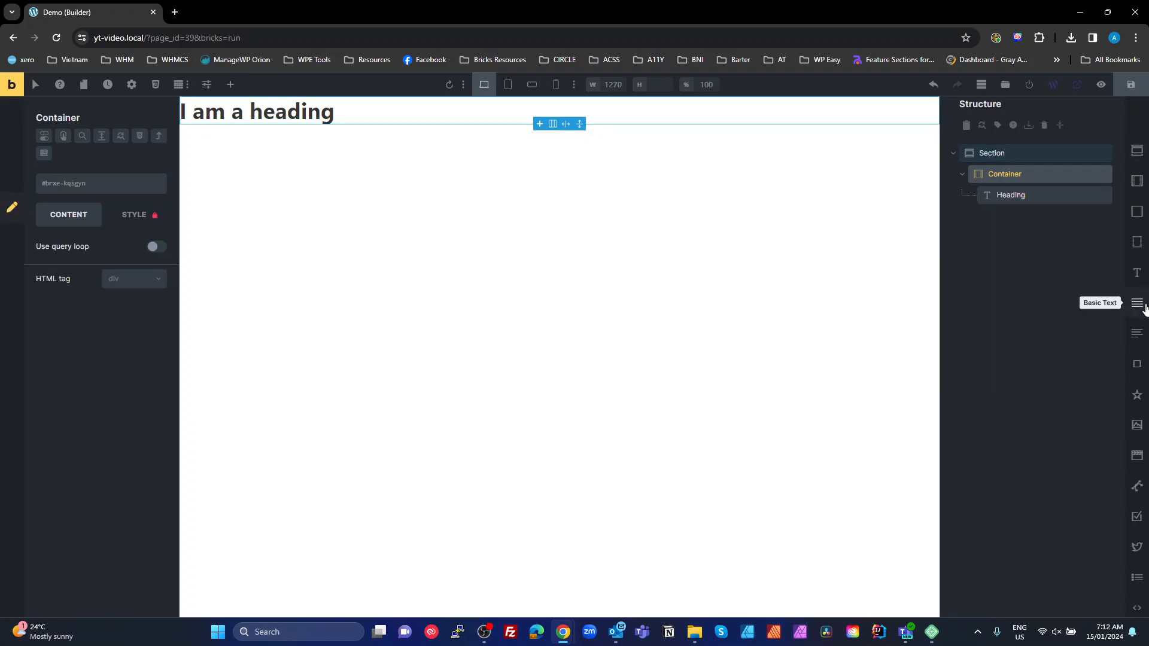
pyautogui.click(1137, 302)
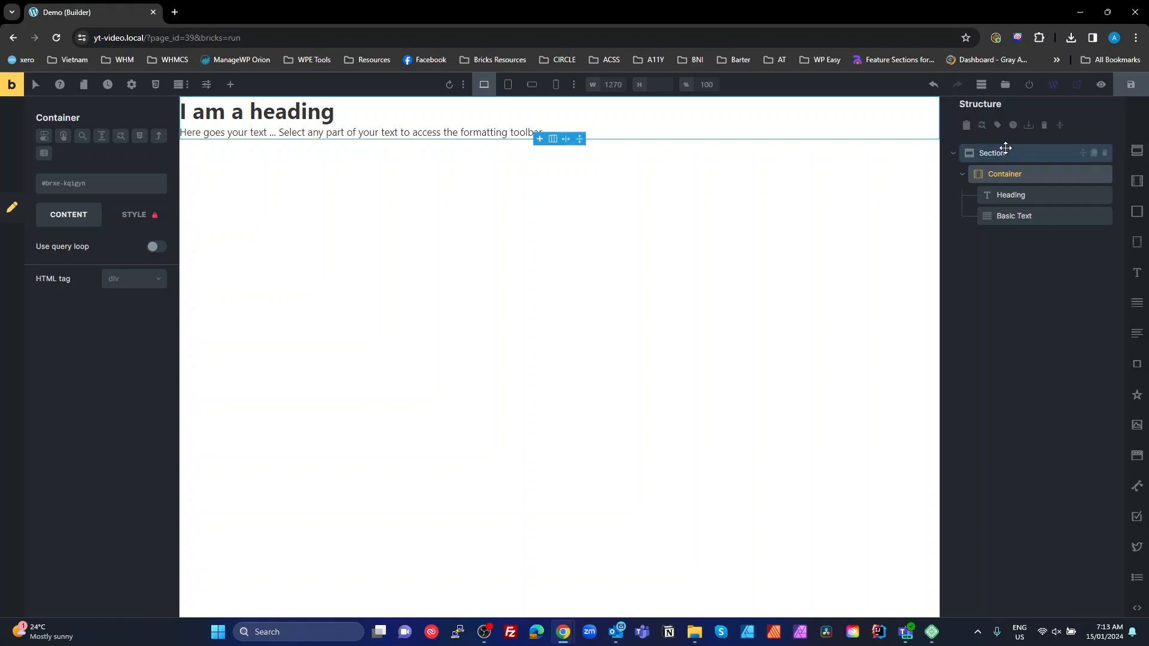
pyautogui.click(1005, 149)
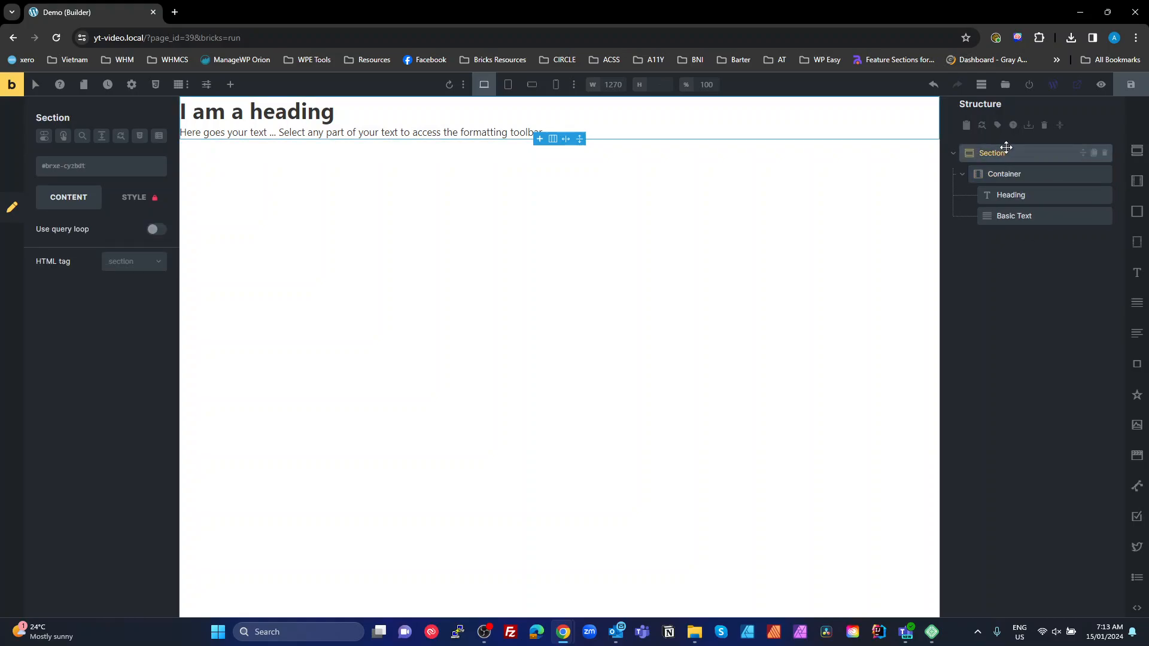
pyautogui.doubleClick(1006, 147)
pyautogui.write('Hero home')
# Add an Image element and move it first in the container, above the Heading
pyautogui.click(1006, 174)
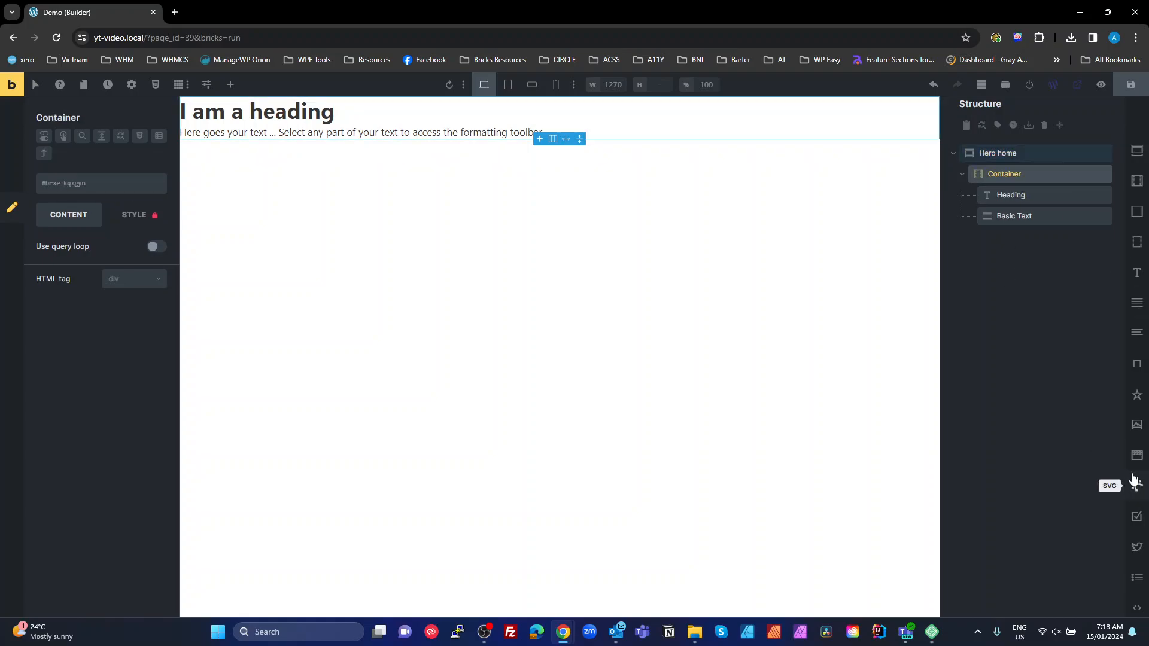
pyautogui.click(1137, 425)
pyautogui.moveTo(990, 236); pyautogui.dragTo(1008, 177)
# Generate hero-home classes for the section and its children with Class Converter > Create Classes
pyautogui.click(994, 154)
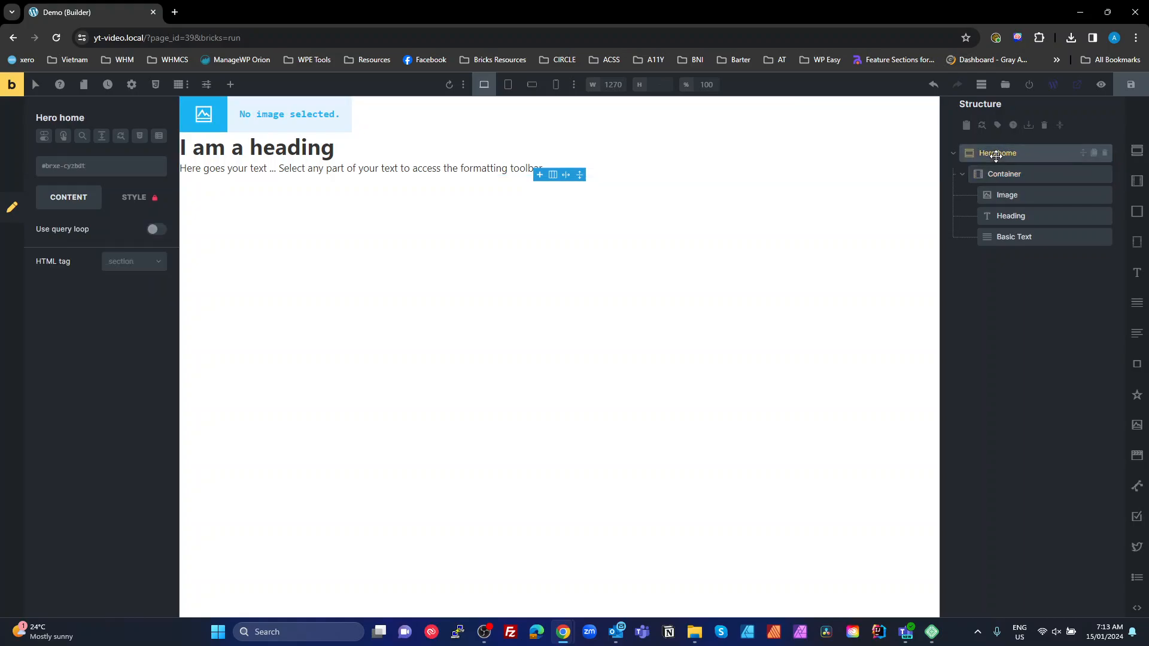
pyautogui.rightClick(992, 154)
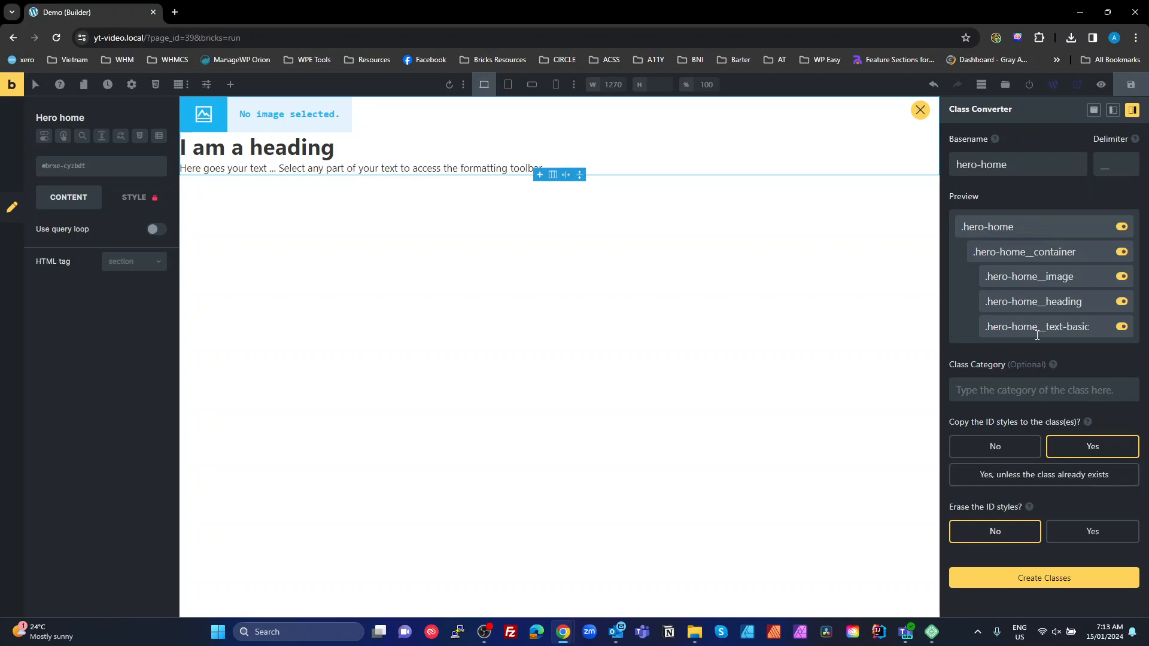
pyautogui.click(1042, 579)
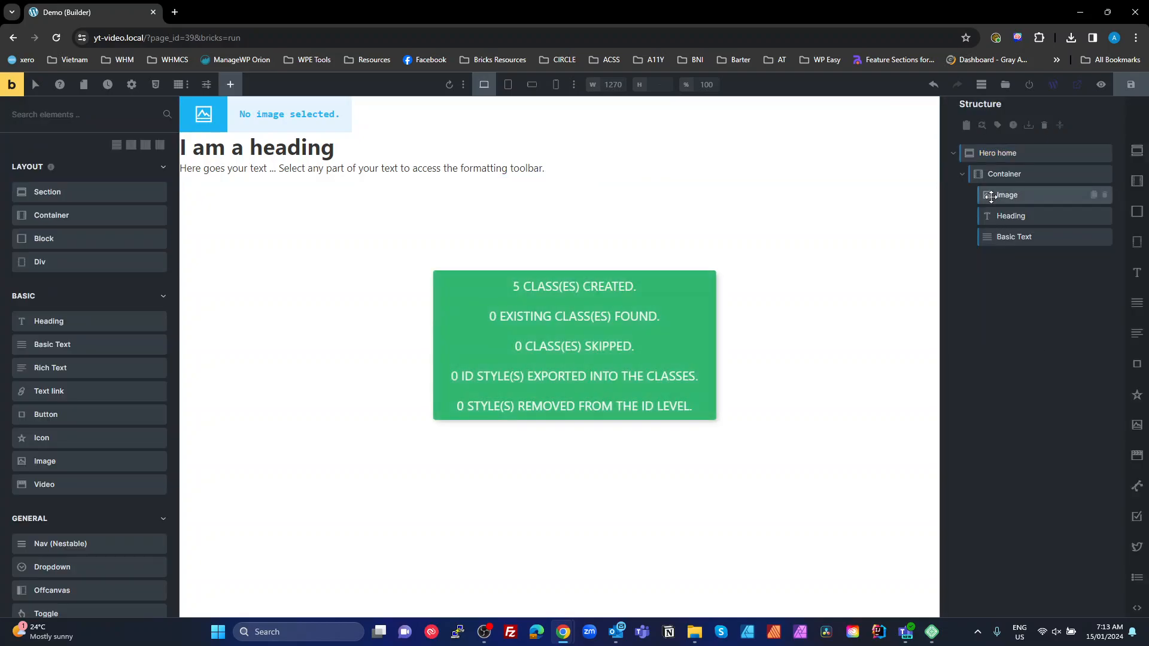
# Style the .hero-home class with var(--section-space-m) padding
pyautogui.click(1007, 195)
pyautogui.click(1004, 174)
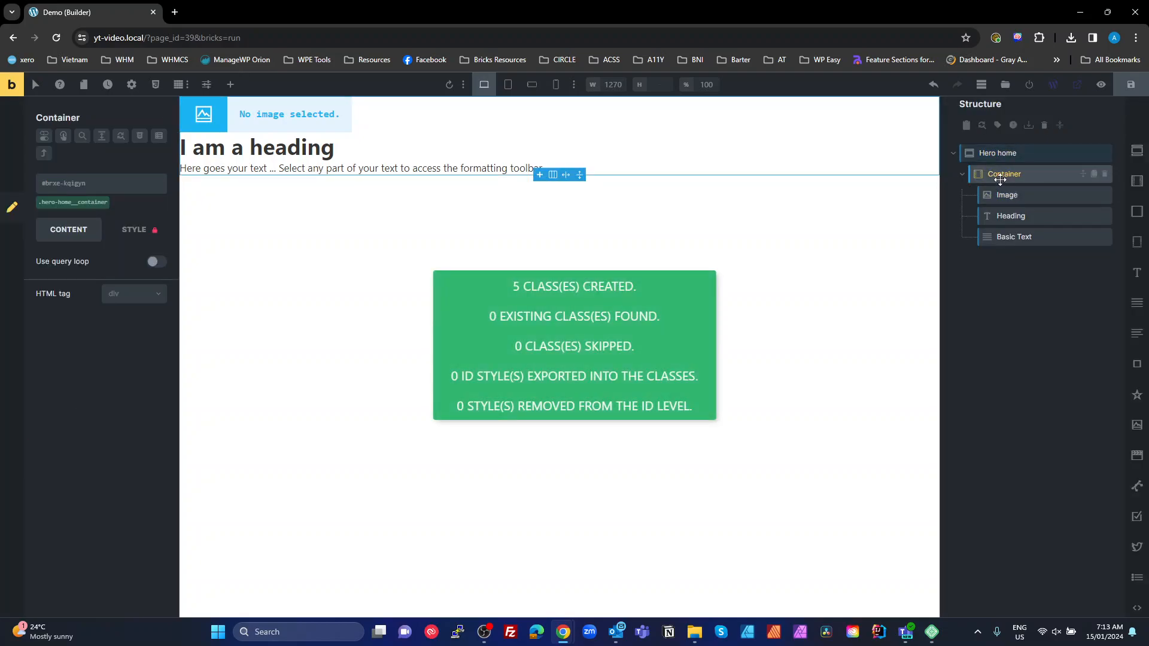
pyautogui.click(984, 153)
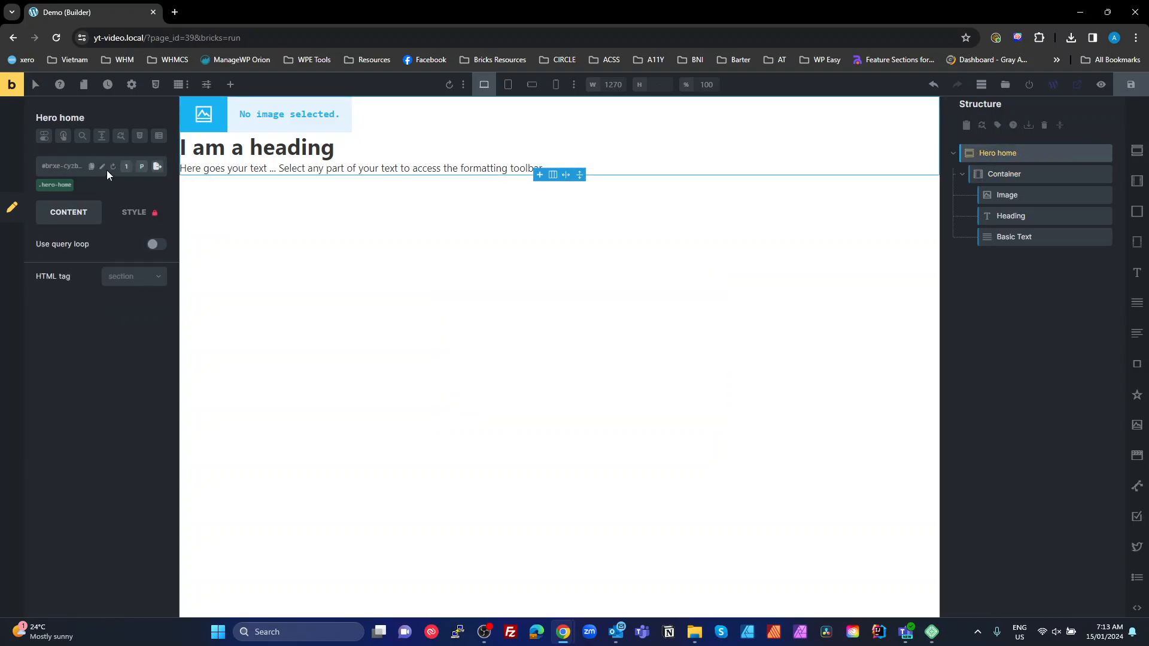
pyautogui.click(62, 193)
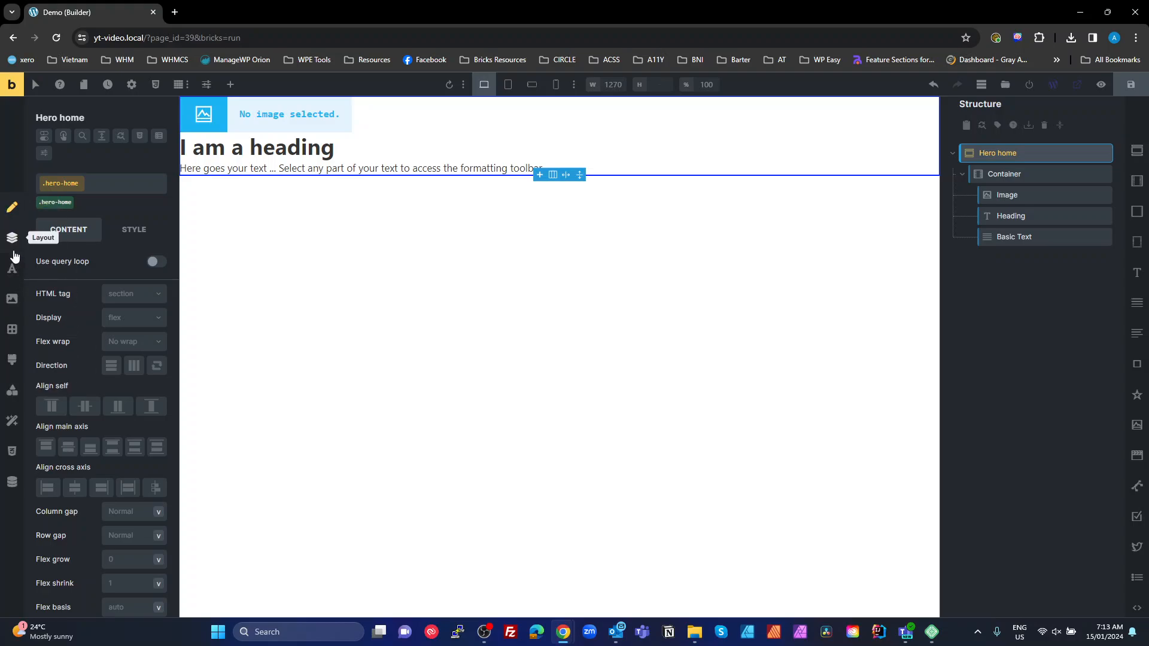
pyautogui.click(9, 243)
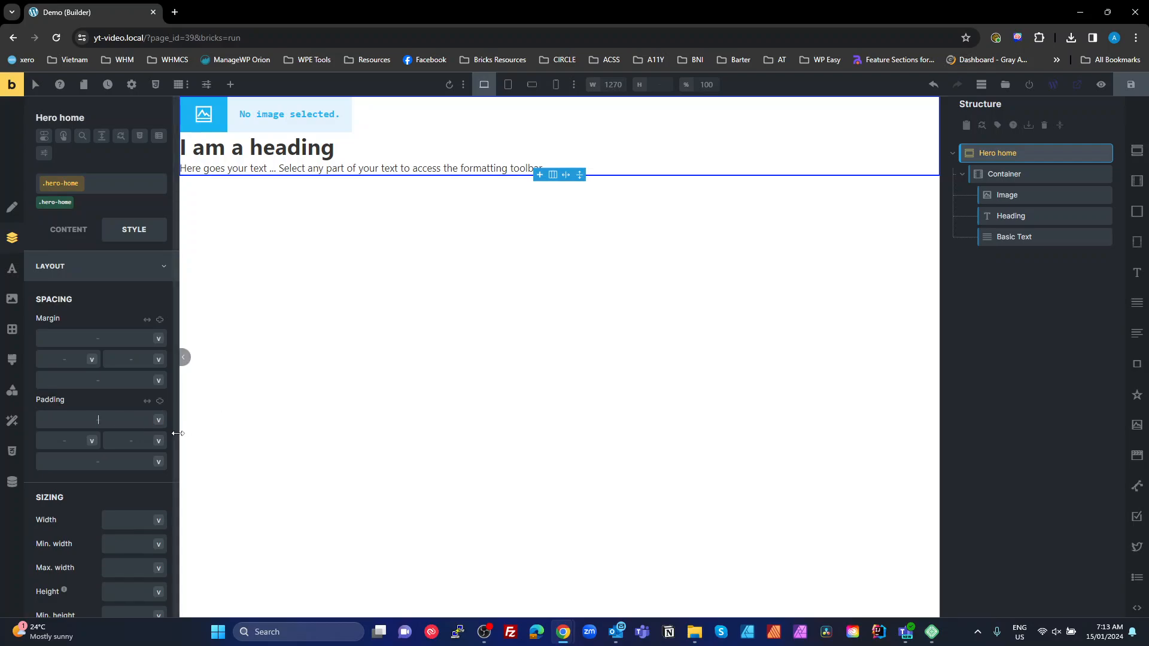
pyautogui.moveTo(178, 436); pyautogui.dragTo(240, 441)
pyautogui.click(134, 403)
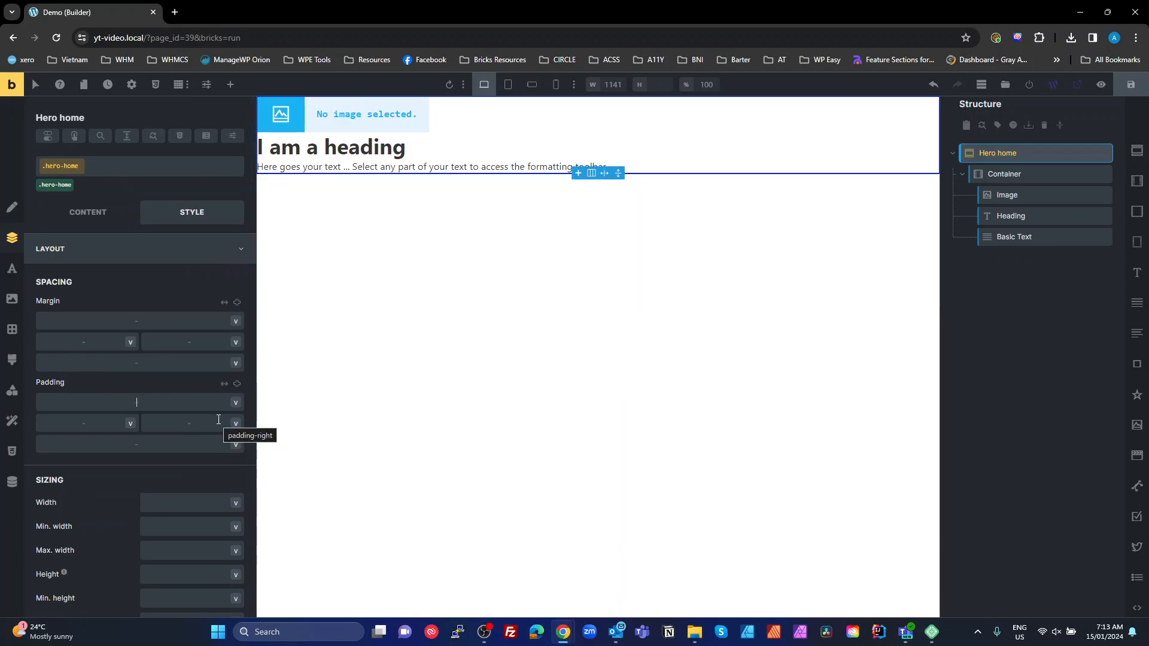
pyautogui.write('space-m)')
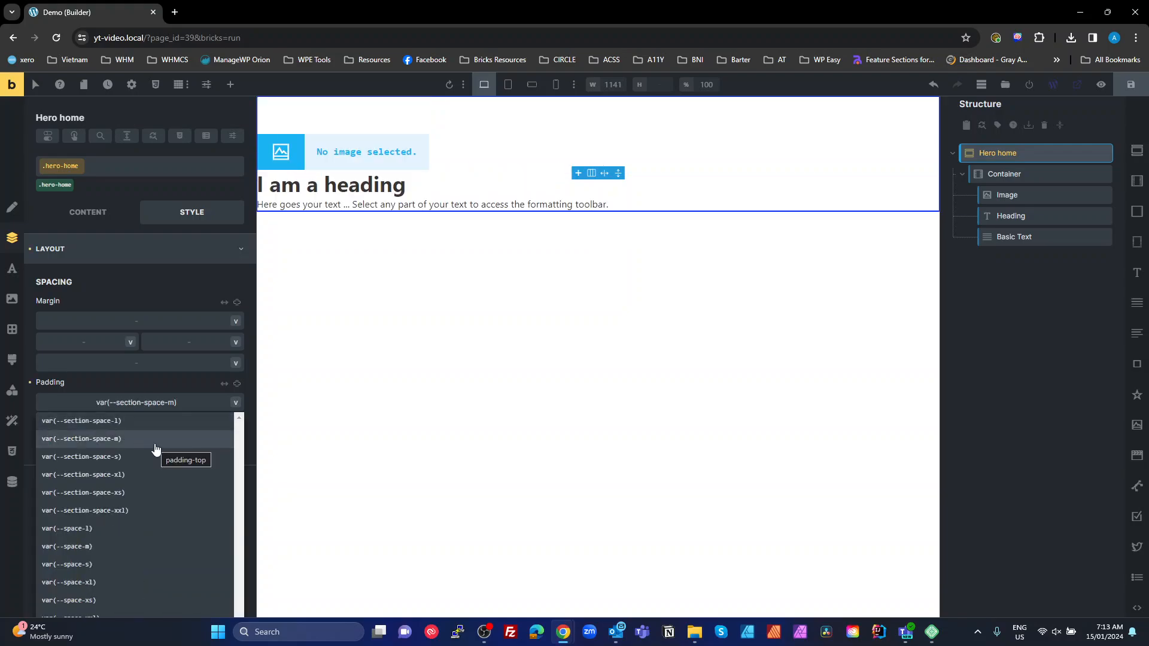
pyautogui.click(154, 440)
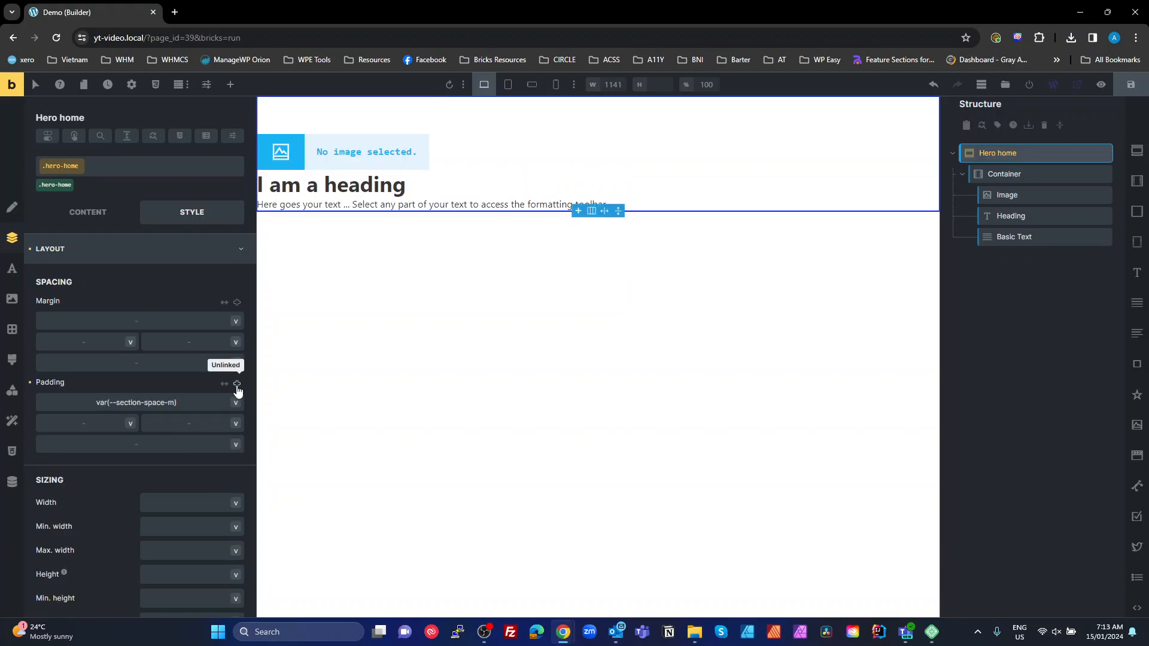
# Unlink the padding sides and set left and right padding to var(--space-s)
pyautogui.click(237, 385)
pyautogui.click(236, 385)
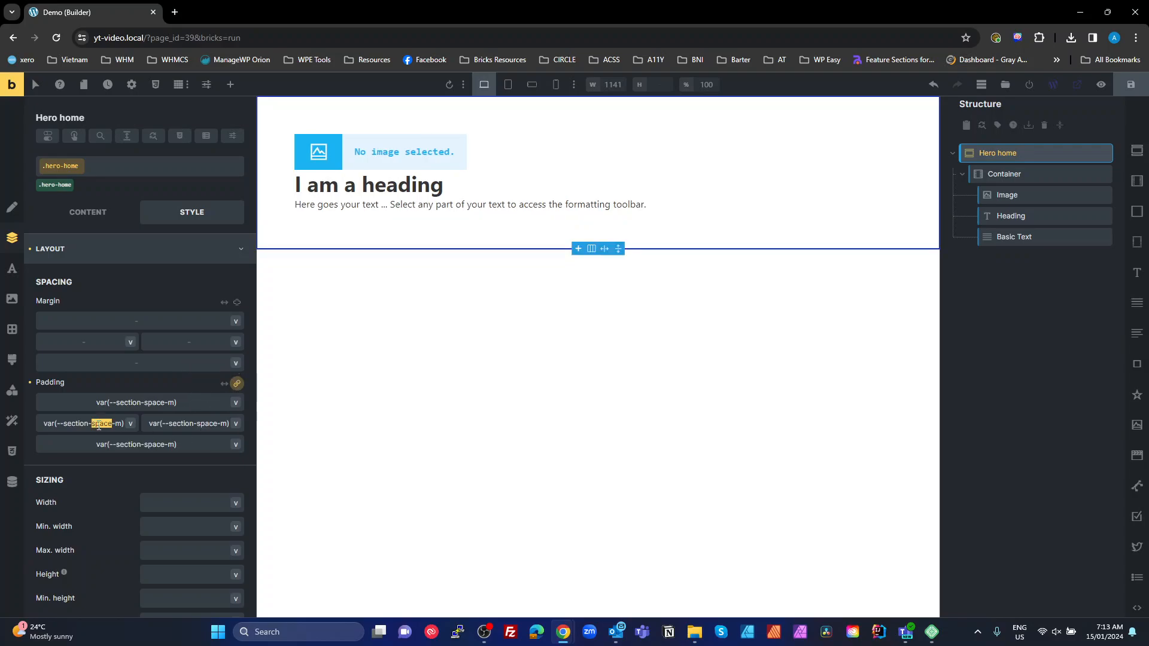
pyautogui.click(234, 386)
pyautogui.click(236, 384)
pyautogui.press('BackSpace')
pyautogui.press('BackSpace')
pyautogui.press('BackSpace')
pyautogui.press('BackSpace')
pyautogui.press('BackSpace')
pyautogui.press('BackSpace')
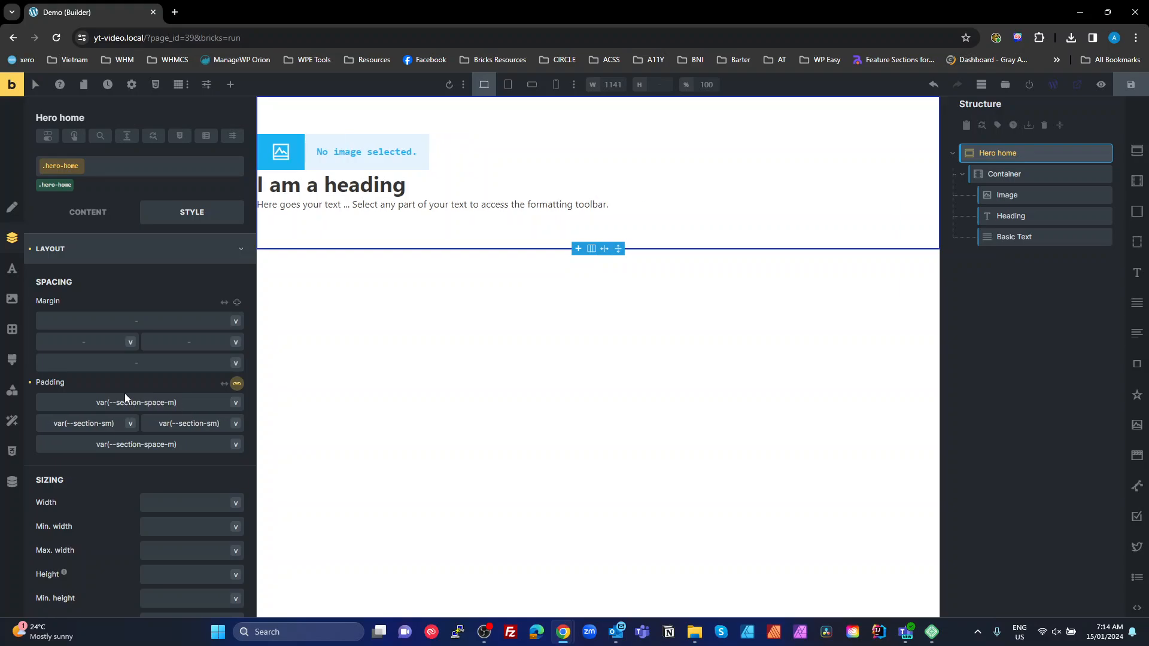
pyautogui.press('BackSpace')
pyautogui.write('s')
pyautogui.doubleClick(87, 424)
pyautogui.write('space')
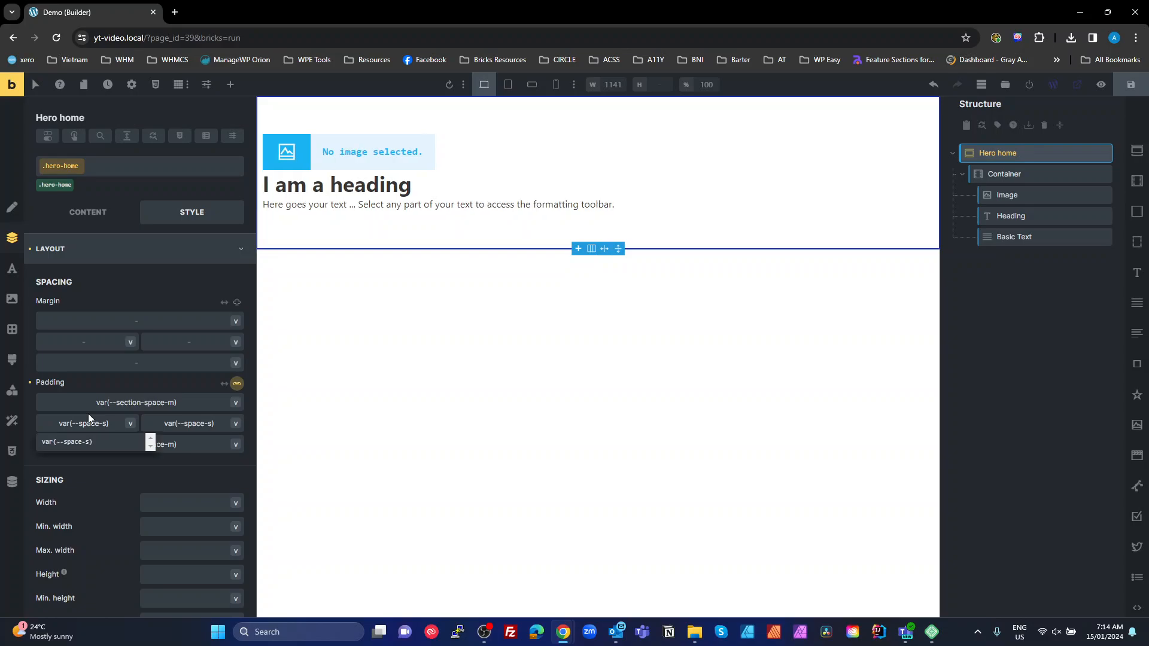
pyautogui.click(80, 441)
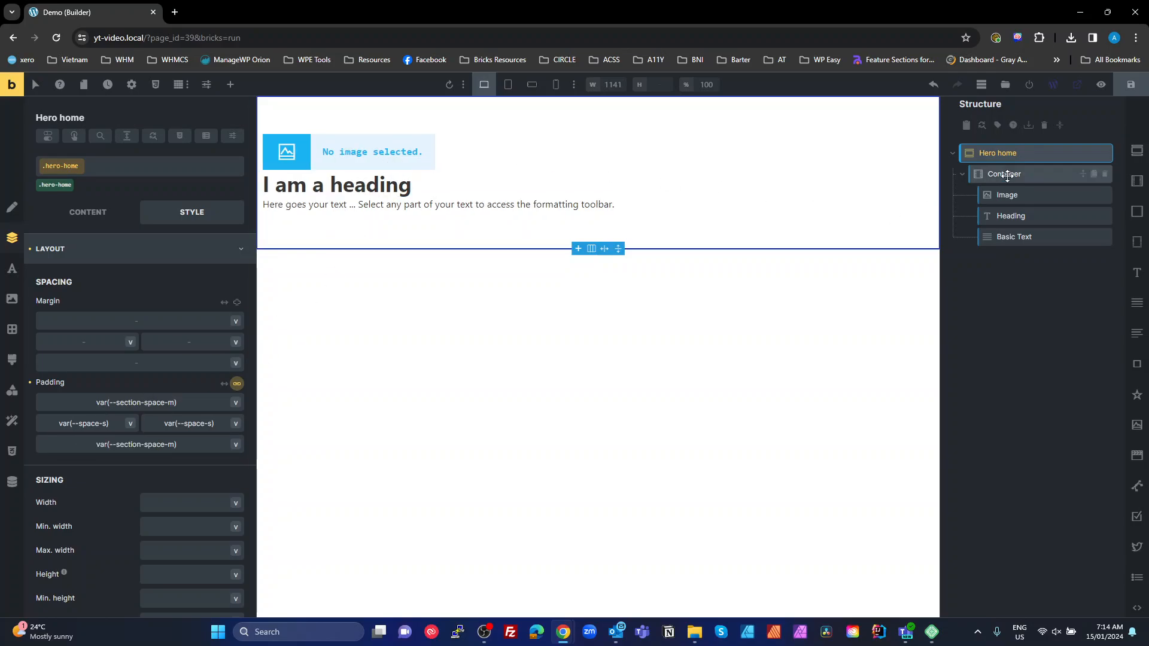
# Give the .hero-home background a colour from the BB primary palette
pyautogui.click(12, 298)
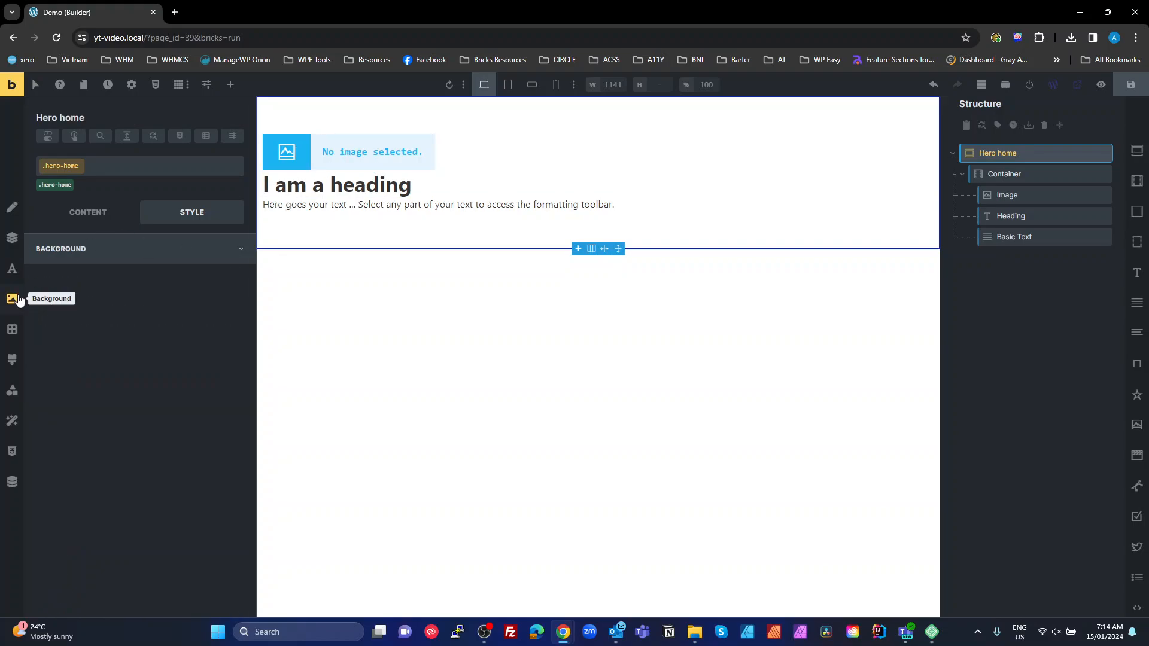
pyautogui.click(235, 277)
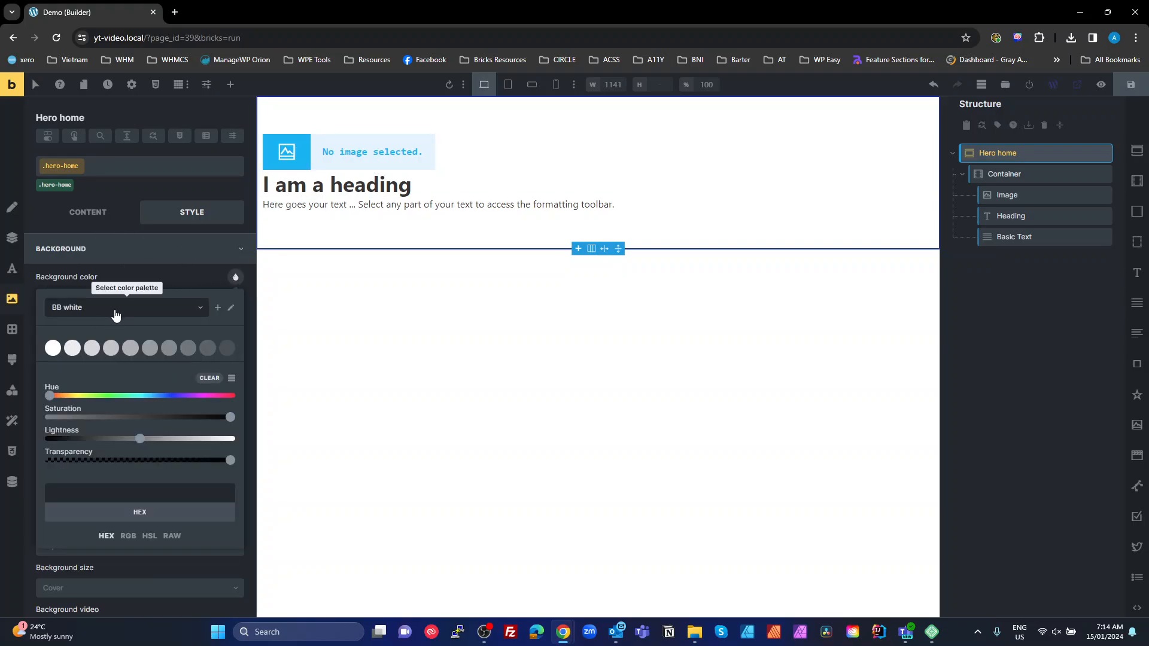
pyautogui.click(122, 314)
pyautogui.click(70, 324)
pyautogui.click(48, 350)
pyautogui.click(50, 351)
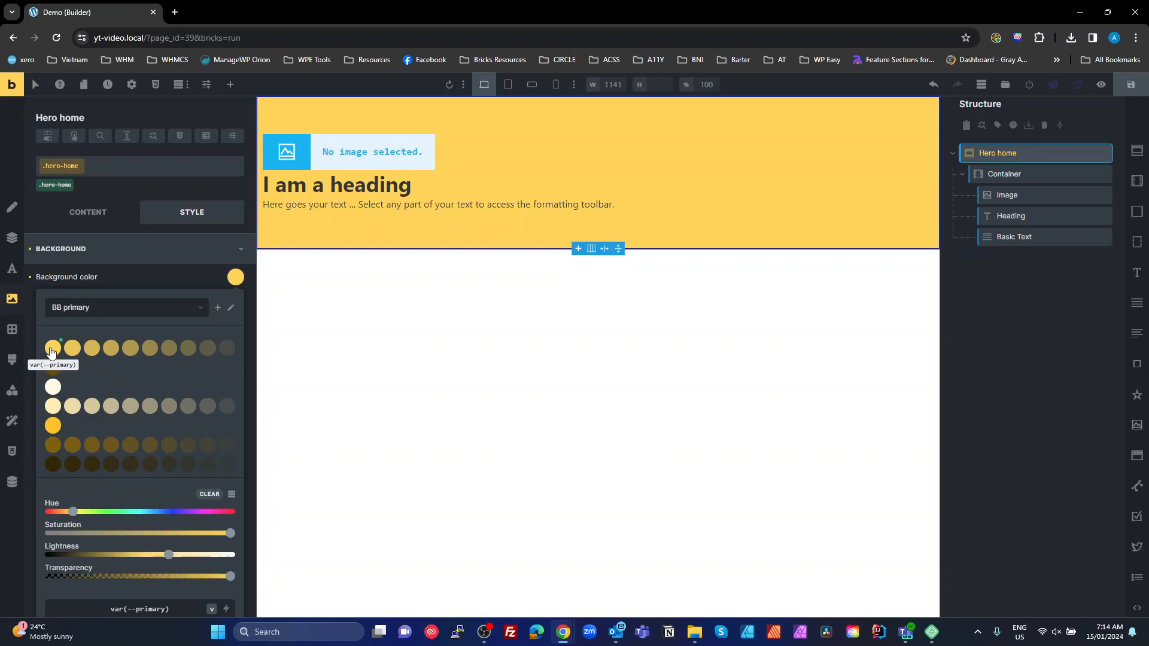
pyautogui.click(108, 274)
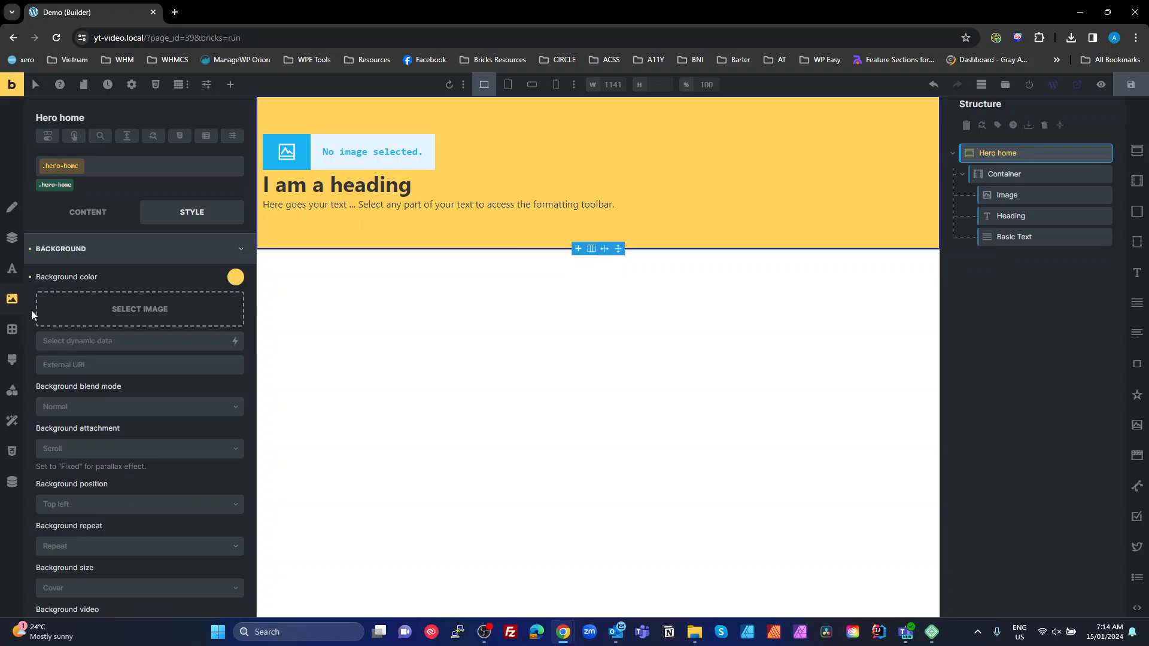
# Make the hero's typography colour the BB white swatch
pyautogui.click(12, 268)
pyautogui.click(235, 277)
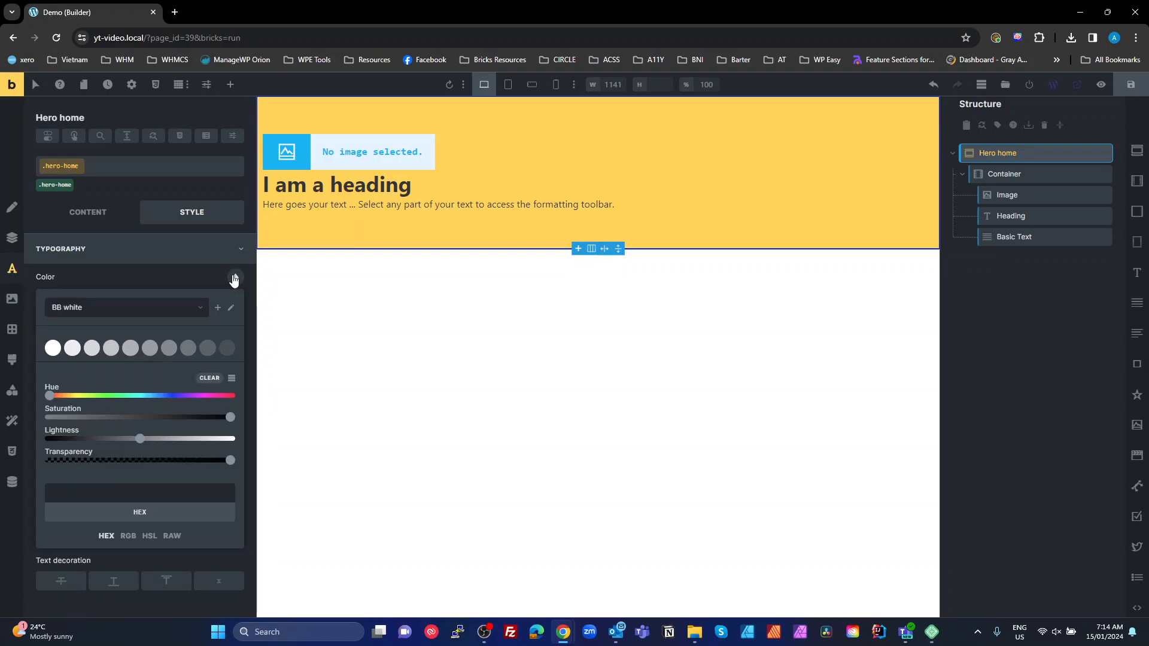
pyautogui.click(53, 347)
pyautogui.click(53, 348)
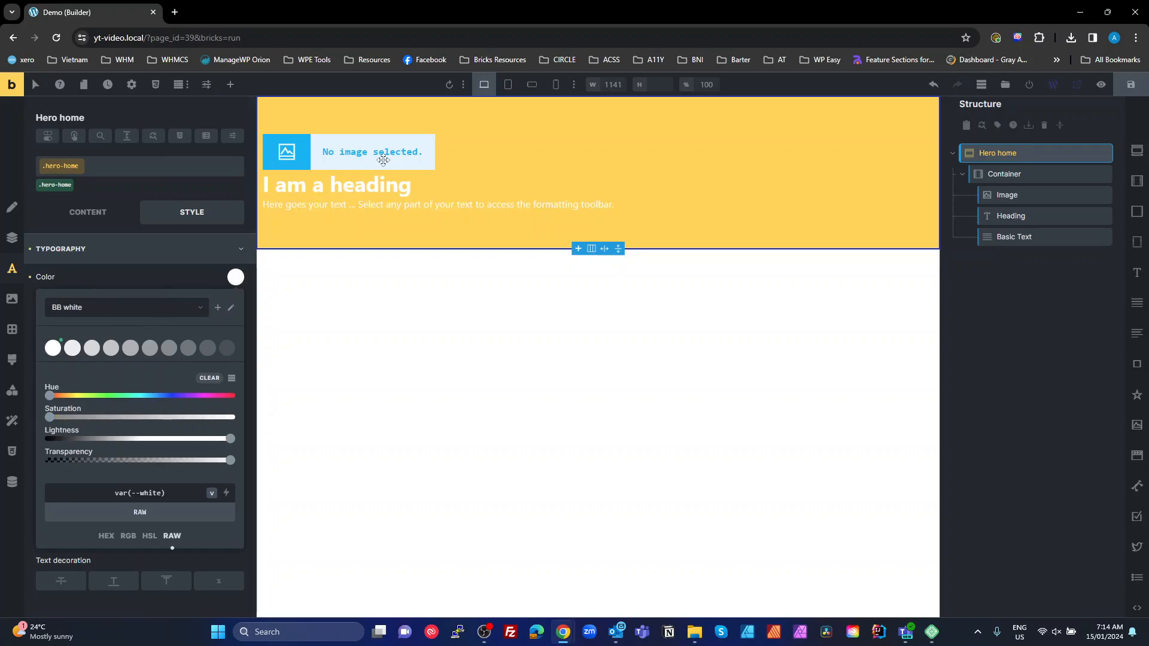
pyautogui.click(146, 275)
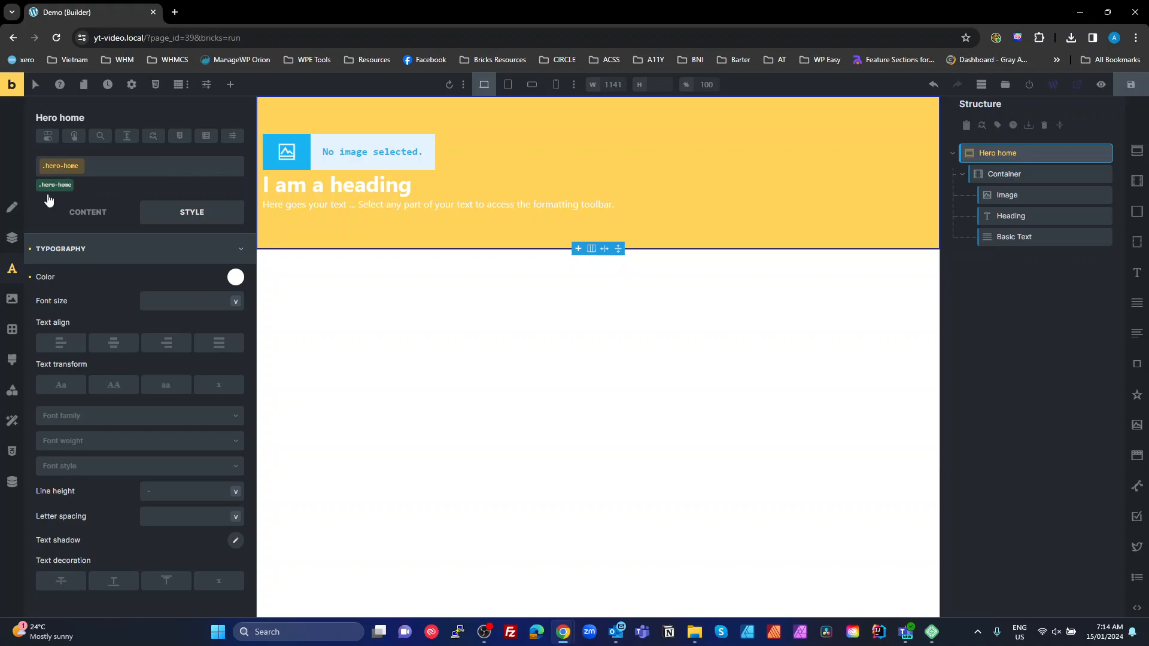
# Change the background to dark gold var(--primary-dark) and open the hero Image's media picker
pyautogui.click(12, 298)
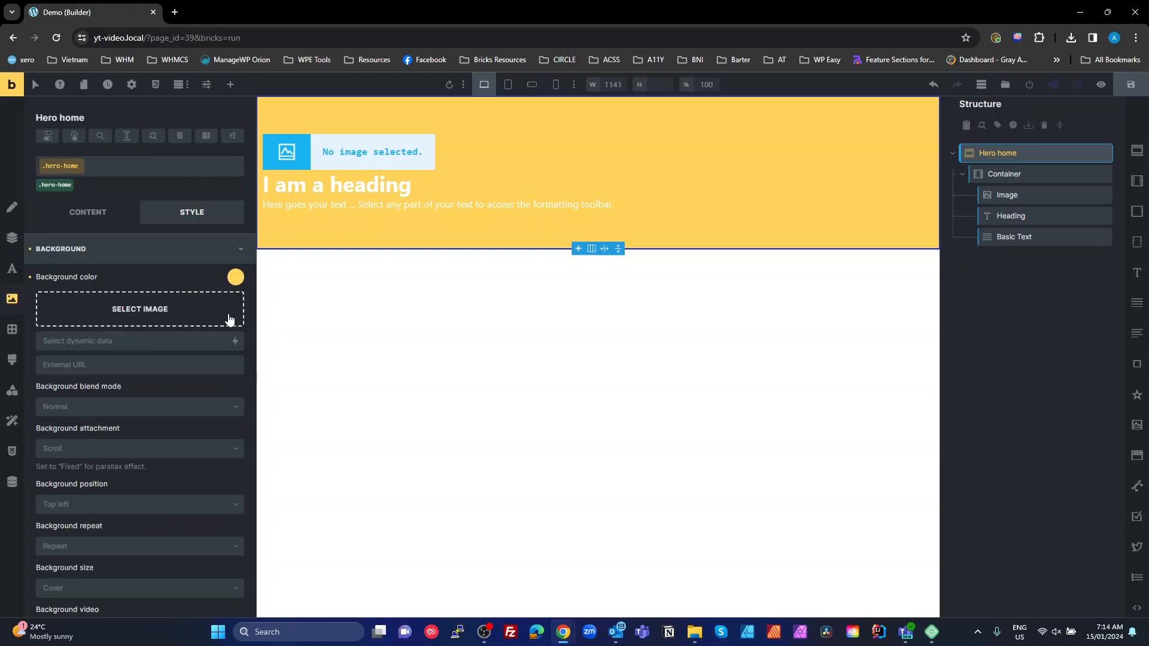
pyautogui.click(236, 279)
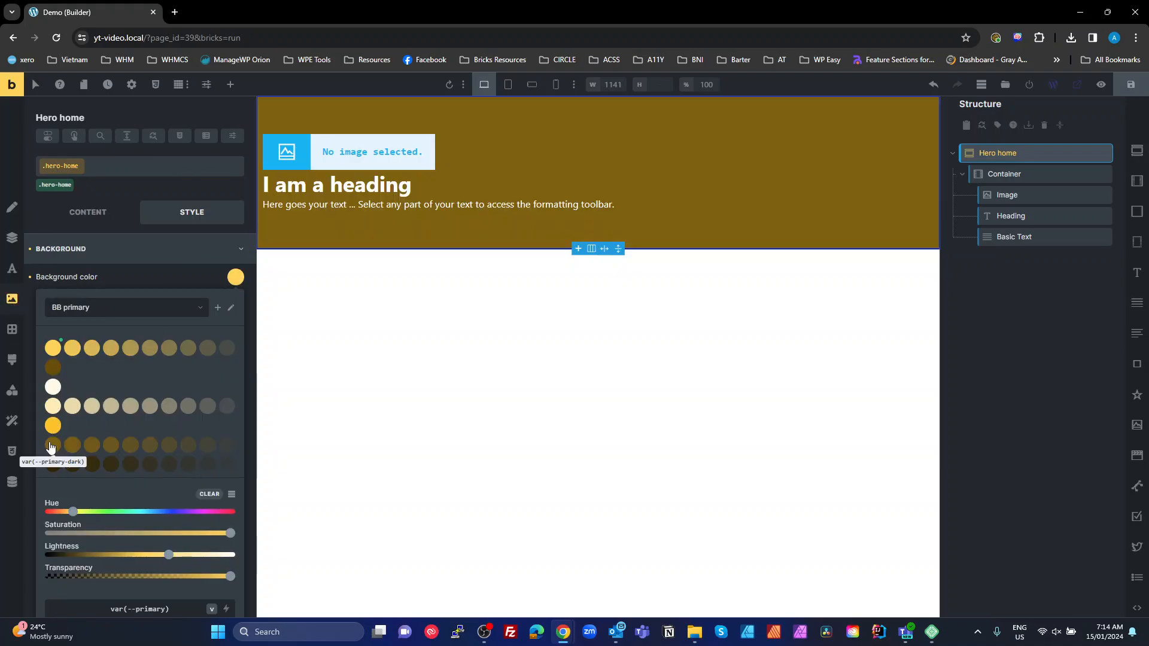
pyautogui.click(53, 445)
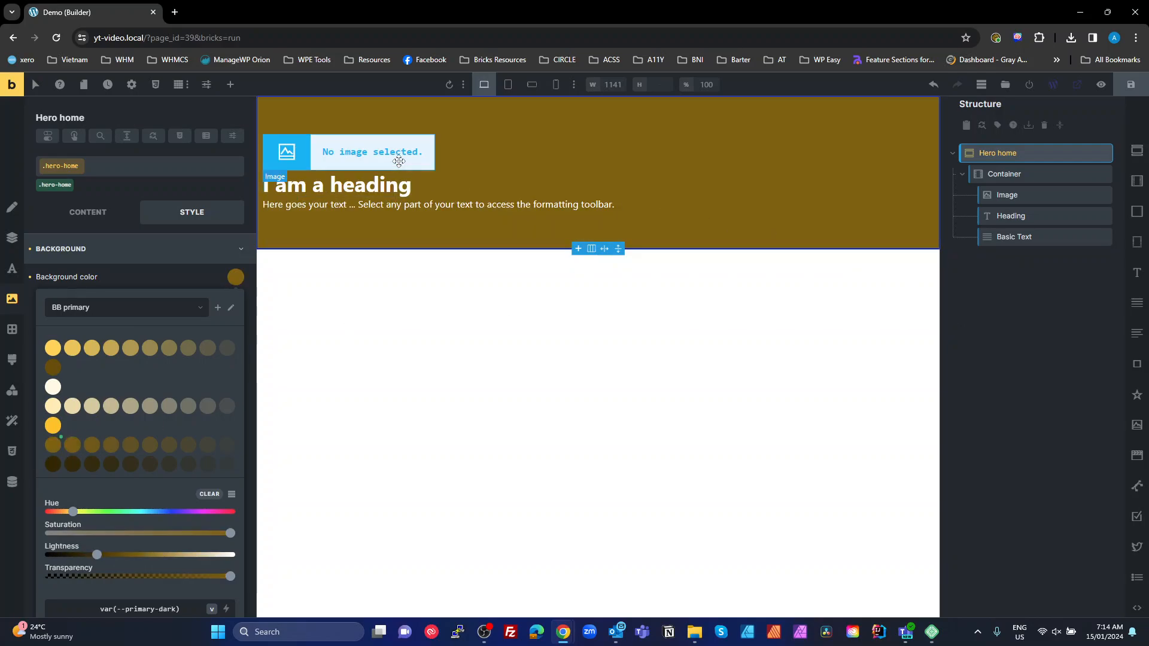
pyautogui.click(430, 157)
pyautogui.click(172, 247)
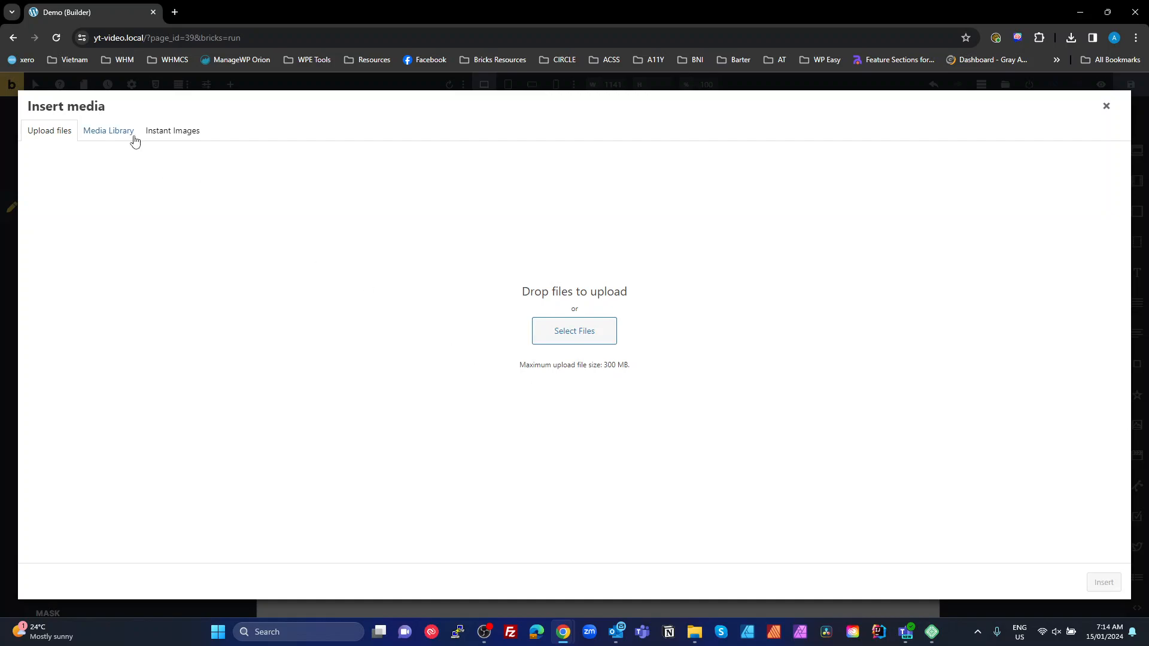
# Insert the Unsplash hiker-on-misty-ridge photo from Instant Images into the hero Image at Large 1024×683
pyautogui.click(179, 133)
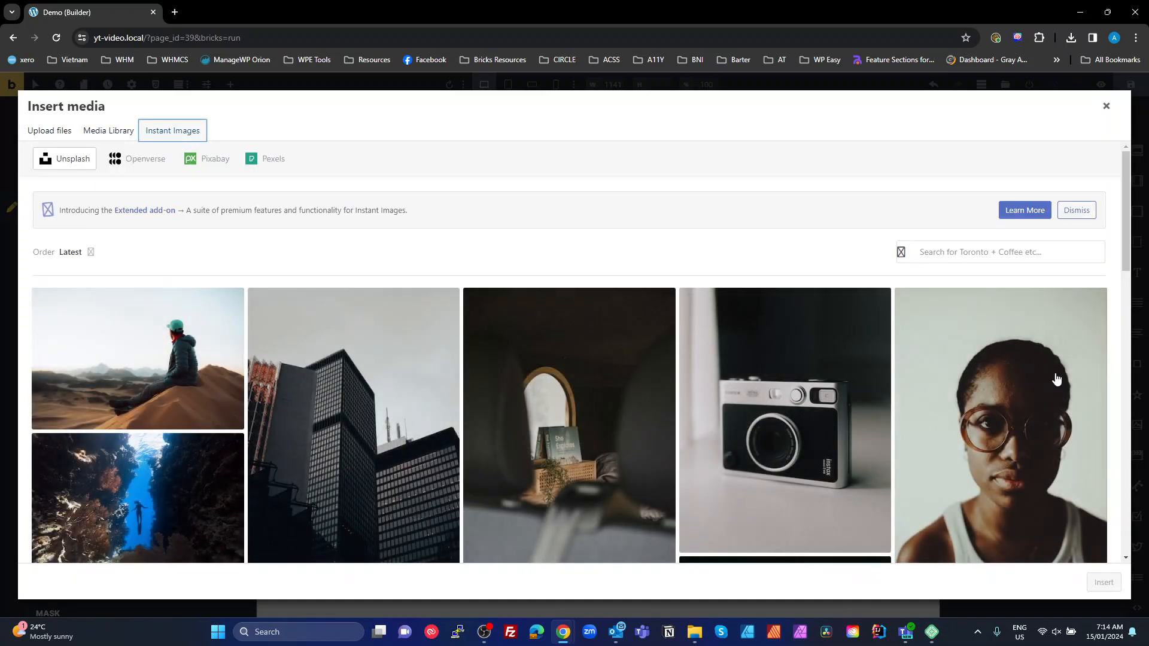
pyautogui.scroll(-3, 870, 437)
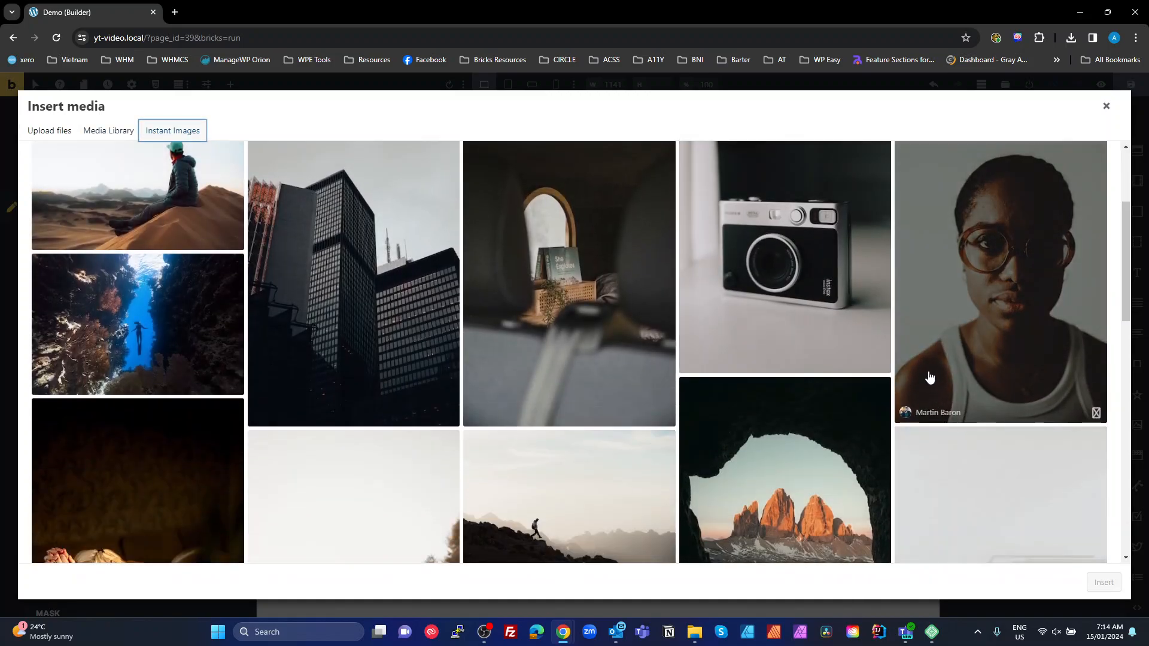
pyautogui.scroll(-5, 898, 422)
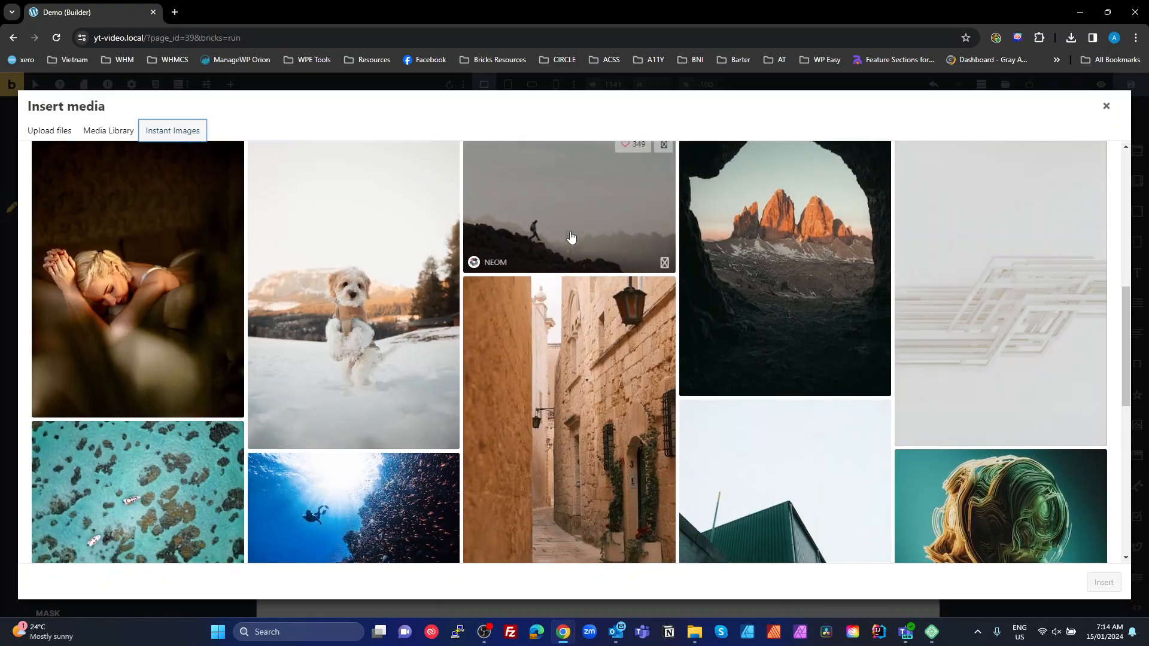
pyautogui.click(629, 240)
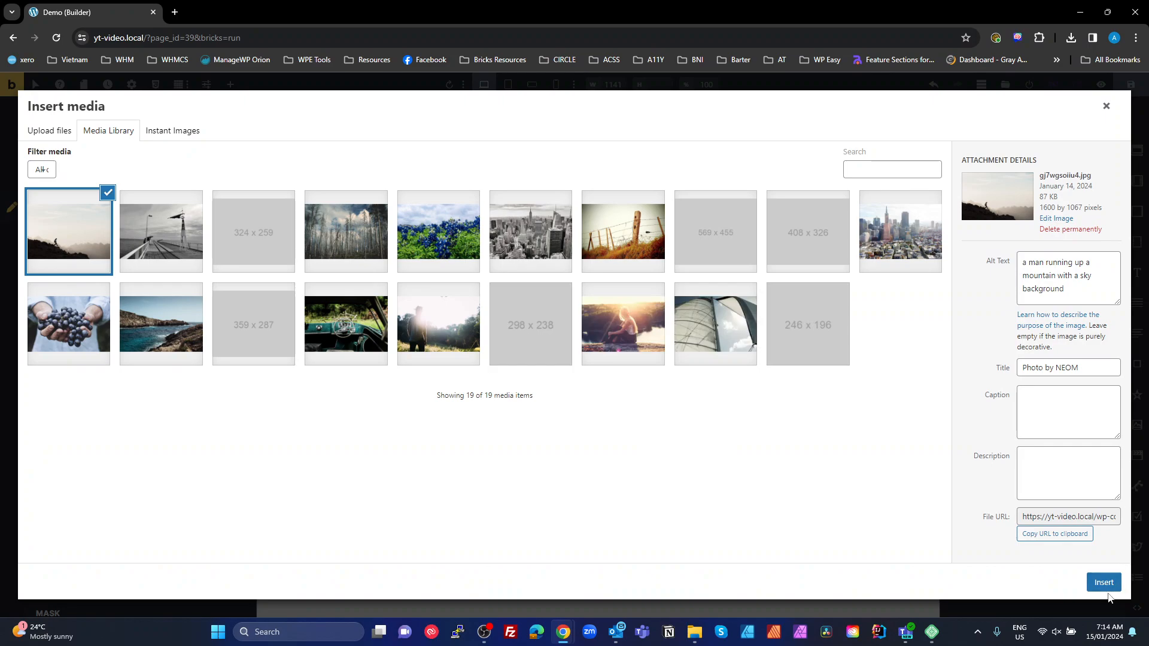
pyautogui.click(1104, 583)
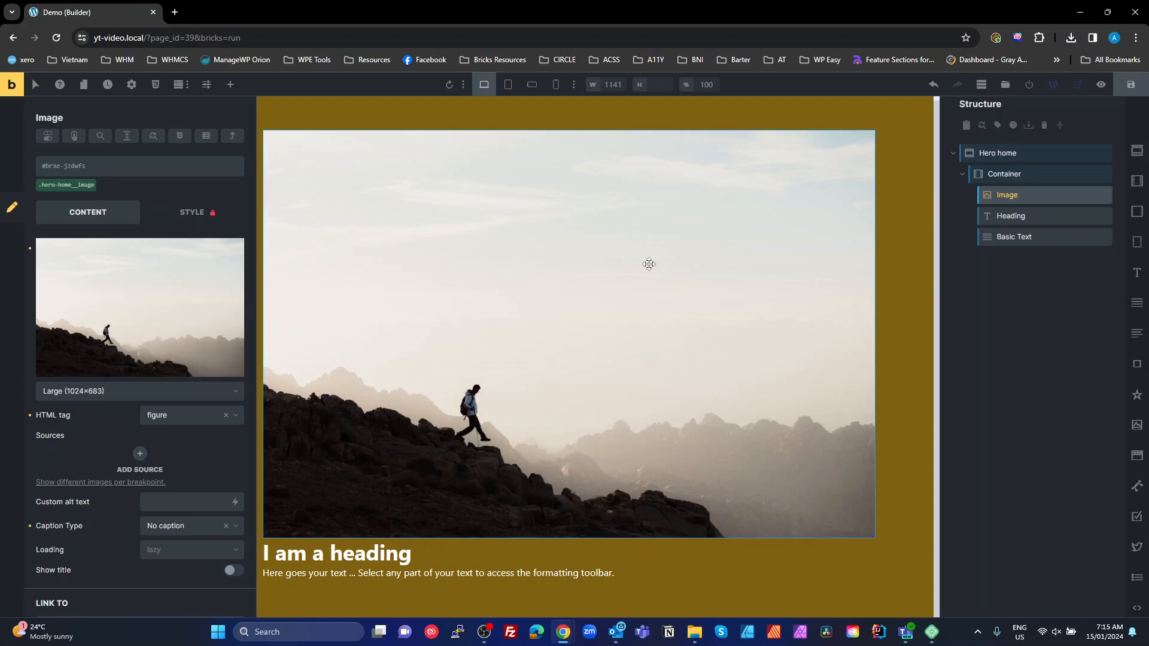
# Save the Demo page as a draft, publish it, and check the preview
pyautogui.click(1138, 88)
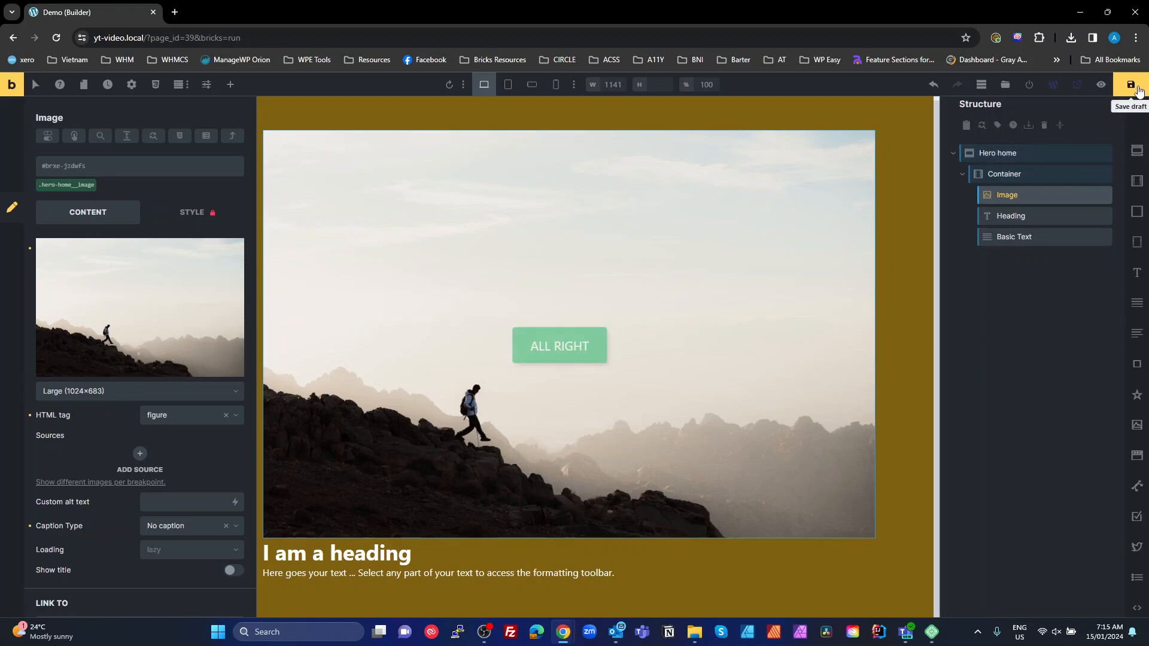
pyautogui.click(1034, 86)
pyautogui.click(1082, 85)
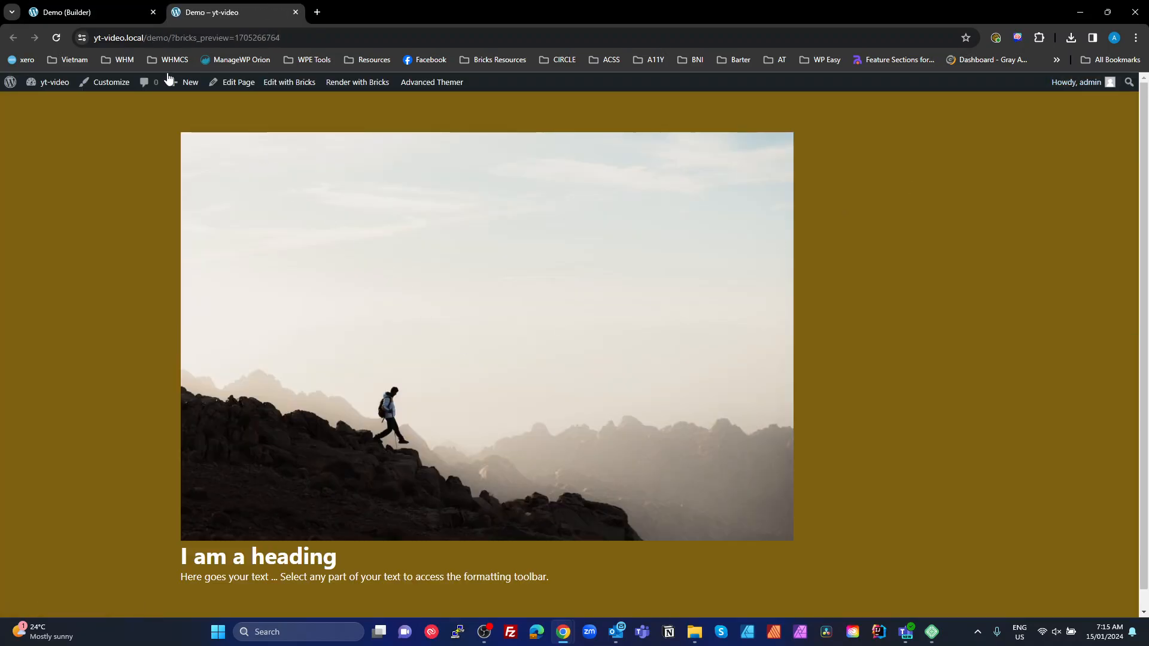
pyautogui.scroll(-1, 337, 393)
pyautogui.scroll(1, 339, 396)
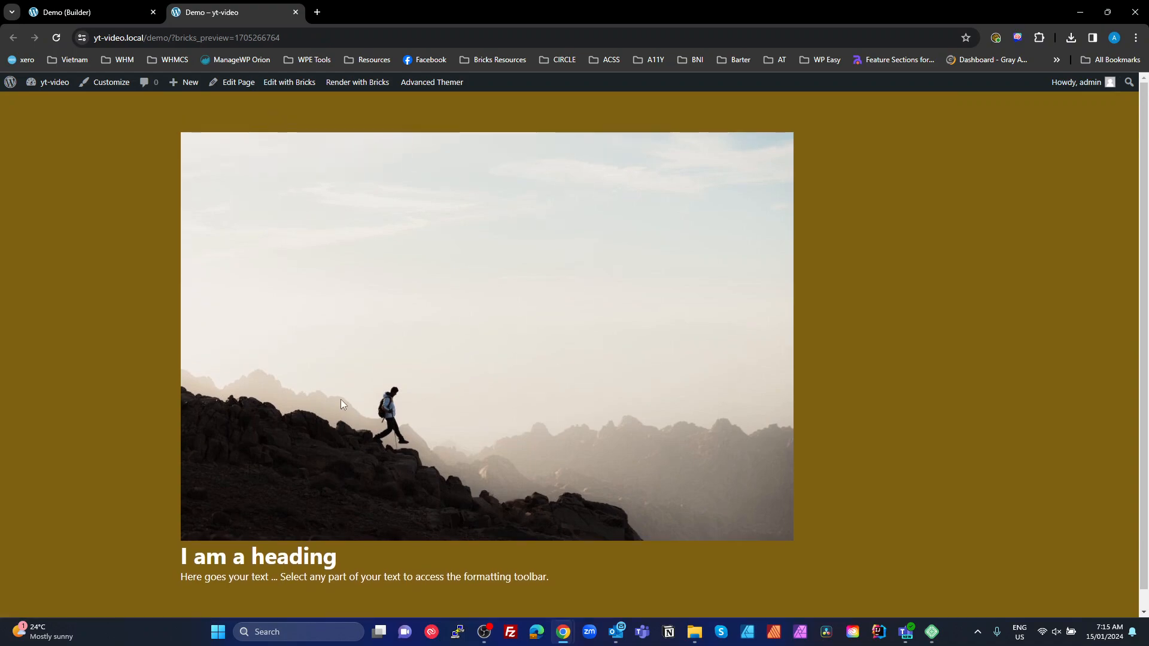
pyautogui.click(295, 12)
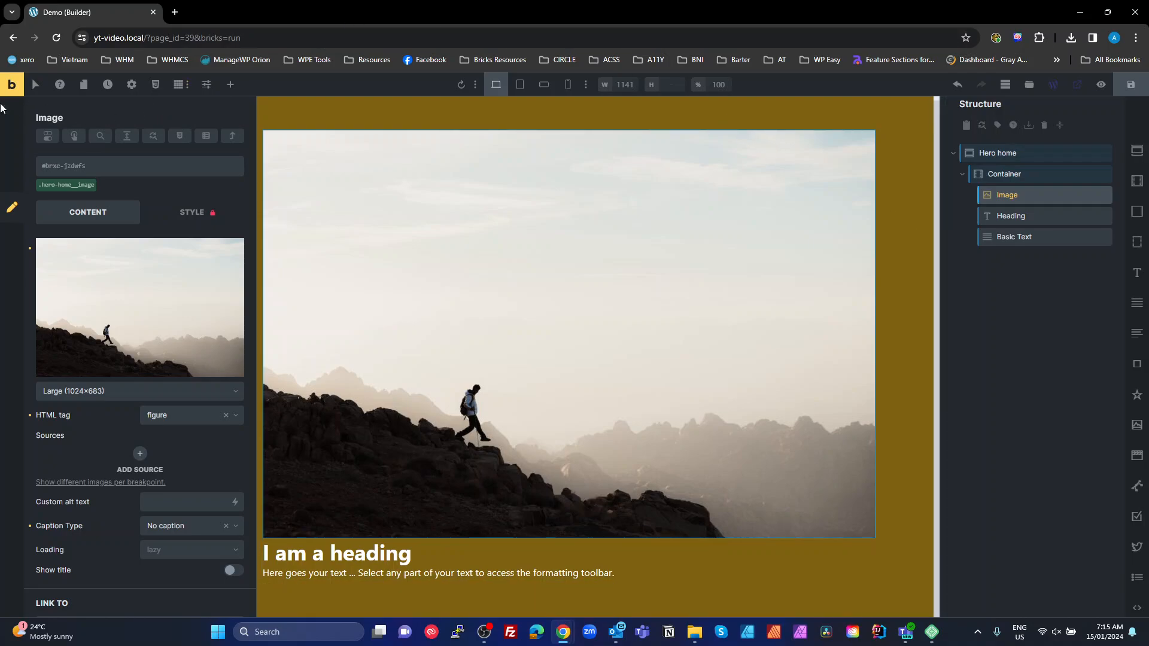
# Open the live Demo page, close the Builder, and return to the WordPress dashboard
pyautogui.click(14, 85)
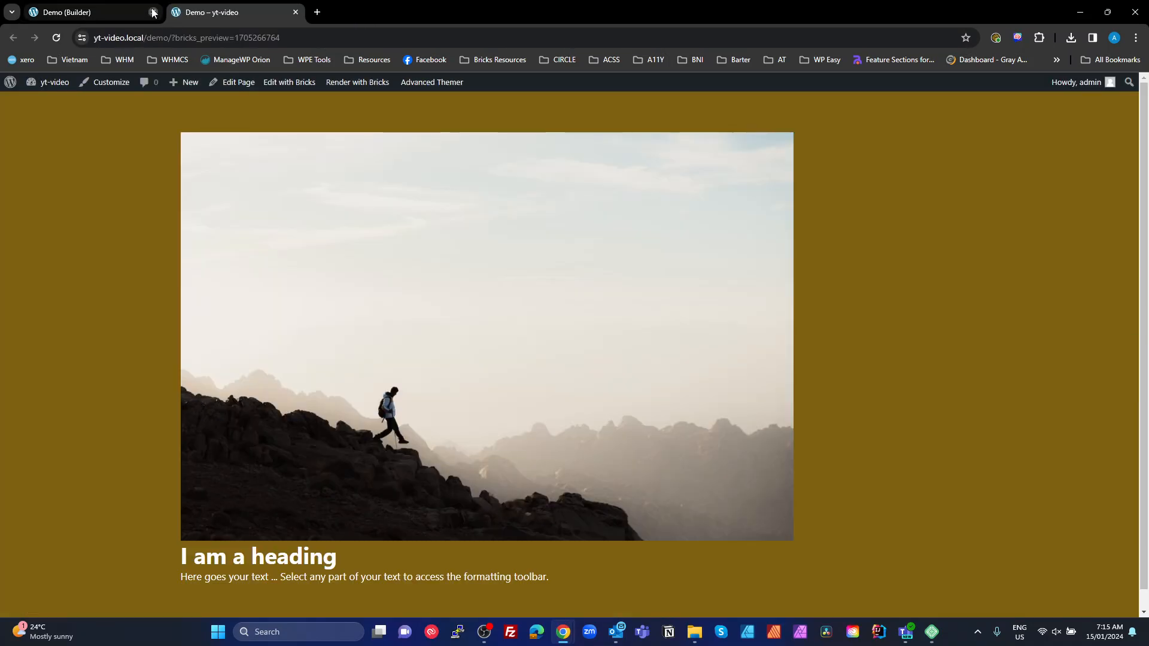
pyautogui.click(153, 12)
pyautogui.click(53, 82)
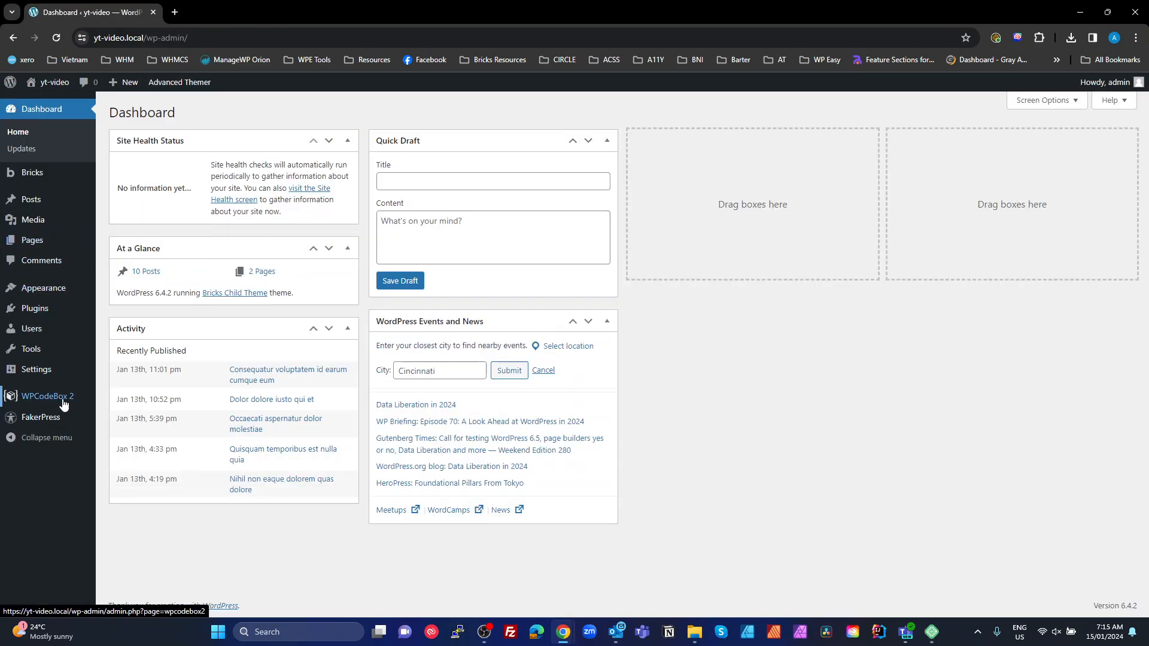
# Restore the Base snapshot in WP Reset, then view Pages listing only Privacy Policy and Sample Page
pyautogui.moveTo(33, 353)
pyautogui.click(126, 453)
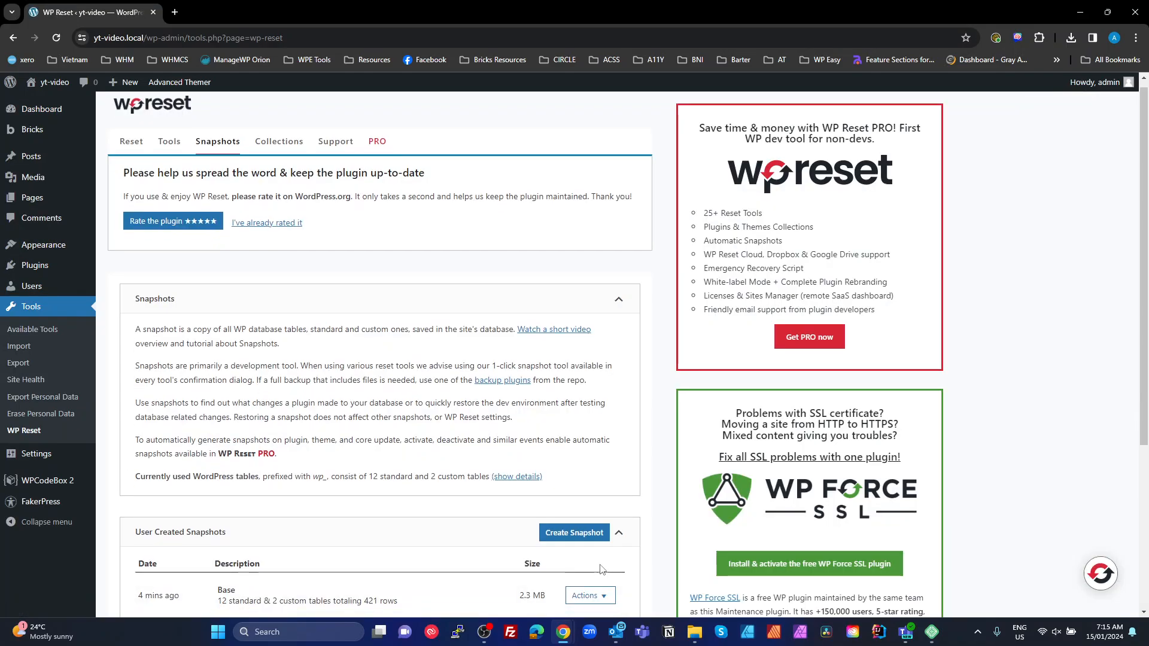
pyautogui.scroll(-3, 588, 414)
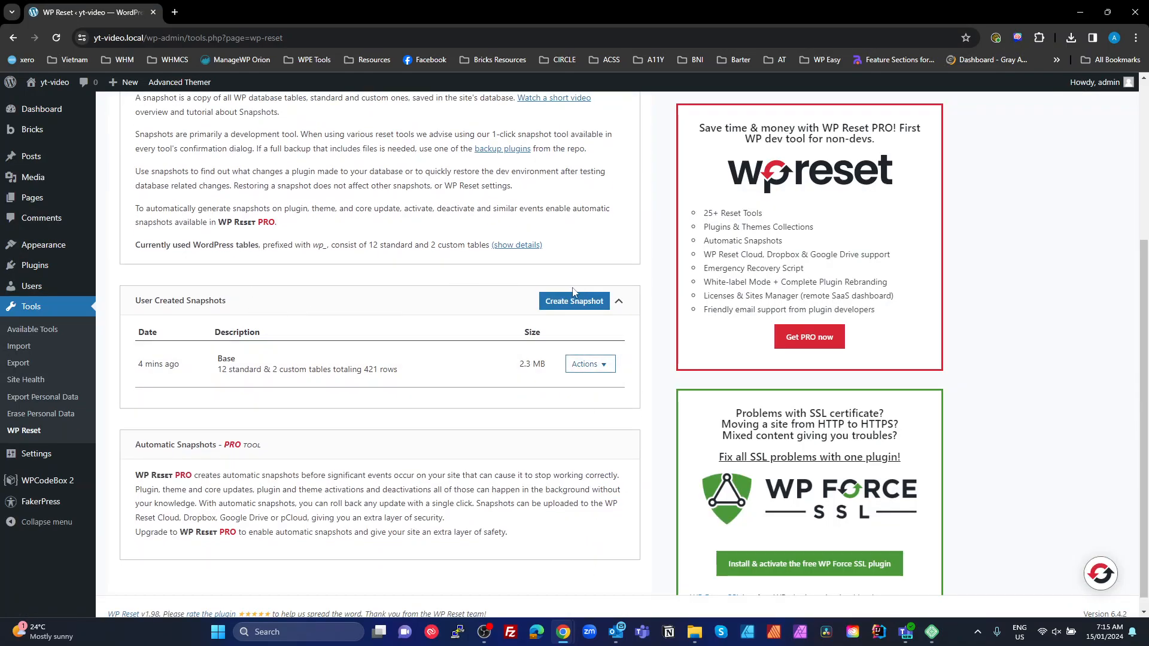
pyautogui.scroll(4, 241, 206)
pyautogui.scroll(-4, 457, 398)
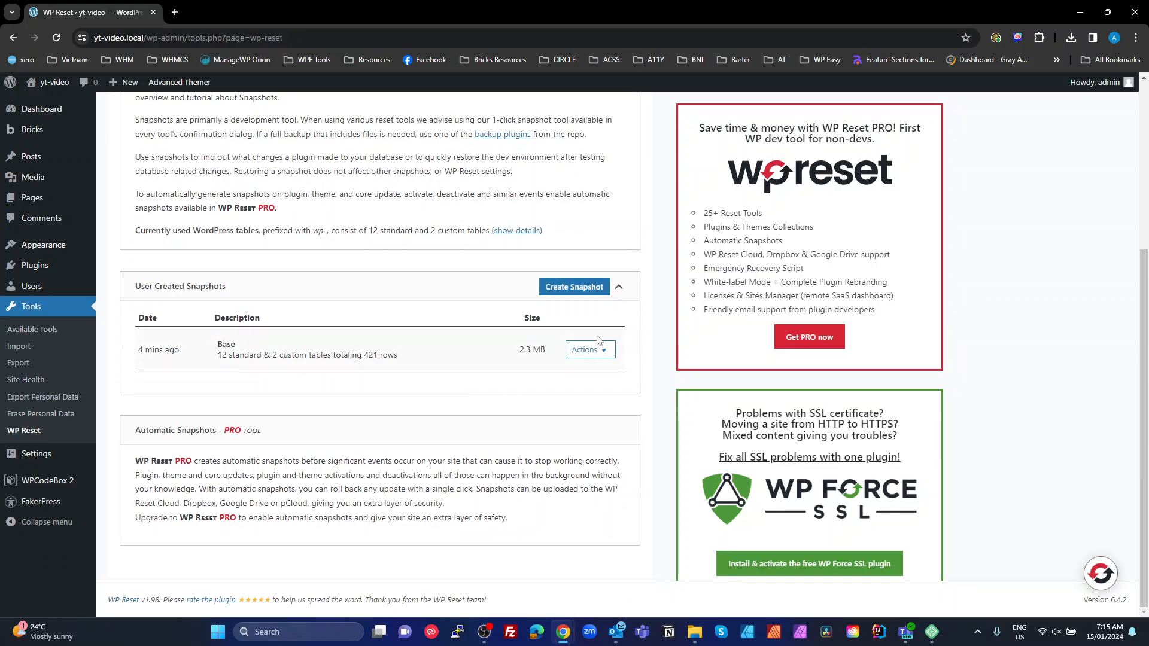
pyautogui.click(599, 352)
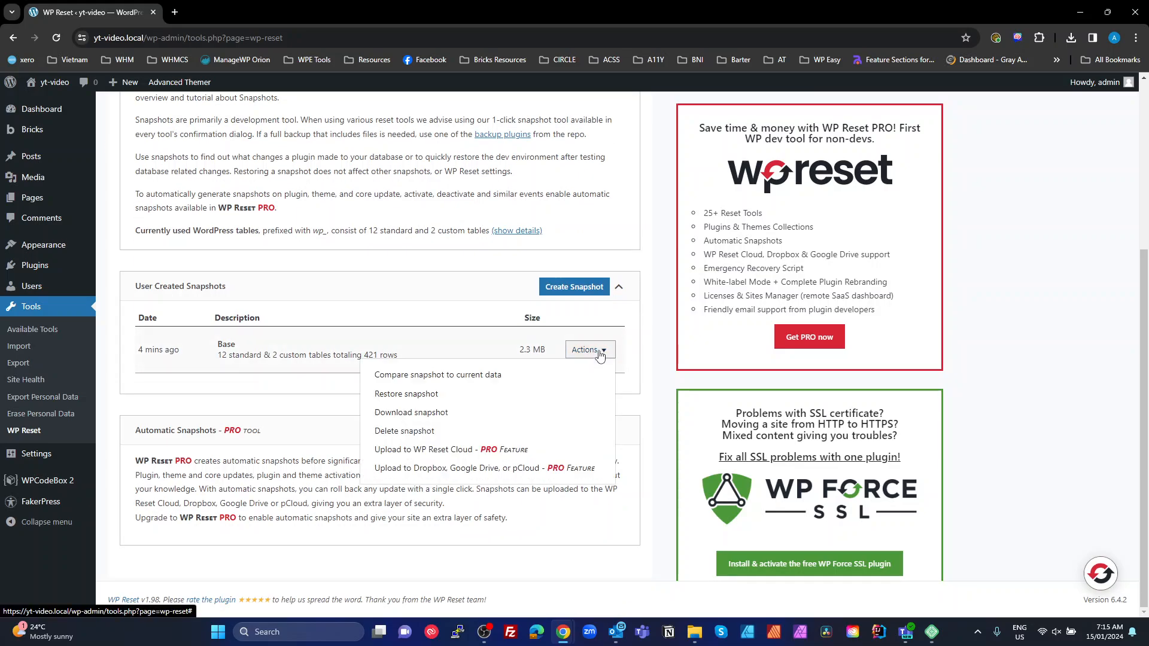
pyautogui.click(399, 394)
pyautogui.click(548, 435)
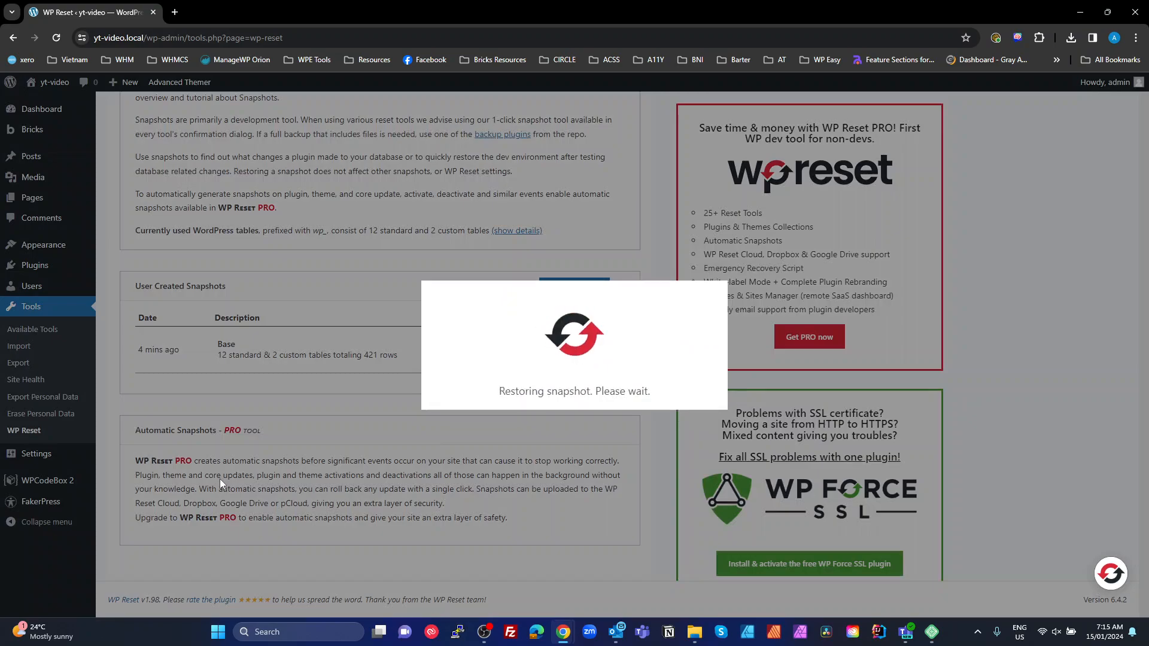
pyautogui.click(574, 432)
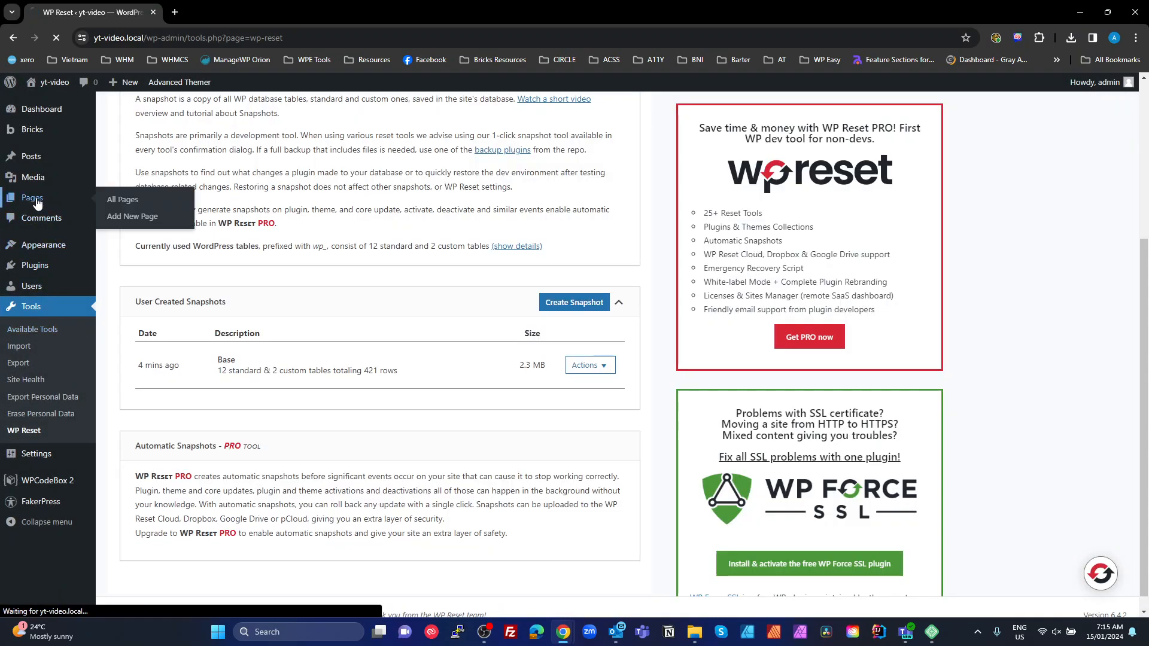
pyautogui.click(36, 201)
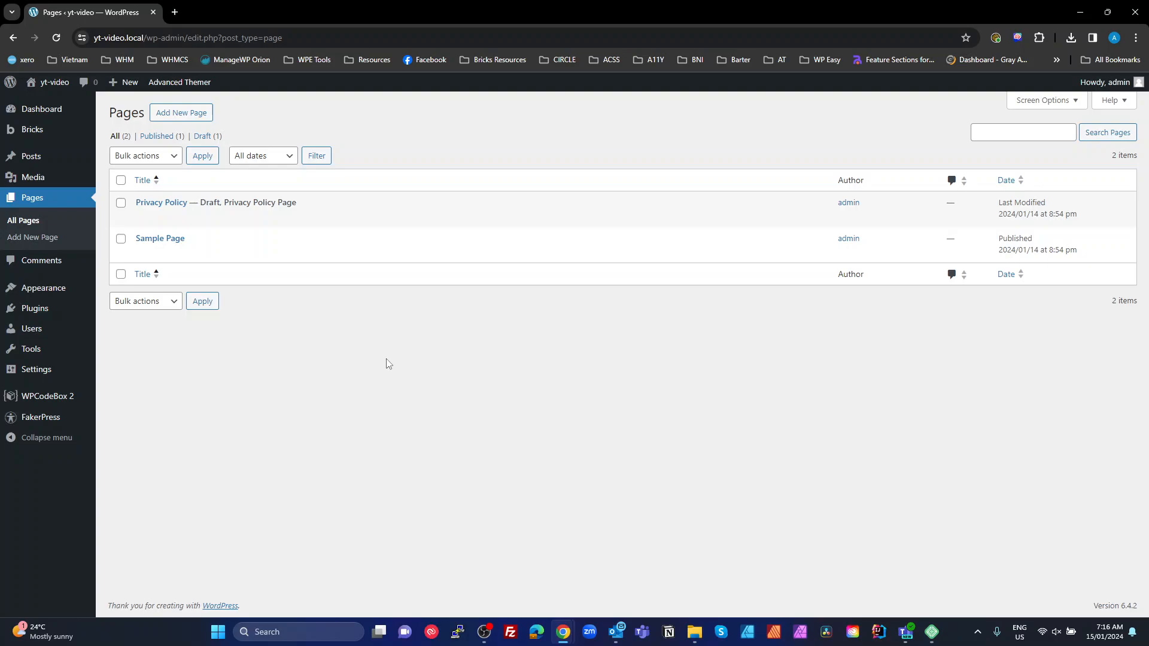
# Close the Chrome window showing yt-video to bring the Local app into view
pyautogui.click(1135, 12)
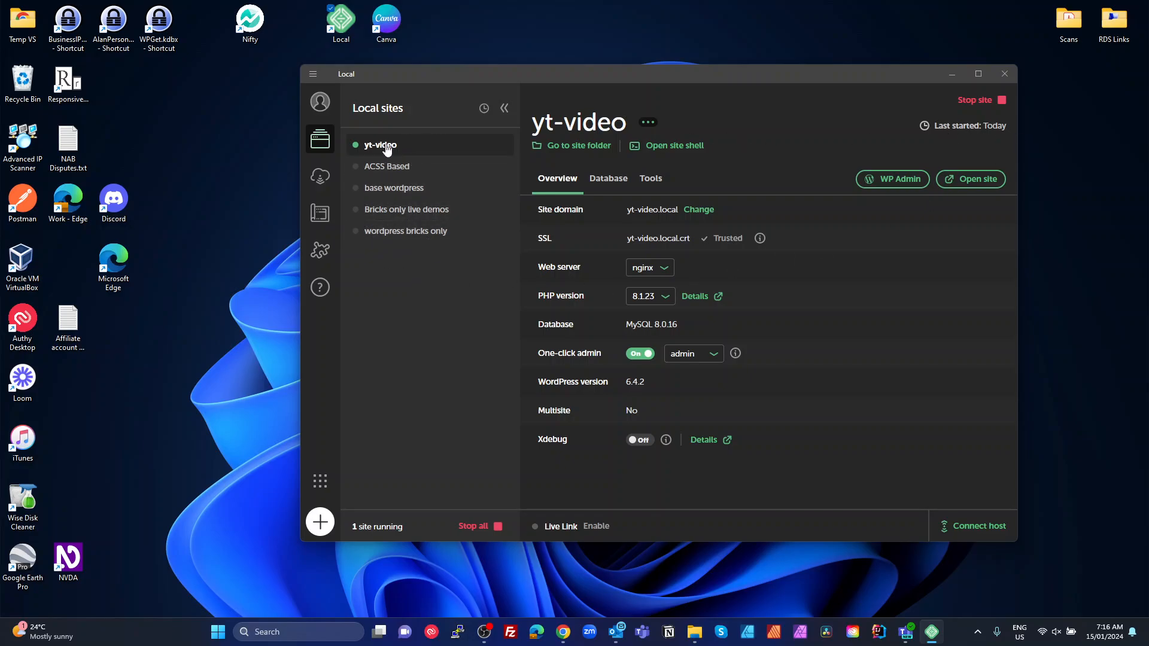
# Clone the yt-video site in Local as a new site named yt-acss
pyautogui.rightClick(386, 148)
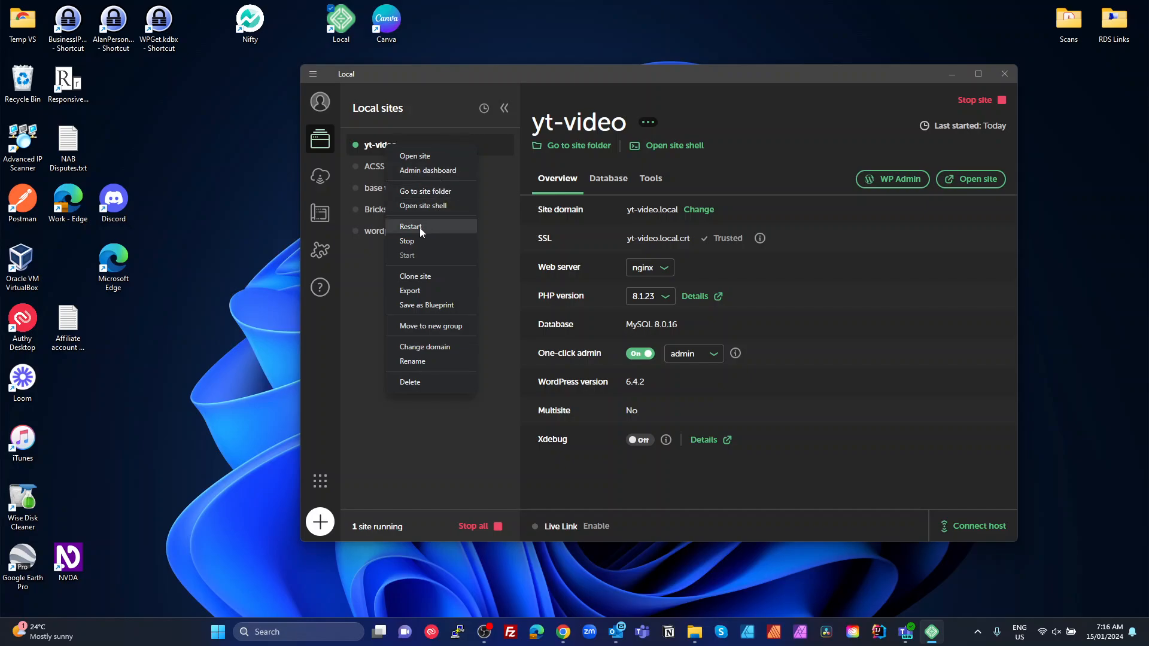
pyautogui.click(416, 276)
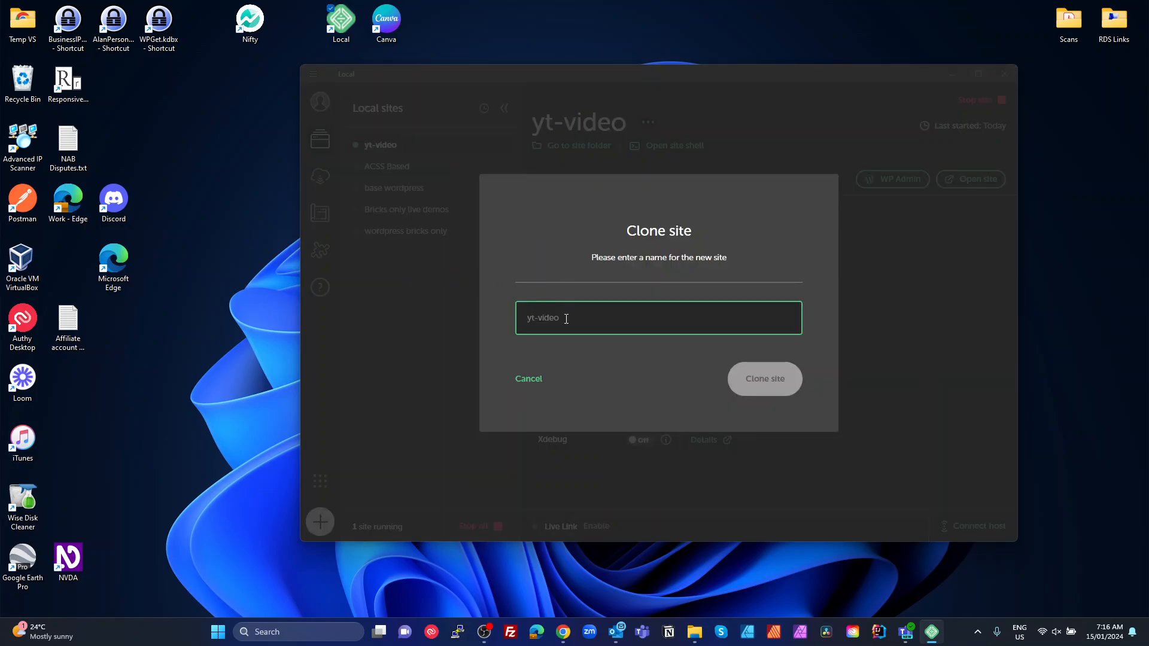
pyautogui.write('yt-acss')
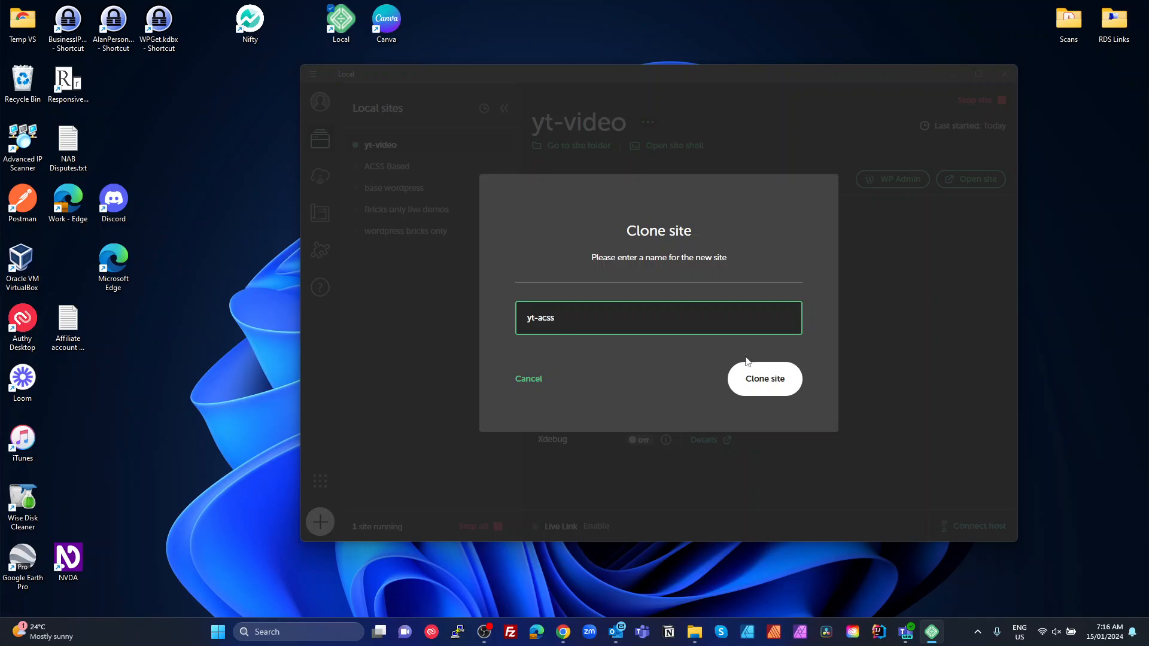
pyautogui.click(765, 379)
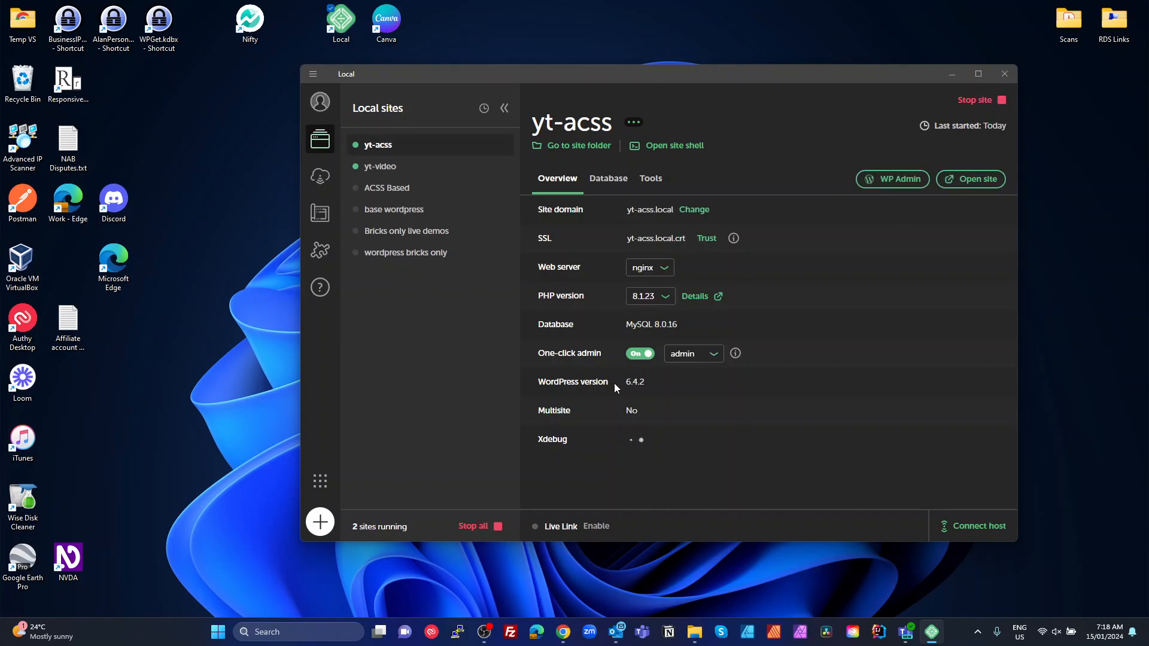
# Trust the yt-acss SSL certificate, approve the admin prompt, and open its WP Admin login
pyautogui.click(682, 210)
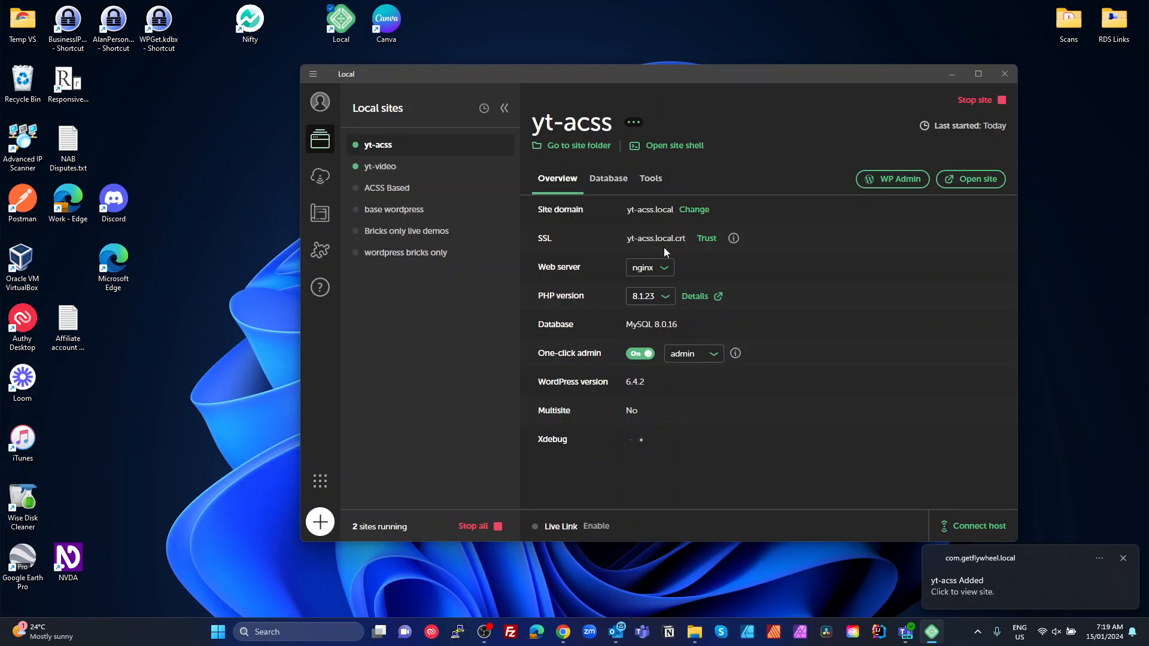
pyautogui.click(705, 239)
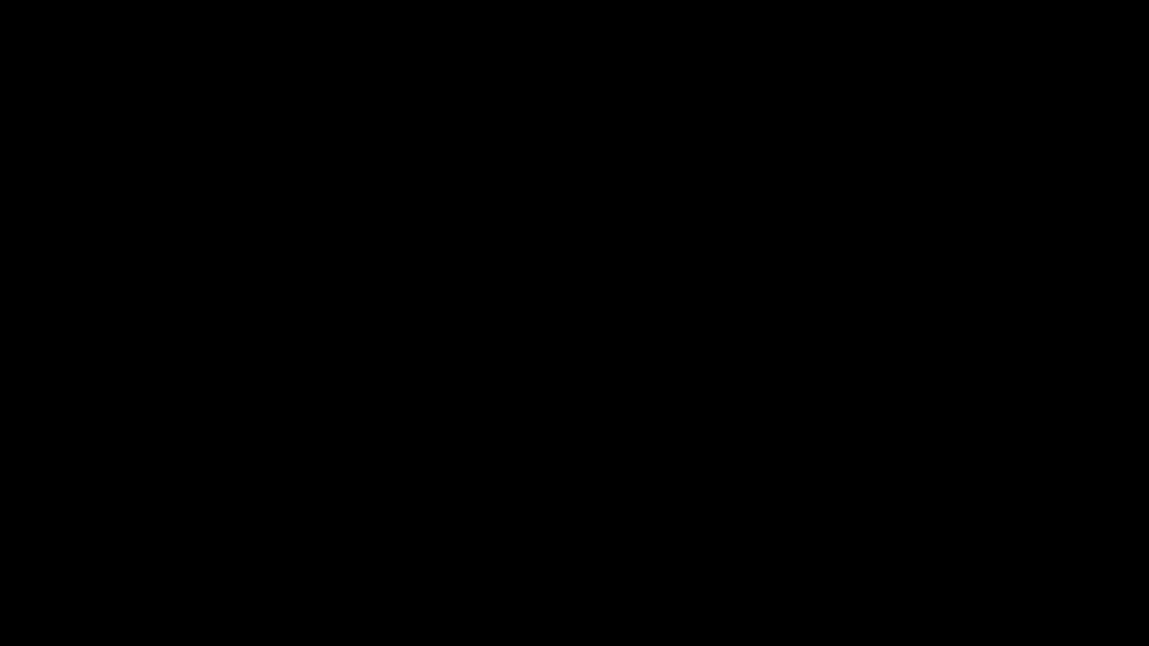
pyautogui.click(507, 398)
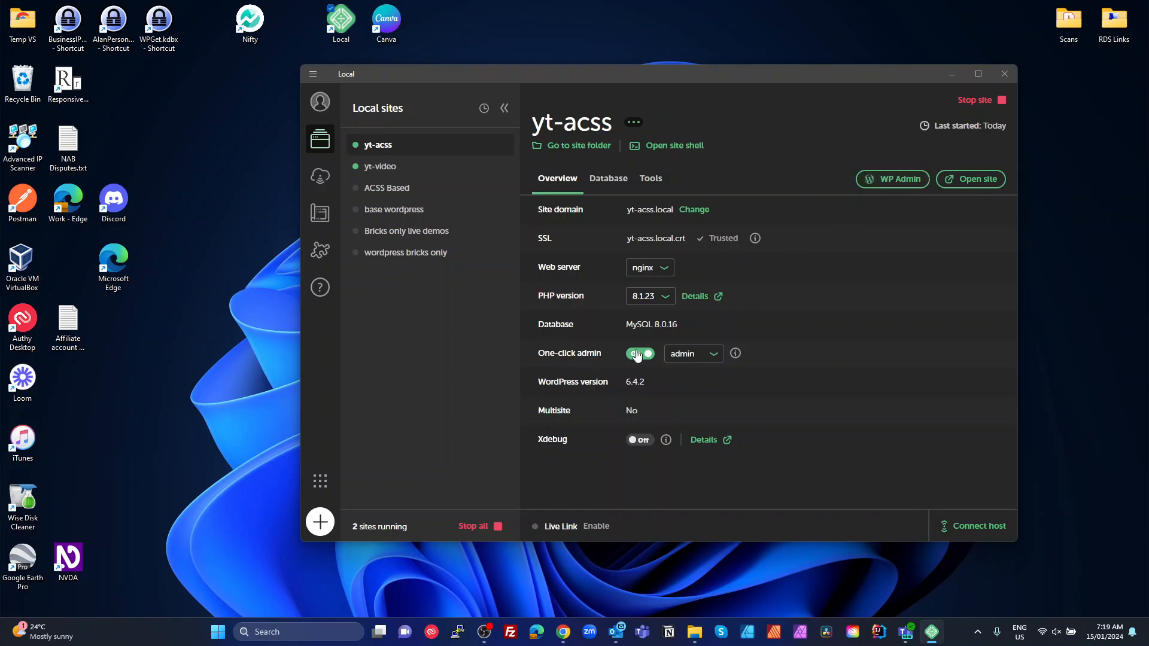
pyautogui.click(892, 179)
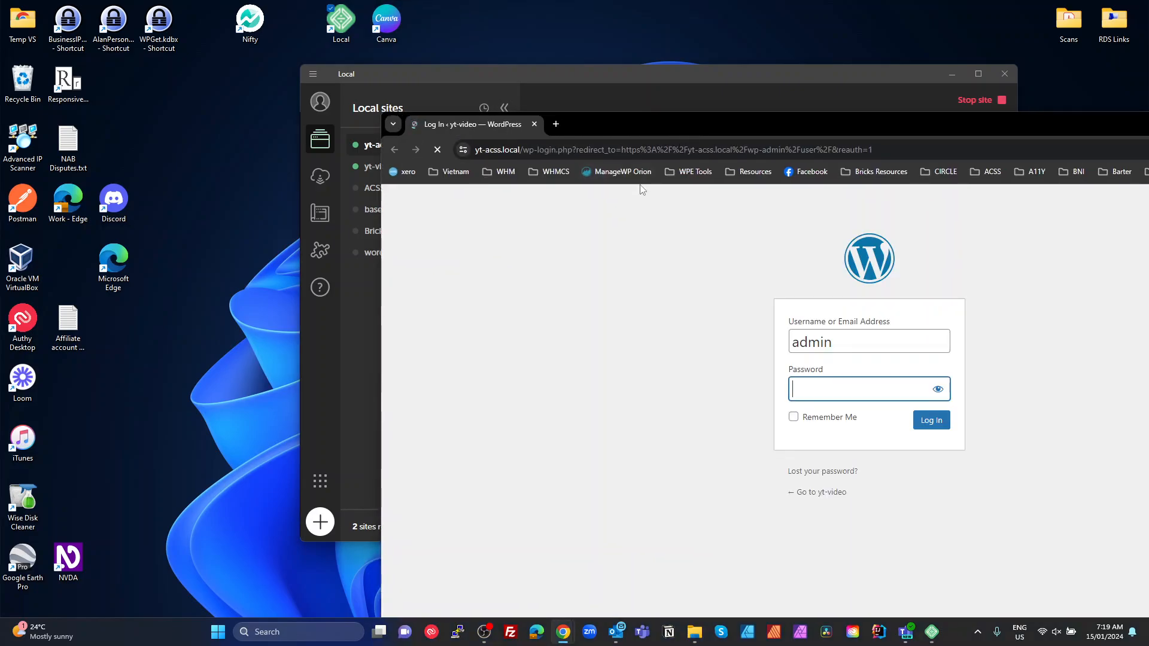
# Maximize Chrome, log in with the account password, and dismiss the breach and password-save prompts
pyautogui.doubleClick(766, 120)
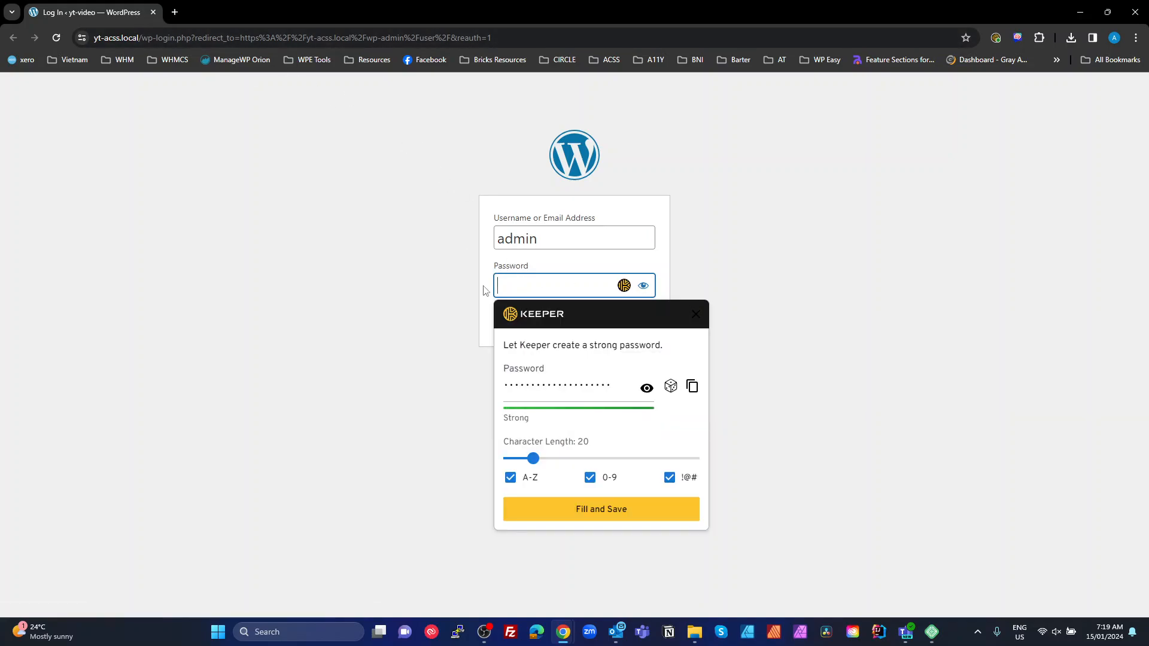
pyautogui.write('password')
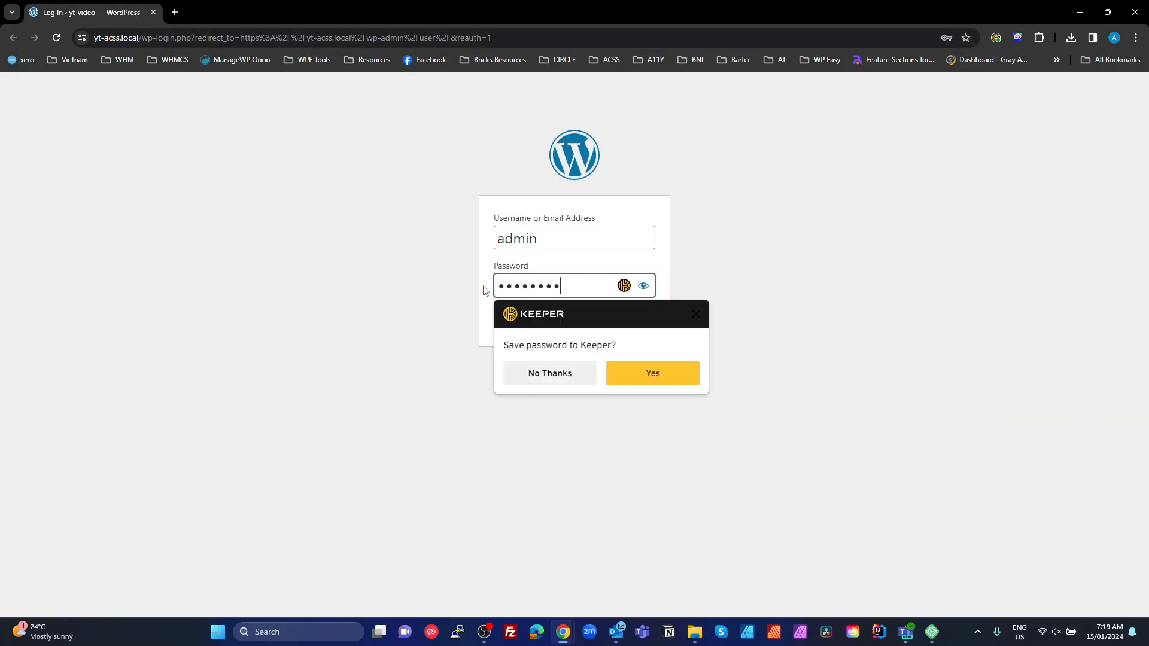
pyautogui.press('Return')
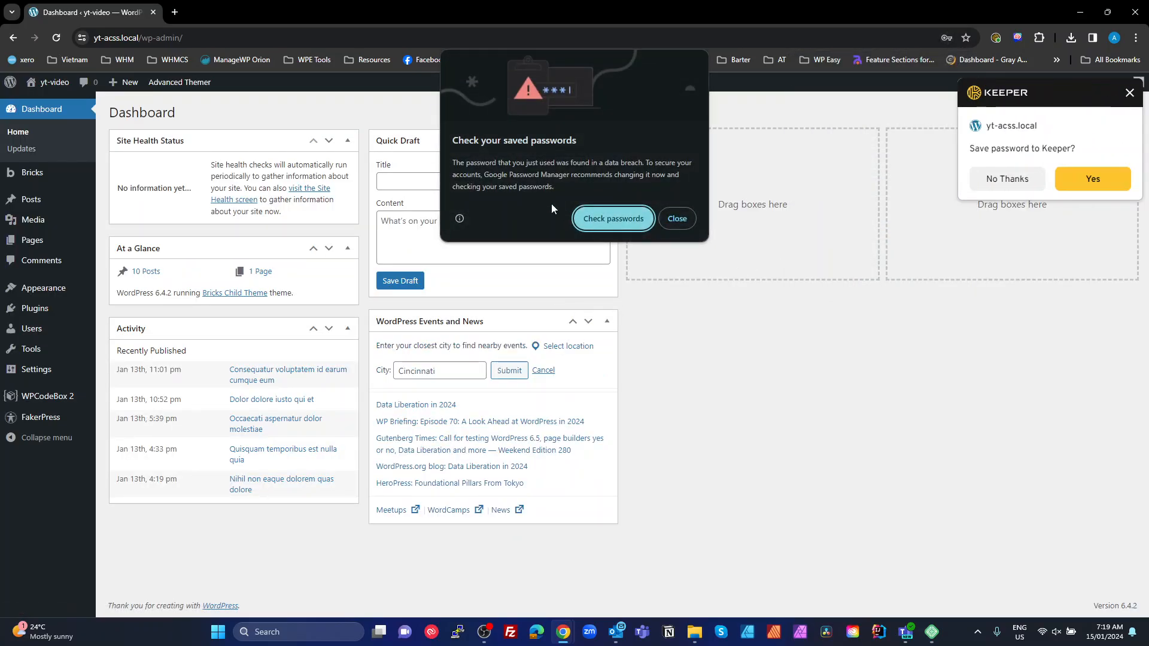
pyautogui.click(676, 219)
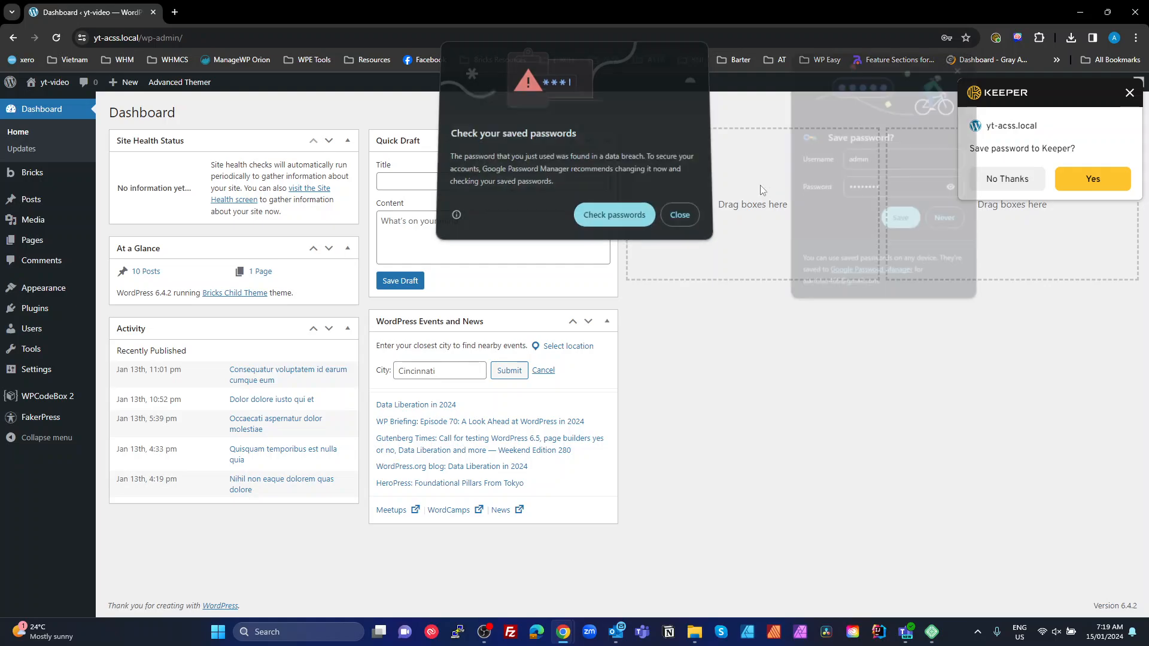
pyautogui.click(901, 222)
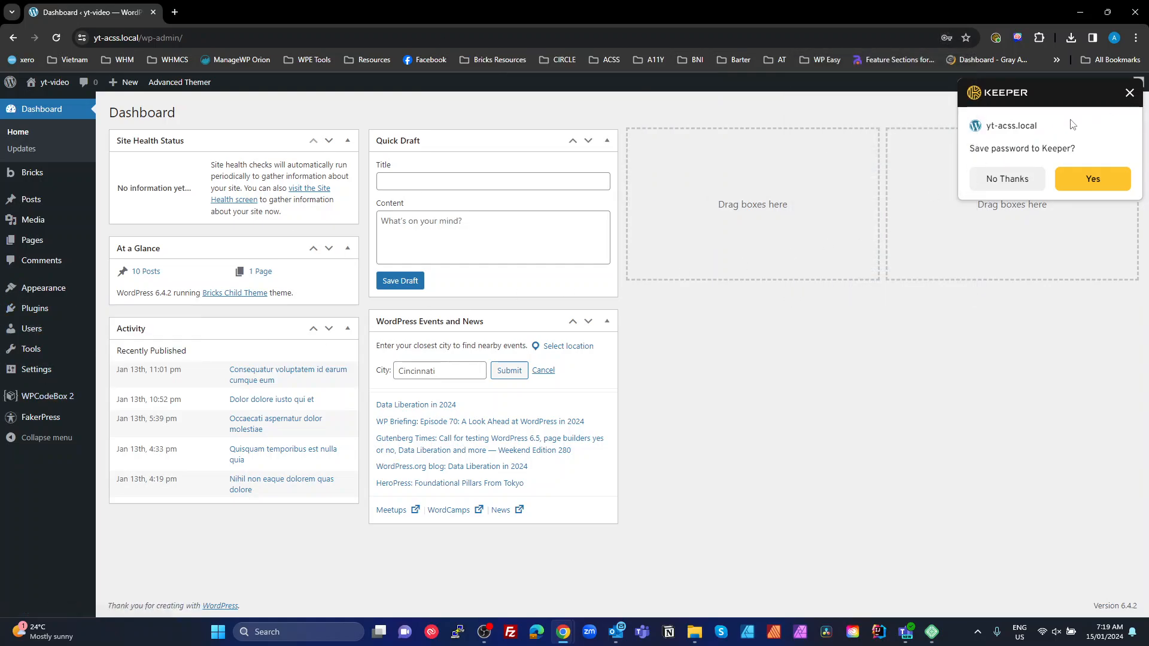
pyautogui.click(1130, 95)
# Open Tools > WP Reset and close the PRO pricing popup
pyautogui.moveTo(30, 350)
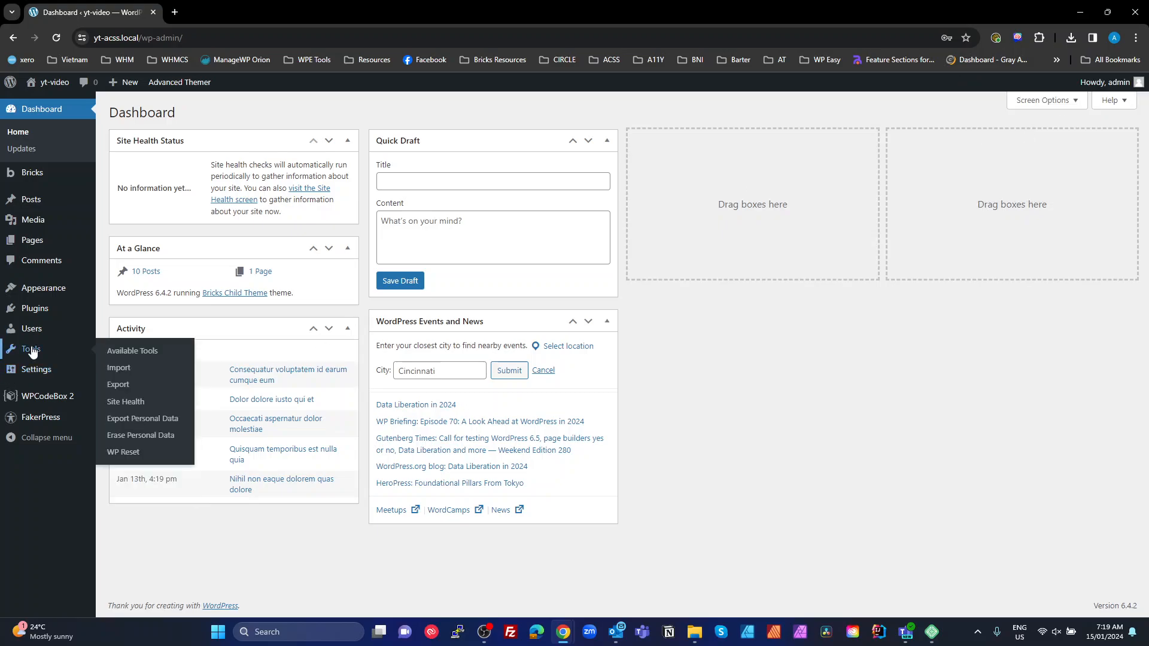
pyautogui.click(149, 453)
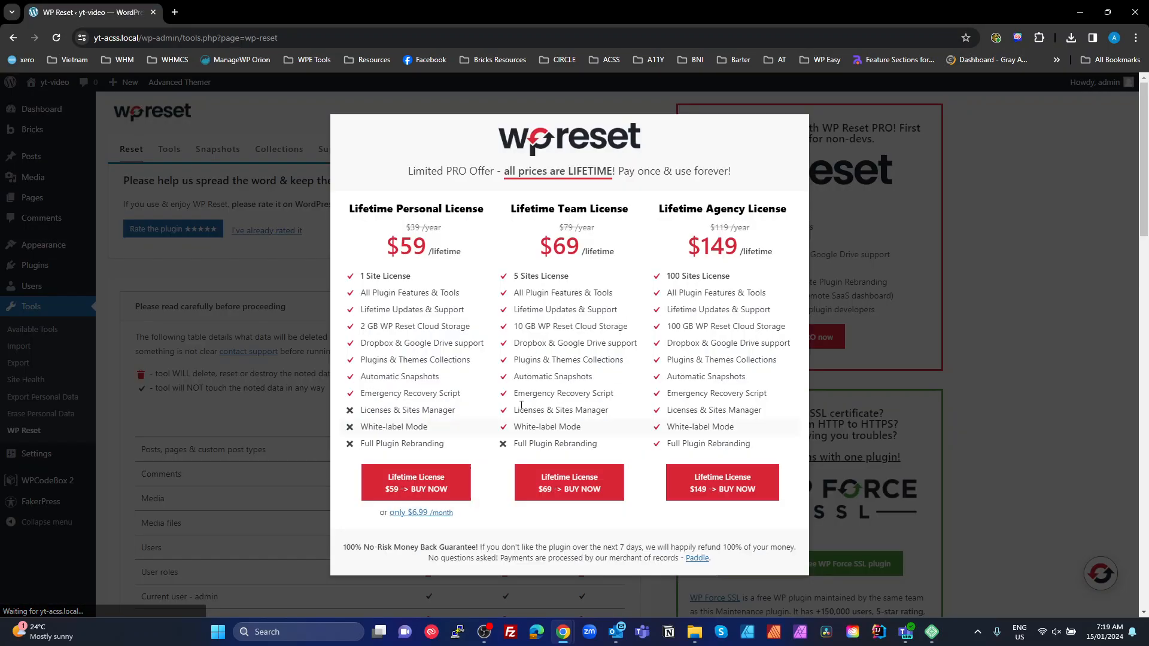
pyautogui.click(990, 293)
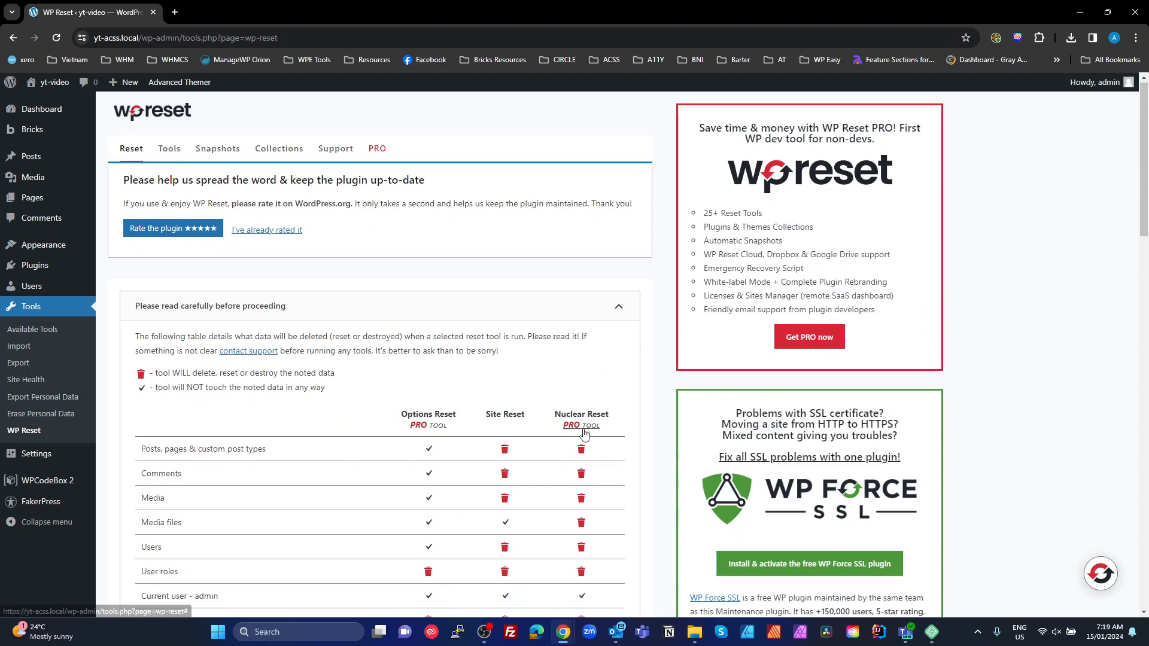
pyautogui.scroll(-5, 417, 302)
pyautogui.scroll(5, 417, 302)
# Restore the Base snapshot from WP Reset's Snapshots list and confirm with OK
pyautogui.click(218, 155)
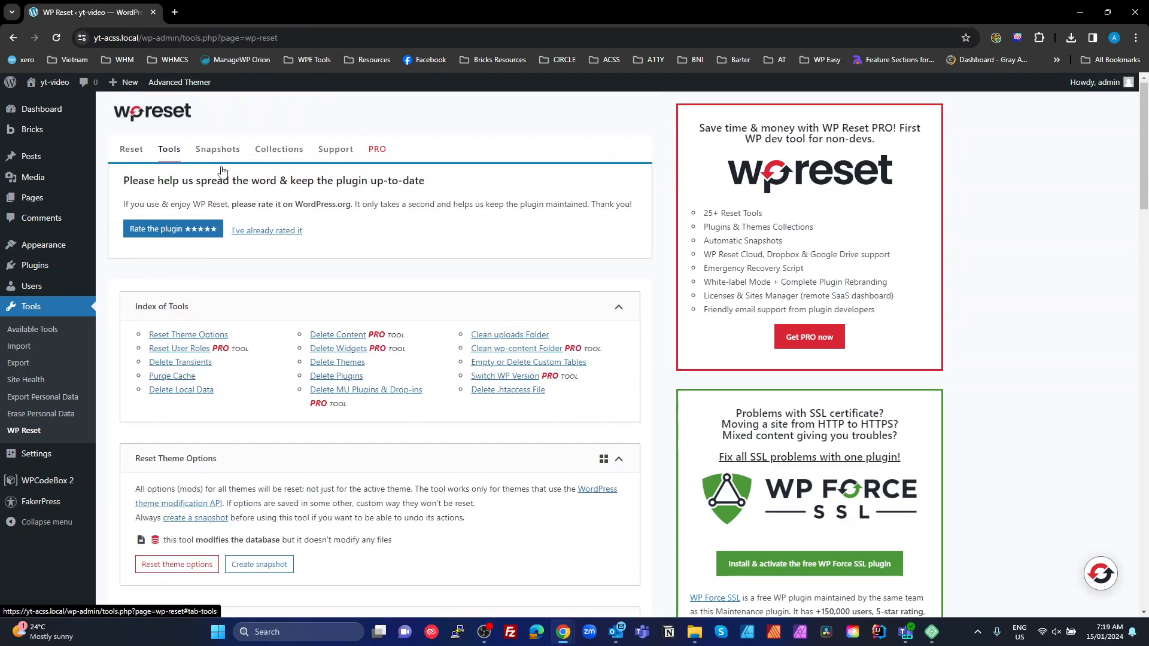
pyautogui.scroll(-4, 486, 374)
pyautogui.scroll(-5, 655, 422)
pyautogui.scroll(8, 655, 421)
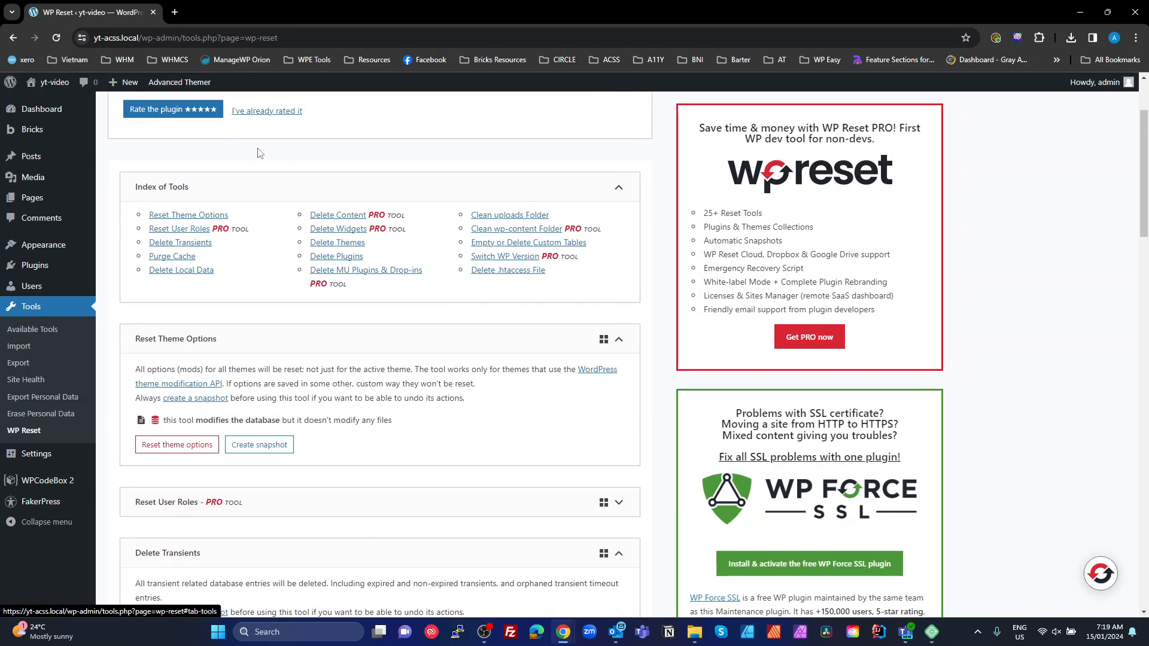
pyautogui.scroll(1, 294, 184)
pyautogui.click(213, 149)
pyautogui.scroll(-3, 585, 357)
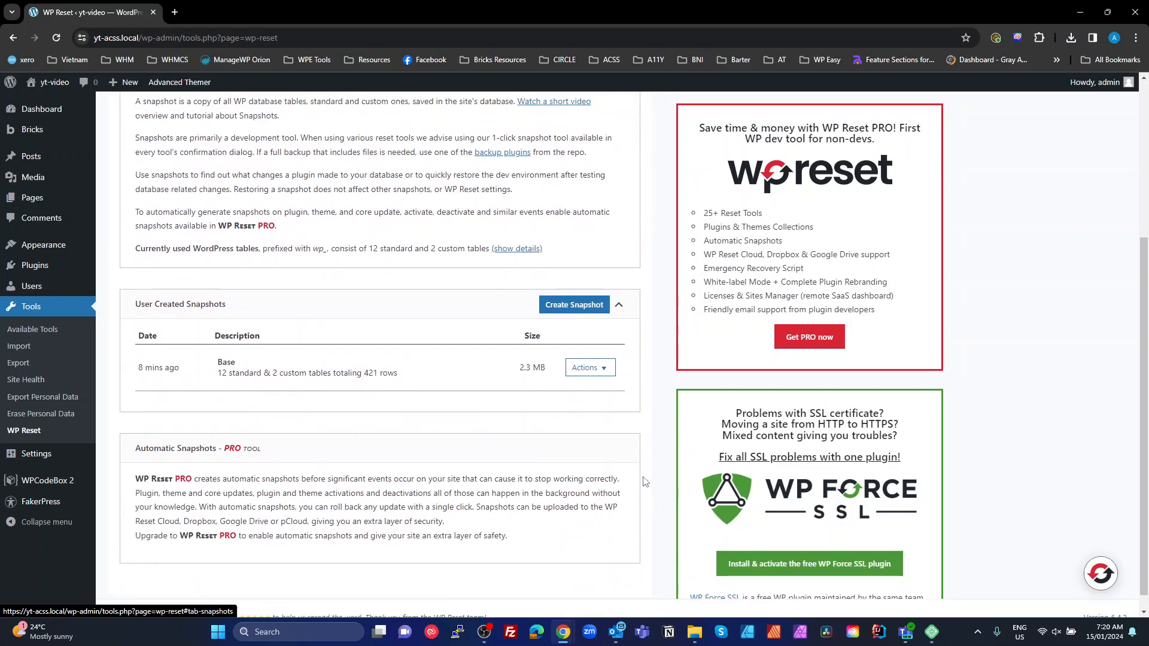
pyautogui.click(584, 351)
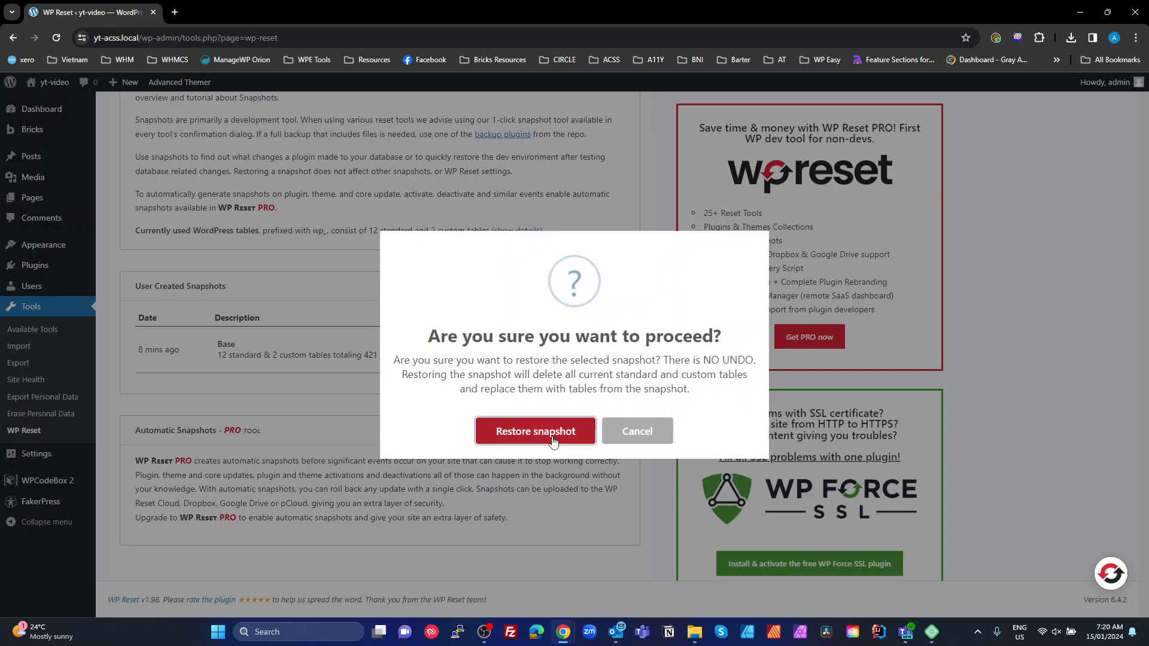
pyautogui.click(551, 434)
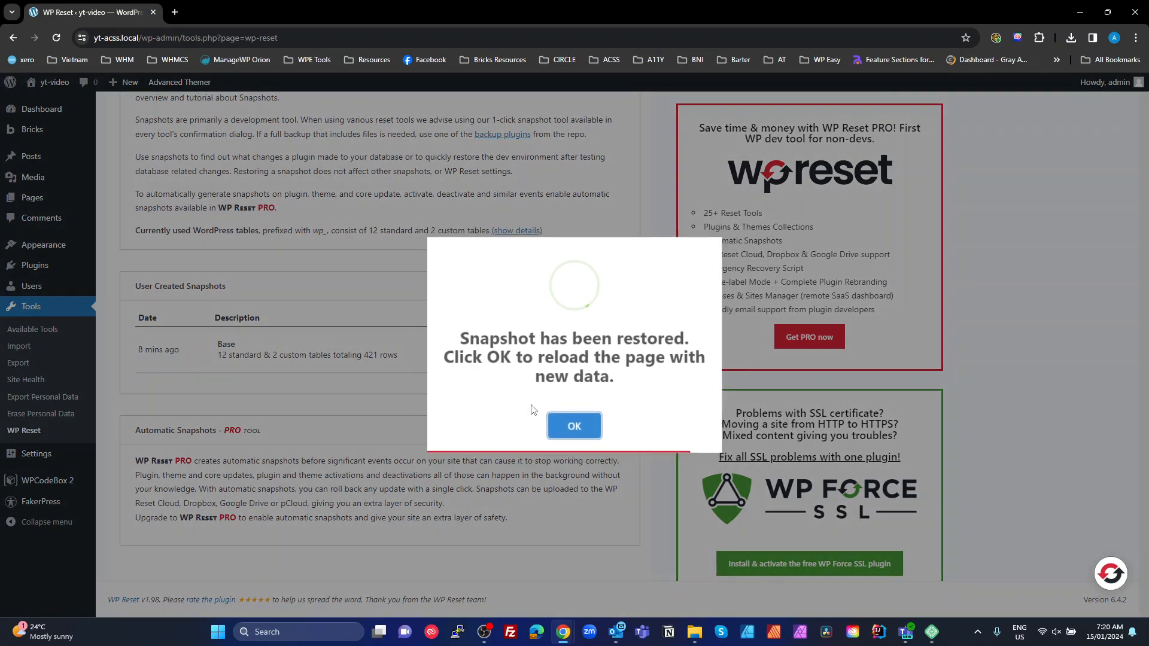
pyautogui.click(572, 430)
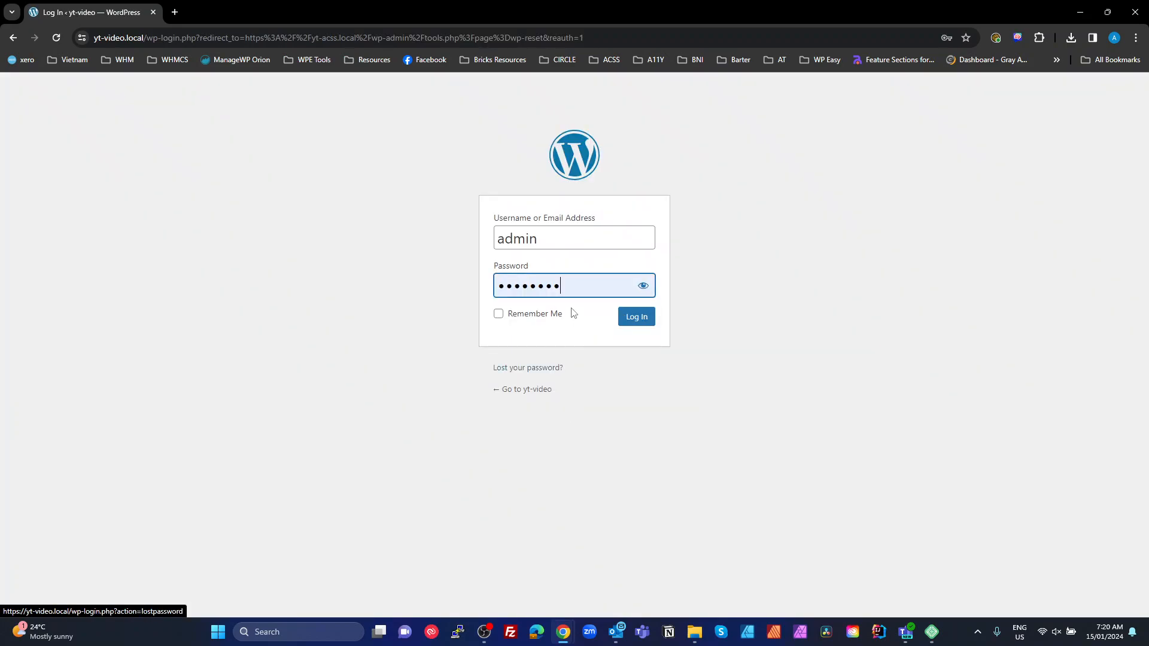
# Log back into yt-video.local admin, dismissing the password-save and breach warnings
pyautogui.click(636, 316)
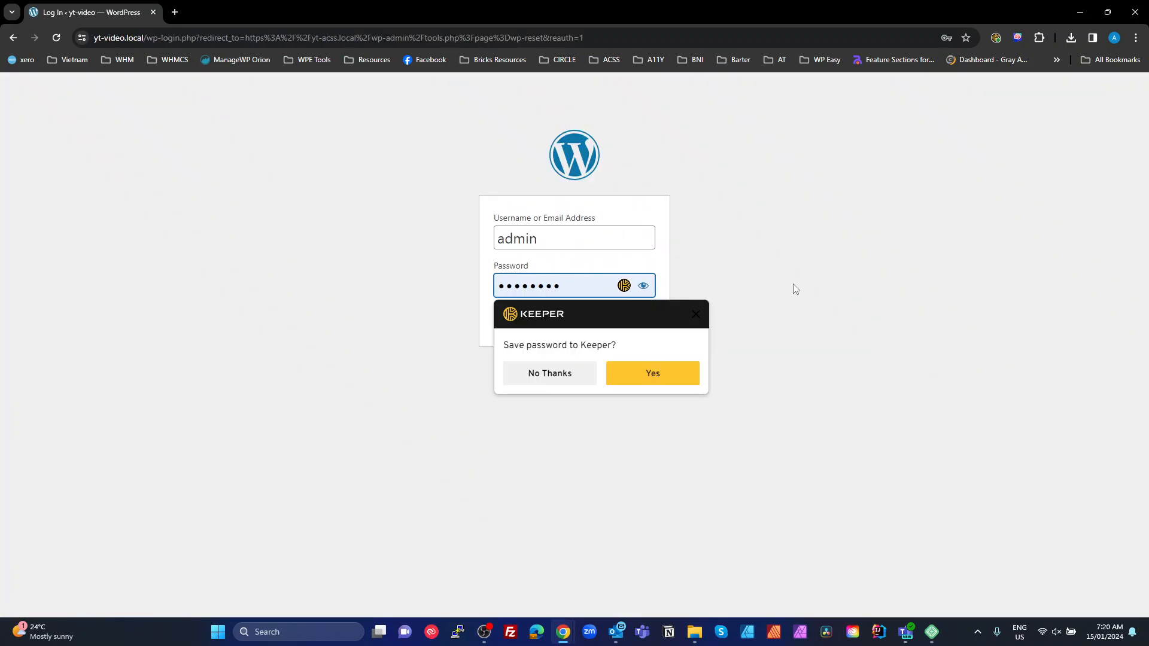
pyautogui.click(695, 315)
pyautogui.click(638, 316)
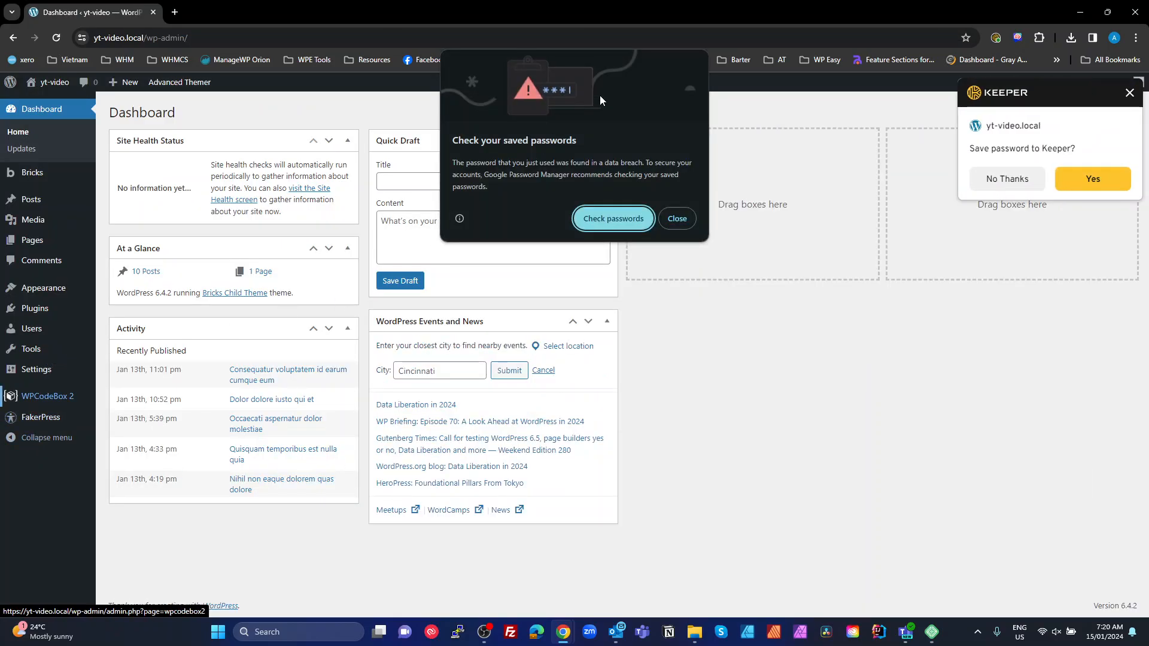
pyautogui.click(677, 219)
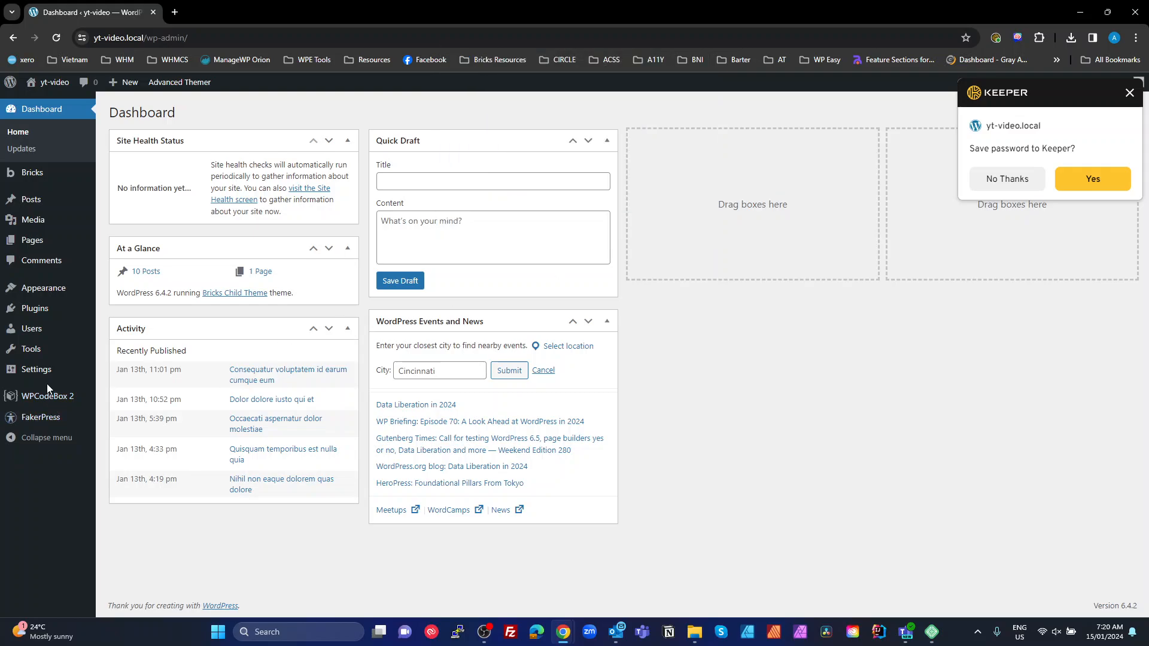
# Delete the Base snapshot in Tools > WP Reset and dismiss the deletion message
pyautogui.moveTo(34, 356)
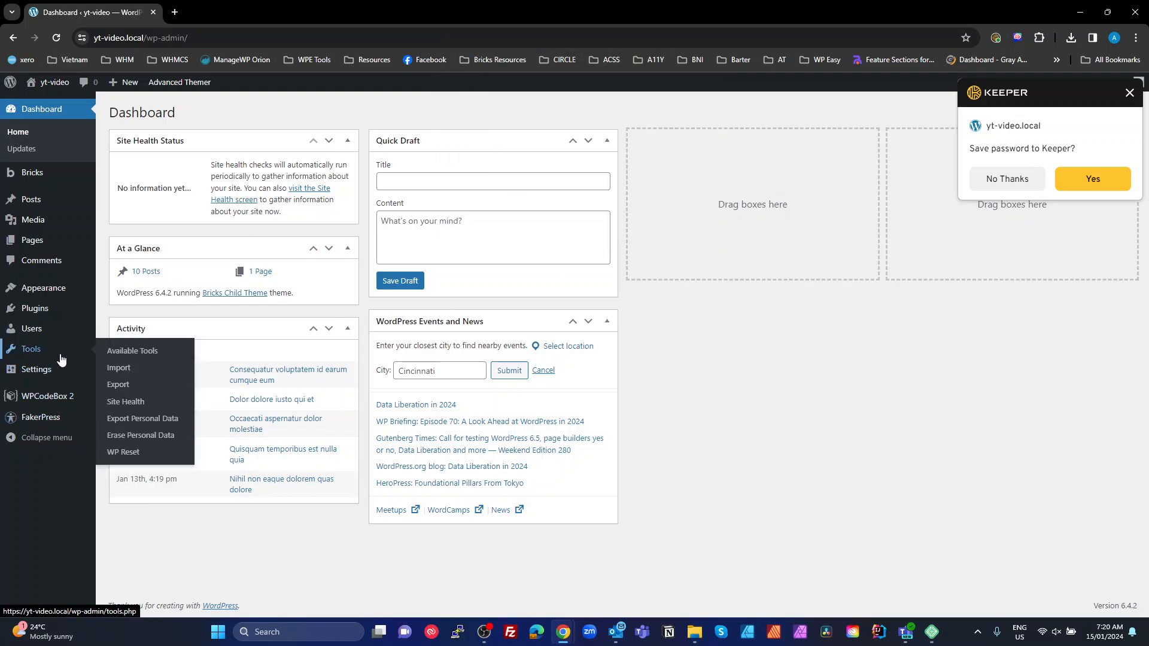
pyautogui.click(126, 453)
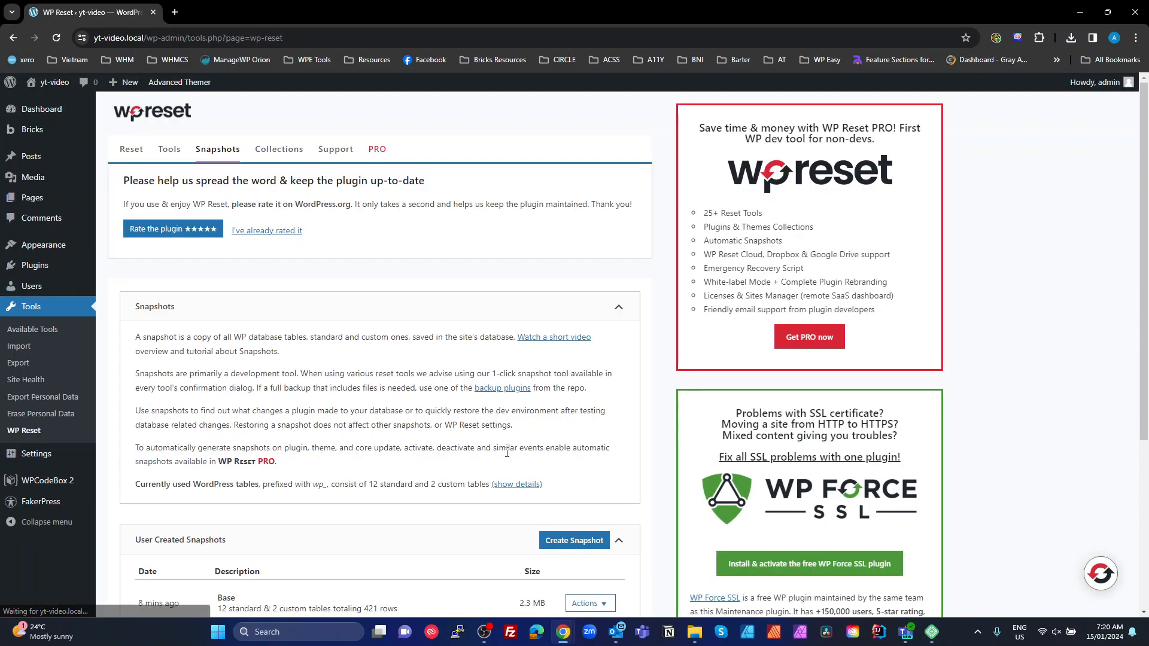
pyautogui.scroll(-4, 507, 453)
pyautogui.click(605, 352)
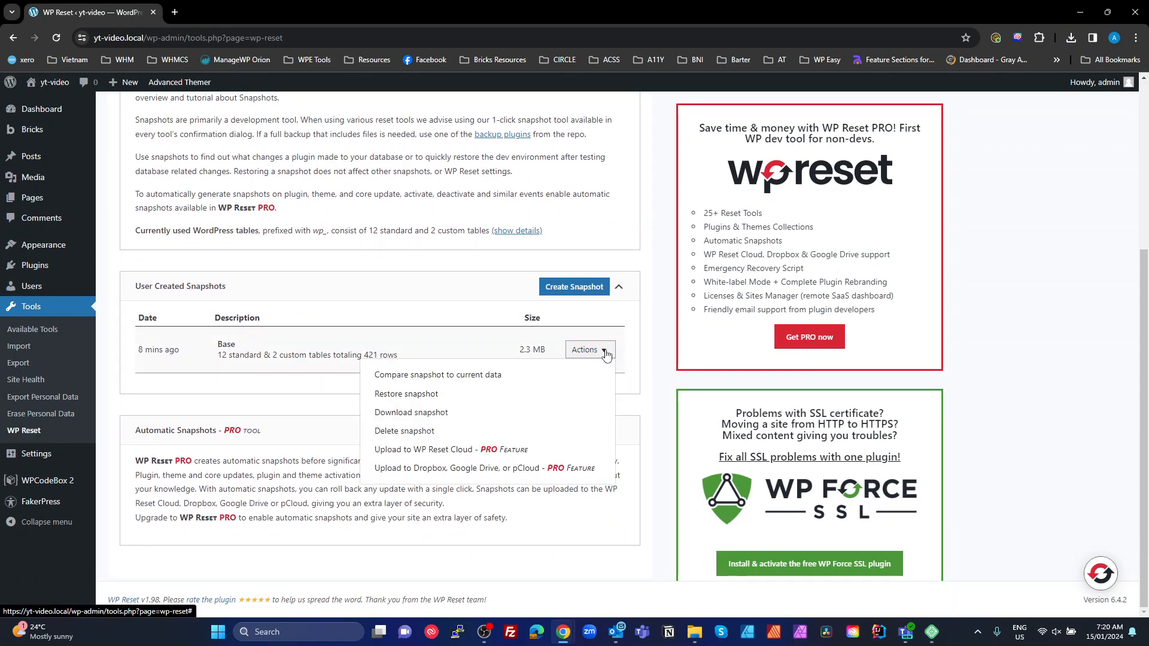
pyautogui.click(417, 431)
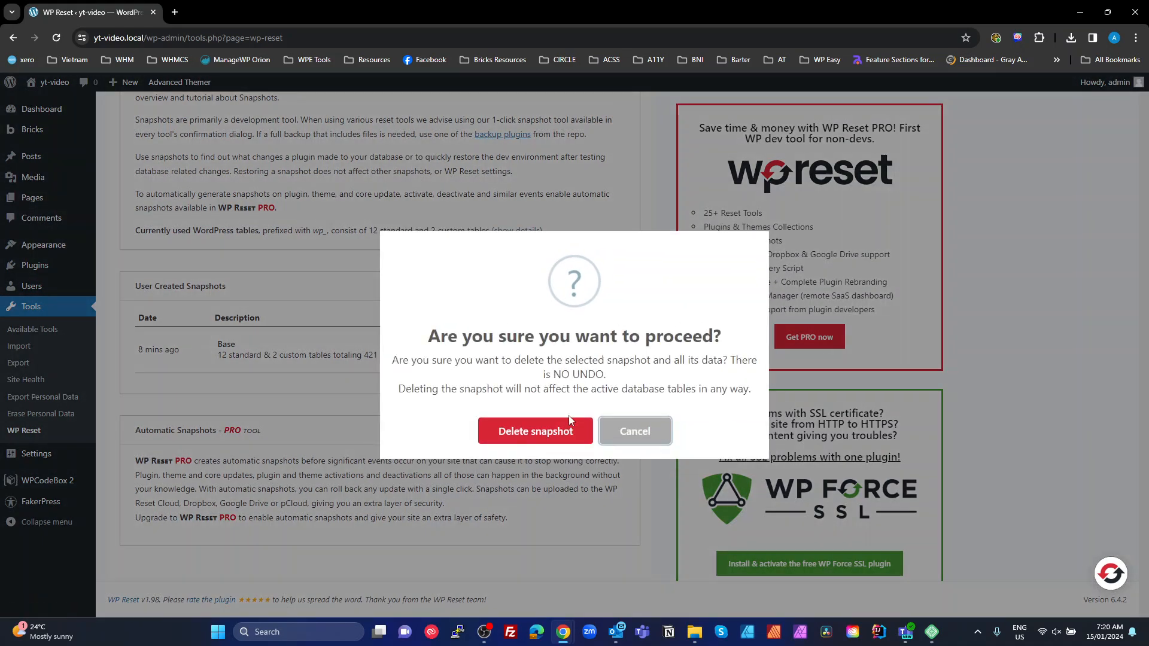
pyautogui.click(570, 420)
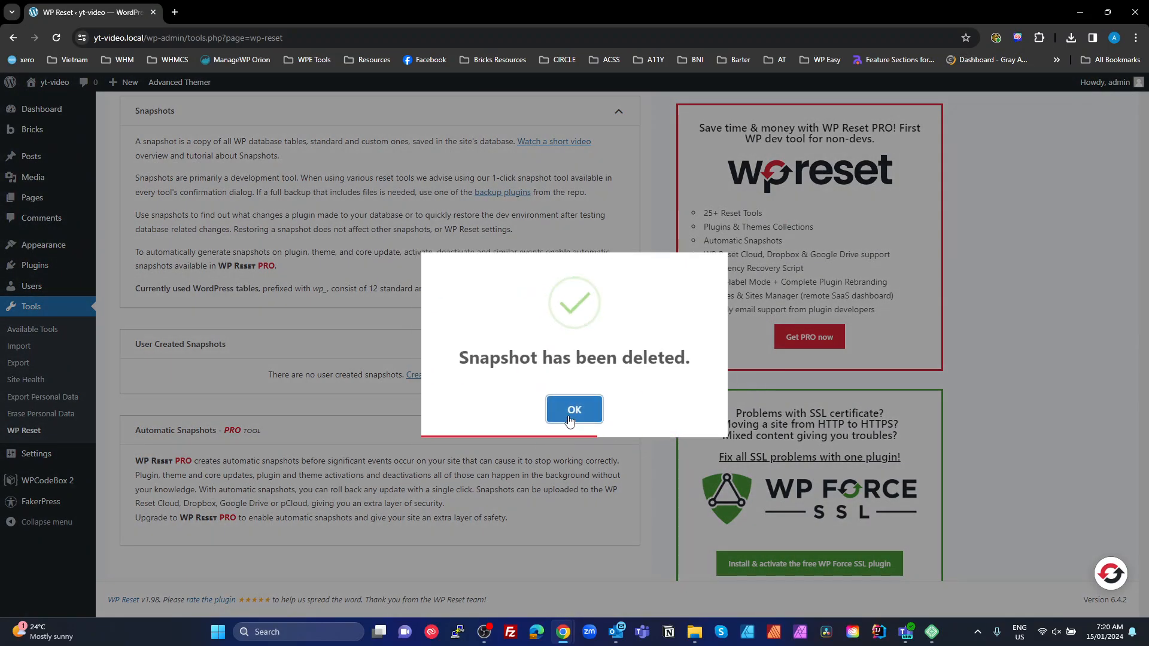
pyautogui.click(570, 420)
pyautogui.moveTo(58, 273)
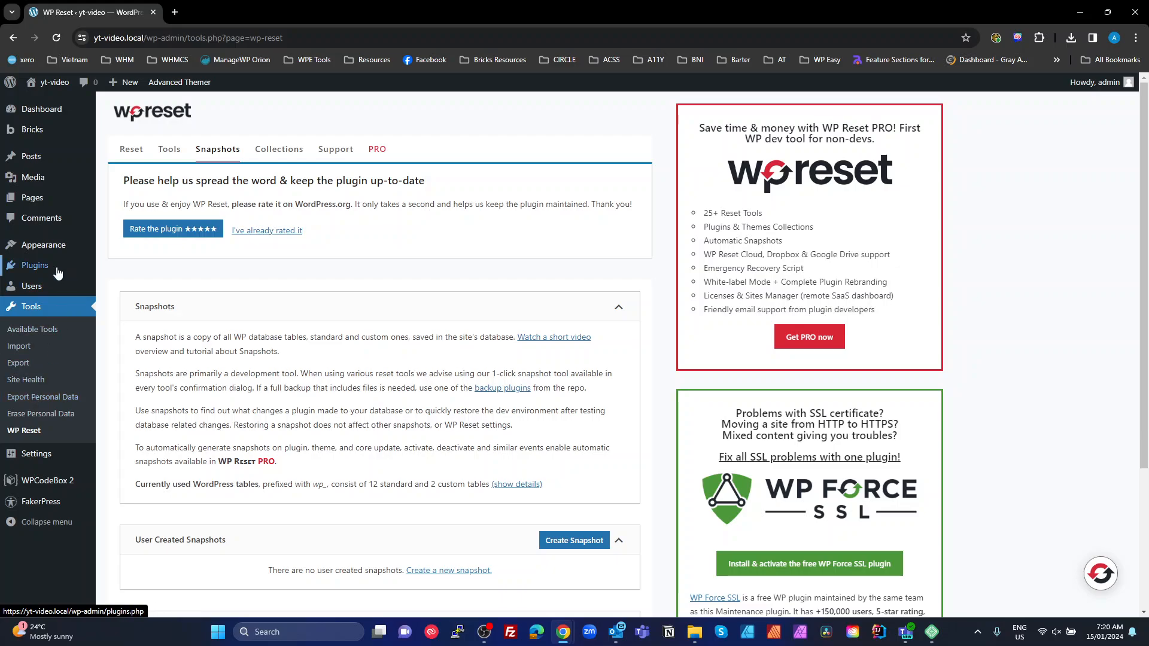
# Open Plugins > Installed Plugins to see the six active plugins
pyautogui.click(123, 266)
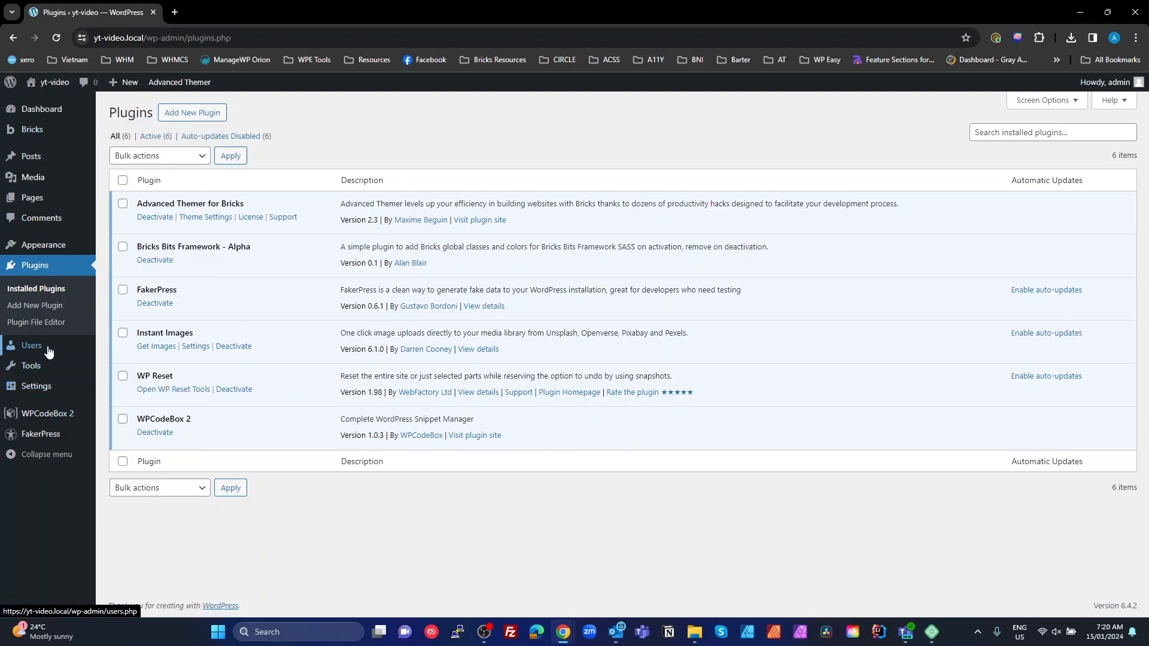
# Create a new WP Reset snapshot named Base, then close the Local app
pyautogui.moveTo(29, 381)
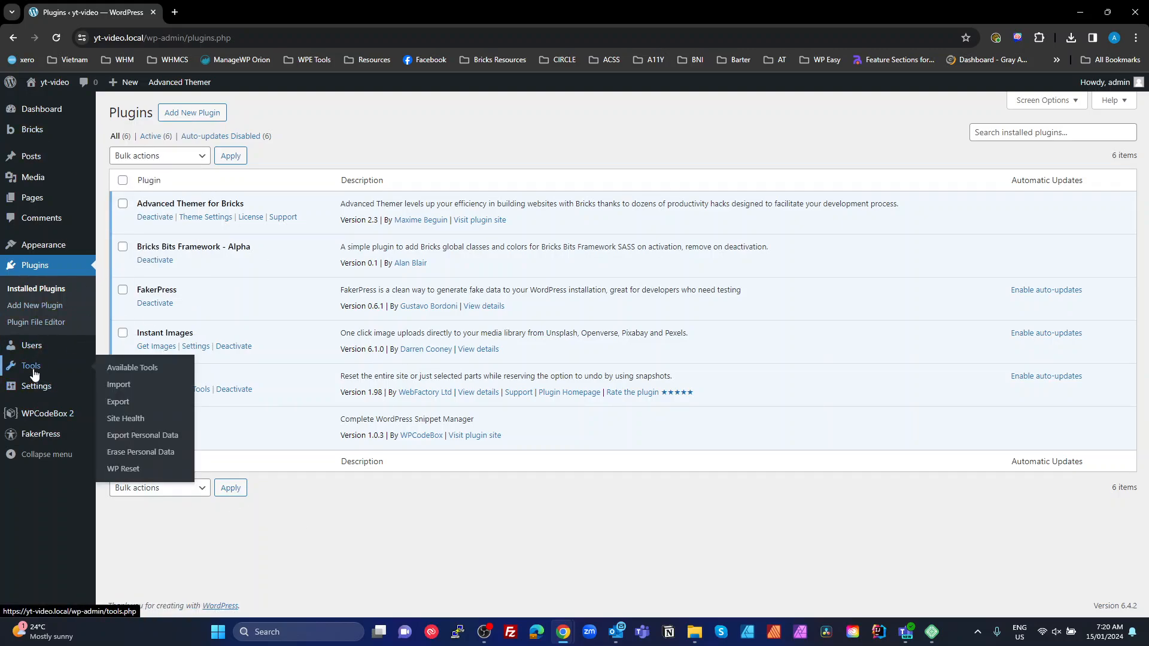
pyautogui.click(126, 471)
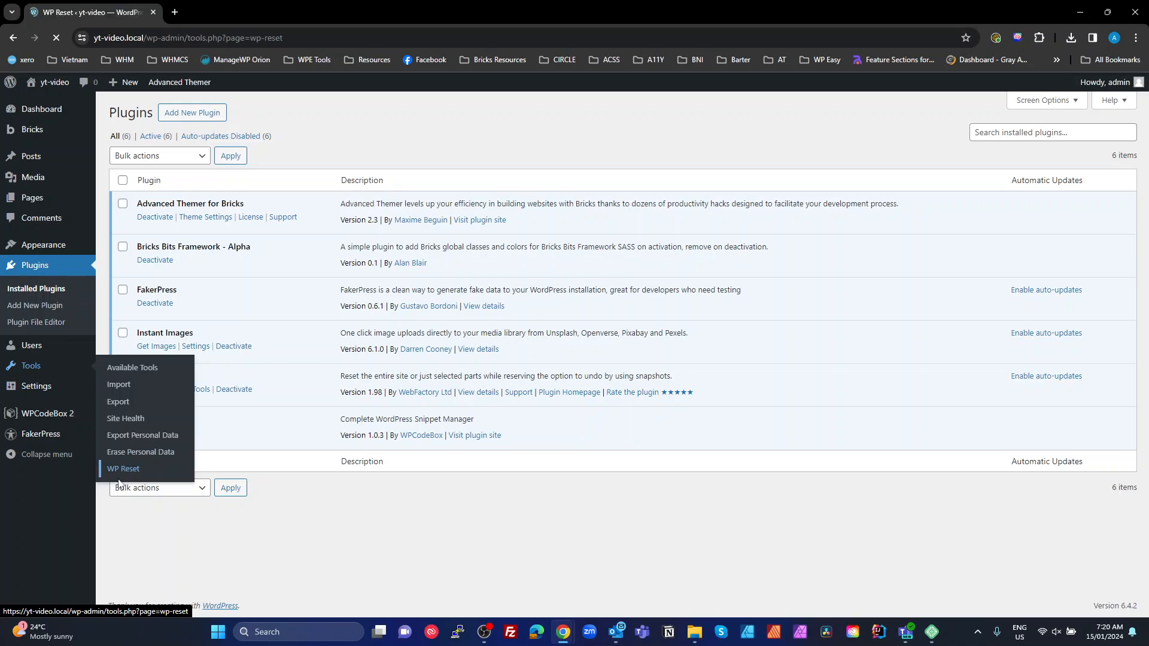
pyautogui.scroll(-1, 436, 292)
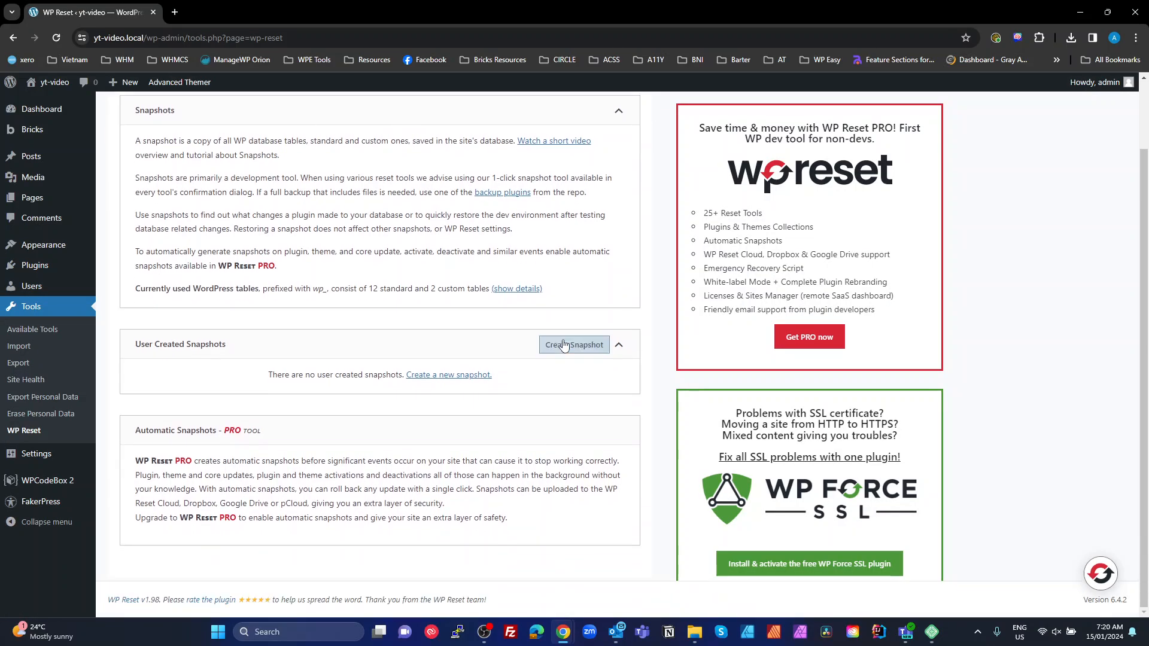
pyautogui.click(575, 345)
pyautogui.write('Base')
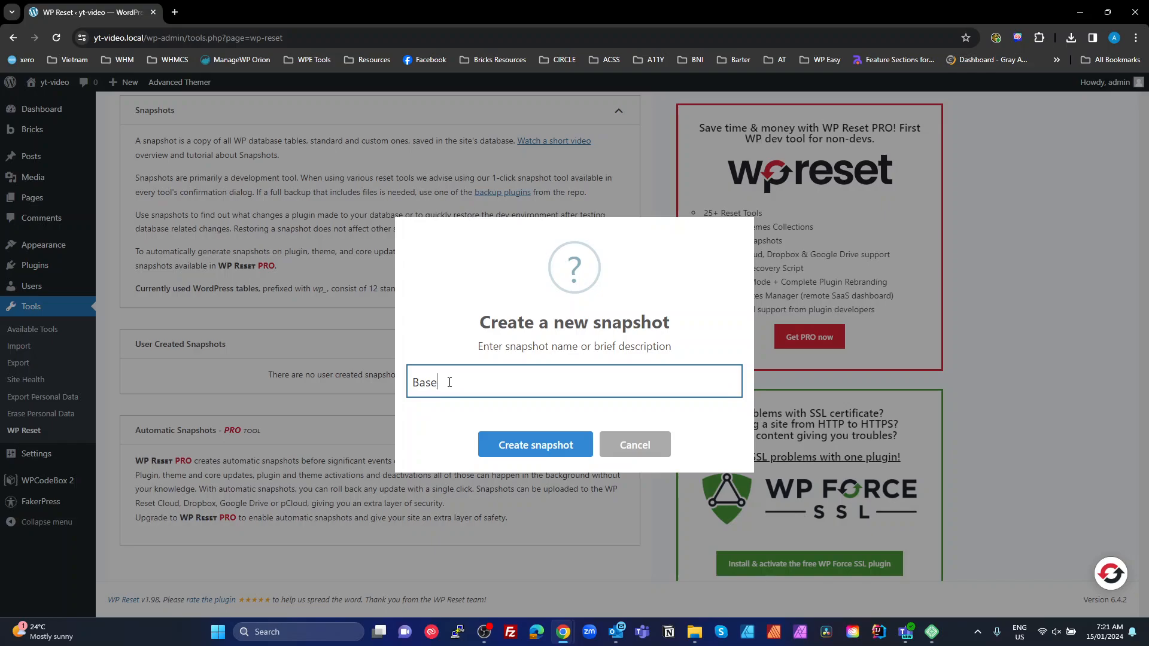
pyautogui.press('Return')
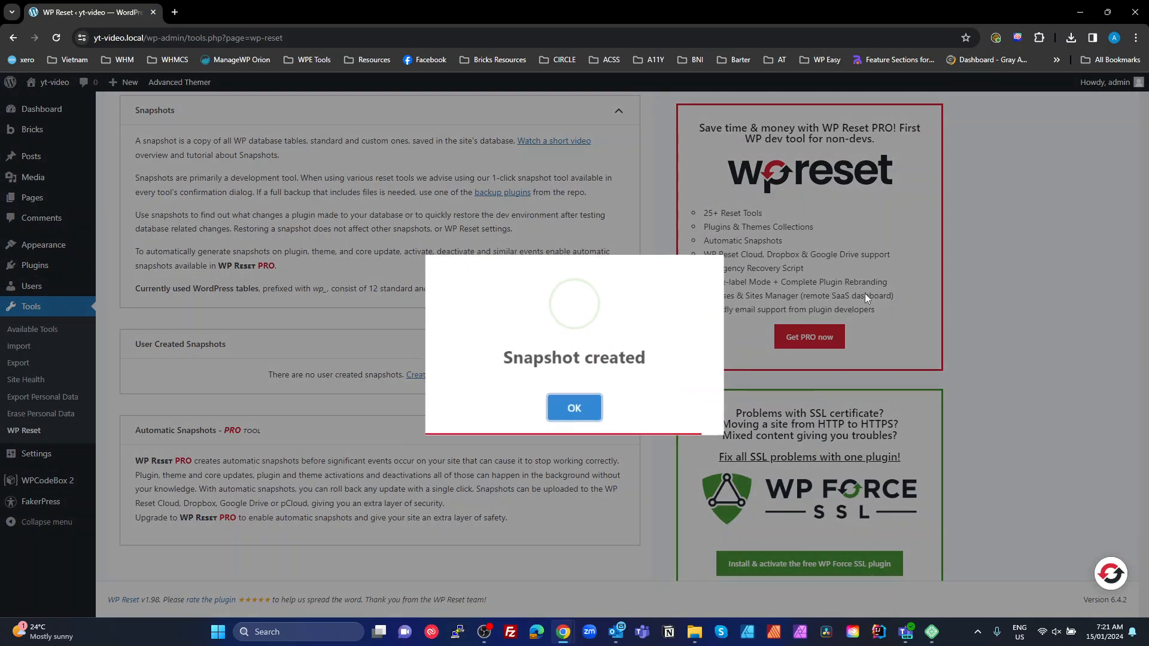
pyautogui.click(575, 405)
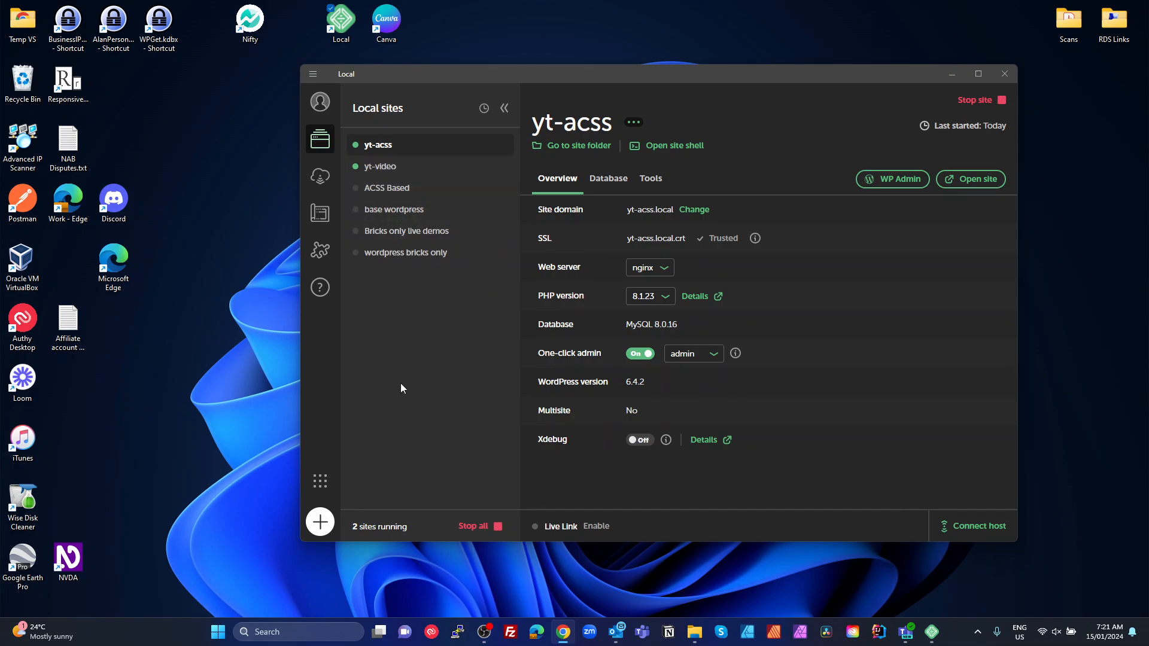
pyautogui.click(1005, 75)
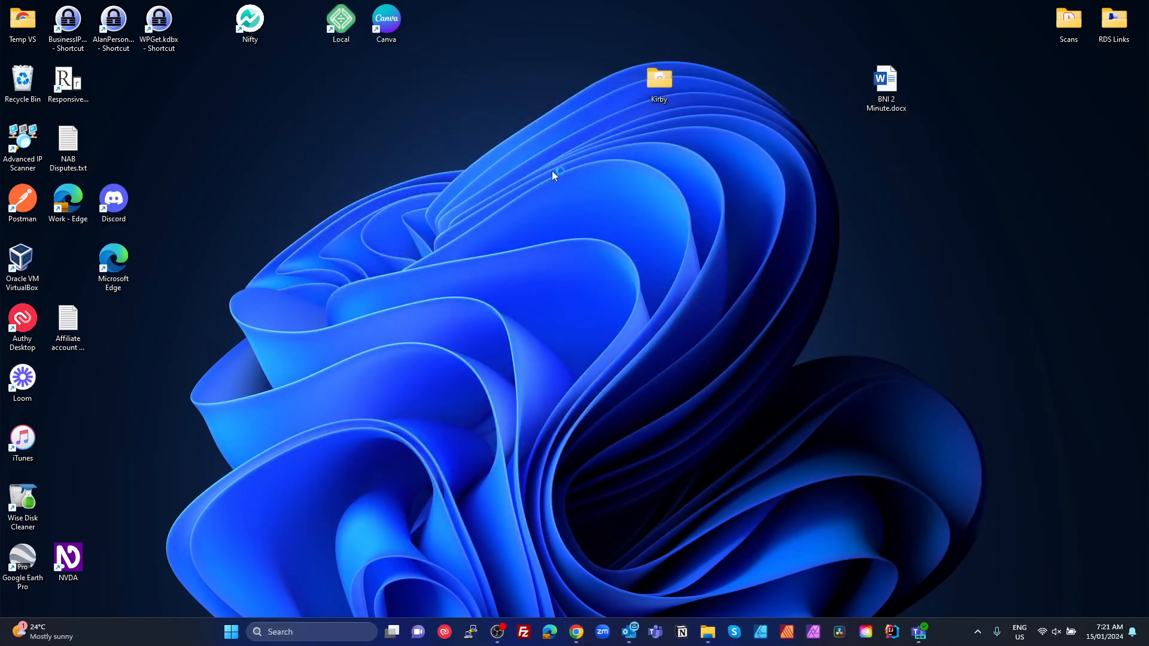
# Relaunch Local from its desktop shortcut to show the six sites, none running
pyautogui.click(341, 21)
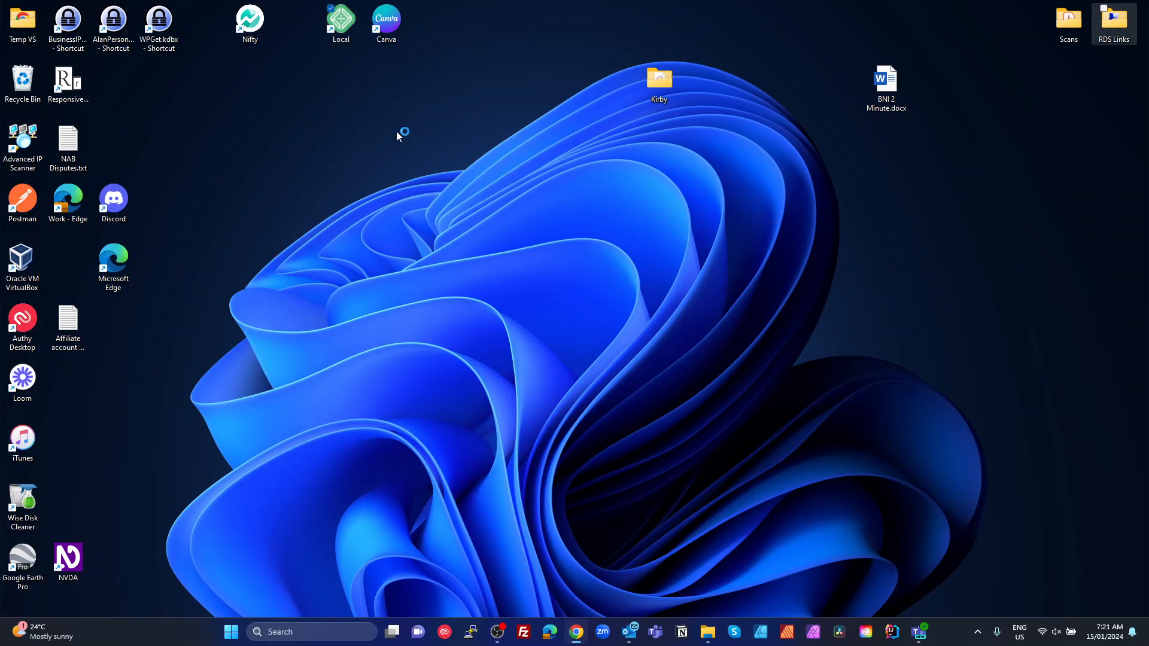
pyautogui.click(374, 109)
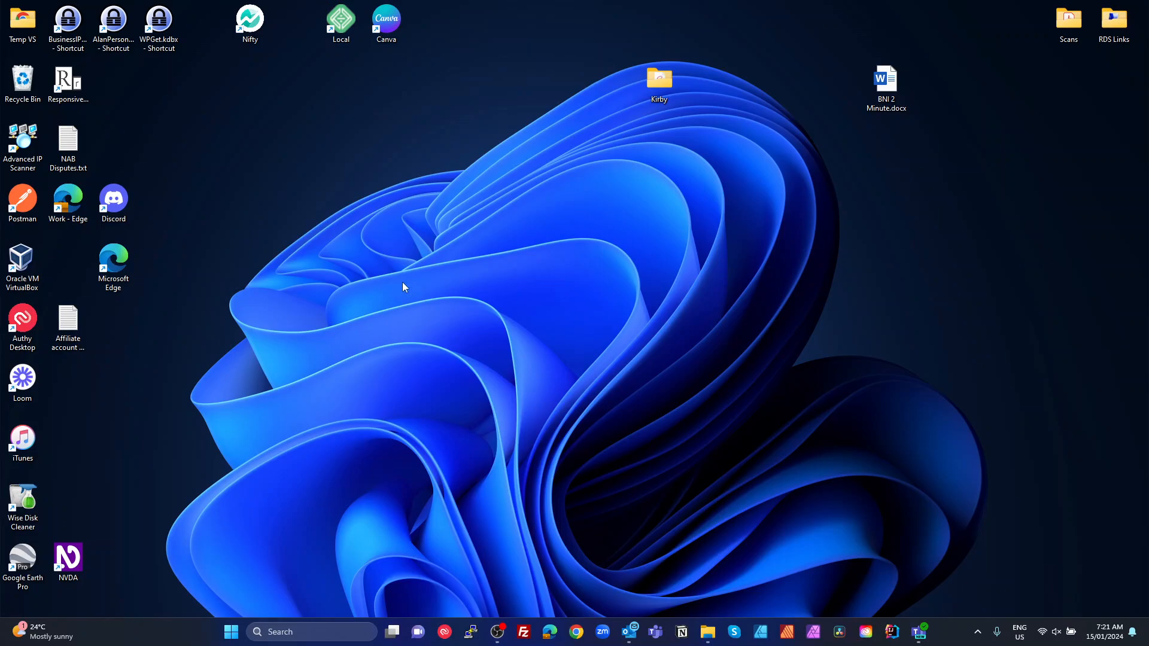
pyautogui.doubleClick(342, 27)
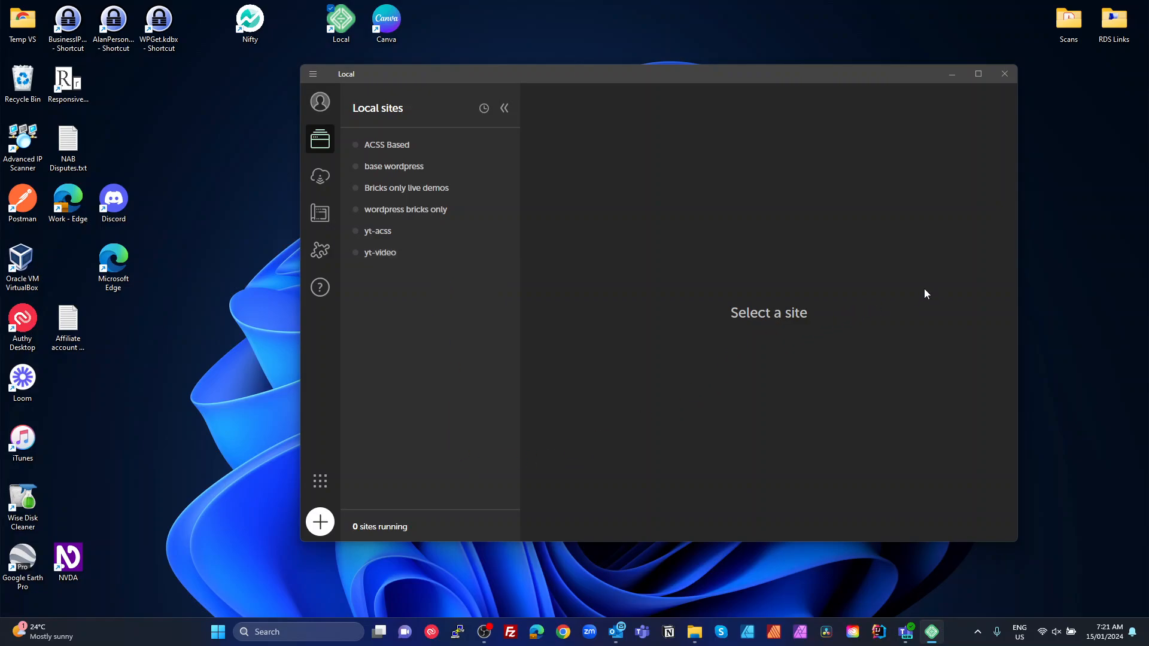
# Start the yt-video site in Local and bring its loading WordPress admin browser window into view
pyautogui.click(380, 254)
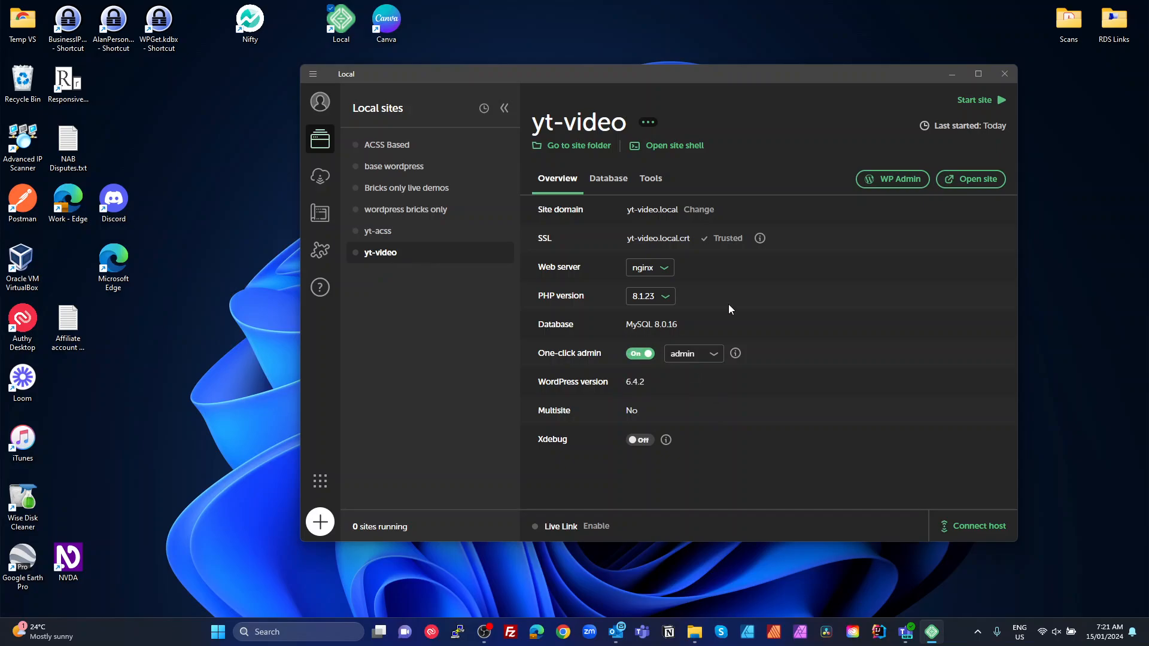
pyautogui.click(986, 101)
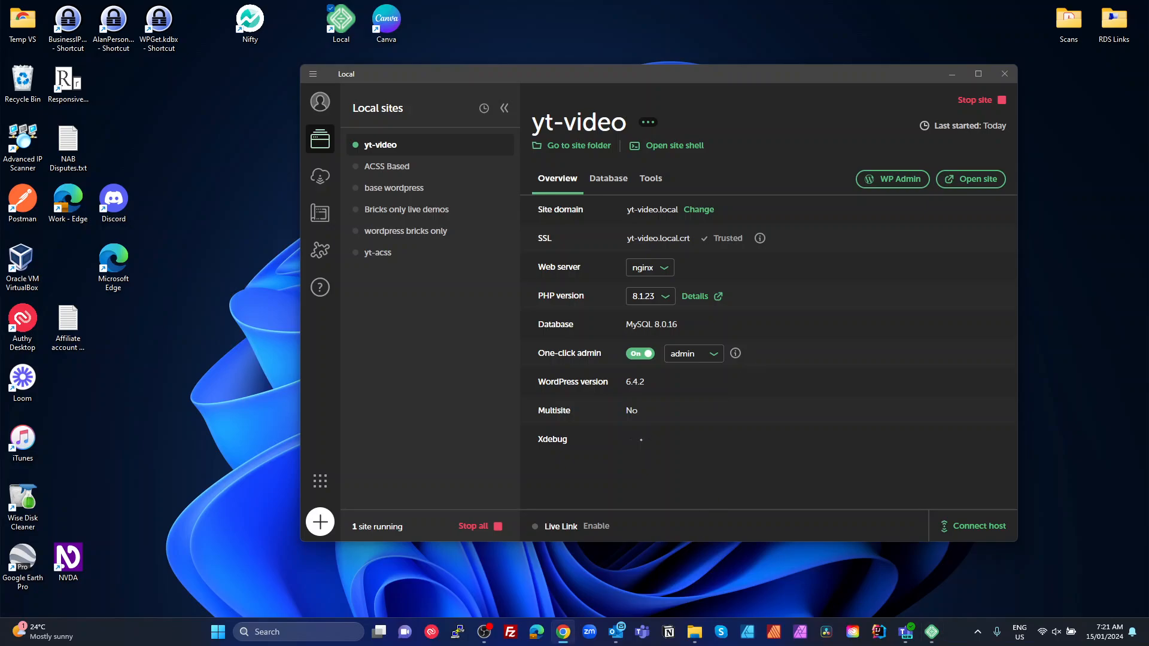
pyautogui.moveTo(1148, 56); pyautogui.dragTo(548, 151)
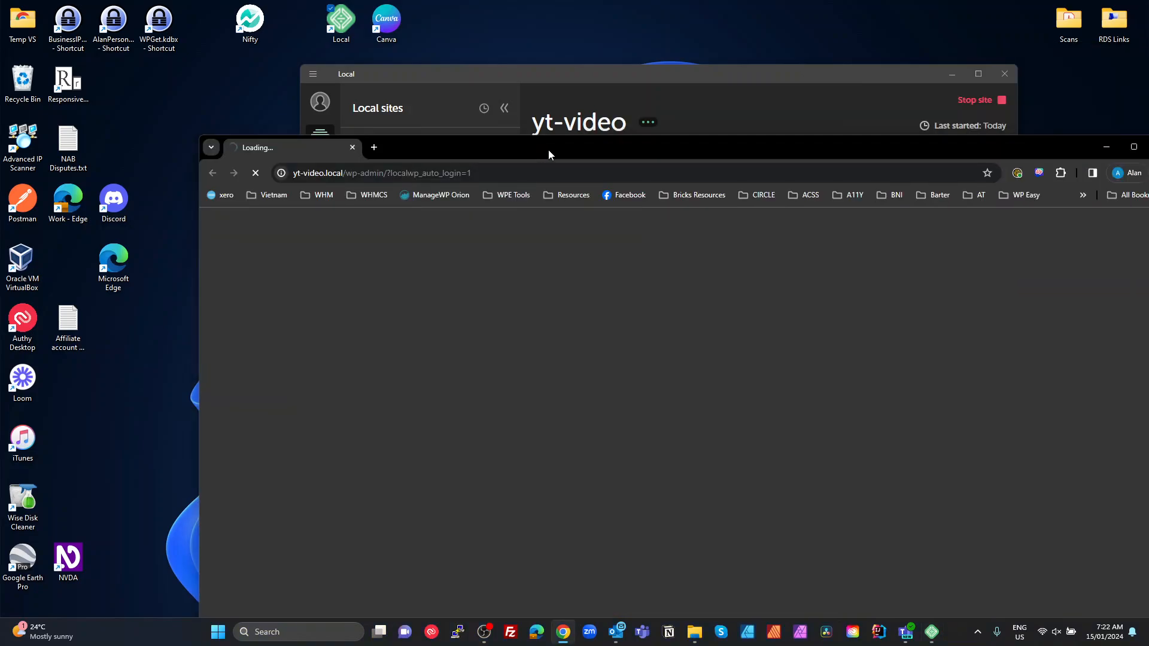
# Maximize Chrome, log in to the yt-video admin, dismiss the password warning, and close the browser
pyautogui.doubleClick(651, 155)
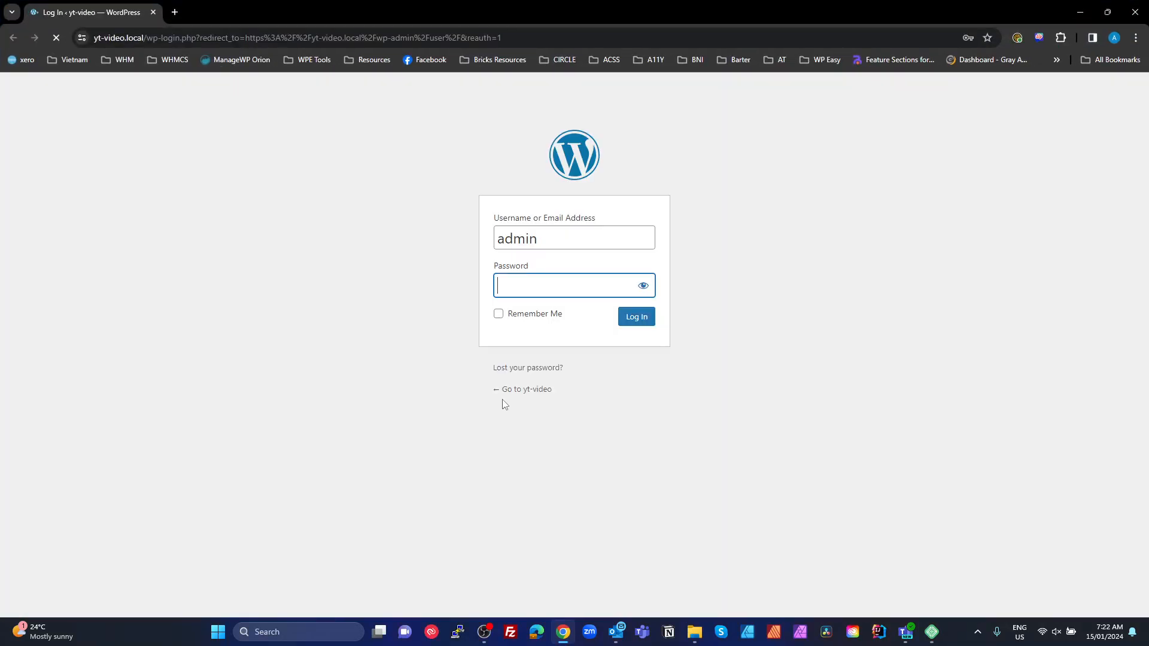
pyautogui.click(650, 320)
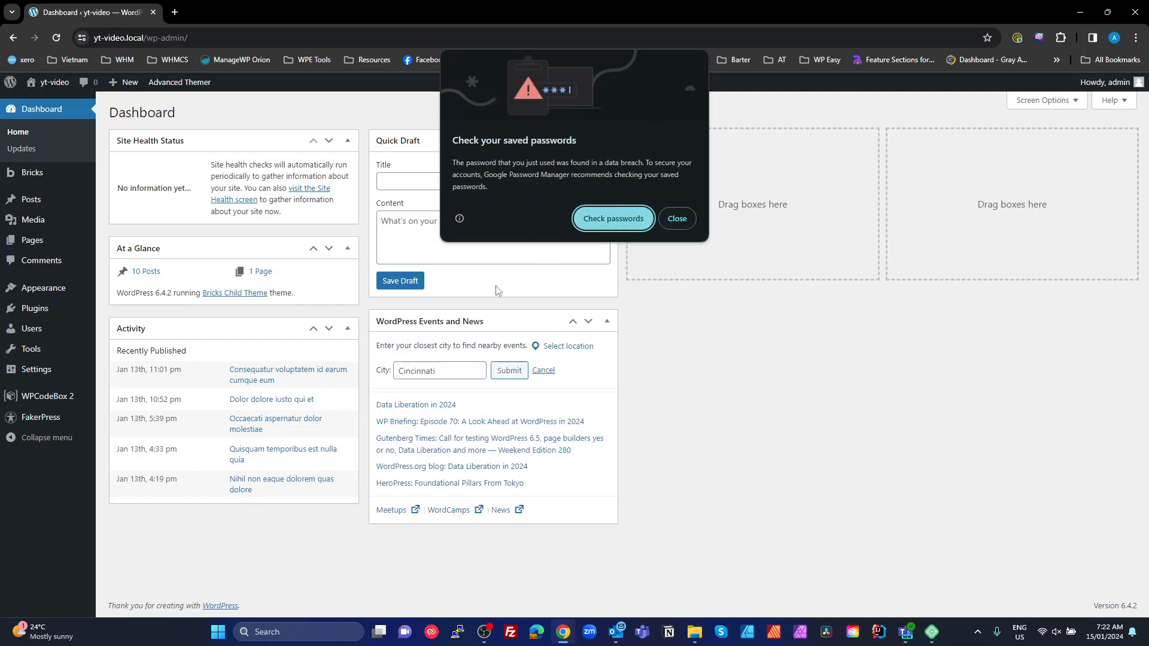
pyautogui.click(676, 219)
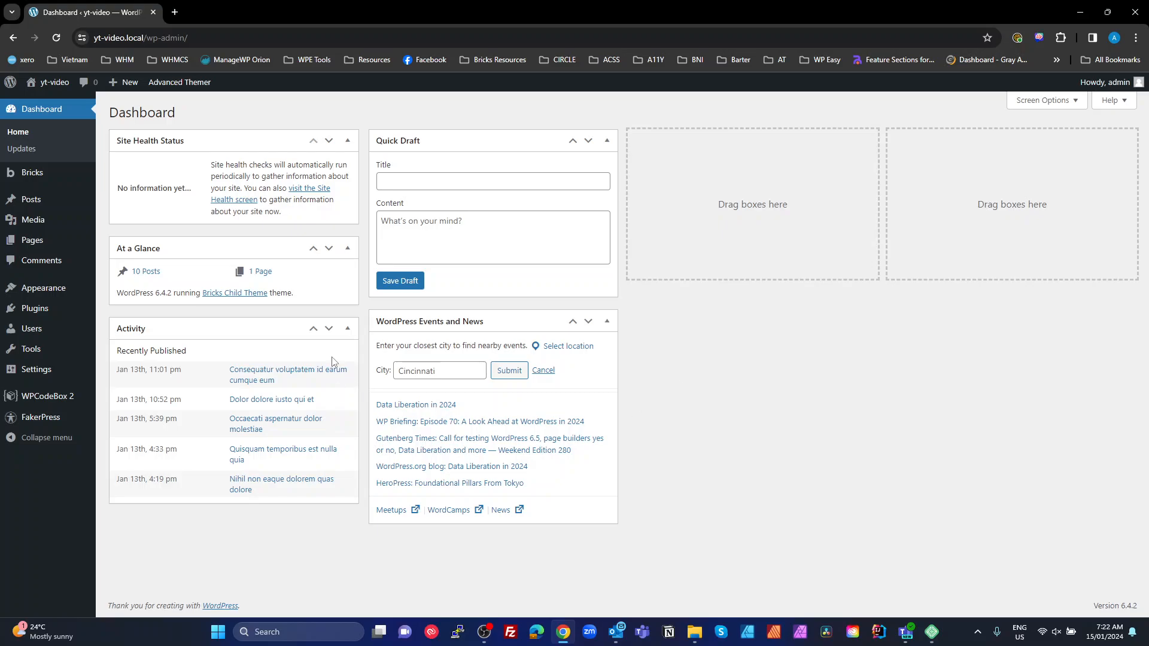
pyautogui.click(1135, 11)
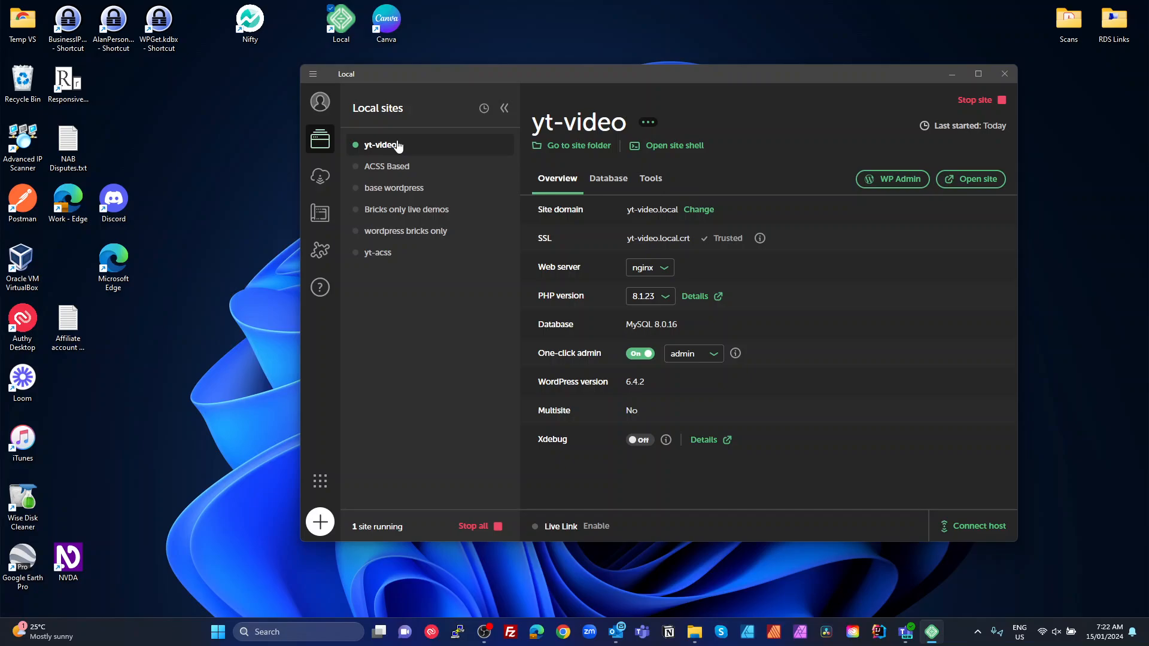
# Save the yt-video site as a new blueprint named 'YT Demo'
pyautogui.rightClick(404, 146)
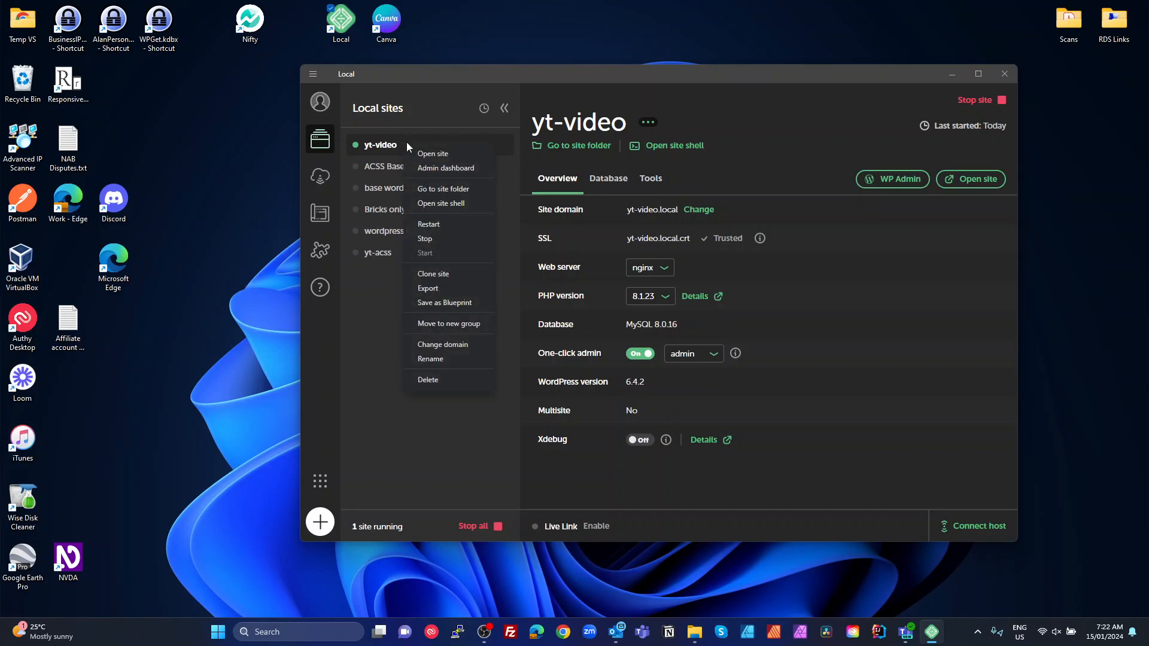
pyautogui.click(471, 303)
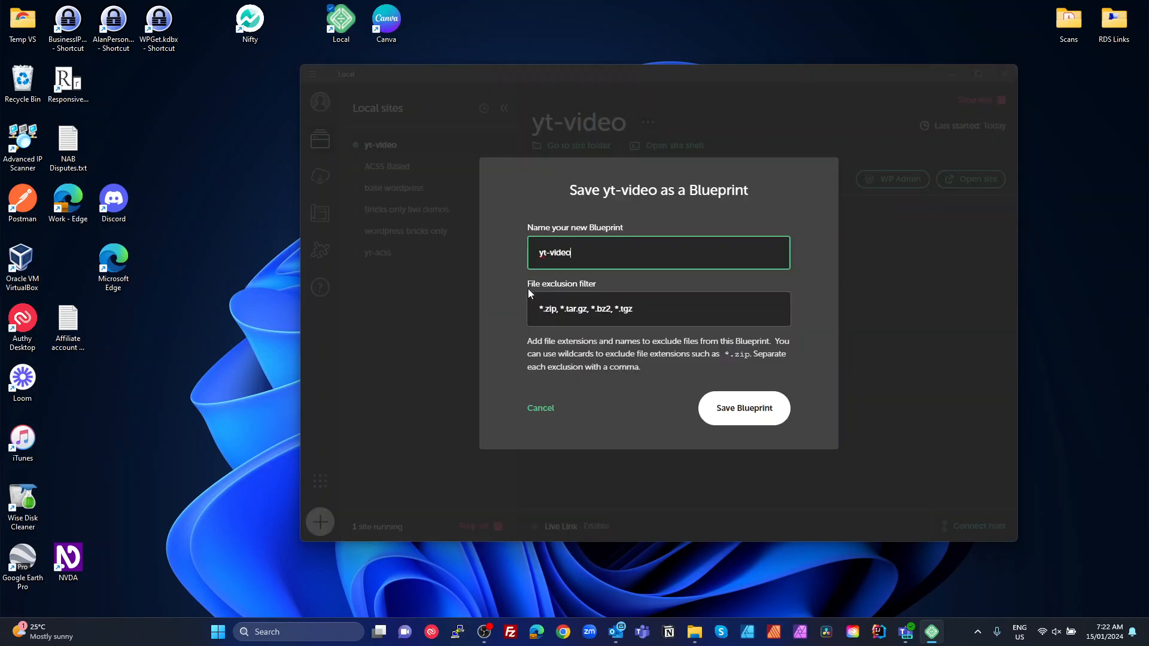
pyautogui.moveTo(583, 255); pyautogui.dragTo(495, 262)
pyautogui.write('YT Demo BP')
pyautogui.click(742, 409)
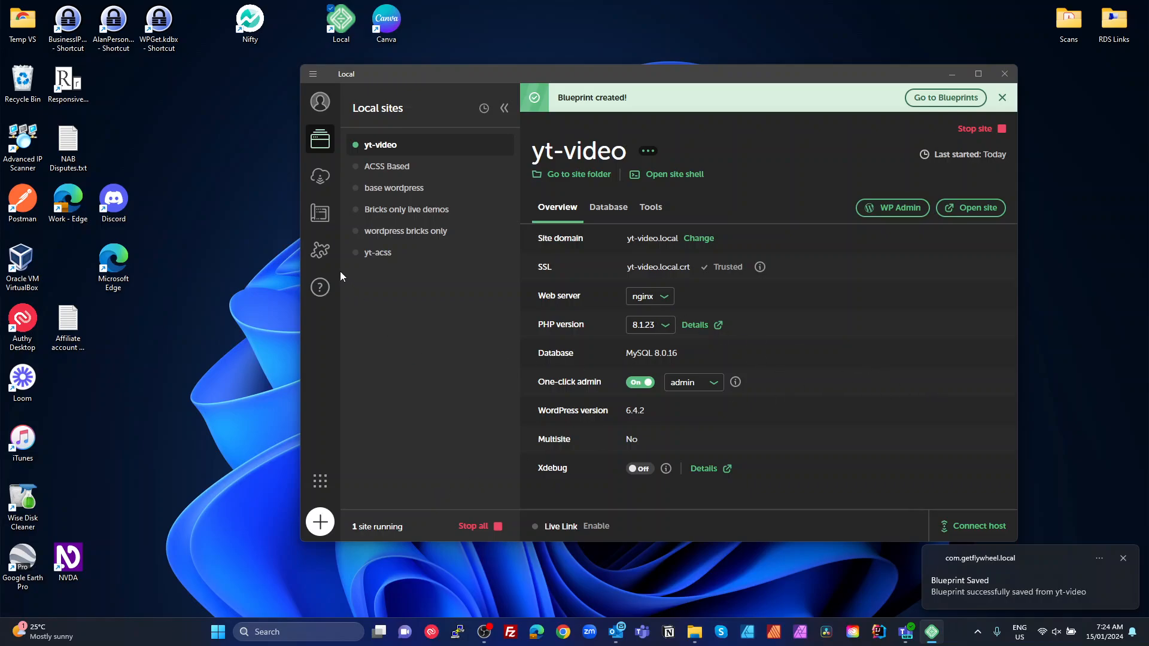
# Confirm the YT Demo BP blueprint appears when creating a site from a blueprint, then cancel
pyautogui.click(327, 222)
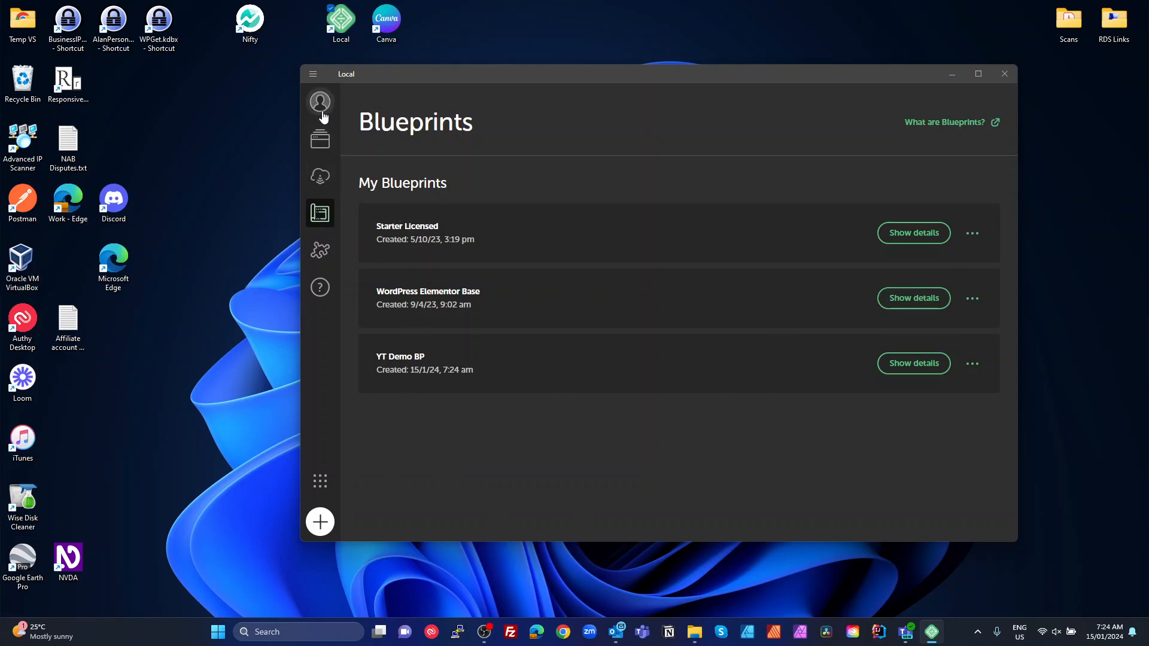
pyautogui.click(318, 138)
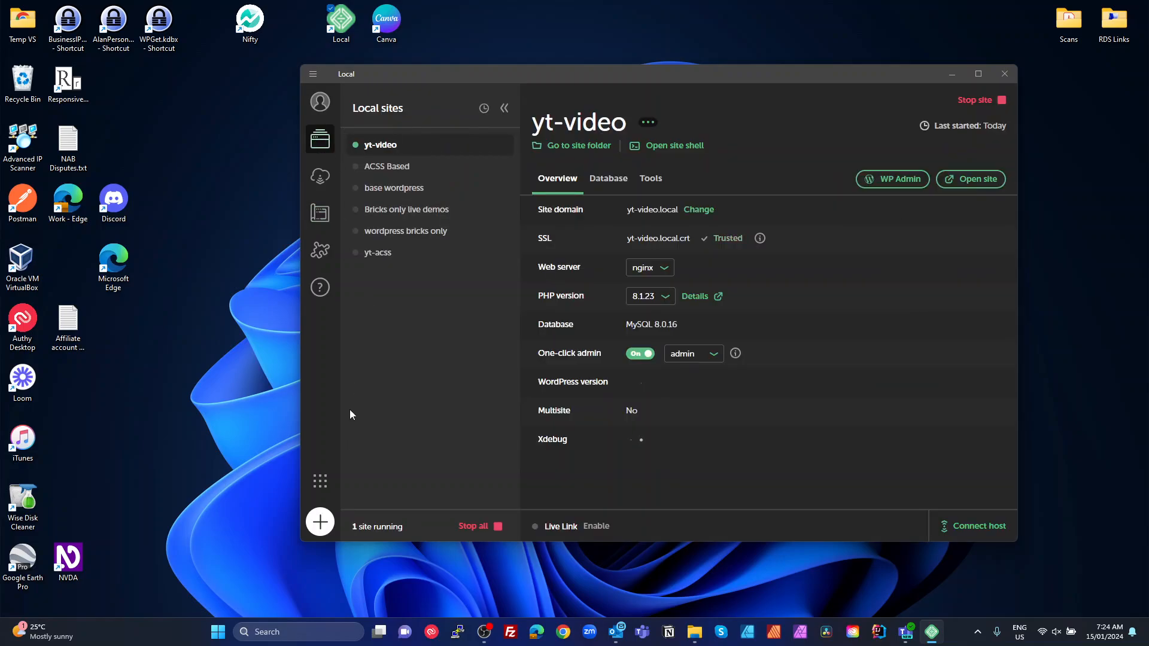
pyautogui.click(318, 526)
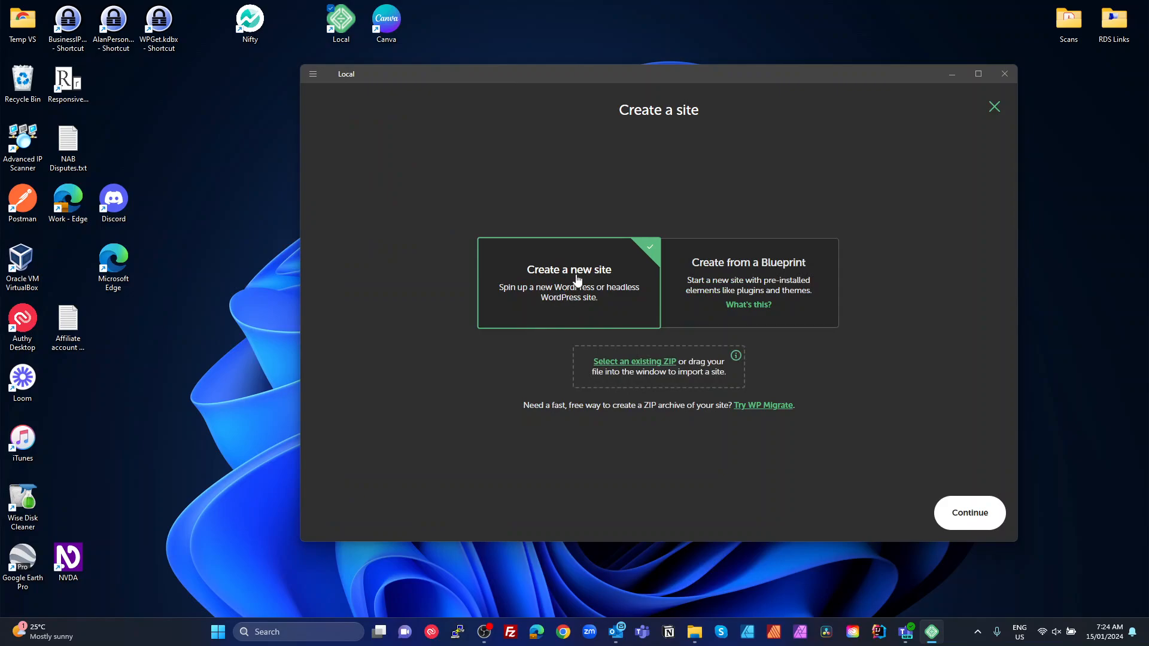
pyautogui.click(756, 293)
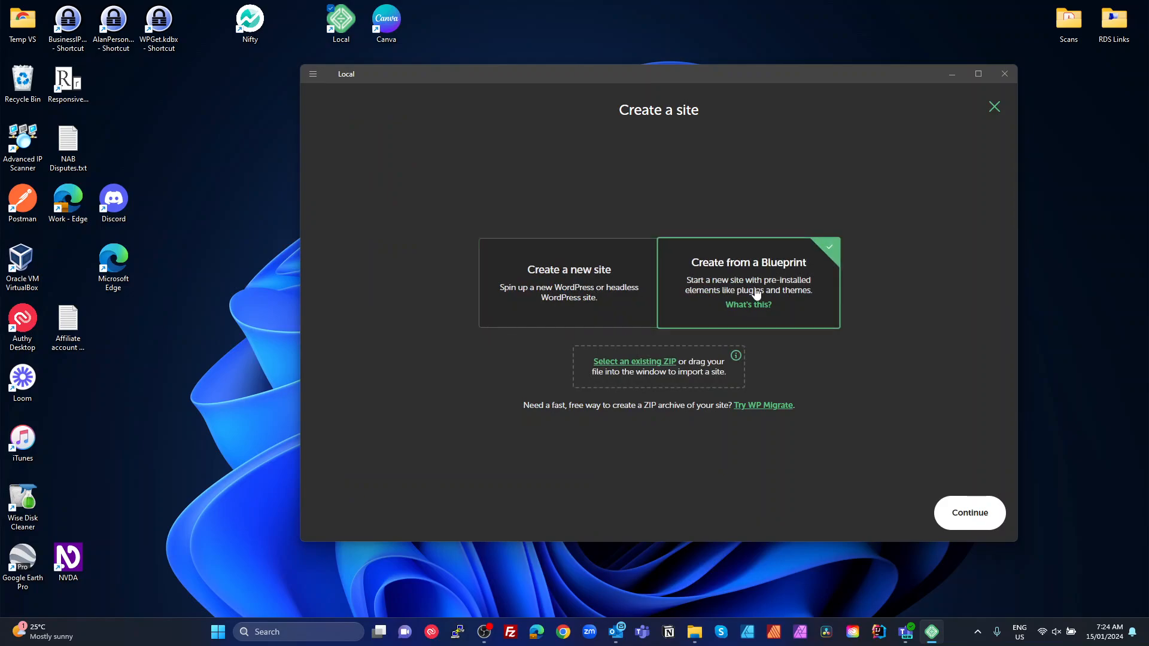
pyautogui.click(985, 513)
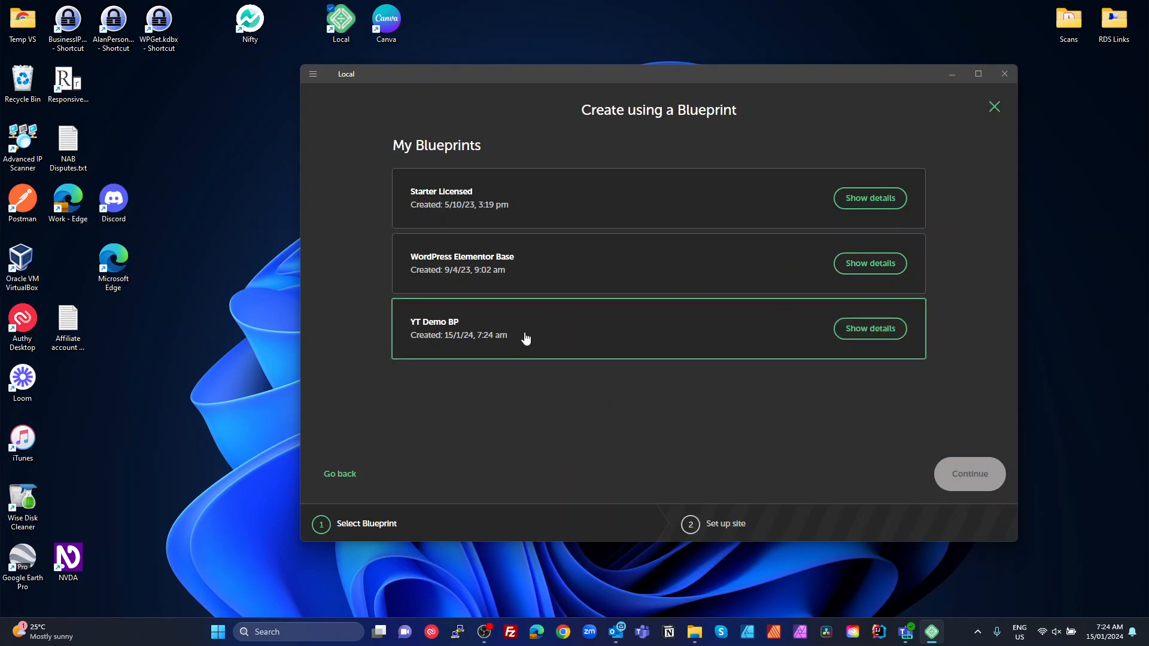
pyautogui.click(448, 332)
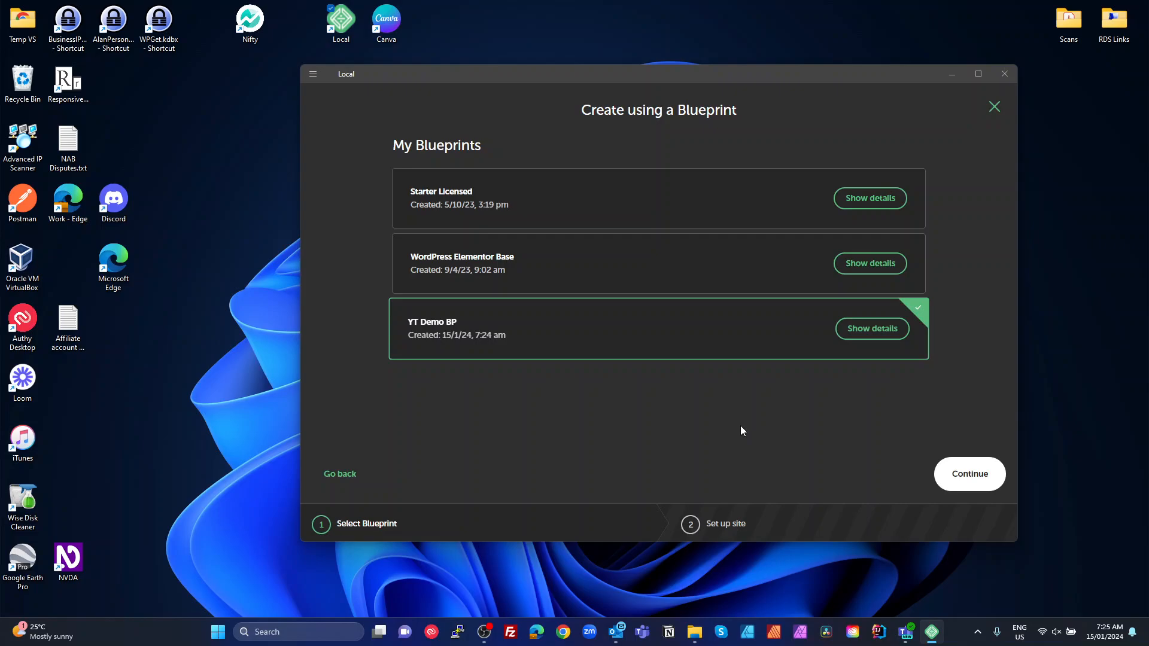
pyautogui.click(356, 475)
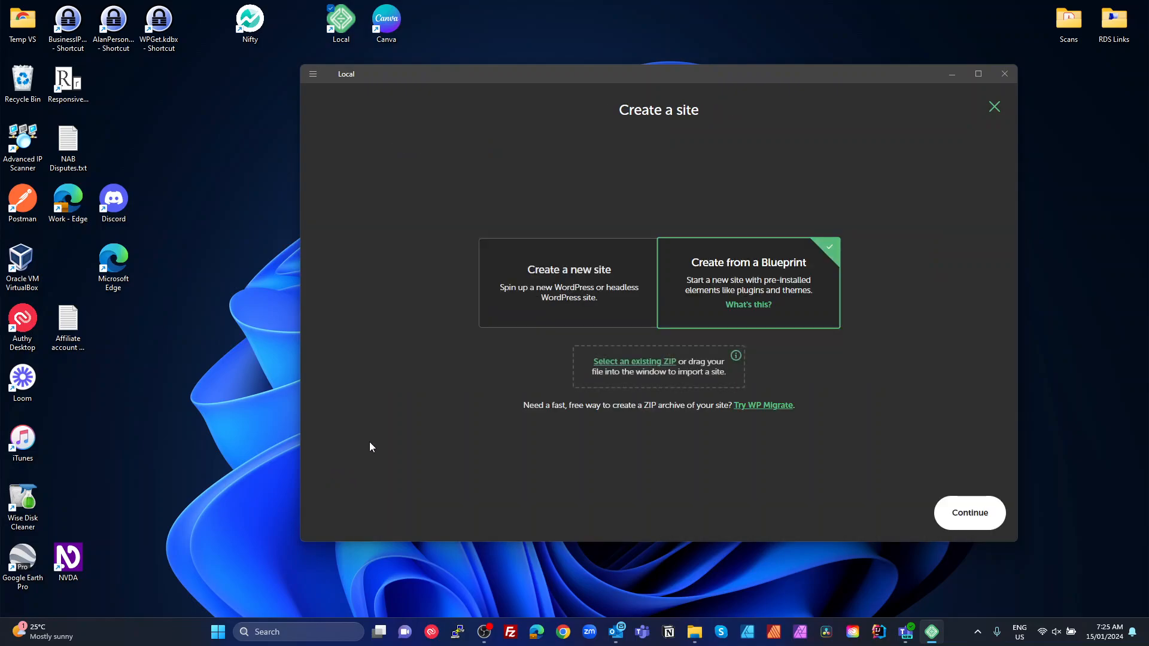
pyautogui.click(994, 108)
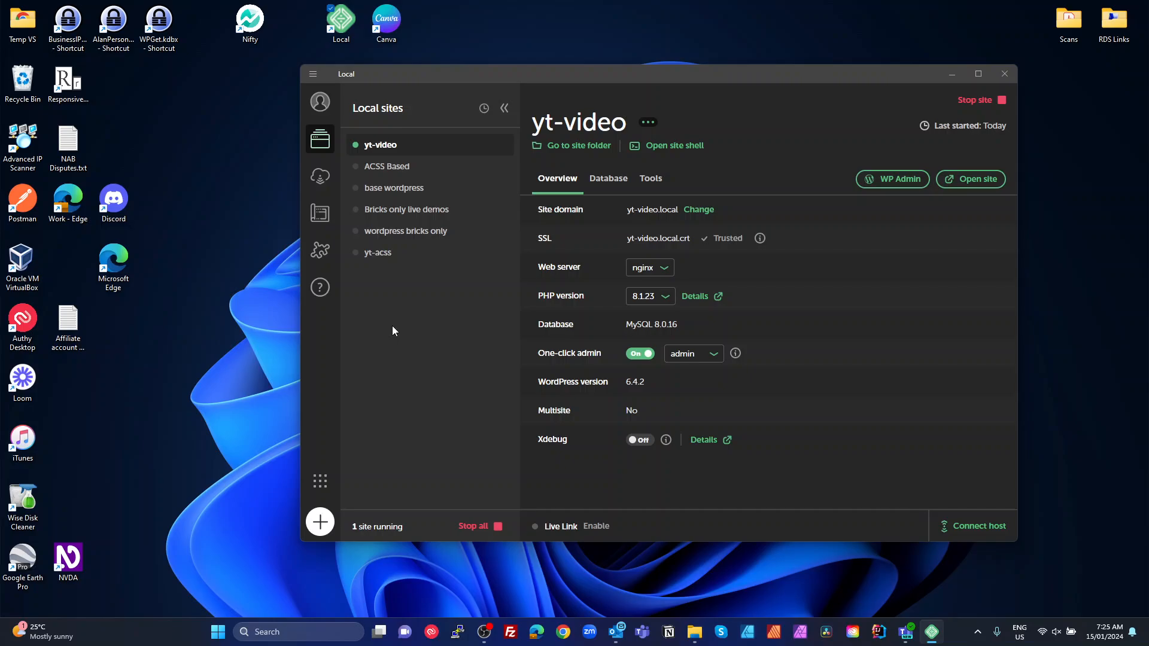
# Export yt-video from its site menu, saving yt-video.zip in the Downloads folder
pyautogui.rightClick(389, 147)
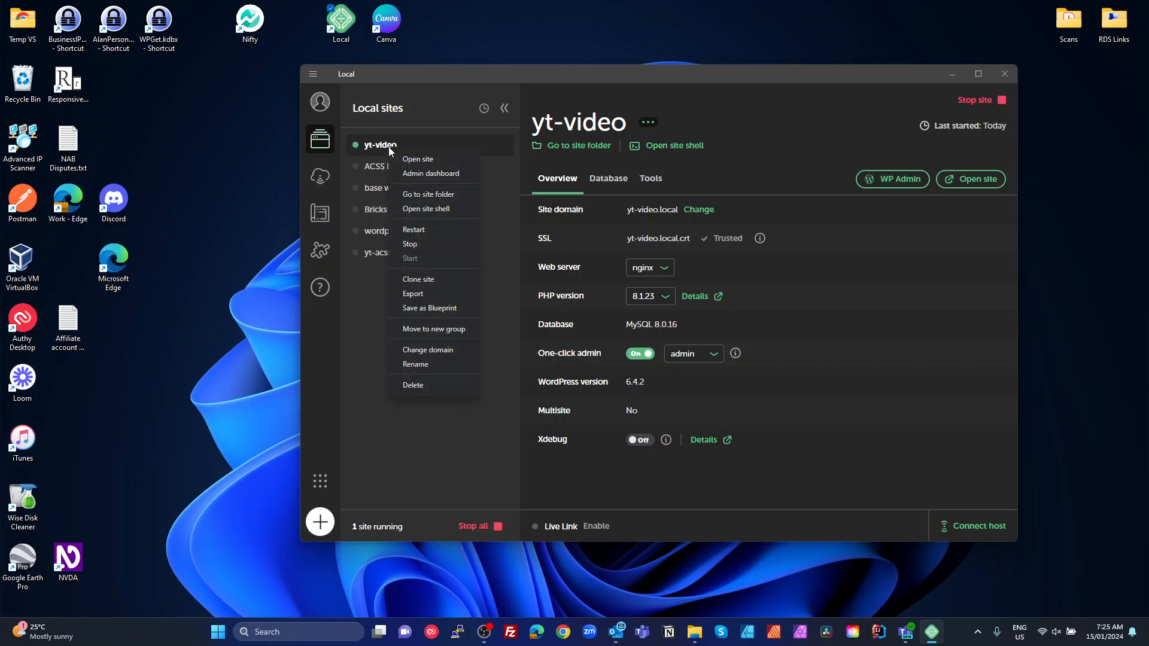
pyautogui.click(430, 300)
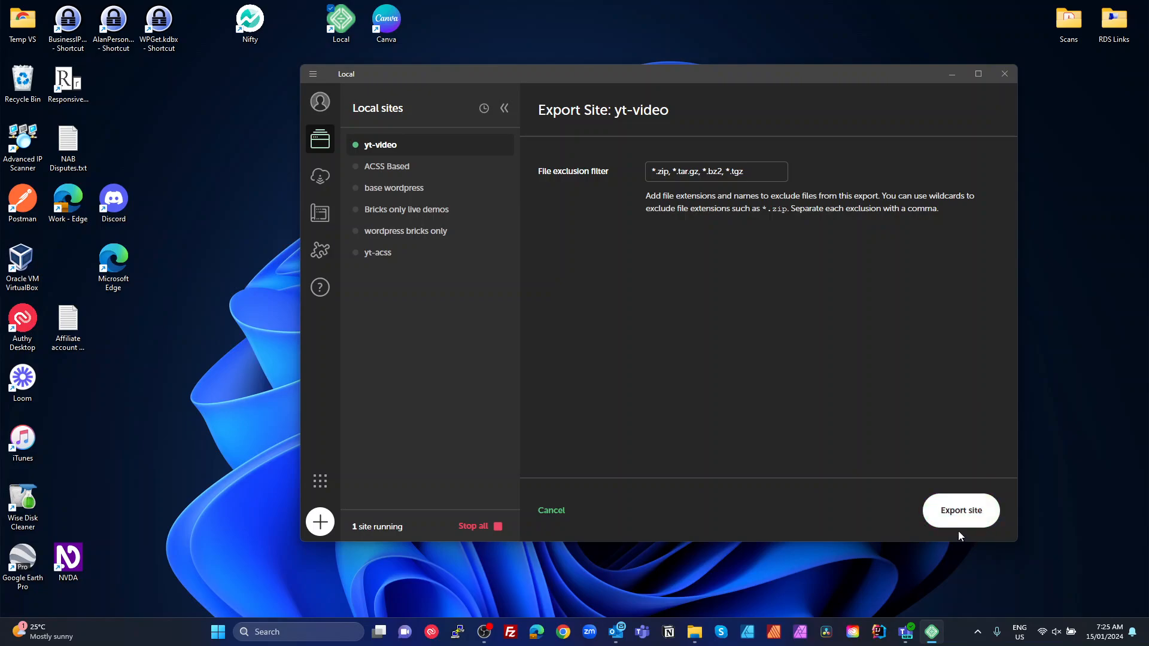
pyautogui.click(959, 512)
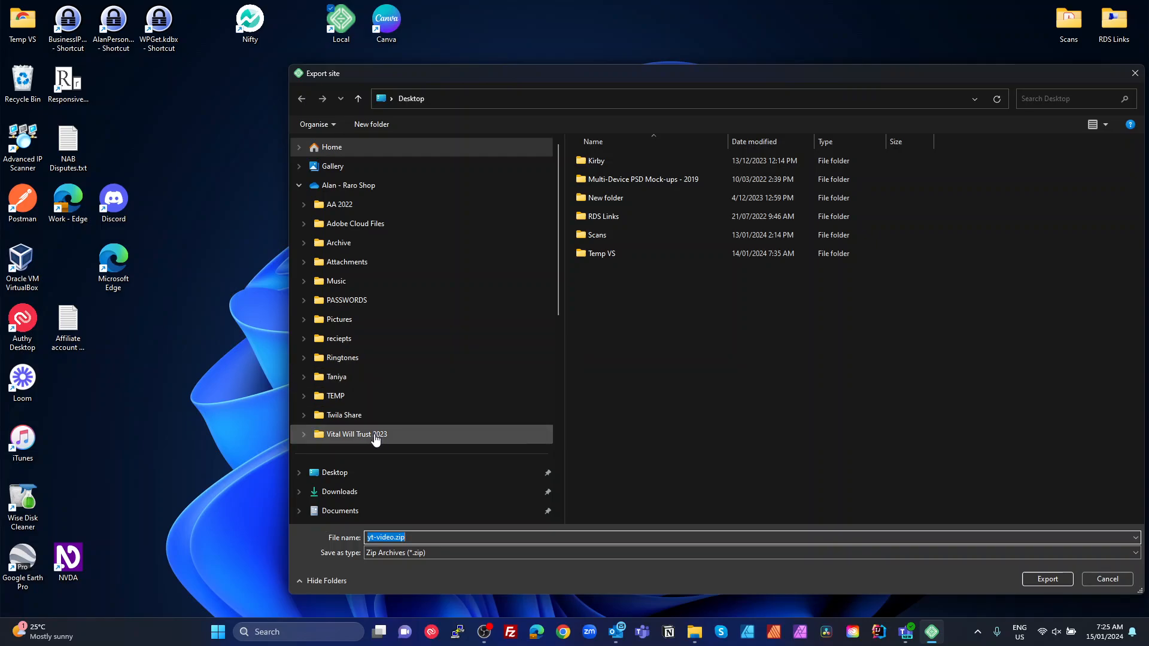
pyautogui.scroll(-1, 359, 433)
pyautogui.click(340, 434)
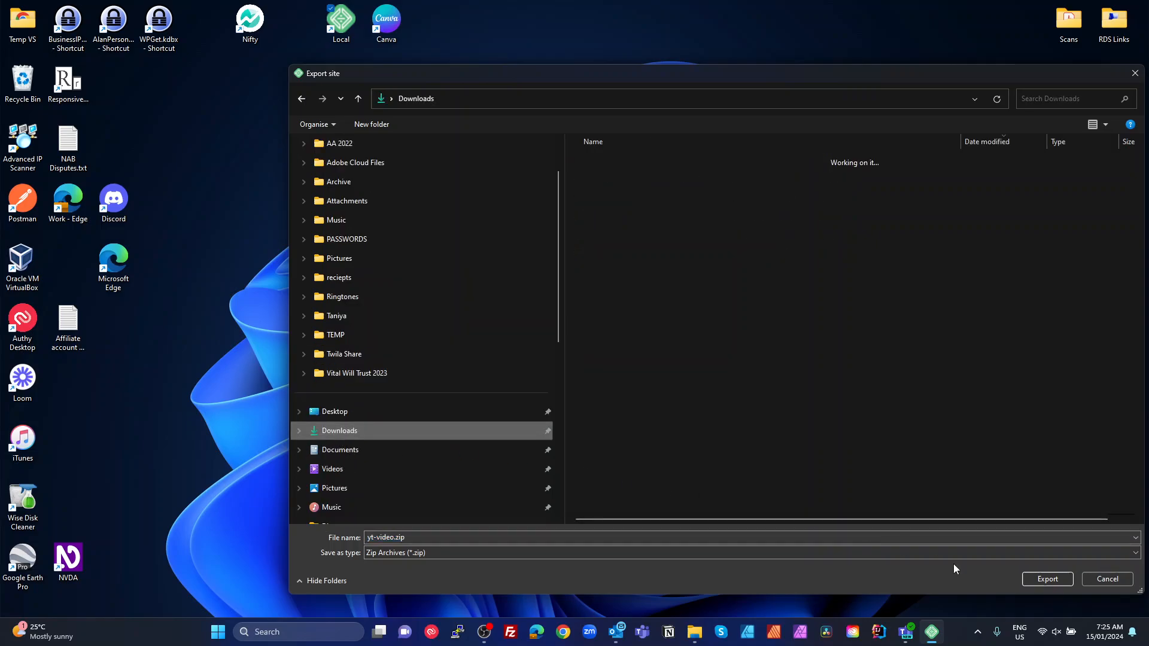
pyautogui.click(1050, 576)
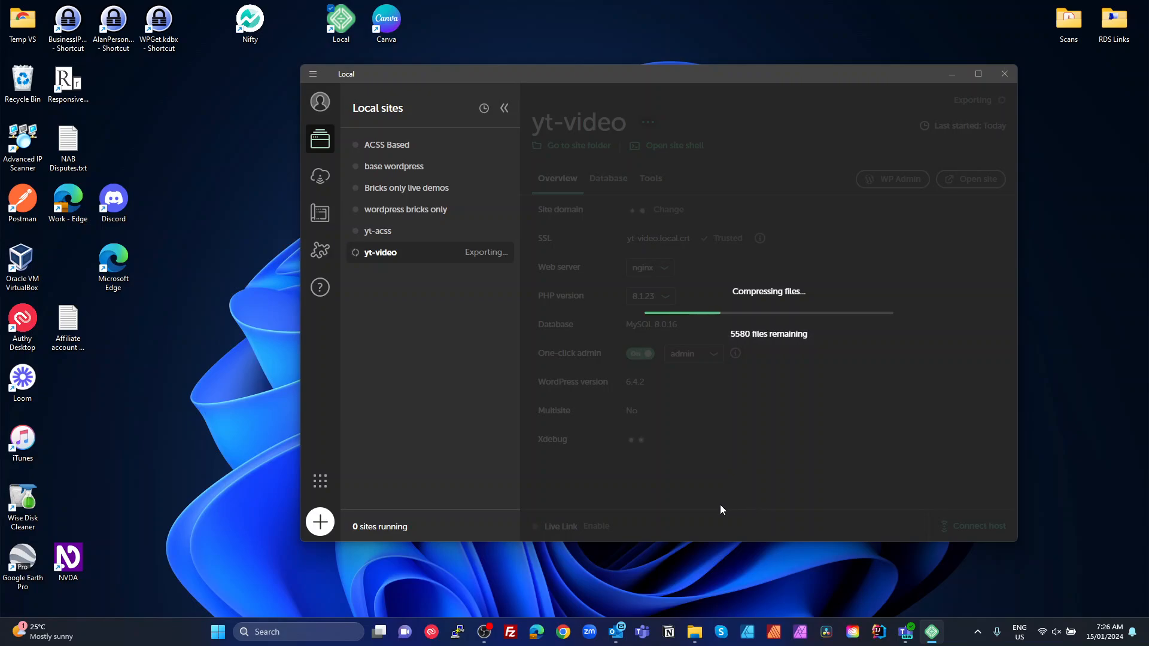
# Check that the 60.8 MB yt-video.zip is in Downloads, then switch back to Local
pyautogui.moveTo(694, 643)
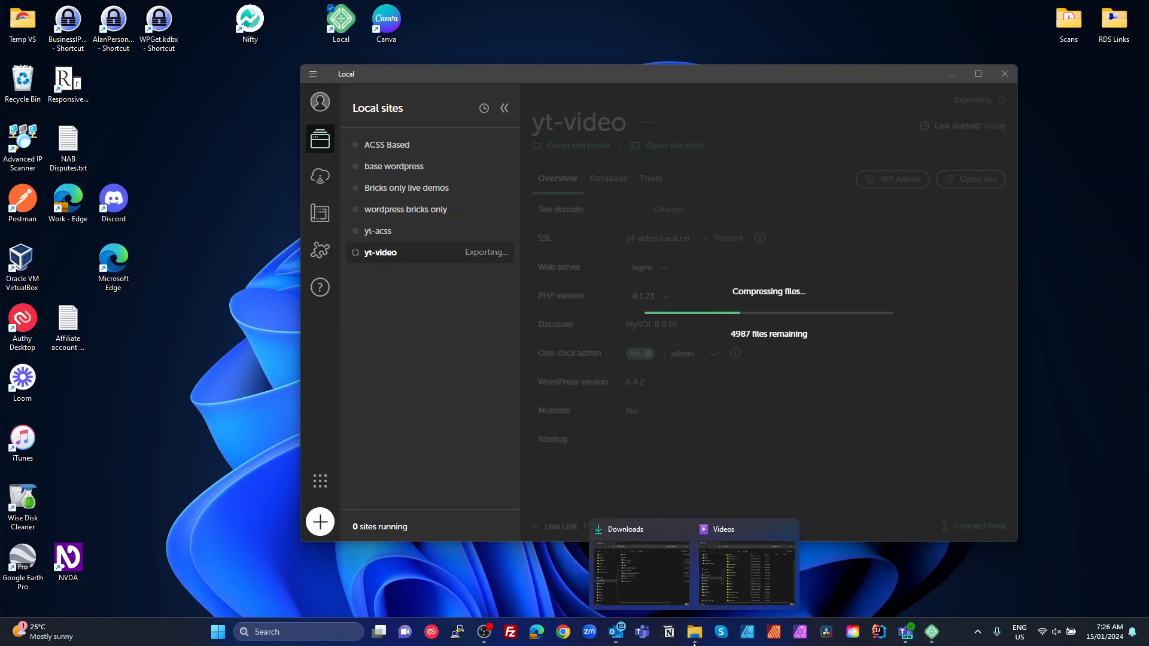
pyautogui.click(637, 581)
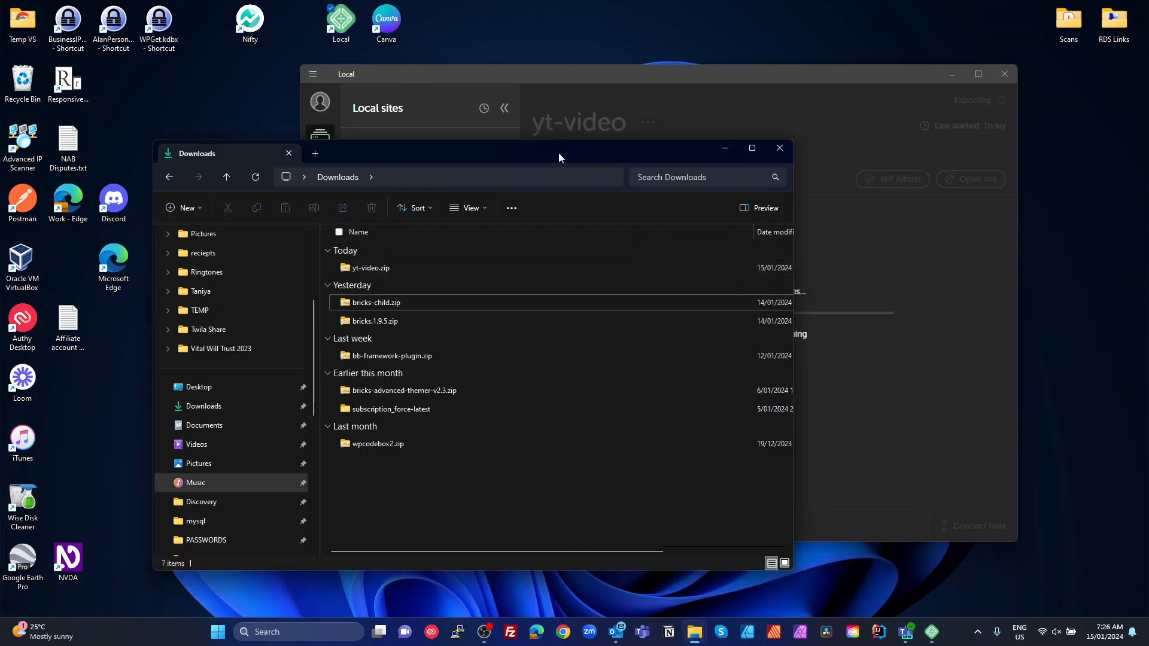
pyautogui.moveTo(558, 152); pyautogui.dragTo(505, 146)
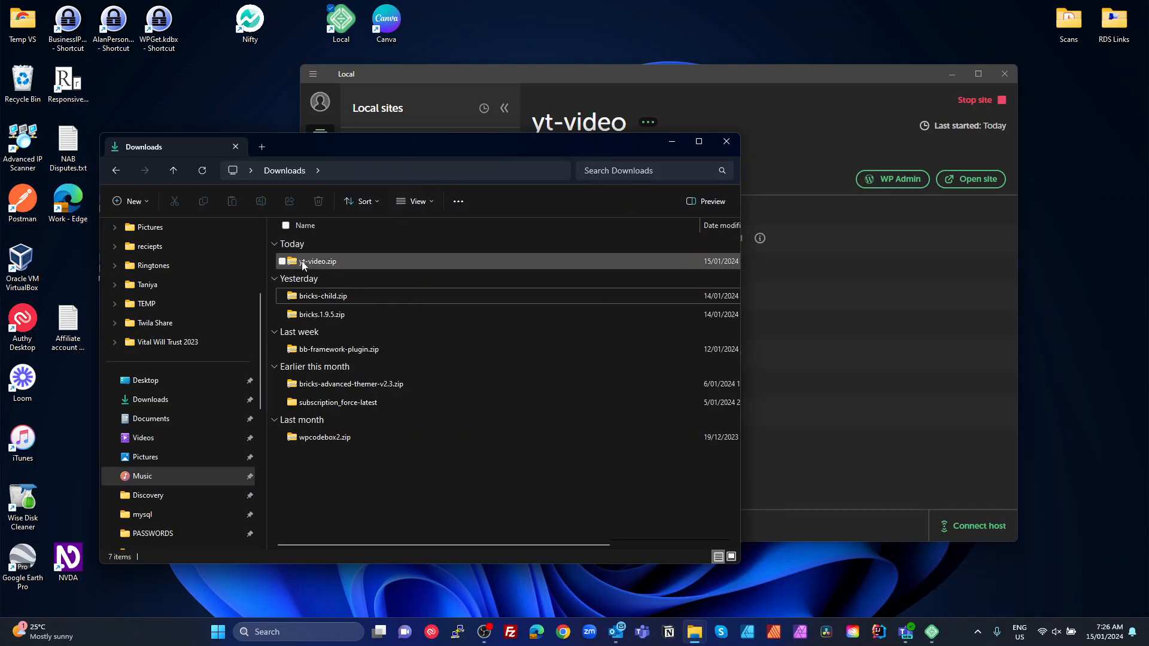
pyautogui.click(616, 74)
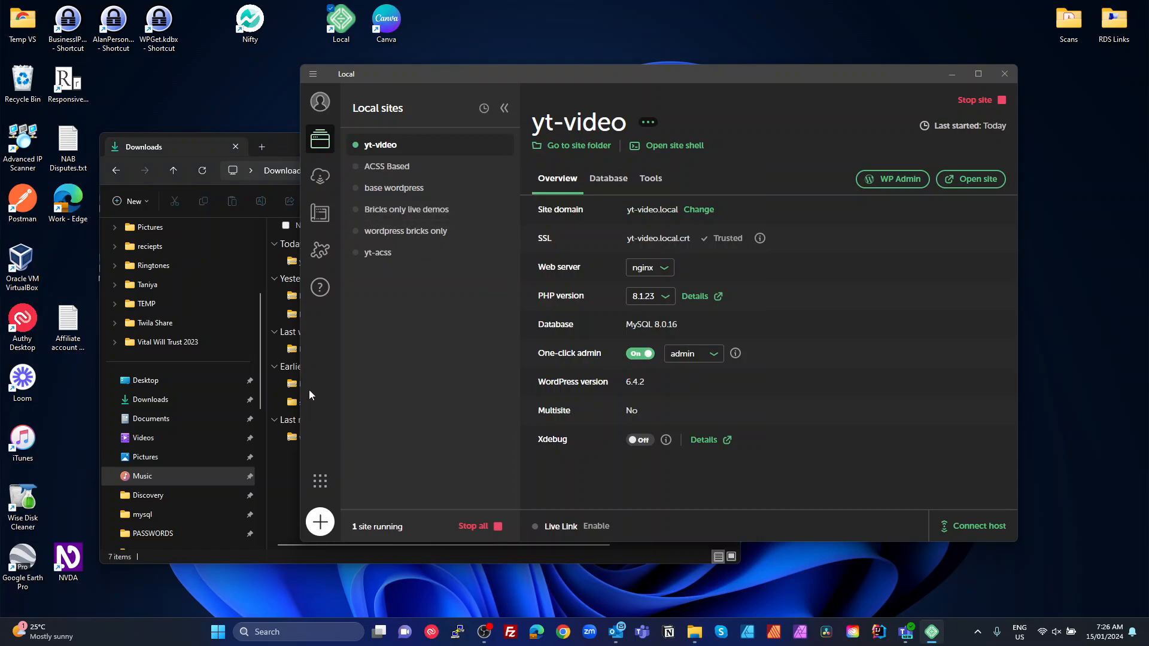
pyautogui.click(286, 147)
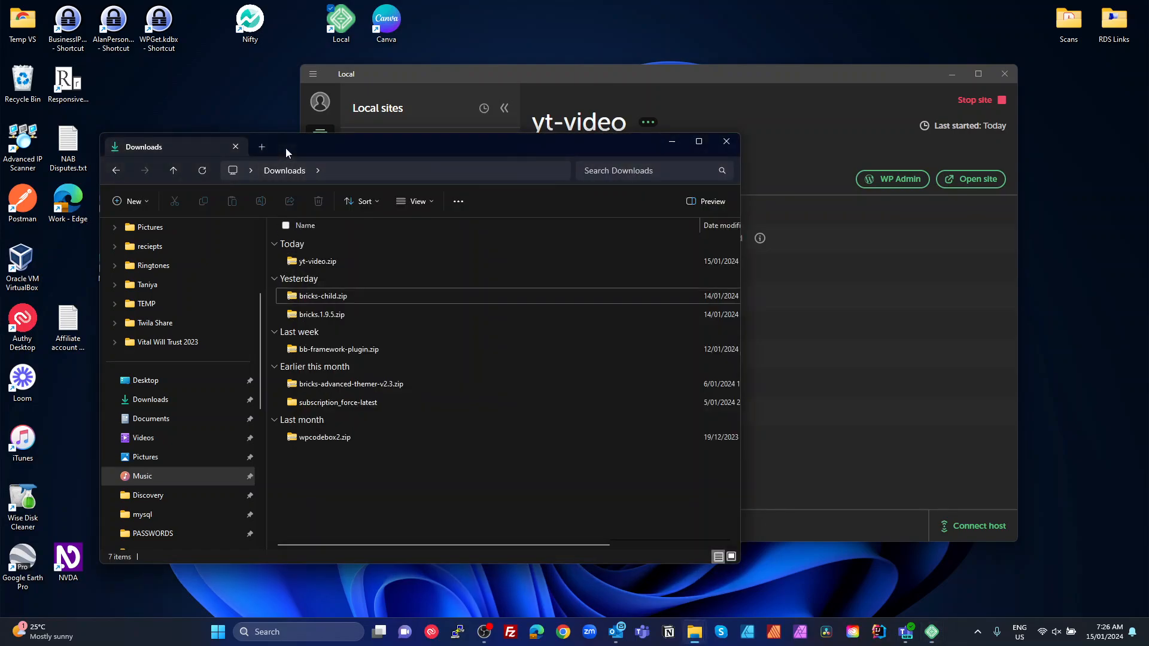
pyautogui.click(310, 260)
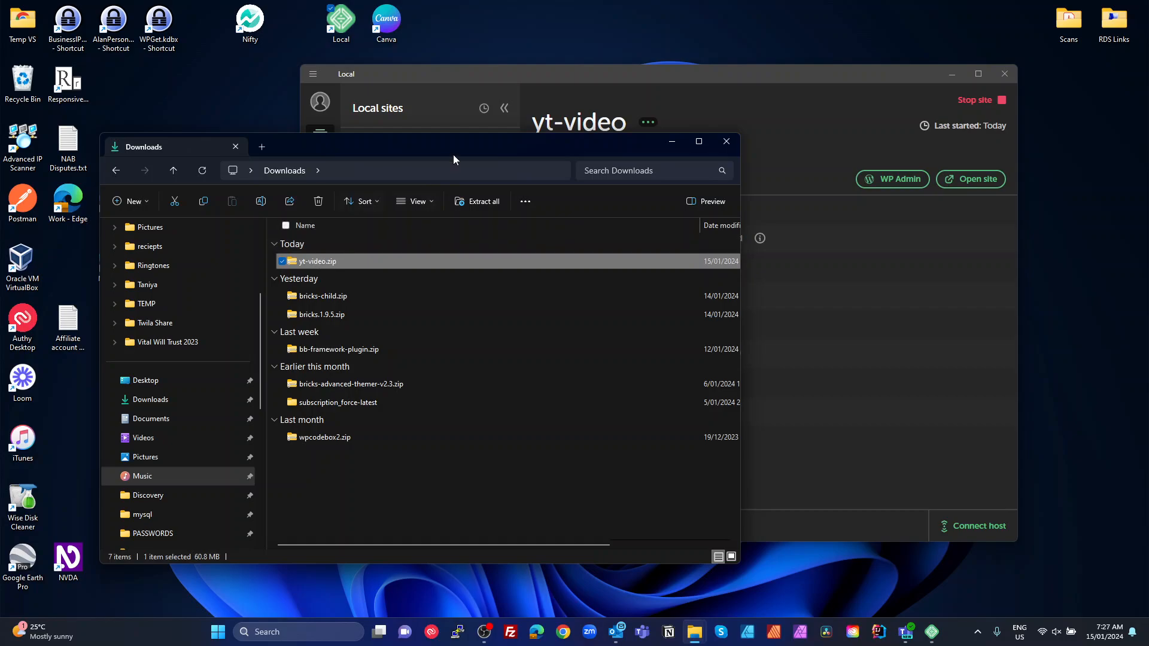
pyautogui.click(545, 77)
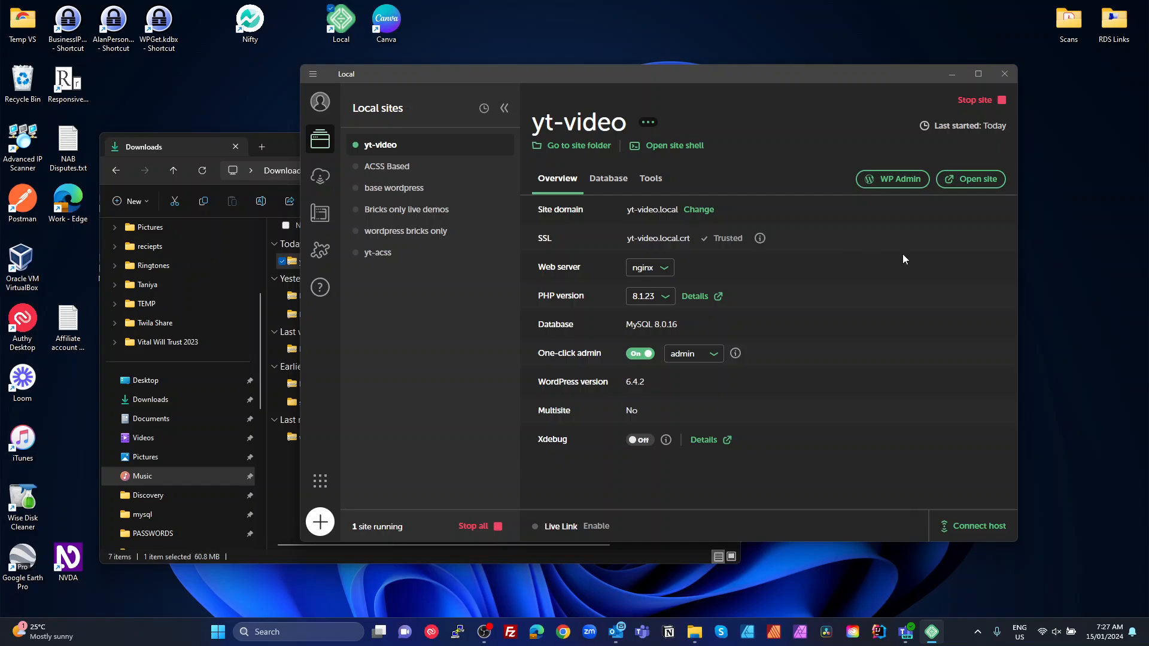
# Choose Import site, pick yt-video.zip from Downloads, then close the archive browser without importing
pyautogui.click(311, 74)
pyautogui.click(340, 102)
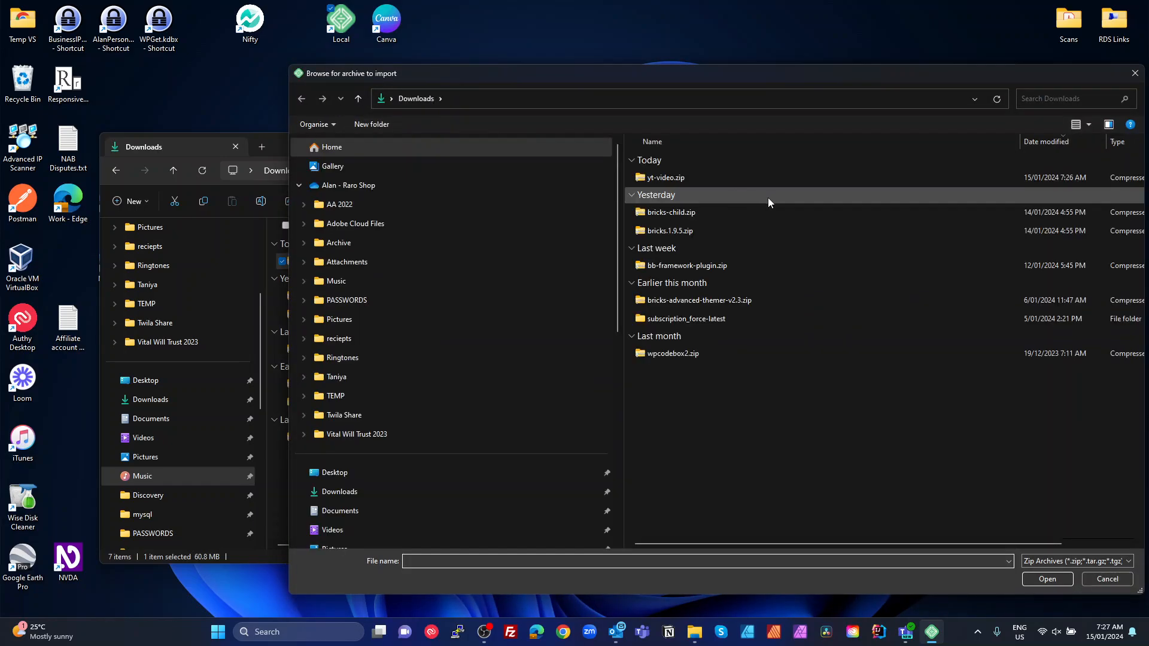
pyautogui.click(674, 178)
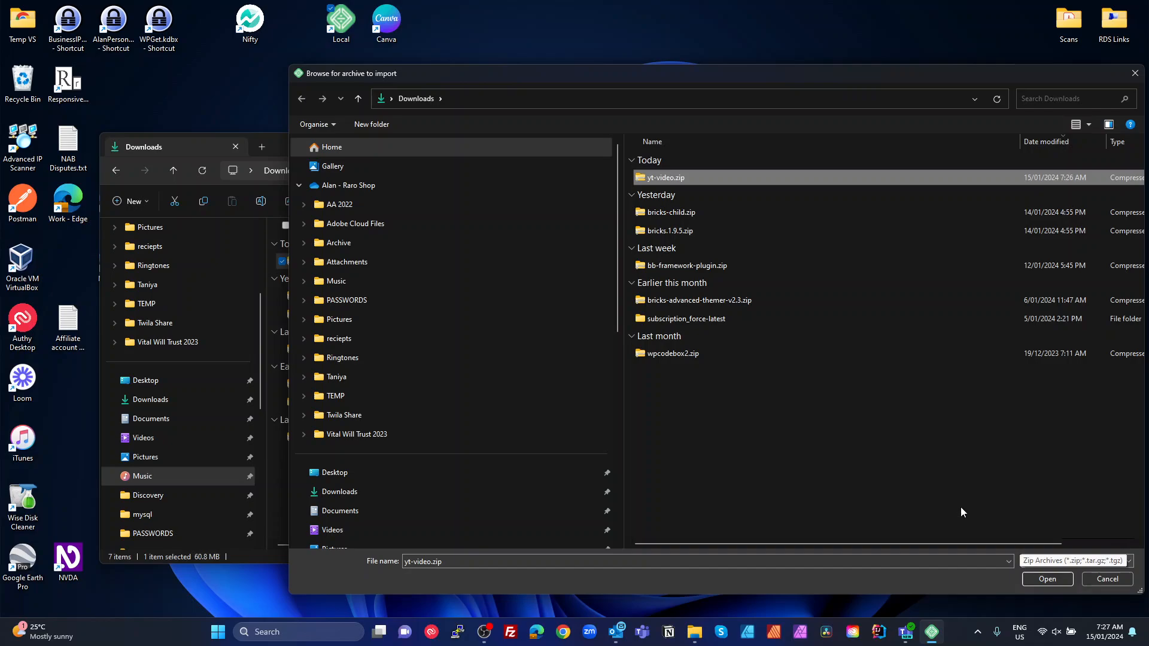
pyautogui.click(1135, 73)
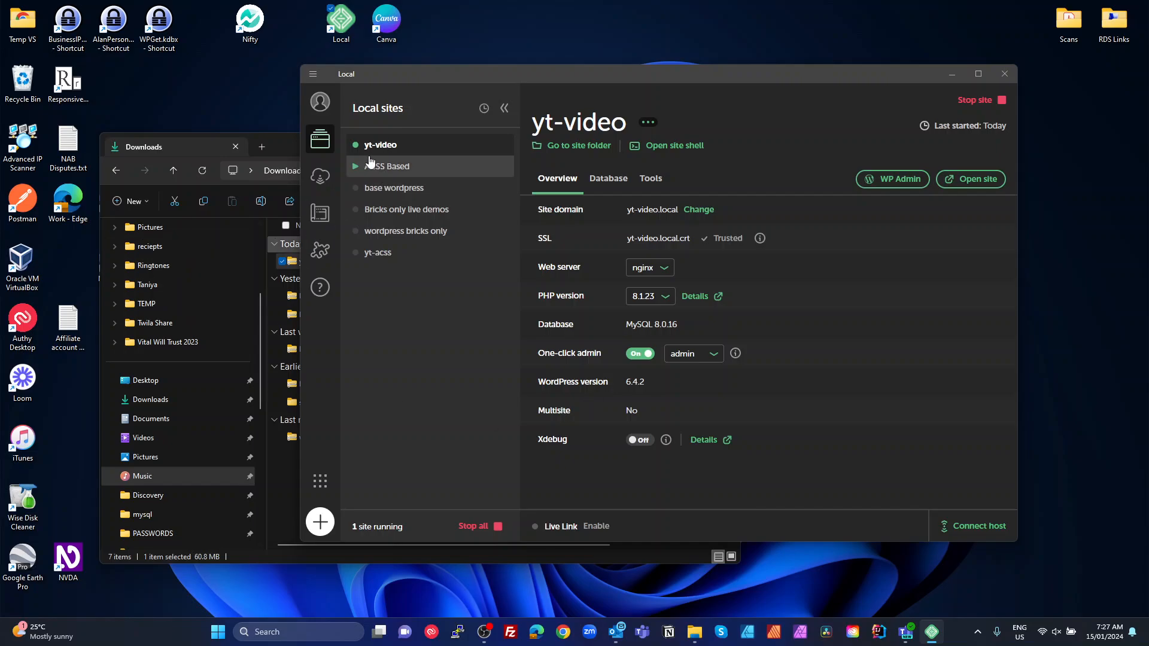
# Select the yt-acss site and highlight '.local' in its yt-acss.local domain
pyautogui.click(376, 254)
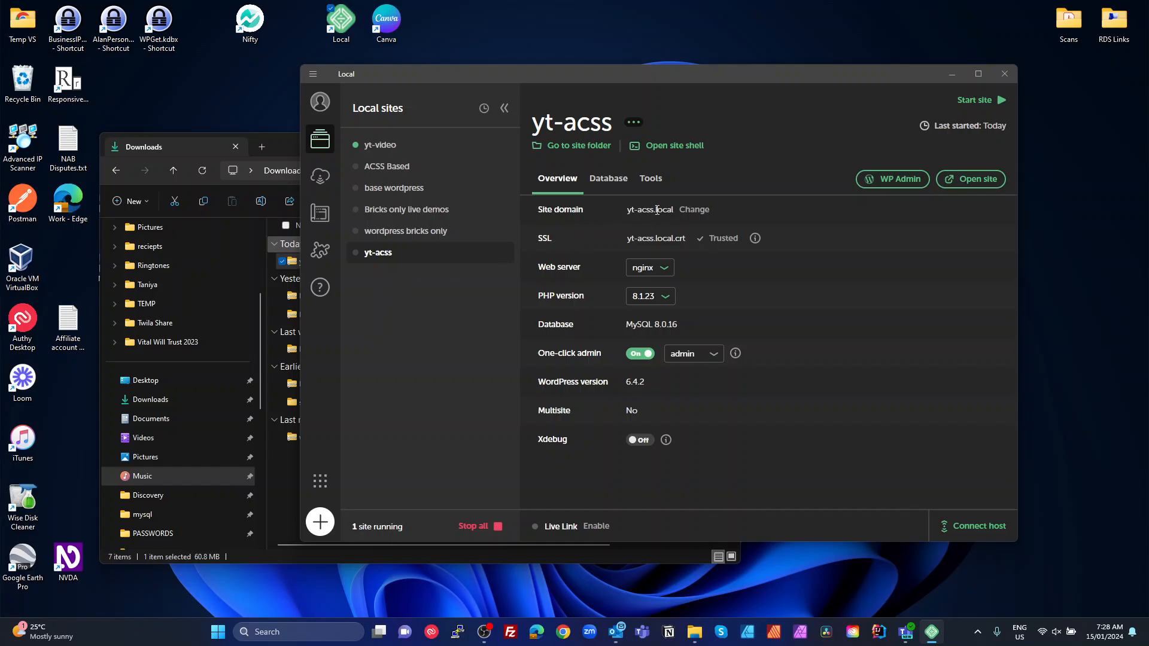
pyautogui.moveTo(656, 211); pyautogui.dragTo(678, 213)
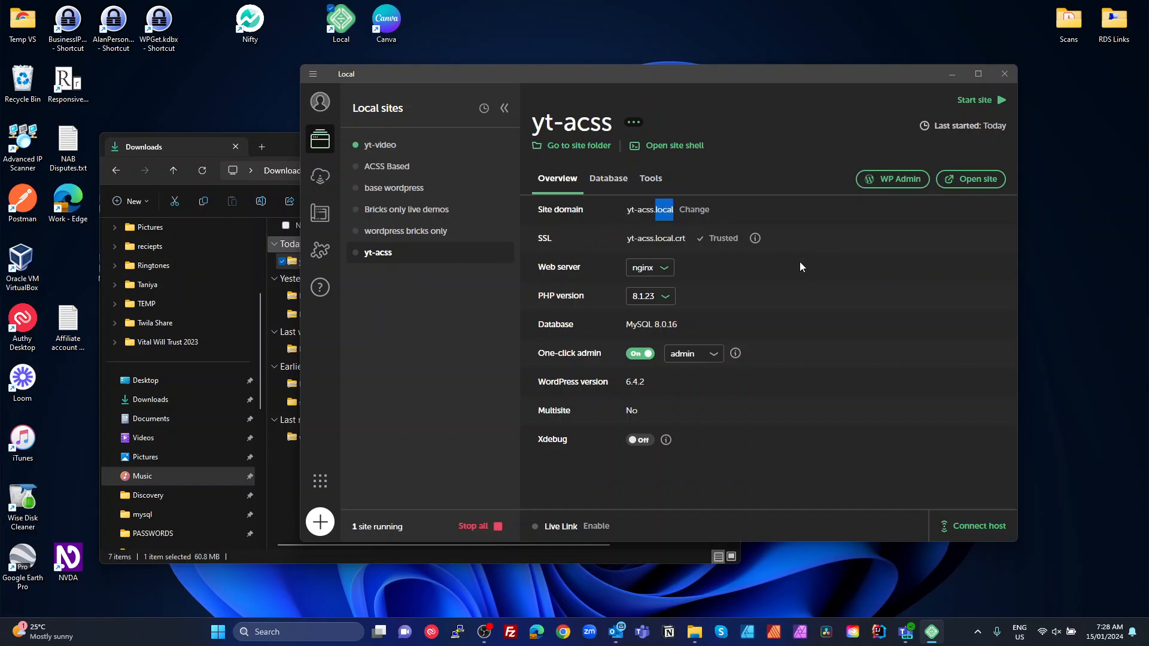